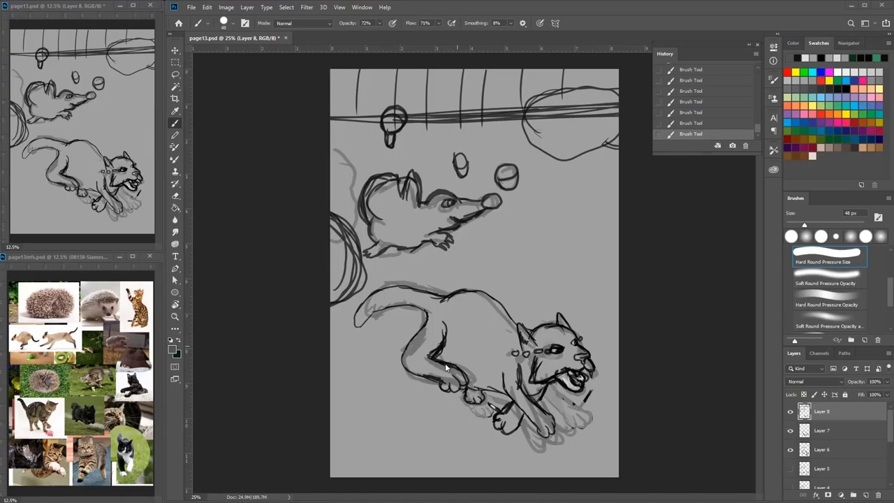
- Browse the artist's DeviantArt profile and gallery in an enlarged browser window, then return to the page13.psd sketch
drag(0, 84, 391, 88)
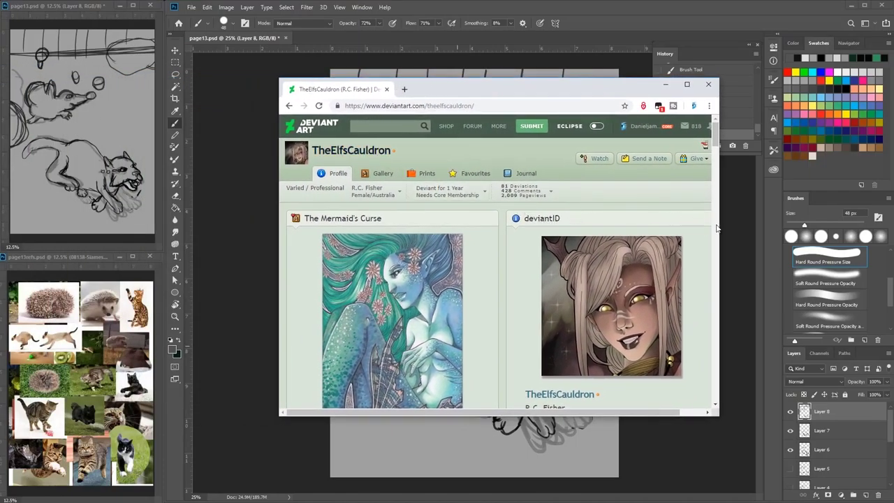
drag(719, 224, 855, 224)
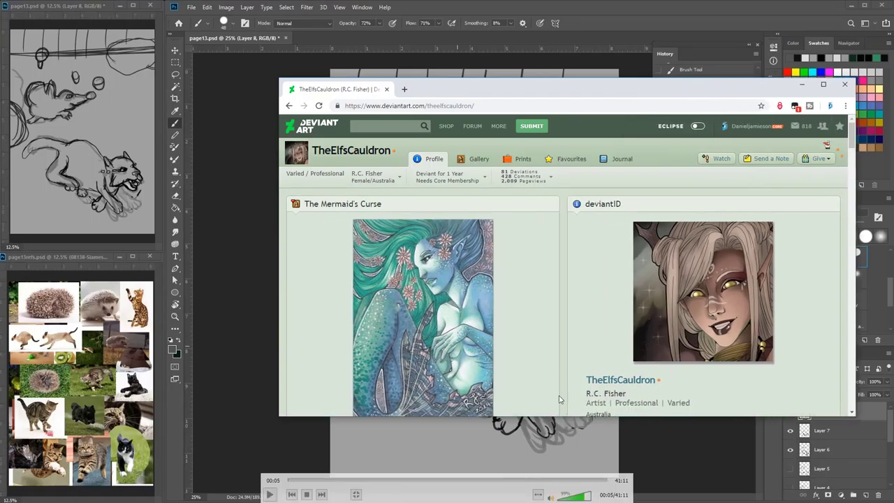
drag(568, 417, 567, 479)
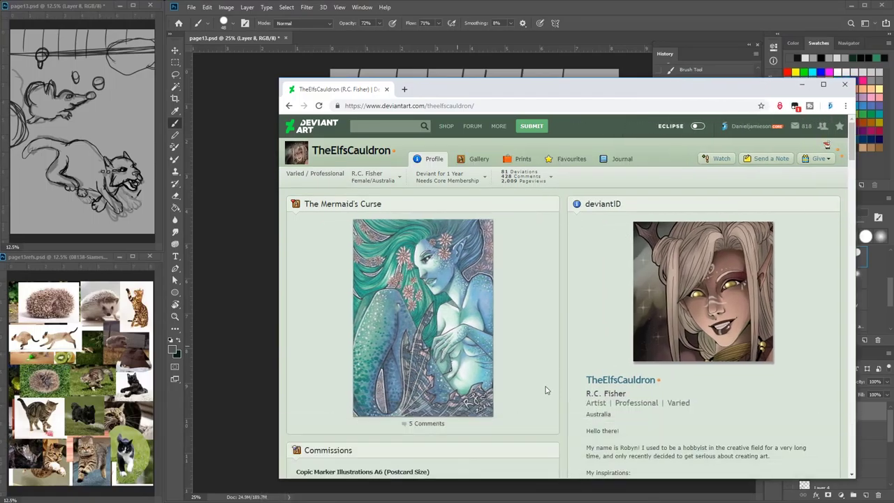
click(487, 160)
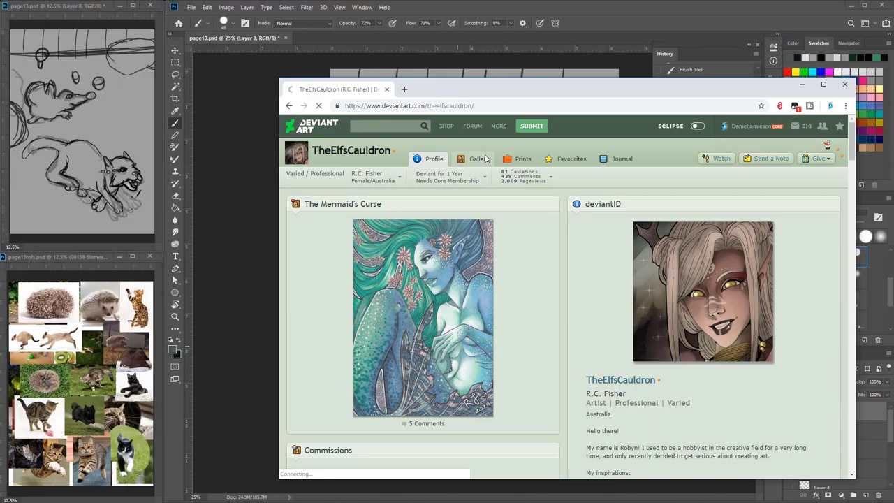
scroll(556, 271, down, 2)
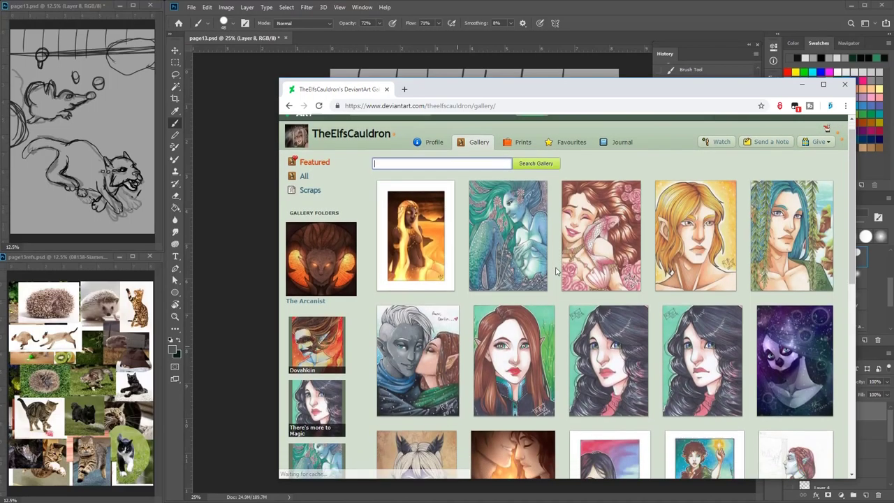
scroll(602, 291, up, 1)
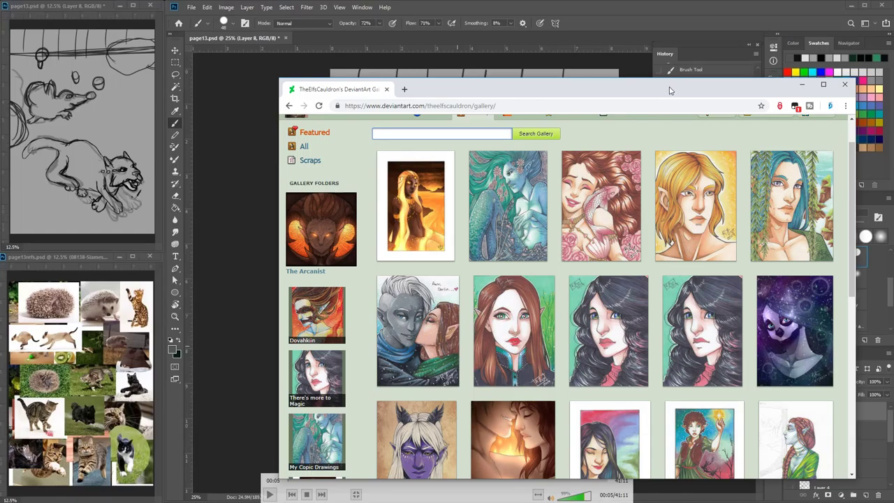
mouse_move(669, 91)
mouse_down()
mouse_move(558, 95)
mouse_move(559, 103)
mouse_move(1, 78)
mouse_up()
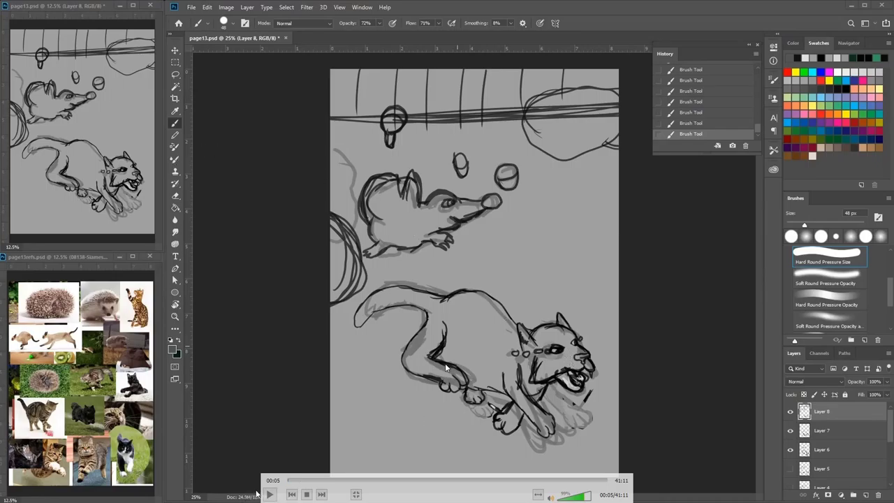
click(269, 495)
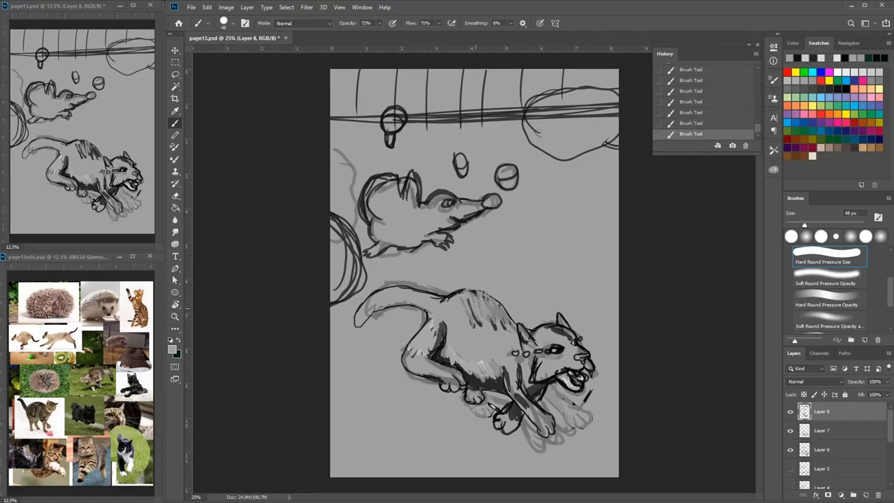
- Reduce the brush size and paint the fence plank behind the round fixture dark grey
mouse_move(750, 129)
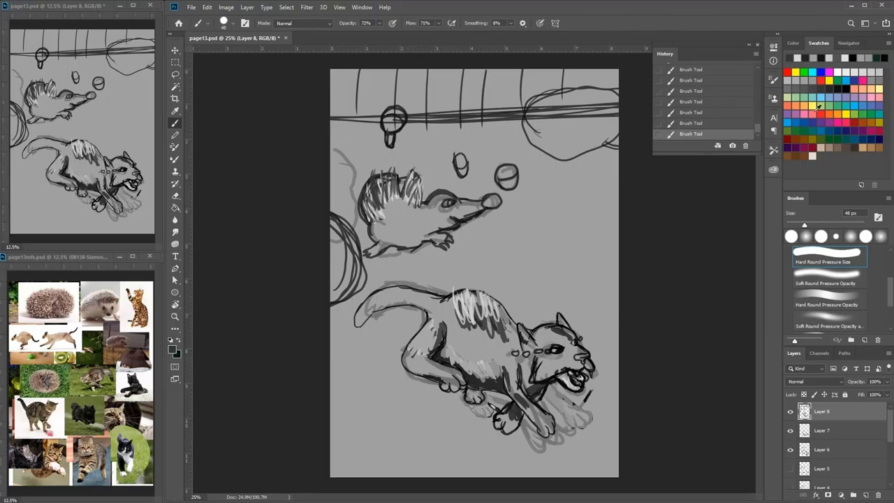
click(810, 82)
key(ctrl+plus)
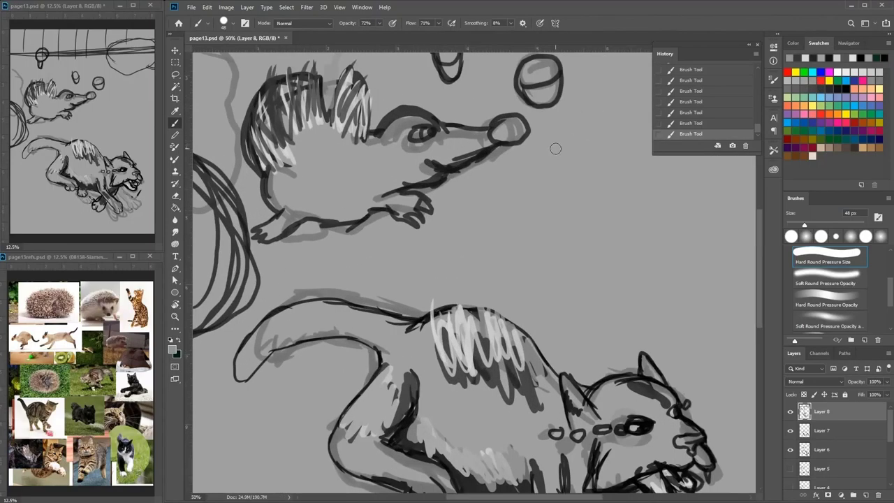
right_click(414, 147)
text(20)
key(Return)
key(space)
click(525, 190)
drag(445, 107, 522, 376)
click(833, 90)
mouse_move(406, 142)
mouse_down()
mouse_move(403, 201)
mouse_move(443, 204)
mouse_move(411, 191)
mouse_move(403, 229)
mouse_move(450, 218)
mouse_move(381, 248)
mouse_move(382, 280)
mouse_up()
- Outline the round fixture on the fence in black and fill it with light grey using a 21 px brush
right_click(437, 120)
click(519, 202)
mouse_move(382, 275)
mouse_down()
mouse_move(379, 224)
mouse_move(378, 250)
mouse_move(397, 222)
mouse_move(397, 246)
mouse_move(402, 220)
mouse_move(382, 255)
mouse_move(382, 284)
mouse_move(382, 209)
mouse_move(389, 250)
mouse_move(363, 217)
mouse_move(371, 263)
mouse_move(396, 263)
mouse_move(404, 214)
mouse_move(386, 198)
mouse_move(366, 203)
mouse_move(358, 238)
mouse_move(374, 261)
mouse_move(407, 233)
mouse_move(401, 203)
mouse_move(413, 234)
mouse_up()
click(851, 72)
click(846, 79)
right_click(389, 209)
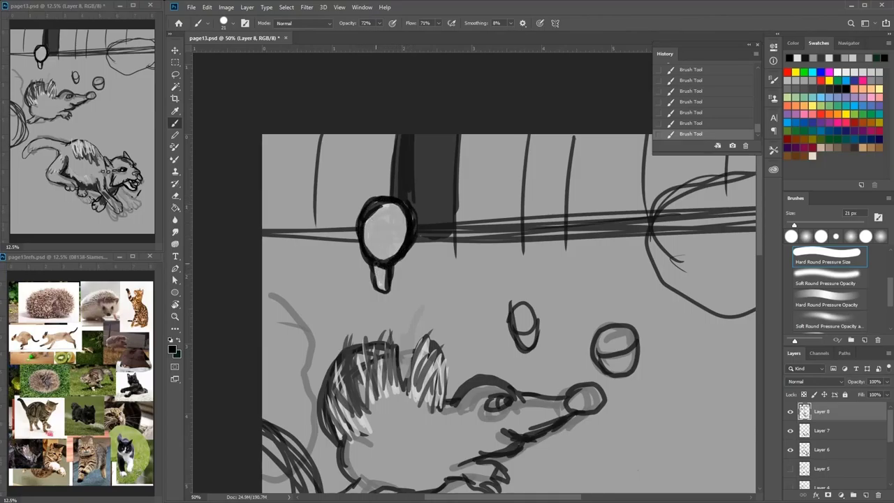
- Paint the black inner detail of the round fixture and darken its rim, lower body and stem
drag(374, 260, 383, 283)
mouse_move(363, 231)
mouse_down()
mouse_move(393, 239)
mouse_move(415, 217)
mouse_move(398, 199)
mouse_up()
mouse_move(408, 237)
mouse_down()
mouse_move(363, 239)
mouse_move(382, 245)
mouse_move(366, 235)
mouse_move(417, 220)
mouse_move(376, 244)
mouse_move(363, 240)
mouse_move(394, 241)
mouse_move(368, 243)
mouse_move(384, 201)
mouse_move(365, 227)
mouse_move(402, 211)
mouse_move(381, 208)
mouse_move(398, 215)
mouse_move(389, 221)
mouse_move(394, 210)
mouse_move(393, 217)
mouse_move(385, 207)
mouse_move(394, 216)
mouse_move(384, 219)
mouse_move(400, 223)
mouse_move(372, 223)
mouse_move(396, 210)
mouse_move(383, 203)
mouse_move(397, 215)
mouse_move(377, 202)
mouse_up()
click(865, 72)
click(845, 89)
click(864, 72)
key(d)
click(870, 71)
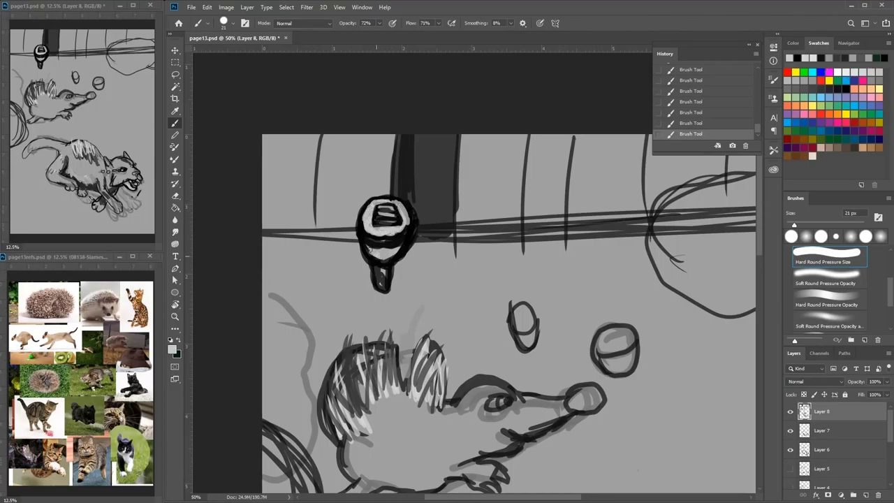
- Add light bands to the round fixture, blacken its lower body and clean up its outer edges with mid grey
mouse_move(362, 234)
mouse_down()
mouse_move(402, 240)
mouse_move(415, 233)
mouse_move(383, 216)
mouse_up()
key(d)
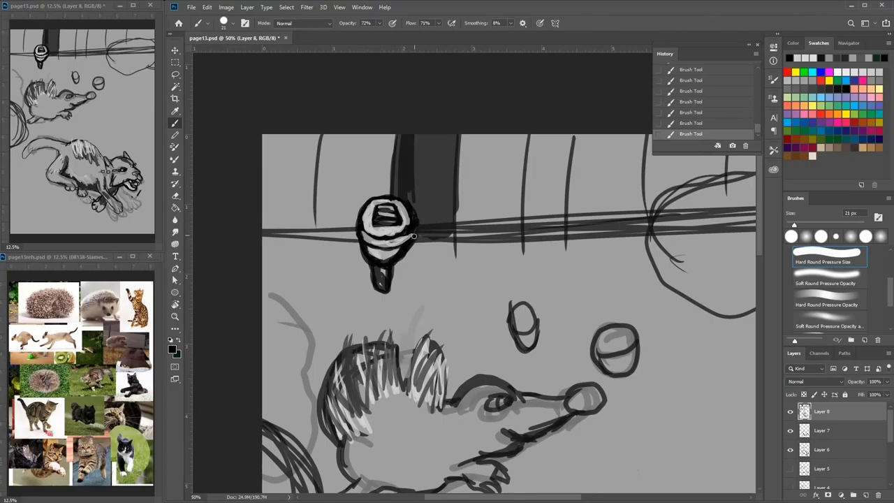
mouse_move(406, 254)
mouse_down()
mouse_move(381, 269)
mouse_move(368, 248)
mouse_move(382, 274)
mouse_up()
key(x)
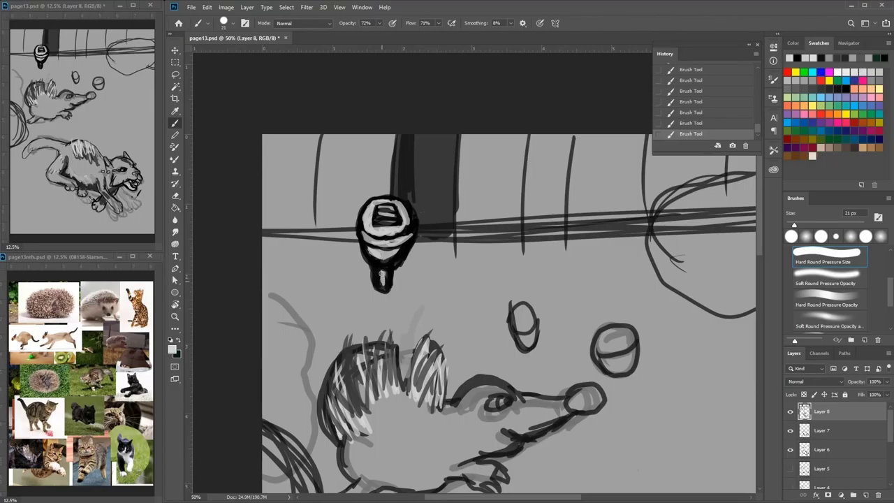
click(835, 85)
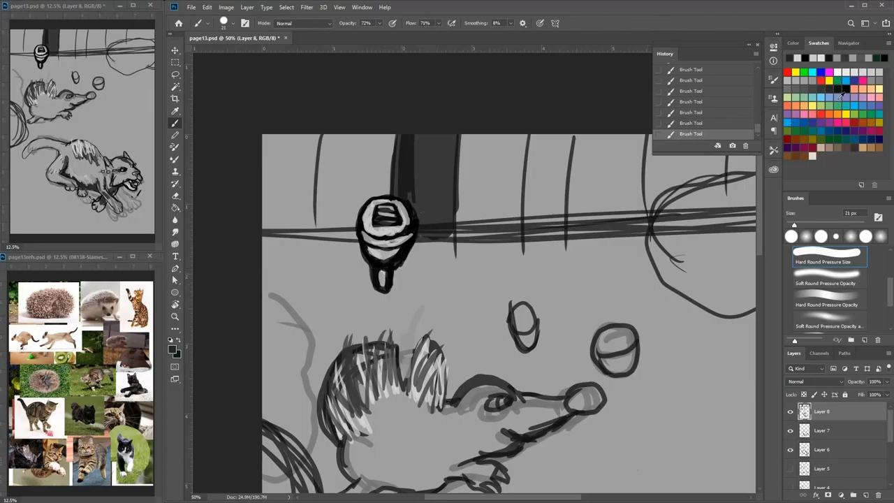
click(803, 80)
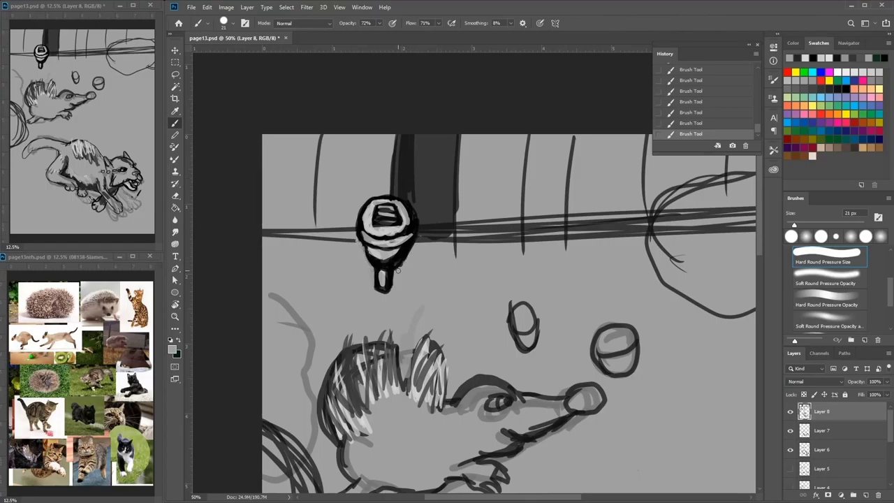
mouse_move(421, 224)
mouse_down()
mouse_move(405, 140)
mouse_move(434, 140)
mouse_move(450, 165)
mouse_move(415, 145)
mouse_move(418, 199)
mouse_up()
- Sample the dark plank colour and hatch dark shading onto the fence planks left of the round fixture
alt+click(401, 151)
mouse_move(361, 138)
mouse_down()
mouse_move(376, 190)
mouse_move(386, 119)
mouse_move(356, 129)
mouse_move(327, 213)
mouse_move(318, 198)
mouse_move(353, 209)
mouse_up()
drag(314, 137, 312, 185)
drag(306, 136, 310, 229)
drag(315, 166, 316, 229)
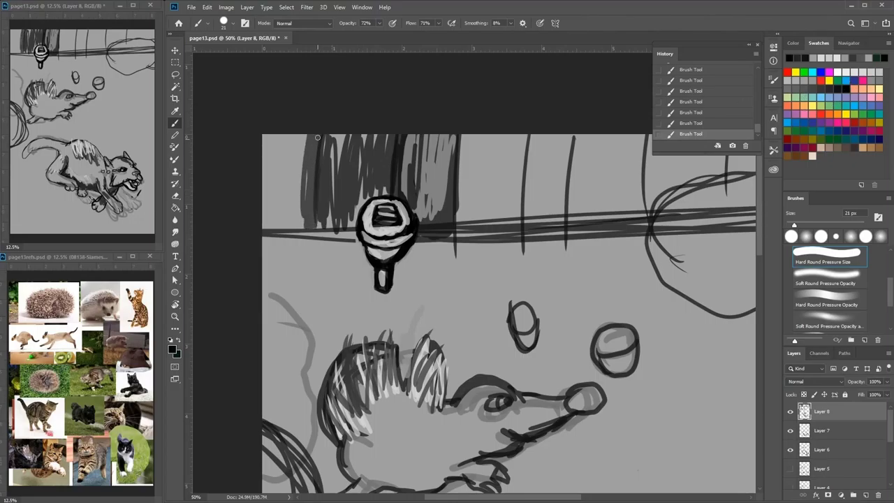
- Paint black vertical gaps between the fence planks on both sides of the round fixture
mouse_move(319, 135)
mouse_down()
mouse_move(320, 185)
mouse_move(306, 187)
mouse_move(307, 235)
mouse_up()
drag(458, 136, 459, 238)
mouse_move(472, 145)
mouse_down()
mouse_move(472, 239)
mouse_move(464, 222)
mouse_up()
mouse_move(536, 136)
mouse_down()
mouse_move(536, 233)
mouse_move(533, 218)
mouse_up()
drag(530, 165, 528, 239)
drag(538, 136, 539, 191)
drag(586, 136, 595, 225)
drag(598, 135, 598, 223)
- Brush a light grey vertical highlight onto the fence plank between the two rightmost black gaps
key(x)
drag(571, 135, 568, 197)
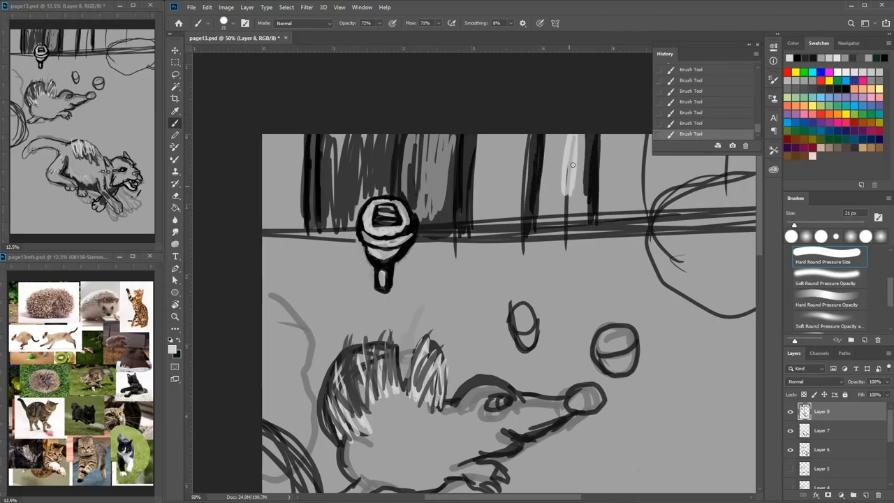
drag(567, 164, 563, 225)
drag(570, 148, 564, 237)
- Brush light grey vertical highlights onto the planks directly above and beside the round fixture
mouse_move(419, 135)
mouse_down()
mouse_move(419, 203)
mouse_move(412, 198)
mouse_up()
drag(432, 135, 429, 211)
drag(409, 158, 409, 208)
drag(410, 137, 410, 163)
drag(384, 136, 385, 188)
drag(377, 146, 370, 197)
mouse_move(378, 161)
mouse_down()
mouse_move(378, 189)
mouse_move(369, 177)
mouse_move(359, 208)
mouse_up()
drag(356, 138, 355, 194)
drag(371, 136, 363, 173)
drag(352, 135, 350, 181)
mouse_move(377, 135)
mouse_down()
mouse_move(346, 191)
mouse_move(360, 218)
mouse_up()
- Add dark wood-grain strokes around the round fixture and along the fence planks to its right
key(x)
drag(371, 200, 359, 219)
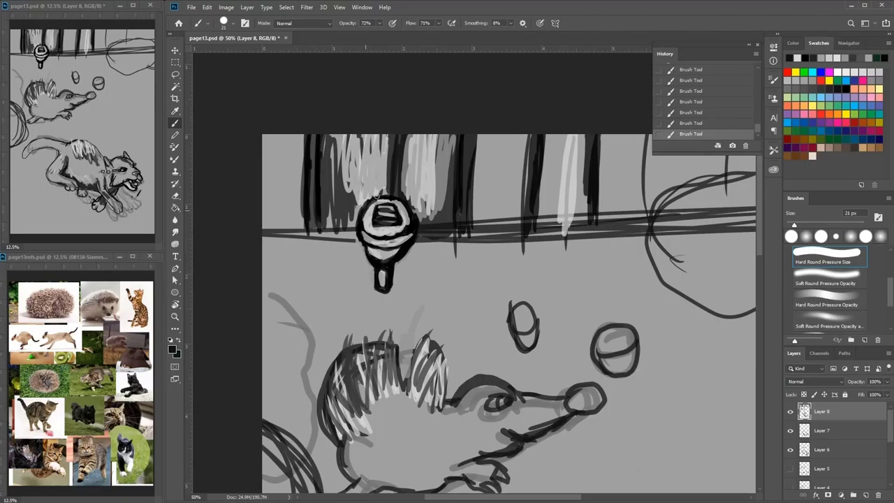
drag(527, 183, 435, 183)
drag(393, 134, 401, 208)
drag(411, 134, 417, 209)
drag(423, 152, 421, 190)
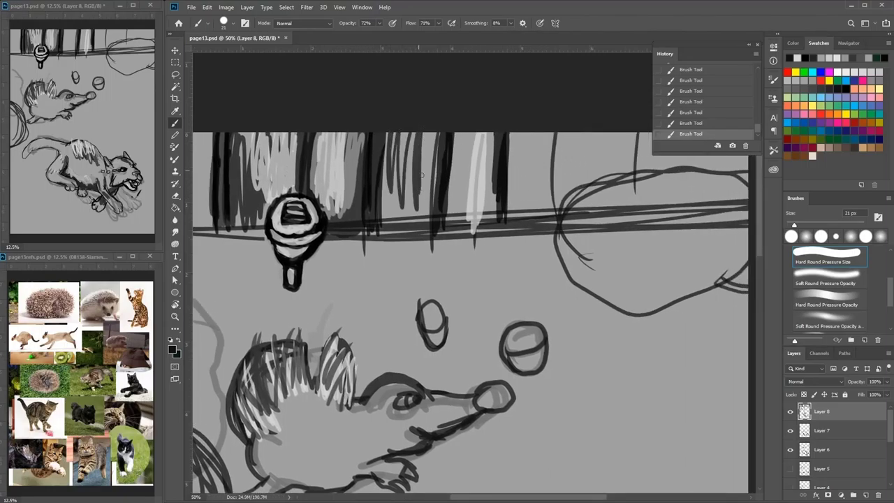
drag(424, 134, 421, 191)
drag(414, 138, 411, 187)
drag(458, 134, 462, 190)
drag(466, 134, 470, 198)
drag(479, 134, 472, 192)
- Fill the large rounded shape at the fence's right end with dark grey and reinforce its outline in black
drag(545, 157, 365, 176)
alt+click(491, 222)
right_click(491, 222)
click(548, 260)
drag(467, 226, 421, 249)
click(844, 89)
right_click(443, 204)
click(521, 241)
mouse_move(431, 218)
mouse_down()
mouse_move(401, 296)
mouse_move(517, 279)
mouse_move(558, 203)
mouse_move(459, 213)
mouse_move(477, 305)
mouse_move(570, 287)
mouse_up()
- Ink dark spines on the hedgehog's back and strengthen the outline of its rump
drag(310, 364, 534, 153)
right_click(438, 185)
click(495, 207)
click(491, 208)
mouse_move(400, 155)
mouse_down()
mouse_move(389, 199)
mouse_move(395, 135)
mouse_move(403, 207)
mouse_move(447, 183)
mouse_move(478, 202)
mouse_move(411, 196)
mouse_up()
mouse_move(291, 238)
mouse_down()
mouse_move(326, 307)
mouse_move(306, 293)
mouse_move(298, 312)
mouse_up()
click(811, 80)
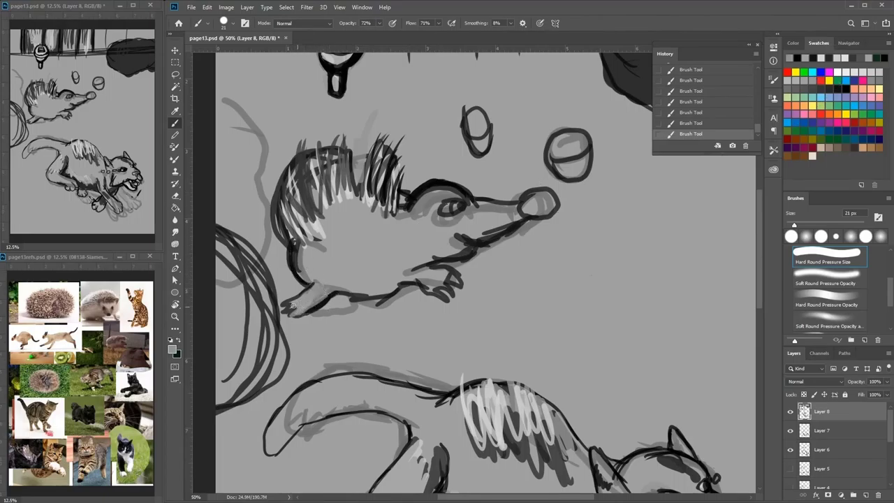
- Darken the hedgehog's rear foot in black with a 20 px brush
click(846, 87)
right_click(377, 279)
drag(284, 305, 310, 312)
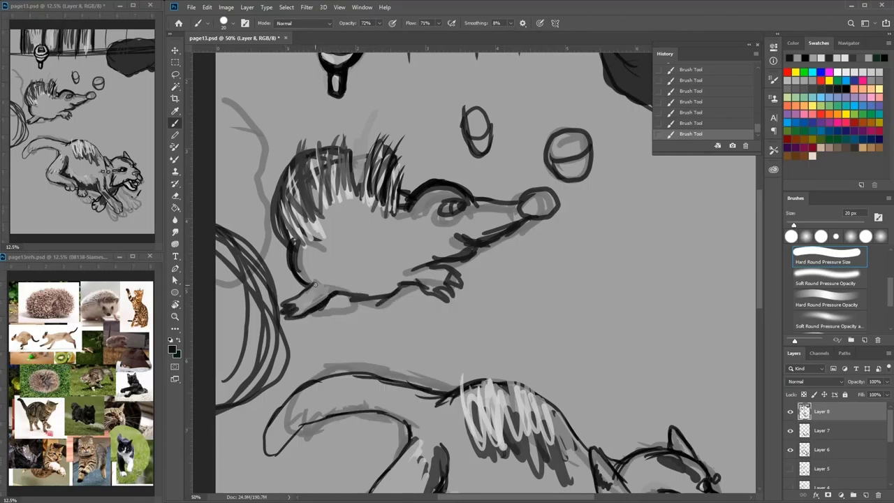
- Shade the hedgehog's front paw with light grey highlights, dark toes and a black outline
mouse_move(419, 275)
mouse_down()
mouse_move(427, 283)
mouse_move(438, 271)
mouse_move(433, 280)
mouse_move(408, 280)
mouse_up()
key(x)
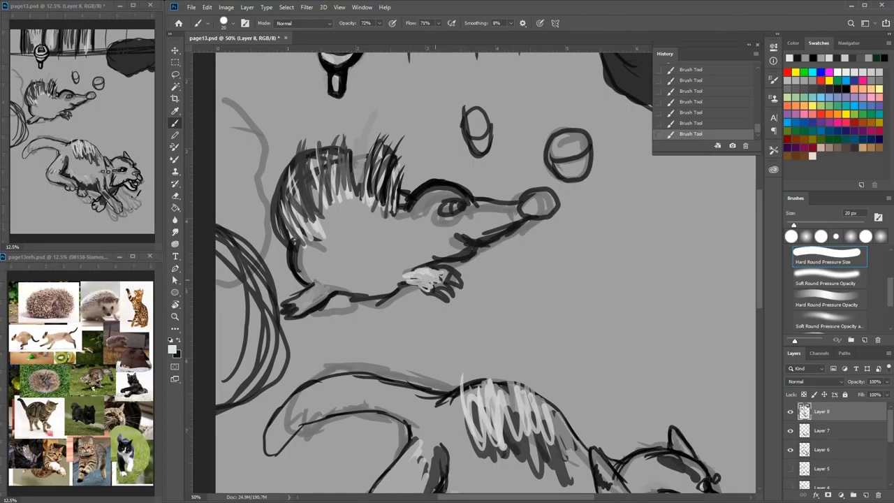
click(828, 86)
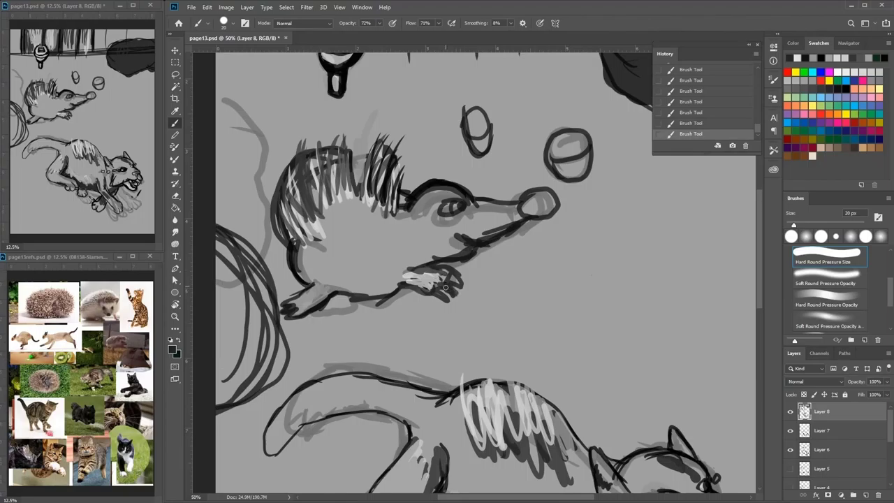
click(867, 72)
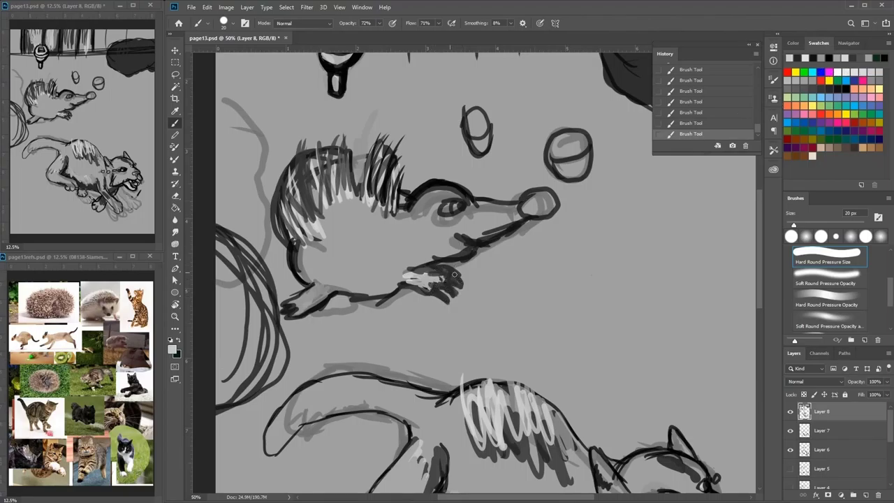
click(844, 86)
mouse_move(458, 280)
mouse_down()
mouse_move(436, 295)
mouse_move(386, 280)
mouse_up()
drag(440, 264, 417, 267)
- Shade the cat's belly and the top edge of its hind leg in black with a 56 px brush
drag(515, 294, 392, 104)
right_click(438, 328)
click(500, 354)
mouse_move(403, 340)
mouse_down()
mouse_move(427, 382)
mouse_move(382, 363)
mouse_up()
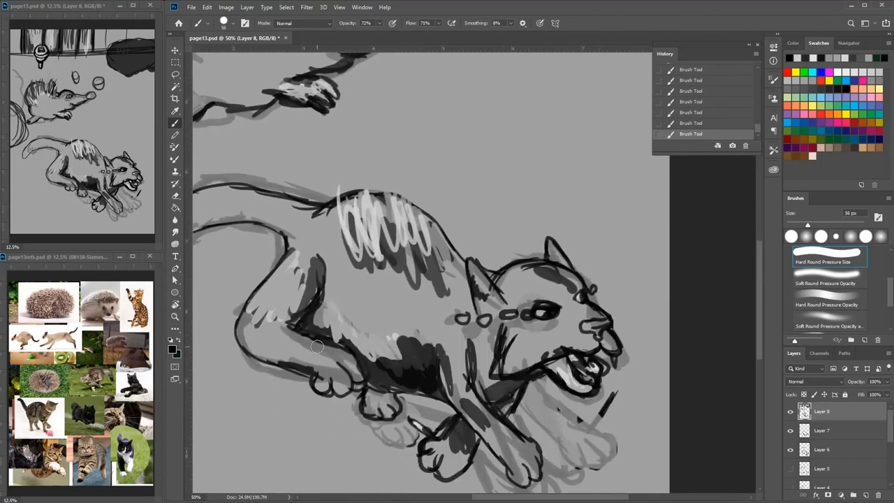
drag(300, 338, 331, 349)
- Paint light grey highlights on the cat's extended front leg and forehead
drag(457, 401, 525, 455)
click(871, 72)
drag(534, 348, 440, 227)
mouse_move(477, 188)
mouse_down()
mouse_move(453, 151)
mouse_move(458, 124)
mouse_move(471, 142)
mouse_up()
right_click(450, 121)
click(509, 159)
drag(390, 158, 407, 178)
mouse_move(423, 148)
mouse_down()
mouse_move(458, 152)
mouse_move(440, 141)
mouse_move(476, 163)
mouse_move(461, 159)
mouse_move(440, 179)
mouse_move(423, 178)
mouse_up()
- Darken the fur around the cat's eyes and add a light highlight to the near eye with a 12 px brush
click(829, 88)
mouse_move(480, 168)
mouse_down()
mouse_move(497, 184)
mouse_move(478, 196)
mouse_move(436, 188)
mouse_move(461, 195)
mouse_move(453, 192)
mouse_up()
click(855, 73)
key(x)
right_click(520, 209)
click(574, 235)
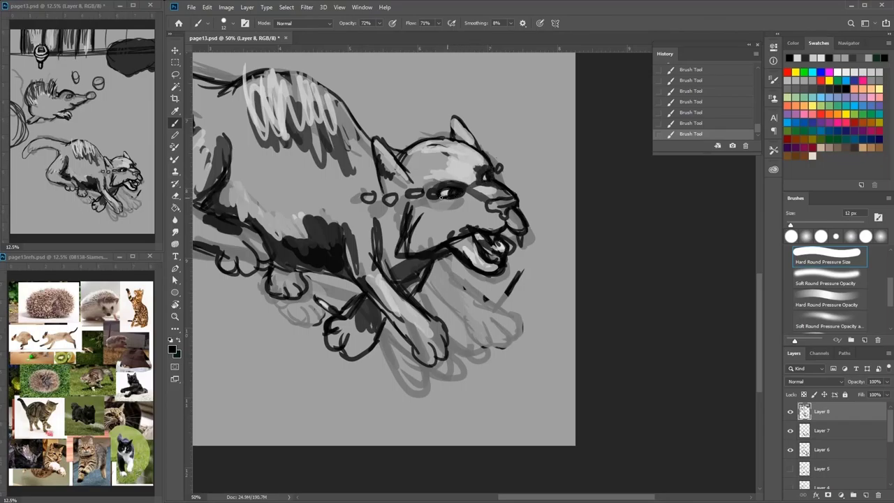
click(858, 72)
drag(444, 198, 451, 198)
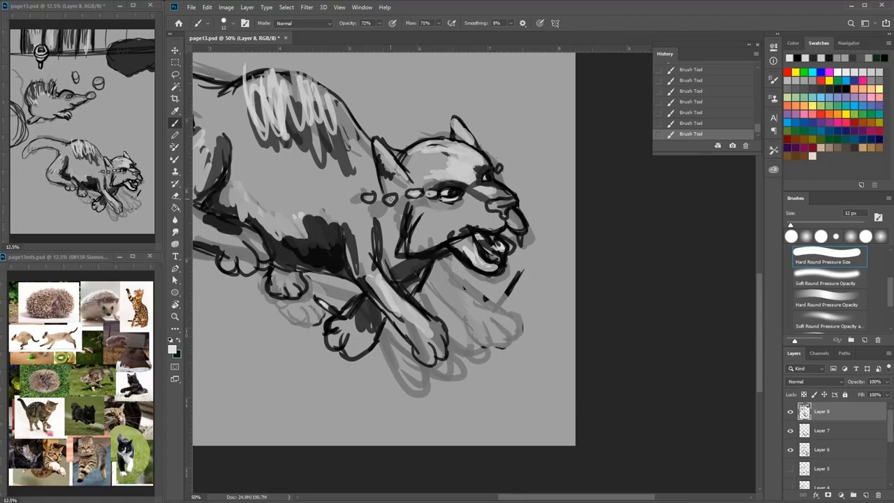
- Shade the row of beads beside the cat's eye with light and dark greys, and save the document
click(789, 81)
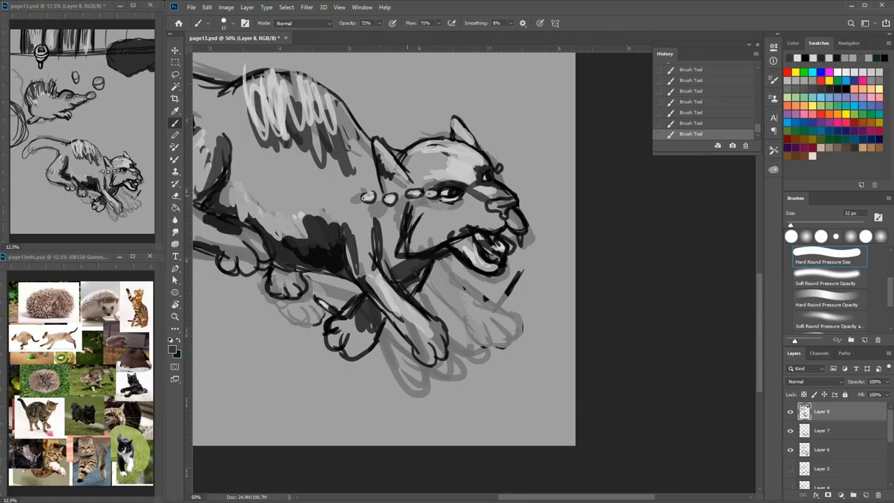
click(821, 73)
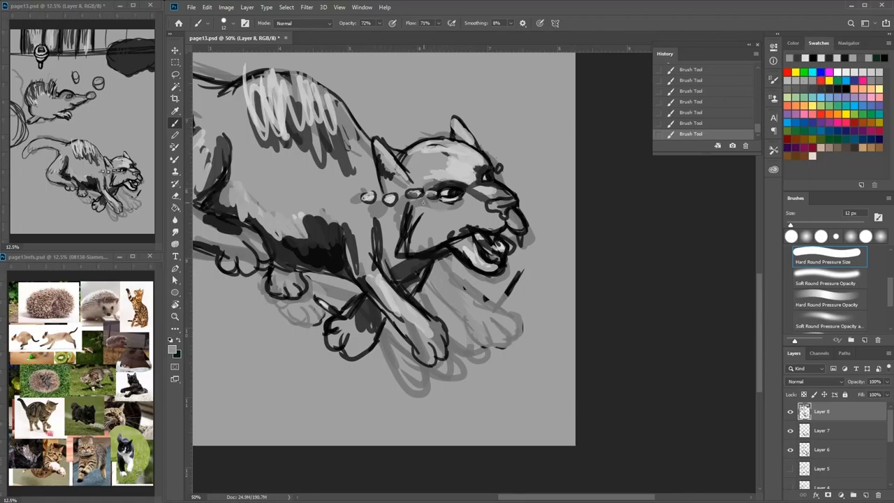
click(819, 87)
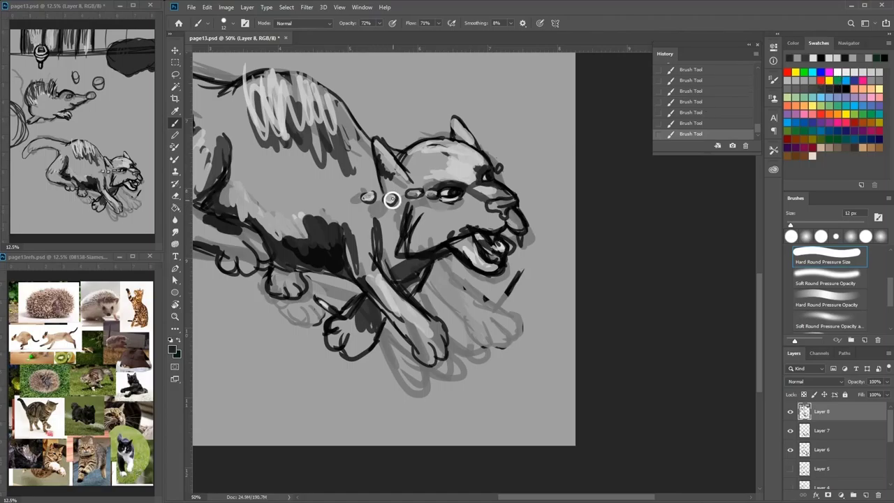
key(ctrl+s)
key(ctrl+minus)
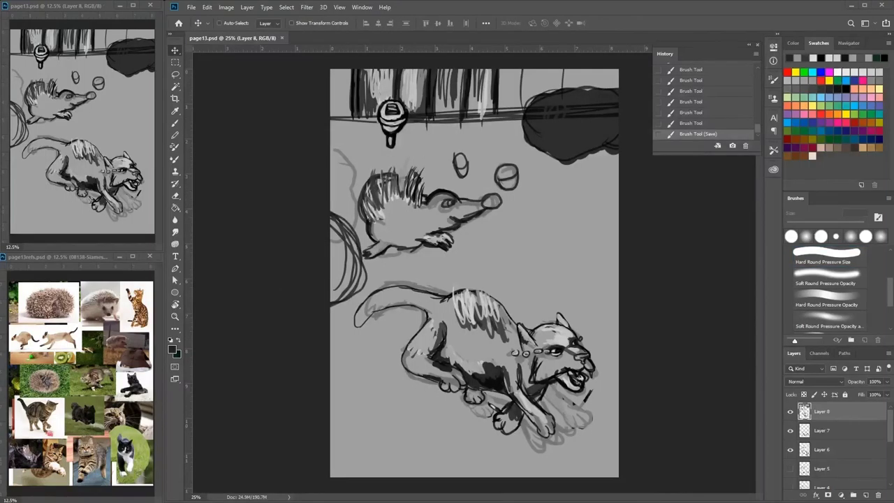
- Touch up the dark rounded shape with a 32 px brush and add light highlights to its end and the fence planks
right_click(485, 313)
click(174, 123)
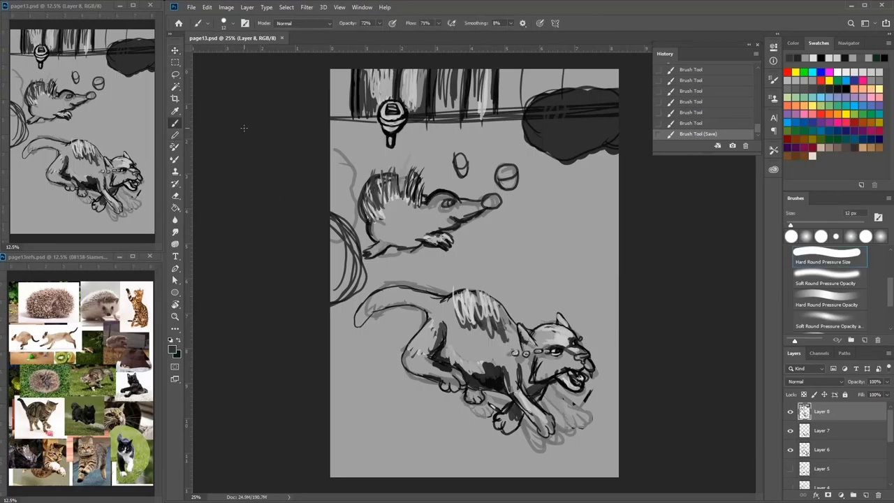
click(546, 201)
right_click(546, 202)
drag(599, 225, 604, 225)
key(Return)
drag(538, 117, 569, 155)
click(850, 70)
drag(528, 111, 533, 126)
mouse_move(529, 71)
mouse_down()
mouse_move(527, 89)
mouse_move(487, 93)
mouse_move(468, 109)
mouse_up()
click(806, 82)
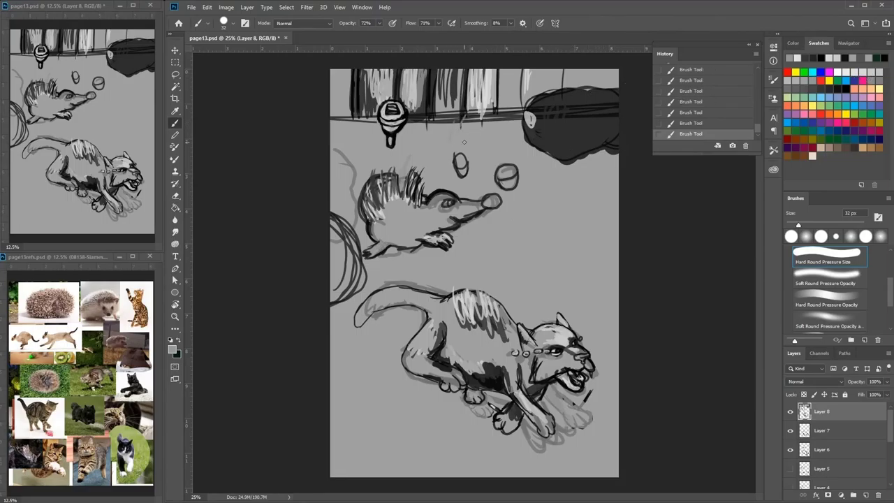
- Scribble dark grass strokes behind the hedgehog and in the lower-left corner of the drawing
click(837, 91)
mouse_move(534, 233)
mouse_down()
mouse_move(537, 222)
mouse_move(586, 209)
mouse_move(538, 209)
mouse_move(499, 266)
mouse_move(518, 283)
mouse_up()
drag(581, 241, 597, 287)
drag(342, 401, 366, 454)
drag(356, 447, 383, 412)
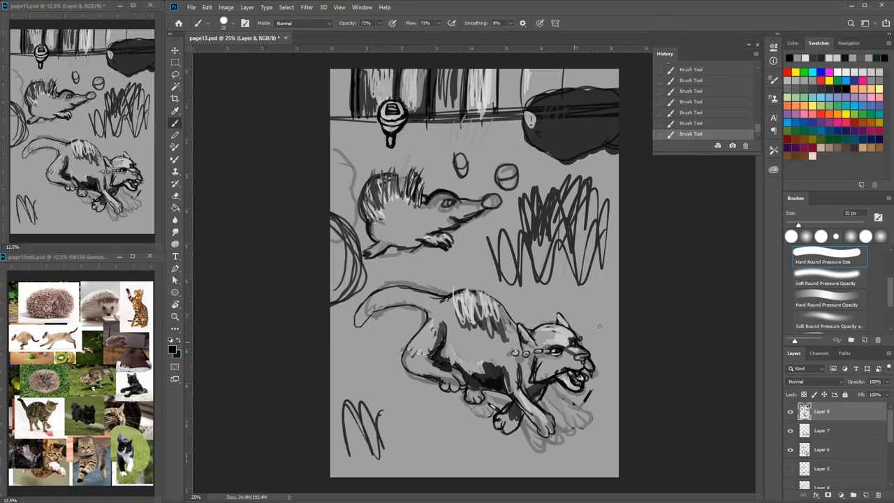
- Lighten the cat's forehead and darken the outlines of its nose and muzzle in black with a 14 px brush
click(866, 73)
drag(542, 331, 555, 335)
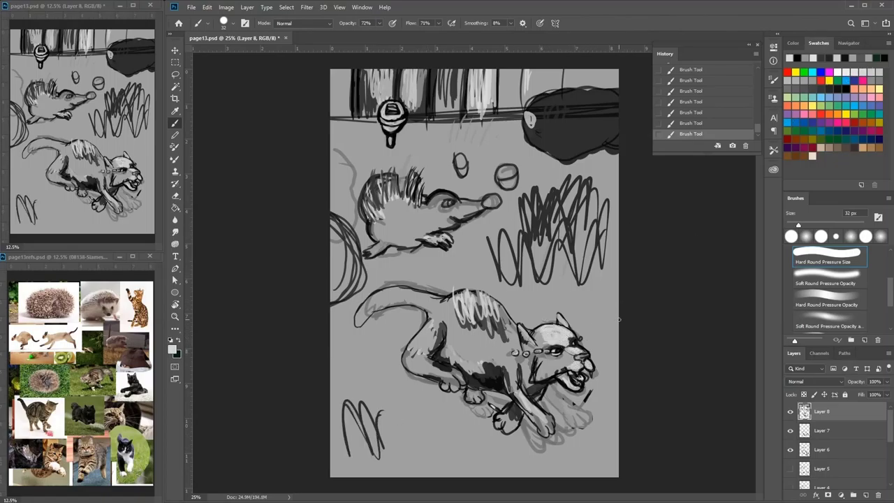
key(ctrl+plus)
key(ctrl+plus)
key(ctrl+plus)
drag(629, 406, 311, 180)
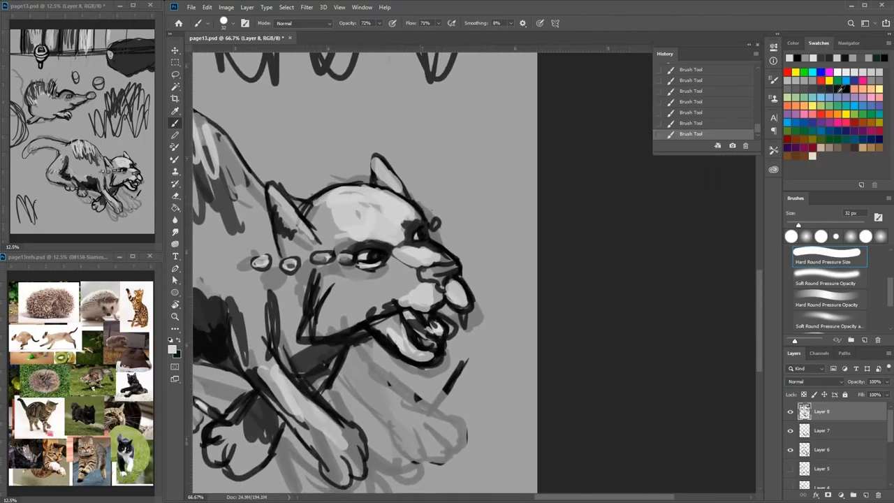
click(840, 91)
right_click(426, 217)
drag(486, 242, 489, 221)
right_click(437, 196)
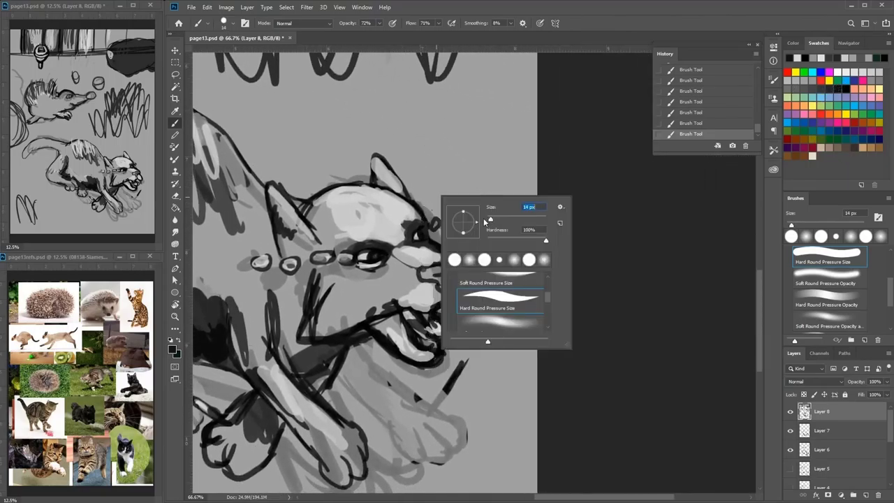
click(431, 244)
mouse_move(454, 257)
mouse_down()
mouse_move(424, 267)
mouse_move(443, 278)
mouse_move(438, 288)
mouse_move(454, 271)
mouse_move(447, 290)
mouse_move(431, 280)
mouse_move(454, 307)
mouse_move(468, 307)
mouse_move(418, 313)
mouse_move(395, 304)
mouse_move(401, 335)
mouse_up()
- Rework the cat's open mouth with dark and light strokes and redraw the dark lines of its near eye and nose
key(x)
click(838, 88)
mouse_move(419, 339)
mouse_down()
mouse_move(436, 347)
mouse_move(433, 325)
mouse_move(412, 323)
mouse_move(438, 328)
mouse_up()
key(x)
mouse_move(435, 317)
mouse_down()
mouse_move(426, 337)
mouse_move(430, 331)
mouse_up()
key(x)
mouse_move(430, 332)
mouse_down()
mouse_move(450, 331)
mouse_move(440, 313)
mouse_up()
drag(386, 258, 357, 262)
mouse_move(370, 253)
mouse_down()
mouse_move(362, 255)
mouse_move(391, 243)
mouse_move(388, 250)
mouse_move(380, 250)
mouse_move(423, 224)
mouse_move(437, 253)
mouse_move(453, 260)
mouse_move(447, 253)
mouse_move(439, 278)
mouse_move(421, 263)
mouse_move(449, 273)
mouse_move(461, 297)
mouse_up()
- Try light touches on the cat's nose, and step back through the history to remove the latest nose strokes
key(x)
key(x)
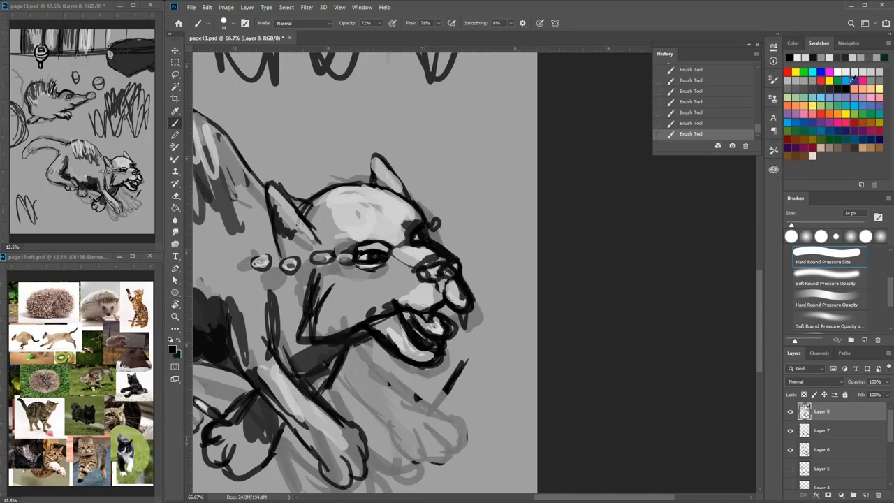
key(x)
drag(419, 270, 456, 259)
click(694, 120)
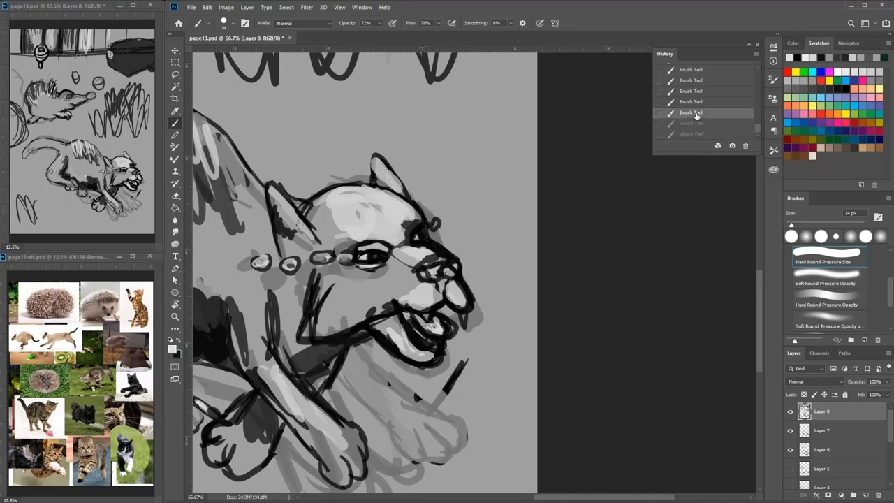
click(698, 102)
click(703, 80)
click(700, 69)
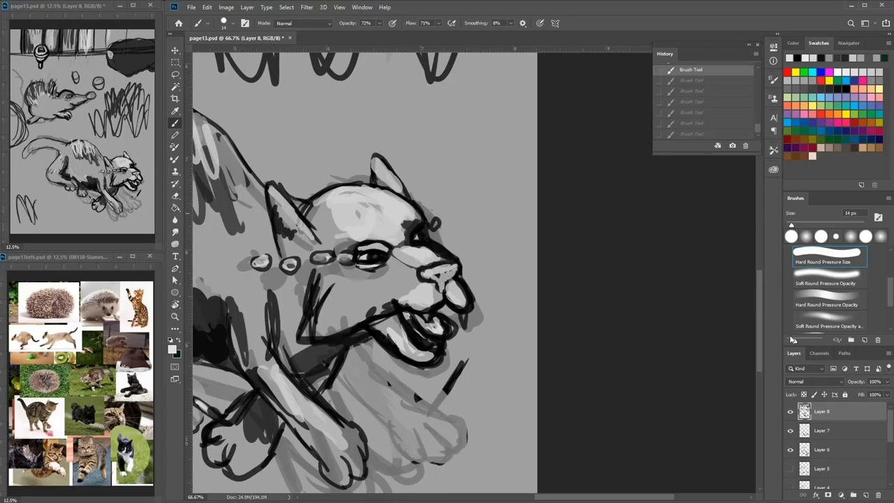
- Create a new layer, try covering the cat's far eye with sampled background grey at 61 px, and undo the strokes
click(867, 495)
alt+click(477, 255)
right_click(481, 260)
drag(532, 285, 543, 285)
mouse_move(424, 228)
mouse_down()
mouse_move(447, 267)
mouse_move(432, 270)
mouse_up()
drag(417, 234, 428, 265)
drag(423, 244, 432, 279)
key(ctrl+z)
key(ctrl+z)
key(ctrl+z)
key(ctrl+z)
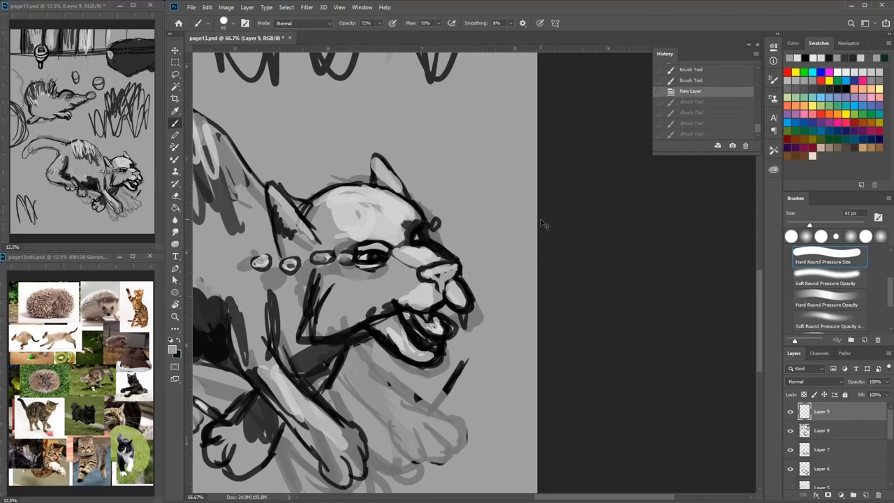
- Paint over the cat's far eye and muzzle tip in background grey with a 102 px brush
right_click(459, 253)
drag(529, 275, 534, 275)
mouse_move(437, 250)
mouse_down()
mouse_move(457, 295)
mouse_move(440, 275)
mouse_up()
mouse_move(419, 235)
mouse_down()
mouse_move(411, 263)
mouse_move(423, 215)
mouse_up()
key(ctrl+z)
key(ctrl+shift+z)
- Redraw the cat's brow, snout and open mouth outlines in black with an 18 px brush
right_click(433, 232)
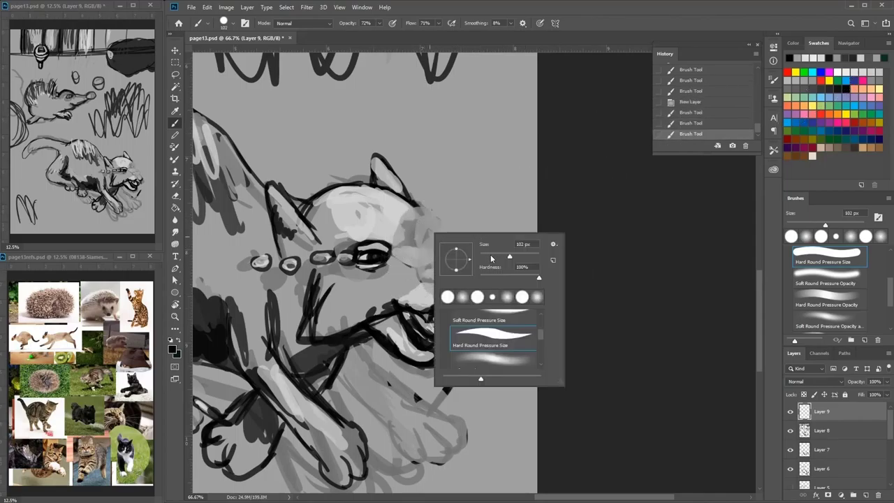
drag(497, 256, 483, 259)
click(446, 218)
drag(410, 202, 428, 229)
drag(403, 200, 418, 213)
mouse_move(423, 217)
mouse_down()
mouse_move(433, 244)
mouse_move(451, 256)
mouse_move(419, 260)
mouse_move(393, 245)
mouse_up()
mouse_move(449, 256)
mouse_down()
mouse_move(434, 268)
mouse_move(467, 276)
mouse_move(405, 293)
mouse_move(422, 302)
mouse_move(461, 297)
mouse_move(428, 301)
mouse_move(423, 317)
mouse_move(388, 310)
mouse_move(440, 299)
mouse_move(426, 306)
mouse_move(454, 322)
mouse_move(423, 316)
mouse_up()
- Lighten the cat's redrawn mouth area and darken the upper lip and lower jaw lines
click(805, 58)
mouse_move(458, 283)
mouse_down()
mouse_move(403, 305)
mouse_move(419, 344)
mouse_up()
key(x)
drag(464, 286, 458, 305)
mouse_move(460, 288)
mouse_down()
mouse_move(407, 297)
mouse_move(423, 297)
mouse_move(381, 305)
mouse_up()
drag(389, 316, 409, 341)
- Clean up the area in front of the cat's jaw and darken the mouth interior around the fangs
key(x)
drag(480, 325, 462, 338)
mouse_move(467, 303)
mouse_down()
mouse_move(435, 312)
mouse_move(429, 303)
mouse_move(452, 292)
mouse_move(465, 332)
mouse_move(438, 339)
mouse_move(451, 339)
mouse_move(434, 303)
mouse_move(443, 324)
mouse_up()
key(x)
drag(440, 322, 409, 316)
mouse_move(438, 310)
mouse_down()
mouse_move(428, 329)
mouse_move(436, 301)
mouse_up()
drag(442, 294, 419, 307)
drag(432, 296, 425, 323)
- Define the cat's nose and upper lip with dark strokes and add light strokes to the muzzle and mouth
mouse_move(460, 294)
mouse_down()
mouse_move(439, 287)
mouse_move(467, 270)
mouse_move(452, 257)
mouse_up()
drag(456, 282, 422, 287)
mouse_move(422, 292)
mouse_down()
mouse_move(409, 298)
mouse_move(462, 300)
mouse_move(462, 288)
mouse_up()
click(861, 74)
drag(462, 289, 443, 290)
mouse_move(443, 290)
mouse_down()
mouse_move(432, 291)
mouse_move(461, 309)
mouse_move(416, 299)
mouse_move(398, 310)
mouse_move(437, 337)
mouse_move(421, 343)
mouse_move(411, 334)
mouse_up()
- Highlight the cat's lower jaw and fangs in light grey and darken the upper lip toward the mouth corner
click(846, 90)
click(861, 74)
drag(440, 345, 419, 354)
click(853, 70)
mouse_move(436, 308)
mouse_down()
mouse_move(441, 318)
mouse_move(433, 304)
mouse_up()
mouse_move(421, 305)
mouse_down()
mouse_move(413, 305)
mouse_move(447, 316)
mouse_move(426, 319)
mouse_up()
click(847, 90)
drag(432, 307, 420, 299)
mouse_move(419, 298)
mouse_down()
mouse_move(437, 292)
mouse_move(461, 303)
mouse_move(465, 286)
mouse_move(404, 300)
mouse_move(411, 293)
mouse_move(401, 291)
mouse_move(384, 310)
mouse_up()
- Strengthen the dark lines of the cat's muzzle and lighten the bridge of its nose
click(858, 67)
click(845, 89)
click(866, 72)
click(846, 89)
mouse_move(444, 282)
mouse_down()
mouse_move(458, 289)
mouse_move(465, 272)
mouse_move(404, 285)
mouse_up()
click(865, 72)
mouse_move(459, 272)
mouse_down()
mouse_move(447, 277)
mouse_move(459, 260)
mouse_move(465, 277)
mouse_move(425, 247)
mouse_move(398, 248)
mouse_move(415, 245)
mouse_up()
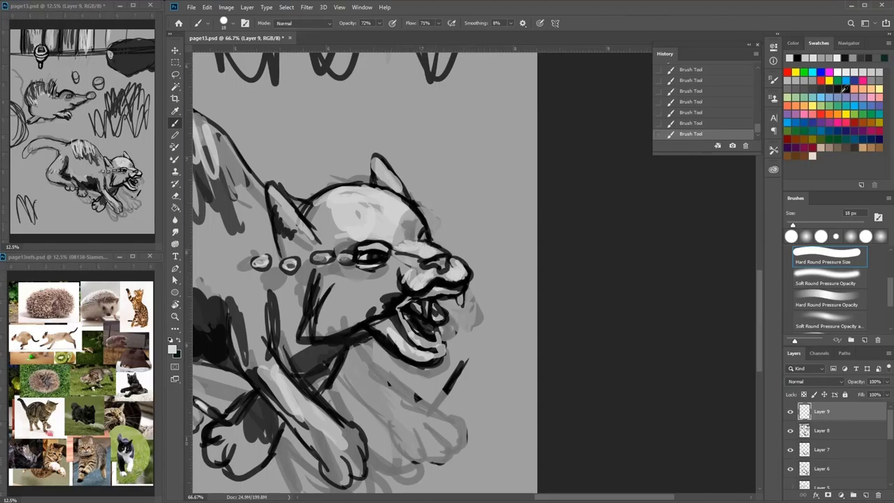
- Darken the cat's far brow and the line running back from its mouth in black
click(851, 74)
click(843, 88)
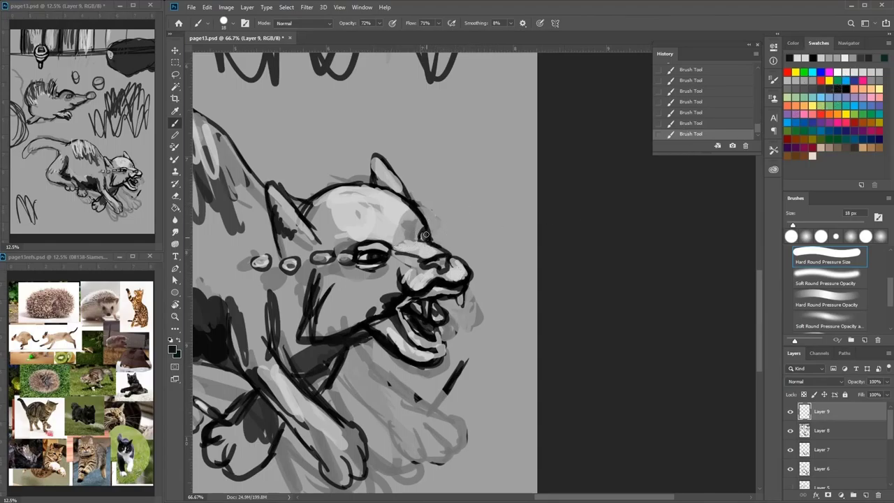
mouse_move(420, 237)
mouse_down()
mouse_move(398, 253)
mouse_move(422, 258)
mouse_move(398, 306)
mouse_move(364, 316)
mouse_up()
mouse_move(360, 257)
mouse_down()
mouse_move(518, 179)
mouse_move(549, 178)
mouse_up()
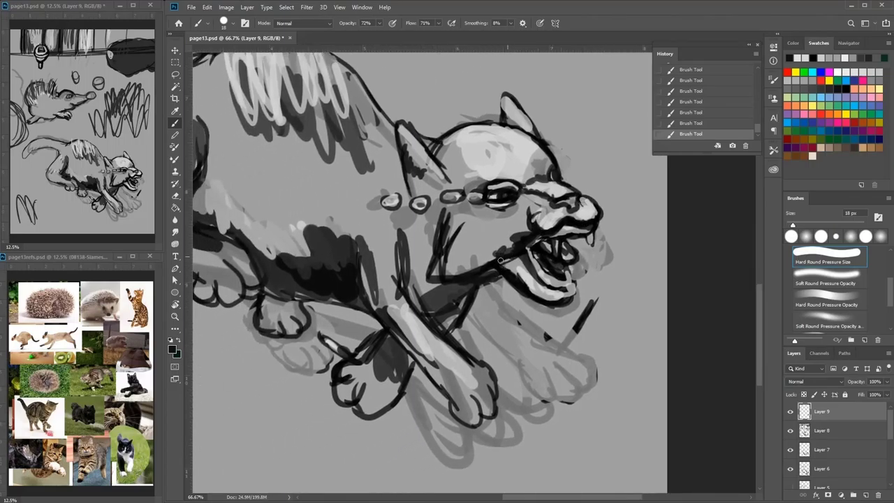
- Hatch the cat's cheek with light strokes, compare the head with the new layer hidden, and darken the mouth line
click(860, 71)
drag(488, 258, 529, 226)
drag(454, 275, 471, 226)
drag(450, 255, 472, 222)
click(790, 411)
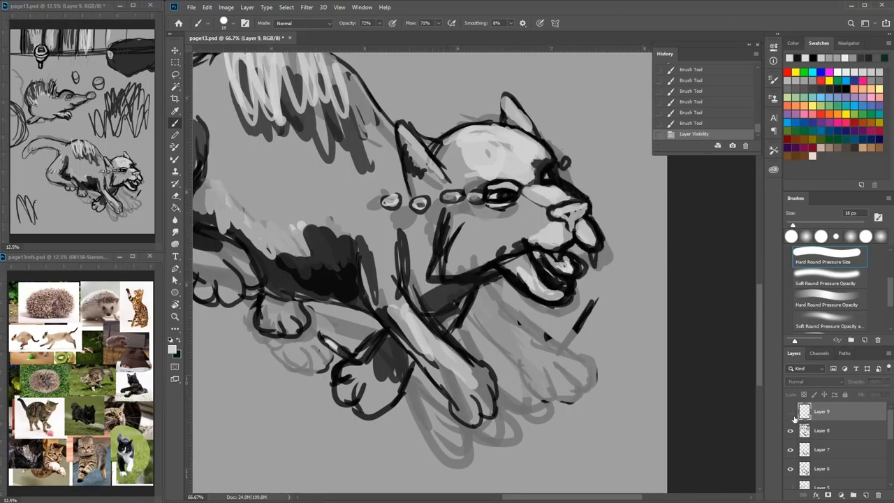
click(789, 411)
mouse_move(536, 234)
mouse_down()
mouse_move(518, 247)
mouse_move(521, 269)
mouse_up()
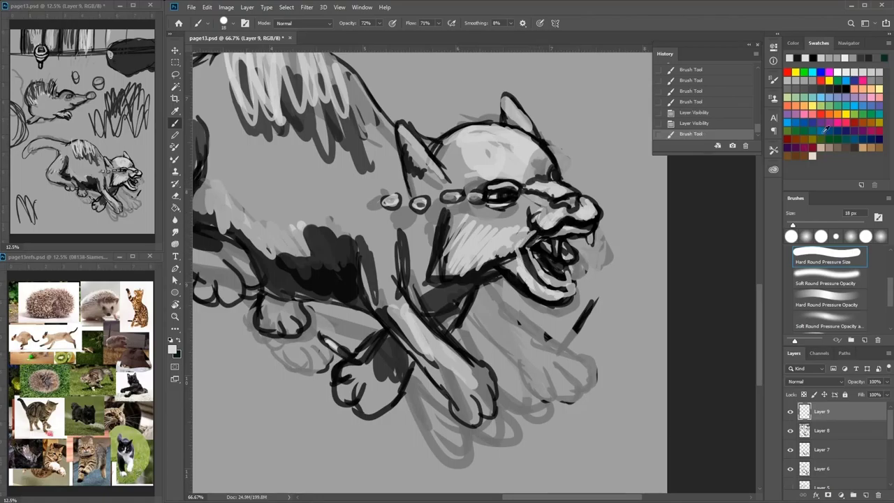
click(838, 89)
drag(535, 232, 481, 269)
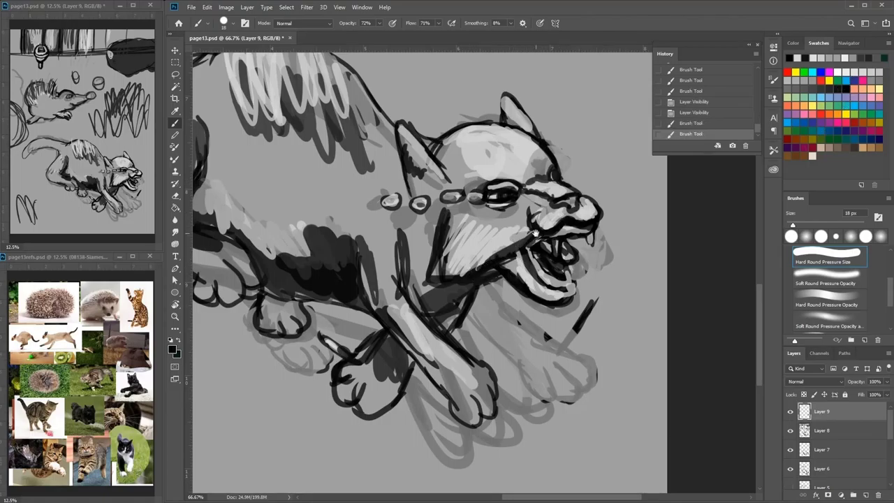
mouse_move(537, 232)
mouse_down()
mouse_move(515, 249)
mouse_move(542, 229)
mouse_move(523, 233)
mouse_move(537, 216)
mouse_move(510, 244)
mouse_up()
- Add light strokes to the cat's neck, shoulder, front leg and paw
click(865, 72)
mouse_move(428, 231)
mouse_down()
mouse_move(417, 277)
mouse_move(412, 232)
mouse_up()
mouse_move(391, 235)
mouse_down()
mouse_move(378, 294)
mouse_move(382, 328)
mouse_up()
mouse_move(383, 286)
mouse_down()
mouse_move(387, 324)
mouse_move(428, 368)
mouse_up()
mouse_move(427, 368)
mouse_down()
mouse_move(392, 305)
mouse_move(457, 411)
mouse_move(470, 414)
mouse_up()
click(830, 89)
click(864, 72)
drag(423, 351, 457, 398)
drag(371, 214, 475, 241)
mouse_move(414, 235)
mouse_down()
mouse_move(453, 245)
mouse_move(464, 294)
mouse_up()
- Paint a light patch around the hedgehog's eye with a 72 px brush
drag(423, 103, 499, 298)
drag(414, 259, 429, 281)
mouse_move(435, 278)
mouse_down()
mouse_move(445, 268)
mouse_move(393, 445)
mouse_up()
mouse_move(314, 164)
mouse_down()
mouse_move(351, 169)
mouse_move(369, 185)
mouse_move(338, 199)
mouse_move(304, 193)
mouse_move(328, 214)
mouse_up()
right_click(372, 181)
click(460, 194)
- Redraw the hedgehog's eye and the first spines behind its head in black with a 21 px brush
right_click(377, 178)
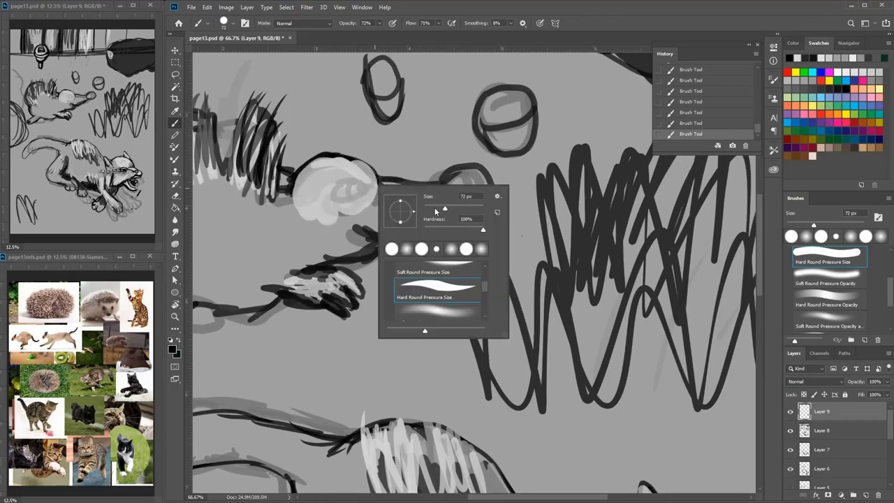
drag(465, 195, 433, 197)
mouse_move(368, 184)
mouse_down()
mouse_move(334, 187)
mouse_move(359, 193)
mouse_move(345, 155)
mouse_move(287, 172)
mouse_move(281, 190)
mouse_move(293, 115)
mouse_up()
drag(276, 178, 251, 80)
drag(252, 152, 342, 193)
- Cover the hedgehog's back with long black spines from the neck down to the rump
mouse_move(325, 211)
mouse_down()
mouse_move(339, 119)
mouse_move(311, 112)
mouse_move(310, 104)
mouse_up()
mouse_move(313, 204)
mouse_down()
mouse_move(295, 118)
mouse_move(305, 98)
mouse_up()
drag(305, 198, 280, 110)
drag(271, 154, 280, 222)
drag(237, 143, 269, 220)
drag(297, 143, 307, 230)
drag(310, 168, 324, 223)
drag(337, 136, 330, 227)
drag(352, 133, 340, 210)
drag(255, 164, 279, 225)
drag(229, 148, 264, 234)
drag(213, 174, 246, 247)
drag(210, 192, 242, 271)
drag(204, 206, 224, 272)
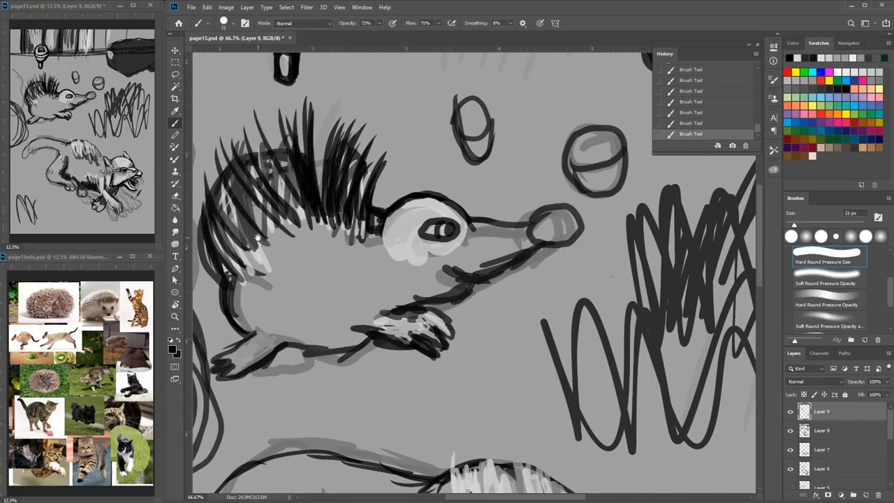
- Darken the hedgehog's belly, front paw and chin outlines in black and hatch its snout with light strokes
drag(307, 336, 383, 241)
drag(445, 242, 405, 255)
mouse_move(353, 251)
mouse_down()
mouse_move(403, 249)
mouse_move(375, 251)
mouse_up()
drag(429, 234, 486, 243)
mouse_move(470, 217)
mouse_down()
mouse_move(617, 175)
mouse_move(620, 156)
mouse_up()
drag(589, 172, 617, 151)
click(820, 58)
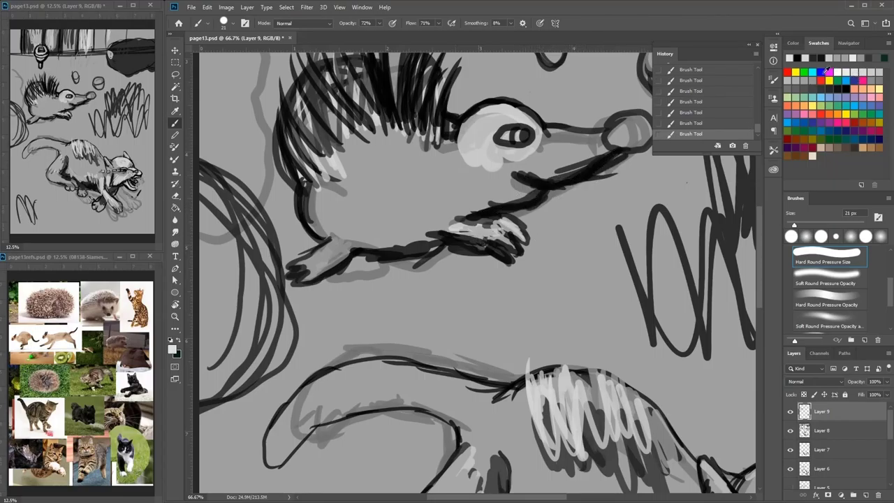
mouse_move(545, 130)
mouse_down()
mouse_move(541, 148)
mouse_move(595, 134)
mouse_move(565, 167)
mouse_move(542, 149)
mouse_up()
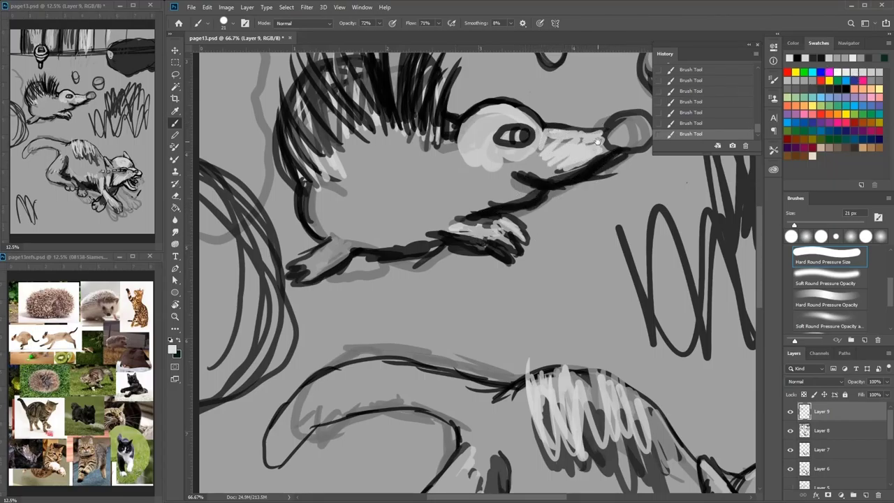
- Reinforce the hedgehog's chin, belly and paw outlines with dark brush strokes
mouse_move(616, 166)
mouse_down()
mouse_move(510, 189)
mouse_move(525, 165)
mouse_move(447, 204)
mouse_up()
click(829, 88)
drag(458, 188, 368, 235)
drag(385, 248, 346, 265)
drag(321, 262, 265, 272)
drag(267, 266, 257, 259)
drag(300, 226, 433, 175)
drag(372, 221, 378, 218)
- Resize the brush and darken the inside of the scribbled bush at the page's left edge
right_click(303, 227)
click(380, 251)
mouse_move(254, 225)
mouse_down()
mouse_move(264, 174)
mouse_move(310, 303)
mouse_move(231, 315)
mouse_move(279, 345)
mouse_up()
- Dab light oval leaves across the dark bush at the page's left edge
click(858, 73)
right_click(314, 226)
click(381, 246)
drag(380, 247, 368, 248)
mouse_move(285, 201)
mouse_down()
mouse_move(307, 193)
mouse_move(283, 198)
mouse_up()
drag(253, 164, 296, 162)
mouse_move(266, 231)
mouse_down()
mouse_move(300, 251)
mouse_move(307, 244)
mouse_up()
drag(238, 196, 280, 203)
drag(237, 154, 259, 144)
drag(255, 283, 304, 279)
mouse_move(231, 230)
mouse_down()
mouse_move(244, 241)
mouse_move(259, 234)
mouse_up()
drag(307, 279, 317, 290)
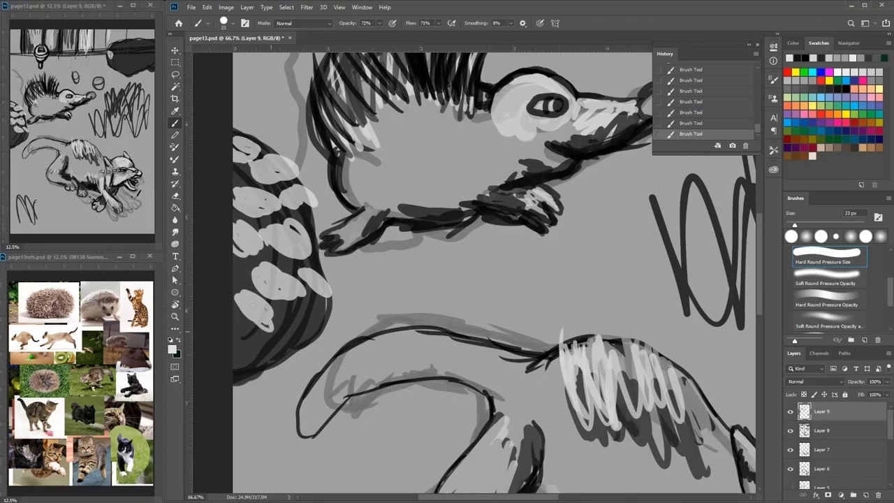
- Outline the lower leaves of the bush behind the hedgehog in black with a 20 px brush
key(x)
right_click(375, 284)
click(368, 285)
mouse_move(263, 266)
mouse_down()
mouse_move(288, 287)
mouse_move(289, 274)
mouse_move(305, 328)
mouse_move(313, 325)
mouse_move(284, 307)
mouse_move(326, 318)
mouse_move(320, 312)
mouse_move(330, 330)
mouse_move(301, 326)
mouse_move(288, 299)
mouse_move(292, 315)
mouse_move(320, 320)
mouse_move(299, 357)
mouse_up()
click(811, 80)
click(843, 91)
click(840, 72)
click(824, 91)
click(859, 71)
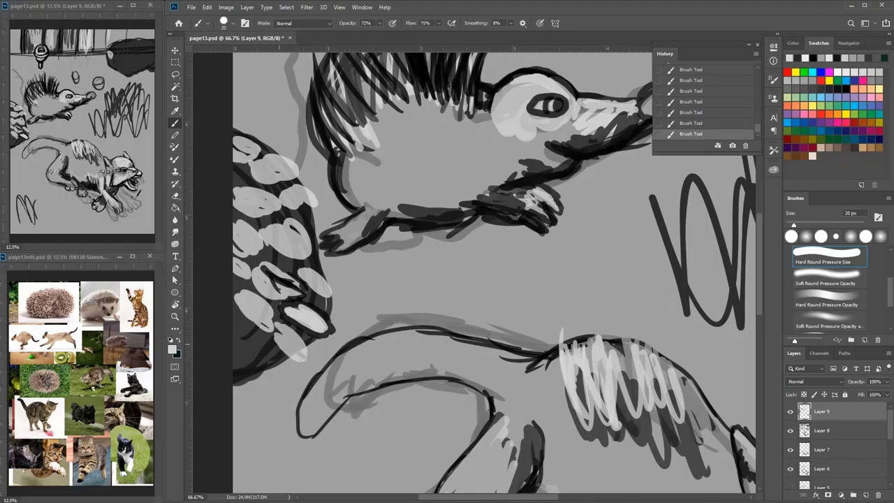
click(845, 89)
drag(316, 327, 280, 364)
mouse_move(282, 320)
mouse_down()
mouse_move(272, 352)
mouse_move(234, 367)
mouse_up()
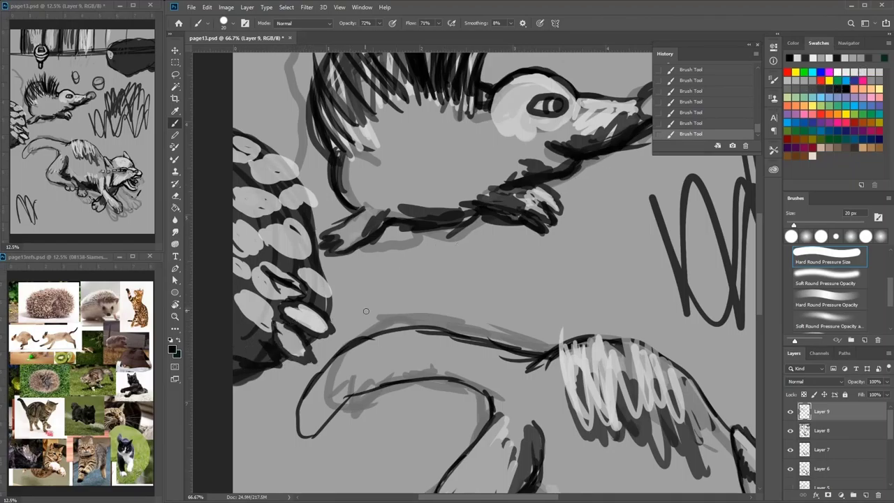
- Cover the cat's tail, hind leg and flank with light fur strokes using a resized brush
mouse_move(556, 369)
mouse_down()
mouse_move(360, 272)
mouse_move(378, 128)
mouse_up()
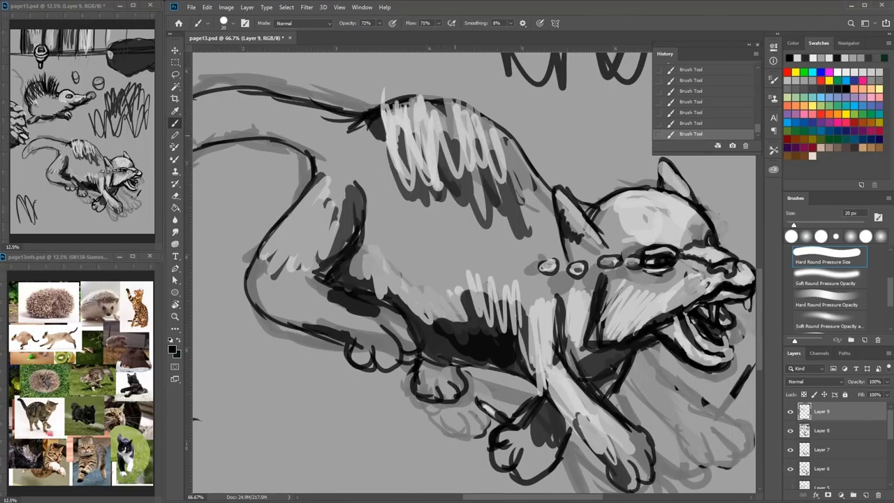
right_click(484, 231)
click(562, 253)
mouse_move(424, 254)
mouse_down()
mouse_move(414, 264)
mouse_move(493, 247)
mouse_move(501, 271)
mouse_up()
click(856, 72)
mouse_move(419, 208)
mouse_down()
mouse_move(492, 197)
mouse_move(447, 222)
mouse_move(380, 217)
mouse_move(370, 242)
mouse_move(464, 273)
mouse_move(513, 247)
mouse_move(513, 192)
mouse_move(447, 206)
mouse_move(380, 143)
mouse_move(372, 188)
mouse_move(380, 148)
mouse_move(337, 136)
mouse_move(469, 86)
mouse_move(430, 154)
mouse_move(483, 172)
mouse_move(393, 149)
mouse_move(343, 158)
mouse_move(380, 159)
mouse_move(299, 182)
mouse_move(287, 223)
mouse_move(318, 219)
mouse_move(378, 166)
mouse_move(468, 204)
mouse_move(456, 269)
mouse_move(492, 264)
mouse_move(423, 347)
mouse_move(459, 338)
mouse_move(424, 305)
mouse_move(435, 347)
mouse_move(492, 351)
mouse_move(554, 382)
mouse_up()
drag(599, 306, 371, 198)
drag(458, 248, 532, 377)
drag(457, 369, 465, 404)
- Shade the cat's neck, forelegs and front paws with light and dark strokes, using a 28 px brush
alt+click(644, 413)
mouse_move(624, 342)
mouse_down()
mouse_move(642, 384)
mouse_move(684, 267)
mouse_up()
right_click(699, 266)
click(752, 288)
drag(574, 293, 536, 355)
drag(542, 343, 607, 409)
mouse_move(619, 320)
mouse_down()
mouse_move(602, 339)
mouse_move(653, 297)
mouse_move(667, 257)
mouse_move(680, 260)
mouse_move(669, 395)
mouse_move(579, 446)
mouse_move(510, 412)
mouse_move(531, 464)
mouse_up()
click(796, 58)
drag(612, 381, 575, 467)
drag(678, 345, 610, 459)
- Draw long dark grass blades below and in front of the running cat
key(ctrl+minus)
key(ctrl+minus)
drag(532, 405, 605, 276)
drag(557, 398, 594, 310)
drag(409, 380, 389, 325)
mouse_move(392, 362)
mouse_down()
mouse_move(358, 323)
mouse_move(382, 303)
mouse_up()
mouse_move(405, 345)
mouse_down()
mouse_move(399, 303)
mouse_move(349, 306)
mouse_up()
drag(362, 325, 326, 295)
drag(405, 405, 423, 328)
drag(432, 405, 450, 346)
mouse_move(460, 397)
mouse_down()
mouse_move(443, 353)
mouse_move(407, 323)
mouse_up()
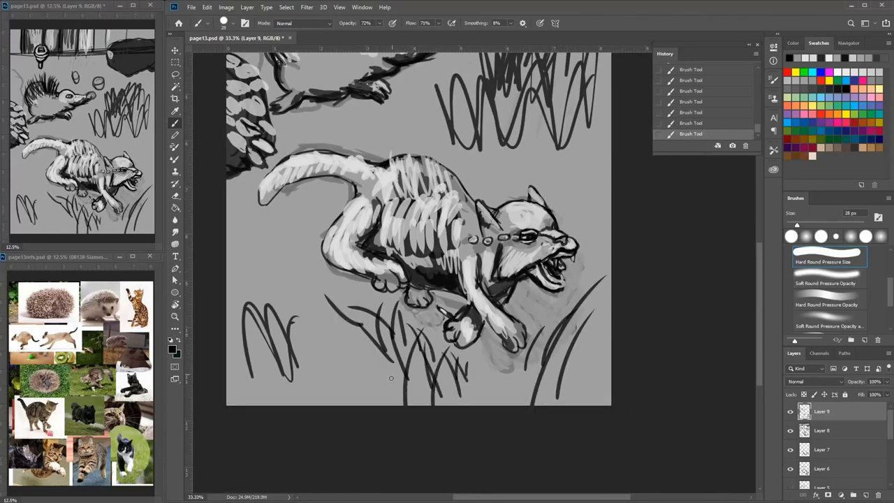
drag(330, 405, 328, 318)
mouse_move(350, 405)
mouse_down()
mouse_move(362, 338)
mouse_move(354, 405)
mouse_move(357, 384)
mouse_up()
drag(389, 342, 380, 405)
- Thicken the outlines of the cat's two ears in black with the 28 px brush
drag(604, 131, 443, 164)
drag(364, 231, 339, 243)
mouse_move(318, 237)
mouse_down()
mouse_move(341, 250)
mouse_move(324, 241)
mouse_up()
click(861, 69)
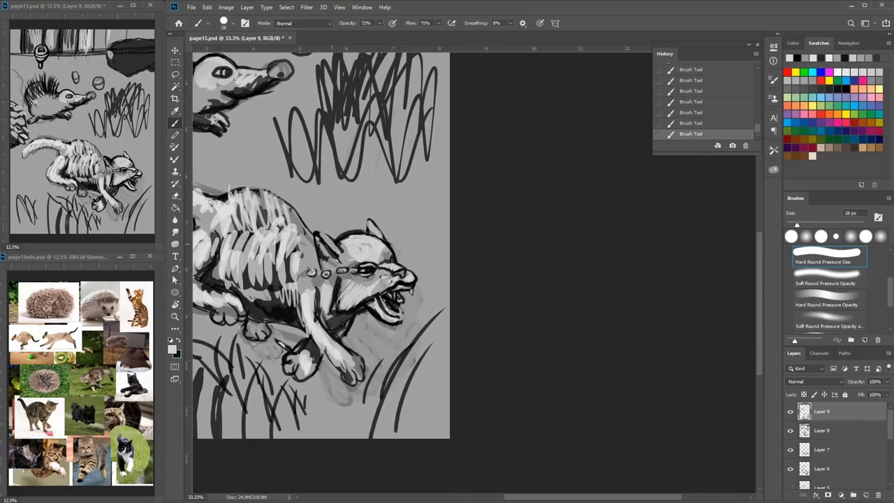
click(846, 91)
drag(317, 234, 340, 266)
drag(361, 220, 384, 239)
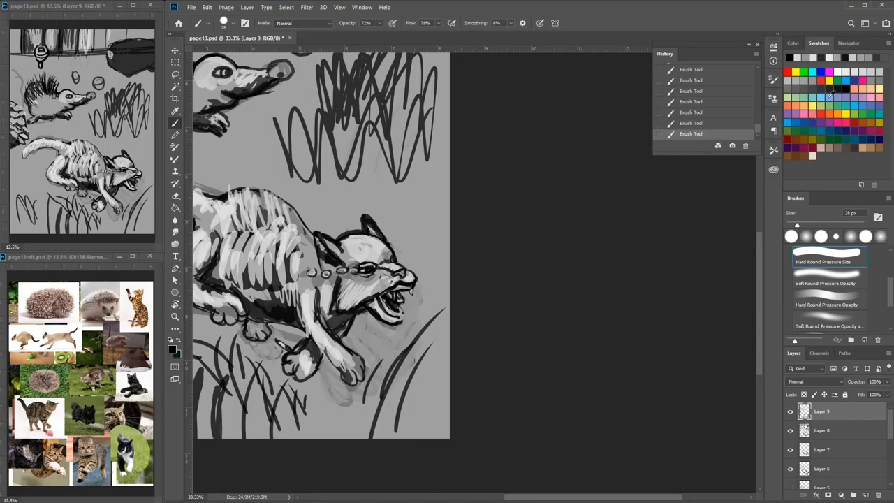
click(861, 69)
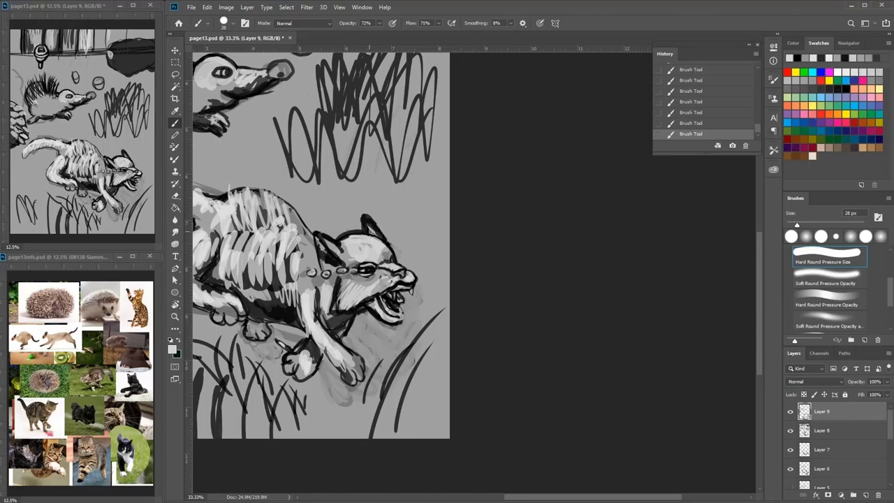
click(824, 87)
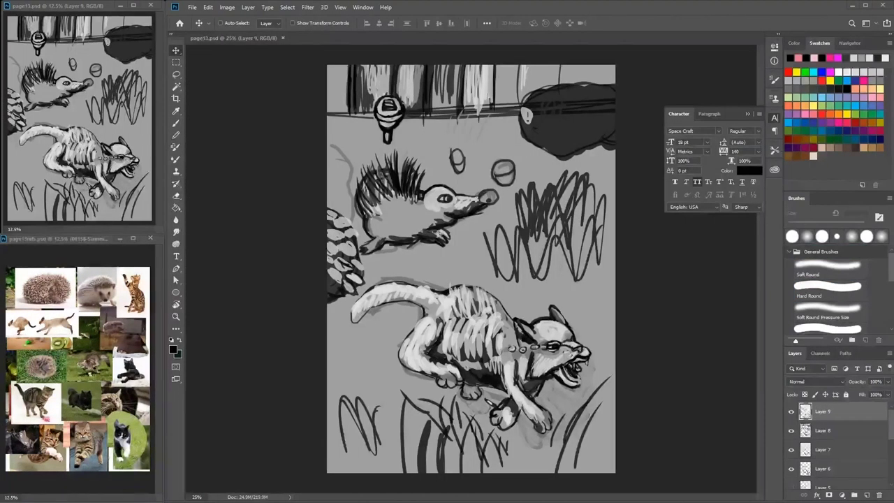
- Dab light leaves on the rounded end of the dark bush in the page's upper-right corner with a 28 px brush
click(178, 122)
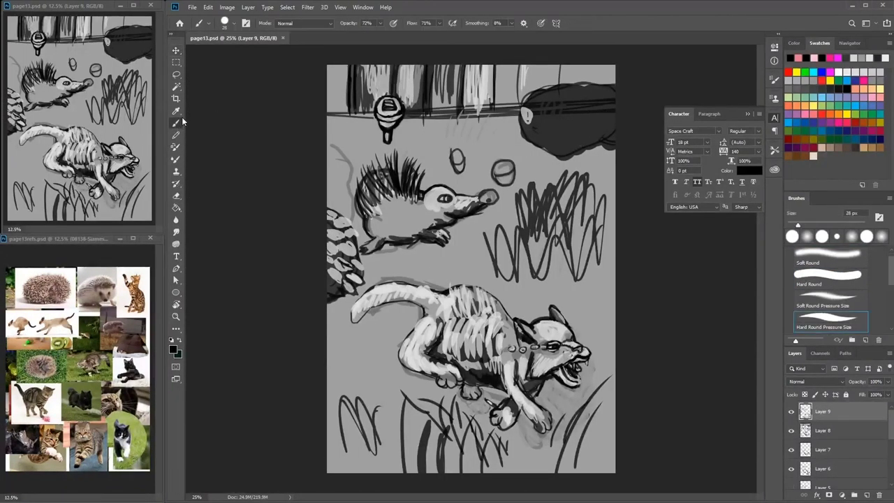
click(847, 71)
mouse_move(531, 104)
mouse_down()
mouse_move(564, 90)
mouse_move(547, 114)
mouse_up()
mouse_move(542, 117)
mouse_down()
mouse_move(540, 147)
mouse_move(599, 138)
mouse_move(580, 150)
mouse_up()
click(847, 89)
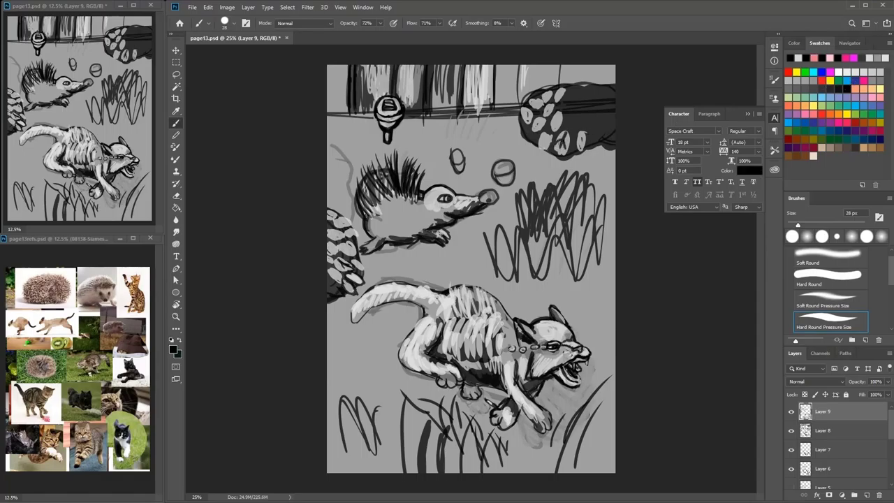
- Fill the rest of the upper-right bush with light leaf dabs using a 48 px brush
click(860, 71)
right_click(618, 117)
right_click(588, 121)
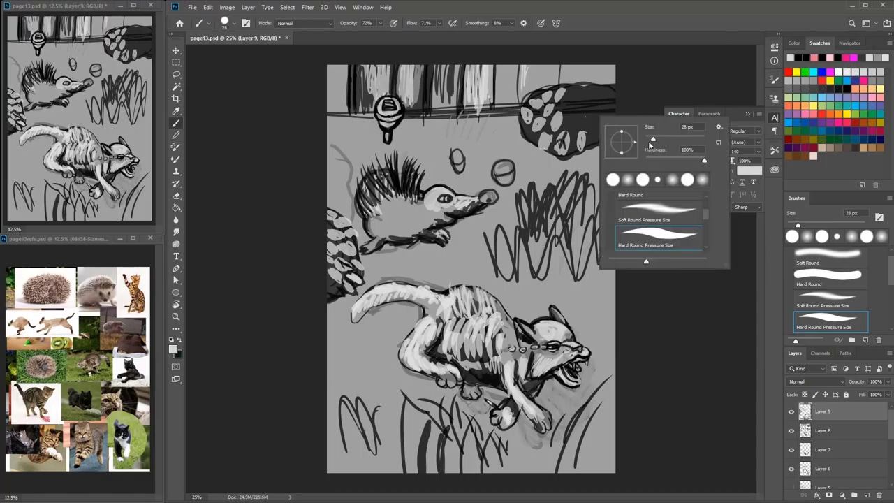
drag(652, 140, 660, 141)
mouse_move(575, 127)
mouse_down()
mouse_move(577, 116)
mouse_move(572, 128)
mouse_move(604, 110)
mouse_move(589, 120)
mouse_move(595, 108)
mouse_move(575, 105)
mouse_move(598, 95)
mouse_up()
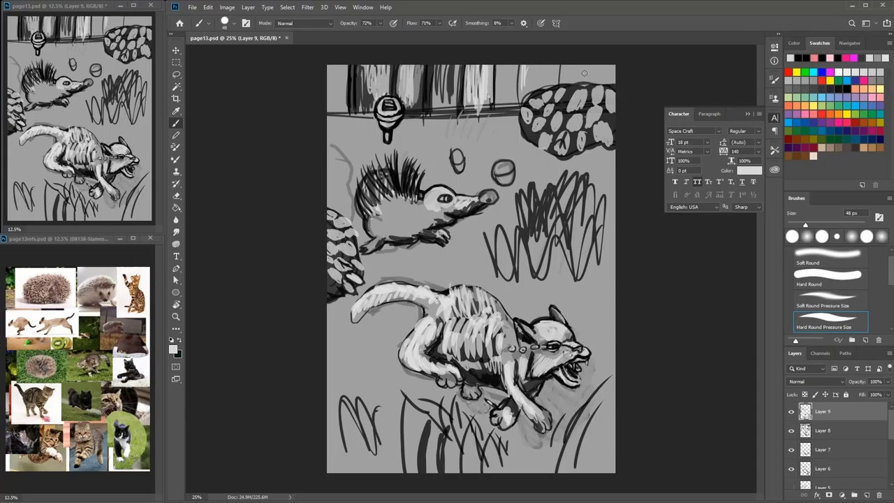
drag(555, 112, 564, 104)
drag(612, 117, 614, 131)
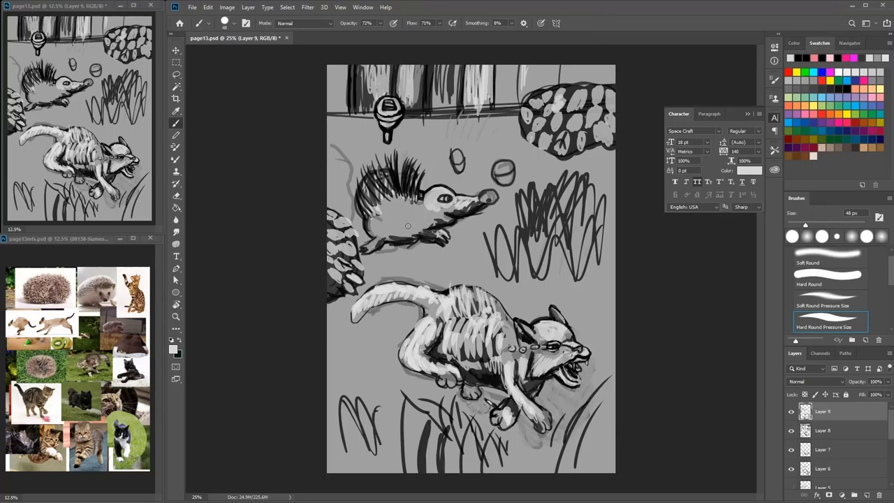
- Fill the hedgehog's body with light grey fur strokes and add a darker patch above its front leg
mouse_move(408, 226)
mouse_down()
mouse_move(431, 236)
mouse_move(413, 231)
mouse_move(433, 223)
mouse_move(399, 236)
mouse_move(424, 215)
mouse_move(387, 231)
mouse_move(409, 236)
mouse_up()
alt+click(453, 224)
alt+click(386, 231)
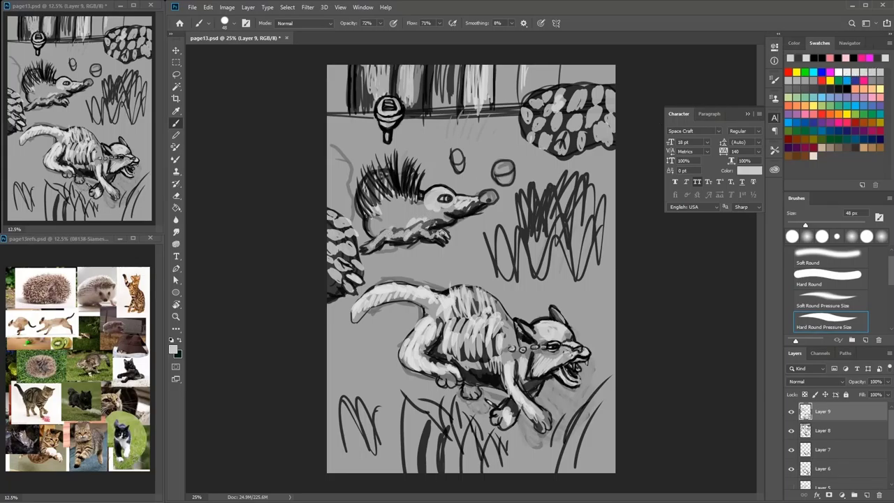
mouse_move(405, 216)
mouse_down()
mouse_move(371, 223)
mouse_move(387, 202)
mouse_move(409, 210)
mouse_up()
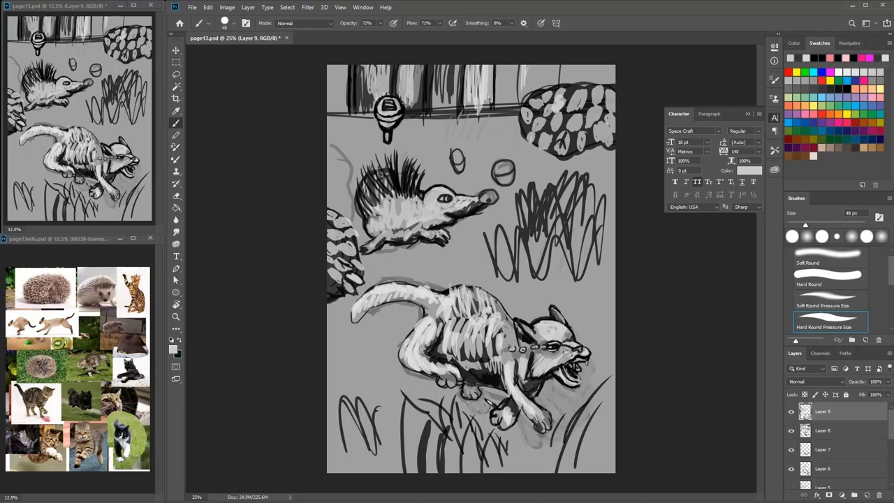
click(829, 88)
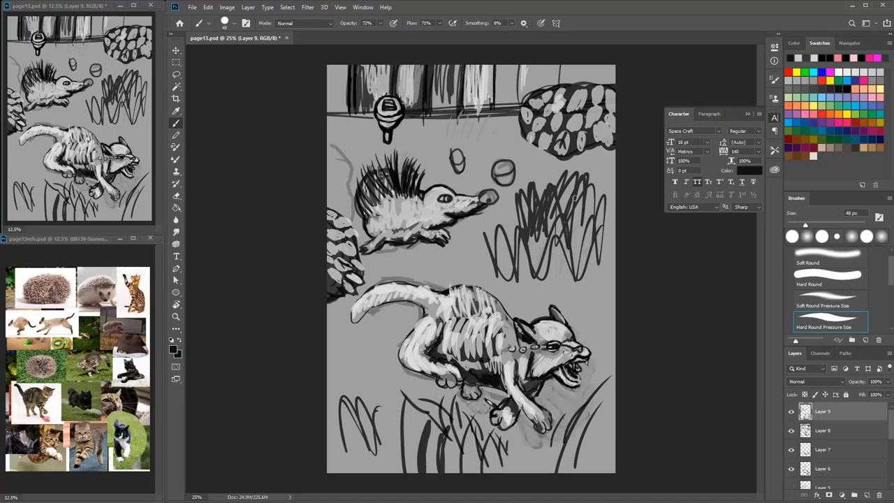
click(853, 74)
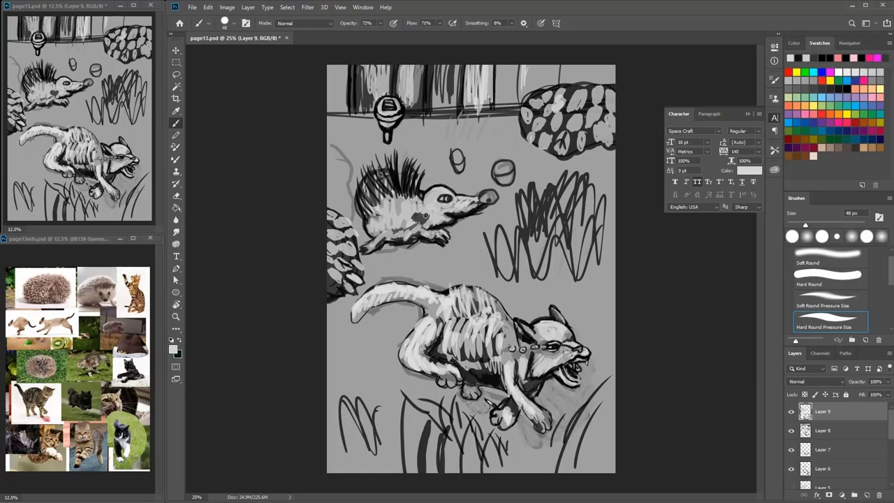
drag(384, 211, 376, 224)
- Paint light spines between the black ones along the hedgehog's back
drag(413, 199, 420, 173)
drag(414, 199, 425, 175)
mouse_move(413, 196)
mouse_down()
mouse_move(417, 168)
mouse_move(386, 170)
mouse_up()
mouse_move(386, 197)
mouse_down()
mouse_move(381, 172)
mouse_move(370, 169)
mouse_up()
drag(390, 187, 384, 167)
mouse_move(392, 195)
mouse_down()
mouse_move(386, 162)
mouse_move(377, 175)
mouse_up()
mouse_move(380, 197)
mouse_down()
mouse_move(368, 174)
mouse_move(362, 184)
mouse_up()
mouse_move(372, 203)
mouse_down()
mouse_move(357, 181)
mouse_move(357, 193)
mouse_up()
mouse_move(370, 214)
mouse_down()
mouse_move(358, 196)
mouse_move(365, 186)
mouse_move(358, 189)
mouse_up()
- Add dark grey strokes among the hedgehog's spines and light strokes on its rump
click(812, 89)
mouse_move(368, 215)
mouse_down()
mouse_move(355, 195)
mouse_move(370, 172)
mouse_move(416, 169)
mouse_up()
drag(392, 203, 378, 216)
mouse_move(389, 206)
mouse_down()
mouse_move(372, 232)
mouse_move(388, 209)
mouse_up()
click(863, 71)
mouse_move(384, 213)
mouse_down()
mouse_move(386, 201)
mouse_move(370, 234)
mouse_up()
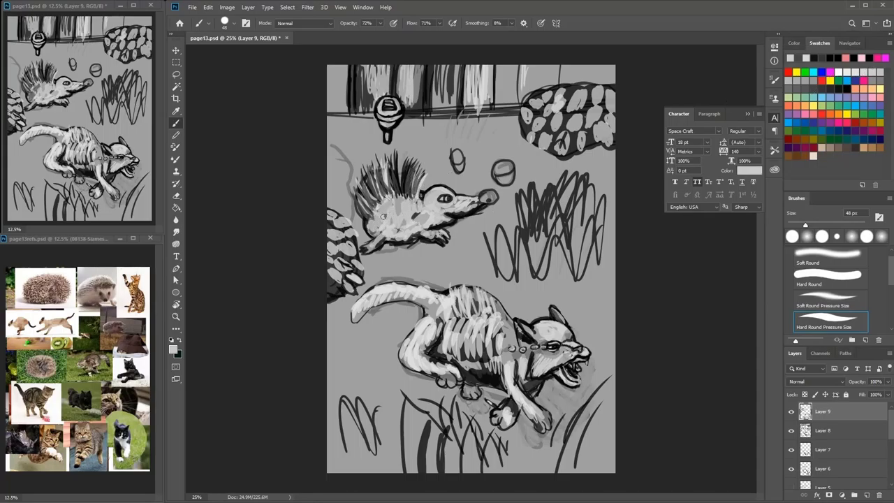
- Touch up the upper-right bush's light leaves and draw black veins on them with an 18 px brush
mouse_move(577, 131)
mouse_down()
mouse_move(567, 116)
mouse_move(572, 149)
mouse_move(588, 145)
mouse_move(560, 112)
mouse_move(540, 129)
mouse_move(535, 119)
mouse_up()
drag(529, 123, 524, 134)
click(846, 88)
right_click(564, 114)
click(615, 137)
click(528, 124)
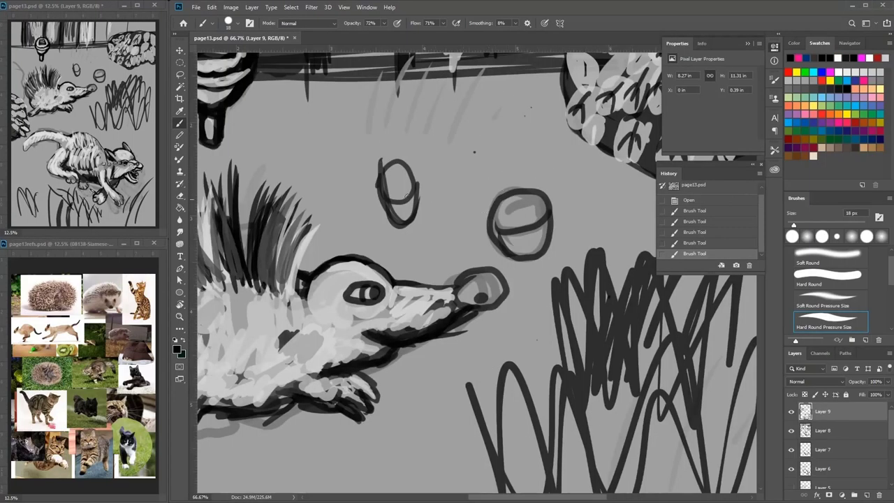
- Redraw the narrow oval shape above the hedgehog's snout with a thick black outline and a light fill
mouse_move(407, 176)
mouse_down()
mouse_move(391, 195)
mouse_move(401, 174)
mouse_move(413, 203)
mouse_move(403, 213)
mouse_up()
mouse_move(382, 175)
mouse_down()
mouse_move(398, 192)
mouse_move(404, 167)
mouse_move(381, 185)
mouse_move(391, 197)
mouse_move(373, 178)
mouse_move(410, 170)
mouse_move(377, 204)
mouse_move(399, 213)
mouse_move(410, 195)
mouse_move(380, 202)
mouse_move(393, 221)
mouse_move(416, 183)
mouse_move(395, 225)
mouse_move(377, 222)
mouse_move(374, 184)
mouse_move(403, 222)
mouse_move(377, 194)
mouse_up()
click(869, 70)
click(848, 88)
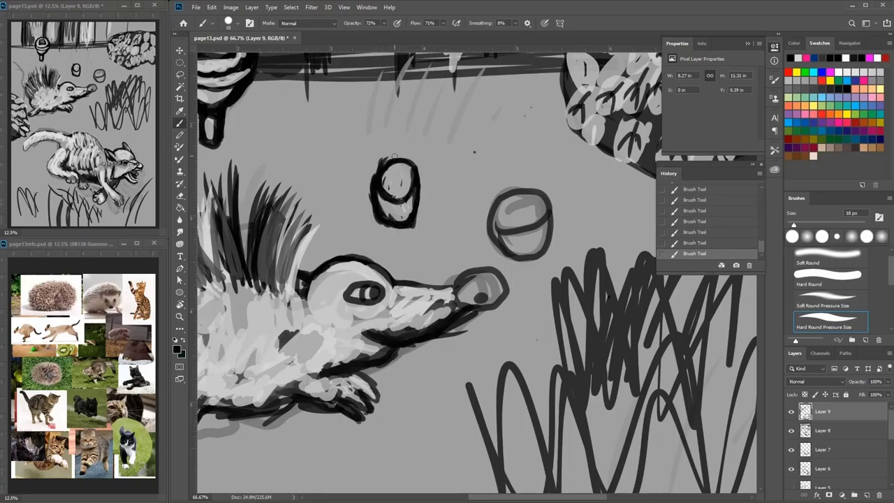
- Draw a row of black grass blades along the base of the fence
drag(455, 148, 514, 191)
drag(424, 100, 410, 142)
drag(441, 101, 421, 142)
mouse_move(454, 97)
mouse_down()
mouse_move(429, 138)
mouse_move(445, 143)
mouse_up()
mouse_move(503, 102)
mouse_down()
mouse_move(481, 141)
mouse_move(494, 142)
mouse_up()
drag(536, 105, 515, 136)
mouse_move(377, 139)
mouse_down()
mouse_move(412, 97)
mouse_move(391, 167)
mouse_move(345, 105)
mouse_move(349, 164)
mouse_up()
drag(391, 126, 375, 162)
drag(424, 107, 394, 153)
drag(451, 105, 414, 157)
drag(486, 98, 439, 160)
mouse_move(482, 133)
mouse_down()
mouse_move(440, 173)
mouse_move(421, 171)
mouse_up()
- Extend the grass under the fence with blades in sampled grey and dark grey
alt+click(440, 174)
mouse_move(445, 147)
mouse_down()
mouse_move(434, 164)
mouse_move(440, 183)
mouse_up()
mouse_move(478, 151)
mouse_down()
mouse_move(451, 183)
mouse_move(476, 174)
mouse_up()
mouse_move(503, 150)
mouse_down()
mouse_move(451, 201)
mouse_move(453, 217)
mouse_up()
click(819, 88)
drag(460, 139, 433, 207)
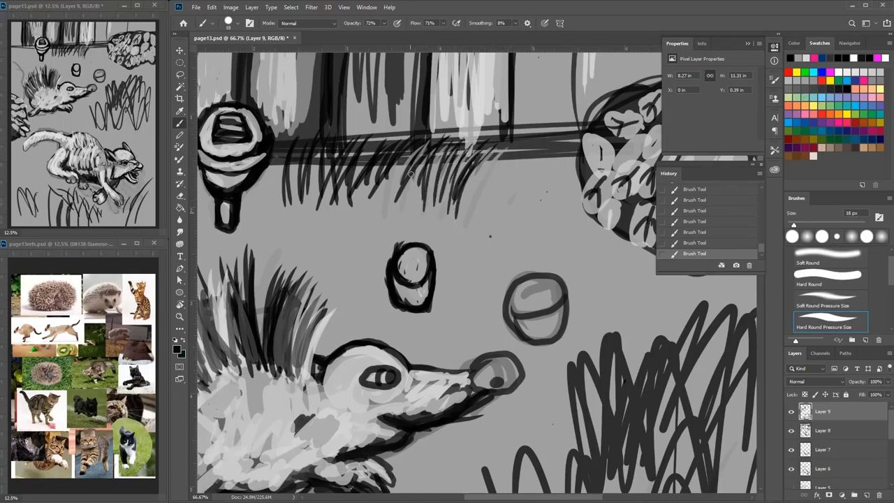
drag(419, 147, 391, 213)
drag(447, 164, 424, 211)
drag(464, 168, 443, 209)
- Shade the larger round shape above the hedgehog's nose in greys and outline it in black
click(830, 88)
drag(563, 252, 513, 196)
mouse_move(467, 262)
mouse_down()
mouse_move(482, 281)
mouse_move(496, 265)
mouse_move(489, 237)
mouse_up()
click(864, 72)
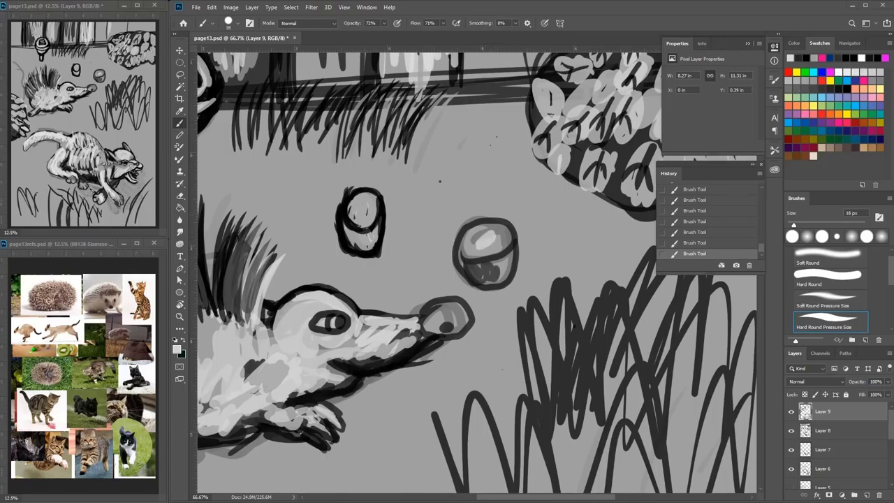
click(798, 58)
mouse_move(466, 231)
mouse_down()
mouse_move(489, 255)
mouse_move(507, 241)
mouse_move(485, 238)
mouse_move(457, 255)
mouse_move(481, 215)
mouse_move(511, 229)
mouse_move(458, 269)
mouse_move(500, 290)
mouse_move(517, 241)
mouse_up()
click(810, 78)
click(846, 87)
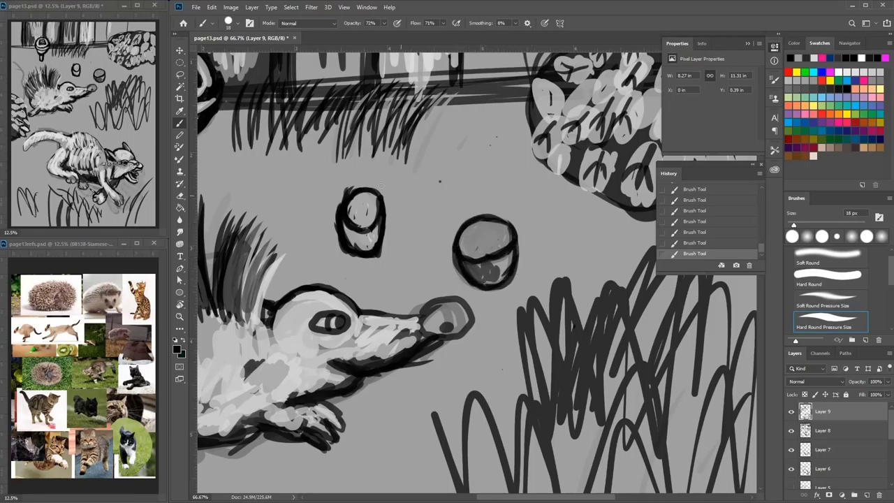
- Refill the upper part of the narrow oval shape in grey and reinforce its thick black outline
click(861, 60)
mouse_move(351, 233)
mouse_down()
mouse_move(343, 225)
mouse_move(363, 245)
mouse_move(377, 213)
mouse_move(349, 227)
mouse_move(356, 192)
mouse_up()
click(847, 88)
drag(342, 219, 354, 248)
click(804, 72)
mouse_move(355, 201)
mouse_down()
mouse_move(366, 220)
mouse_move(353, 199)
mouse_move(369, 202)
mouse_up()
click(805, 79)
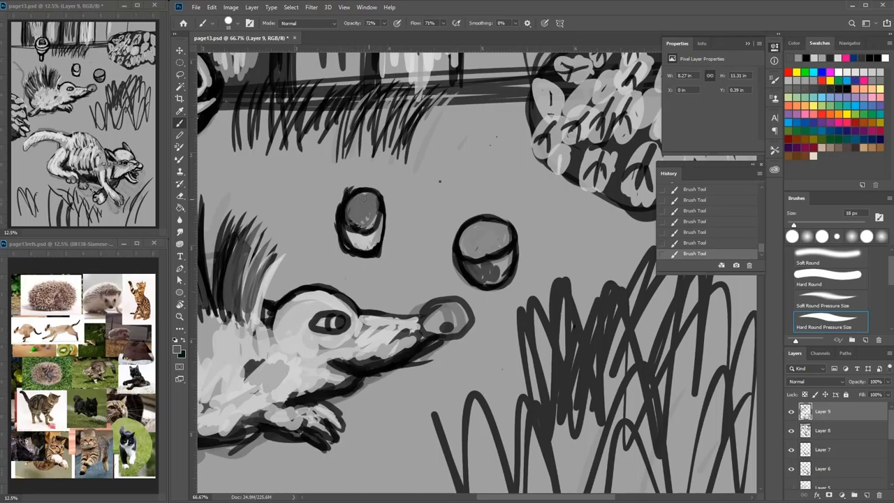
- Add white highlights to the narrow oval and the larger round shape, softening the narrow one with mid grey
click(842, 70)
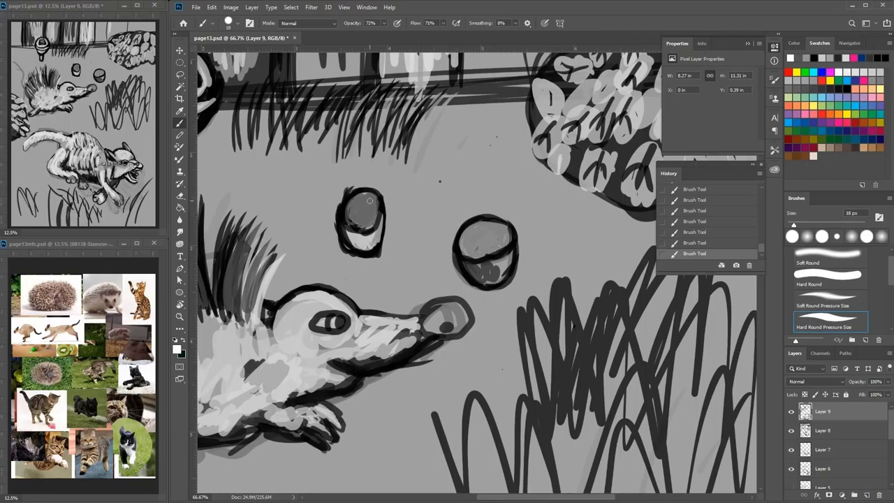
drag(362, 217, 369, 203)
drag(484, 236, 474, 242)
click(801, 80)
mouse_move(375, 221)
mouse_down()
mouse_move(359, 204)
mouse_move(372, 213)
mouse_move(359, 220)
mouse_up()
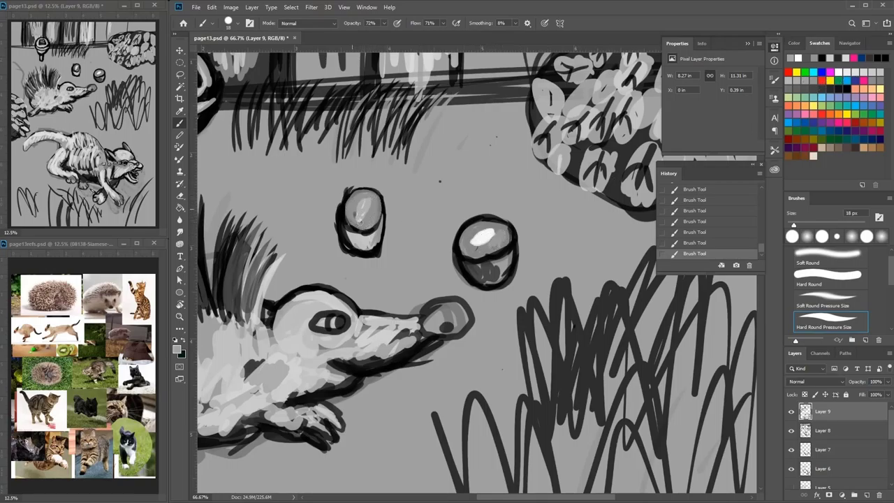
- With a 14 px black brush, draw a small oval inside the narrow shape, and outline and dot the round shape's highlight
click(845, 88)
right_click(440, 198)
drag(496, 228, 494, 229)
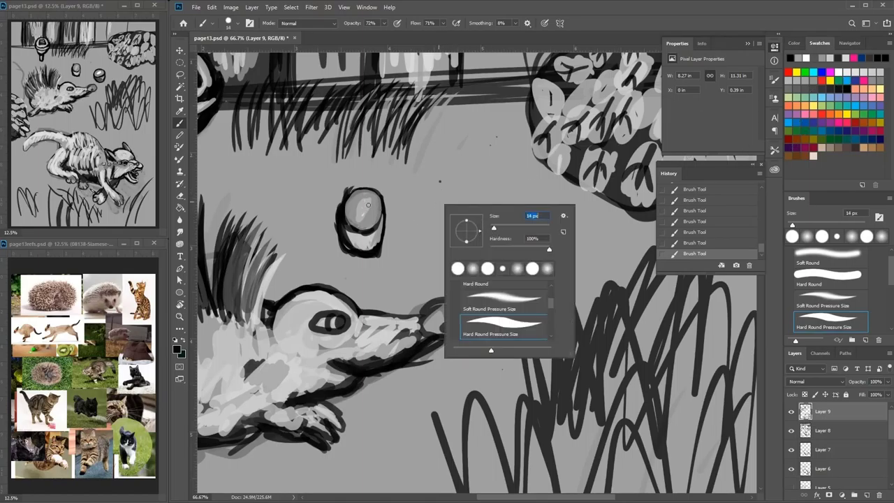
mouse_move(370, 199)
mouse_down()
mouse_move(358, 219)
mouse_move(371, 198)
mouse_up()
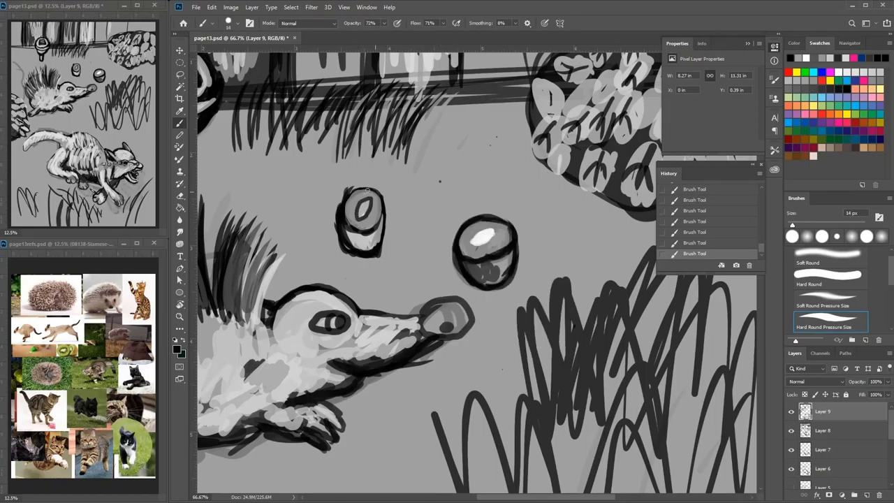
drag(470, 243, 494, 229)
click(497, 239)
click(490, 246)
- Add a short black grass blade below the hedgehog's snout and lighten its hind leg and lower belly
mouse_move(418, 363)
mouse_down()
mouse_move(465, 244)
mouse_move(516, 206)
mouse_up()
mouse_move(493, 291)
mouse_down()
mouse_move(499, 264)
mouse_move(491, 294)
mouse_up()
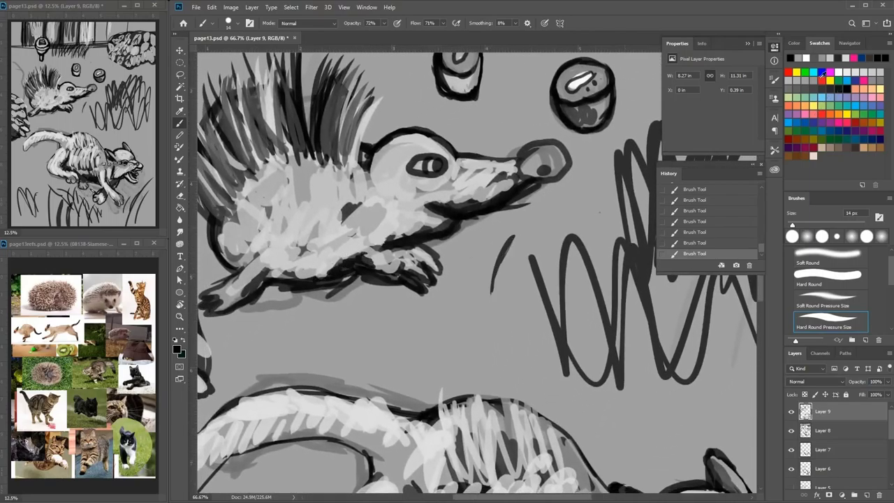
alt+click(442, 183)
mouse_move(325, 263)
mouse_down()
mouse_move(354, 293)
mouse_move(292, 276)
mouse_up()
click(830, 89)
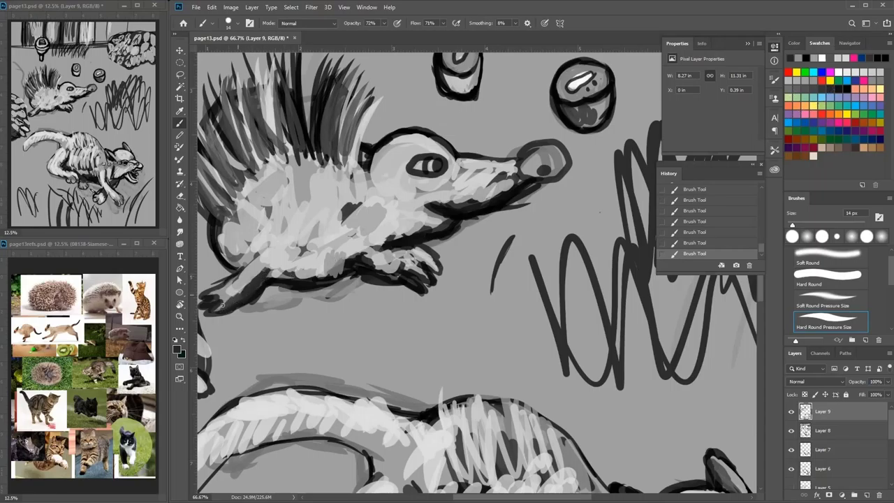
click(856, 72)
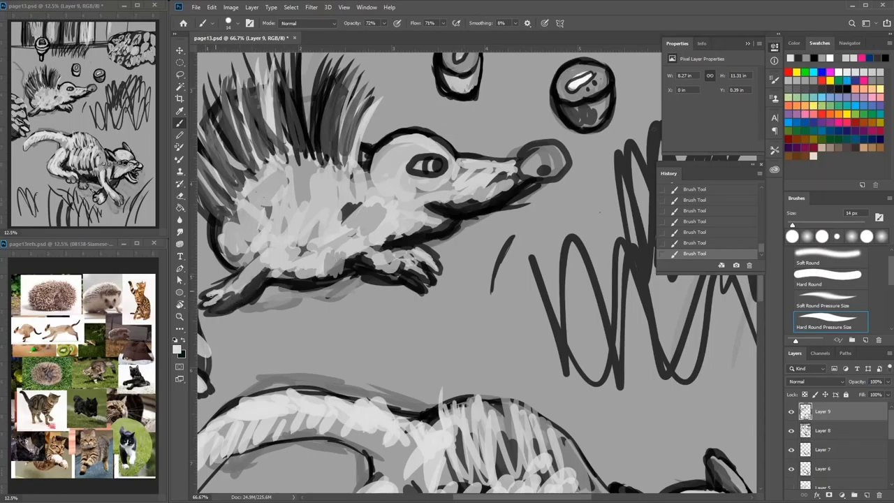
mouse_move(250, 291)
mouse_down()
mouse_move(241, 275)
mouse_move(275, 236)
mouse_move(235, 256)
mouse_move(252, 210)
mouse_move(258, 241)
mouse_move(248, 209)
mouse_move(230, 241)
mouse_move(272, 210)
mouse_move(321, 262)
mouse_up()
- Paint light grey fur strokes over the hedgehog's flank, cheek and rump, setting the brush to 17 px for the rump
right_click(323, 236)
click(376, 256)
click(854, 72)
mouse_move(280, 185)
mouse_down()
mouse_move(235, 190)
mouse_move(222, 234)
mouse_move(241, 253)
mouse_move(280, 220)
mouse_up()
drag(309, 168, 292, 239)
drag(330, 175, 325, 232)
drag(413, 194, 479, 158)
right_click(366, 229)
drag(420, 254, 416, 255)
drag(263, 248, 267, 287)
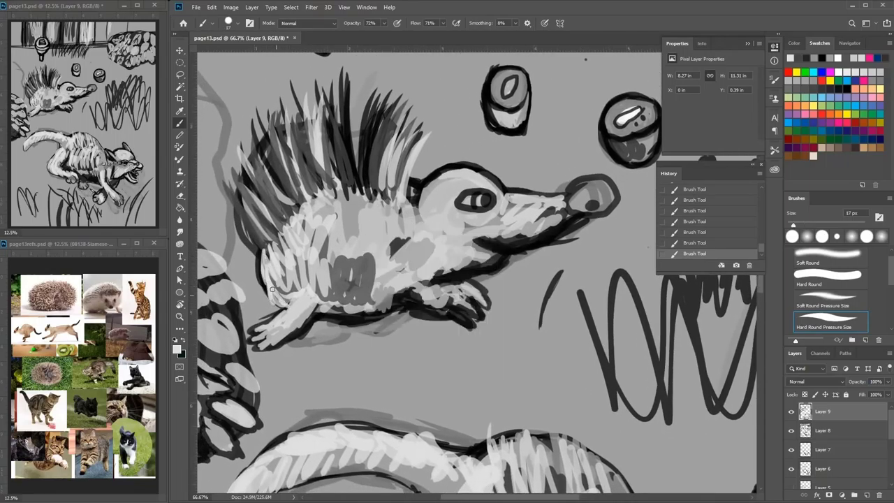
- Darken the hedgehog's rear quills with black strokes and add dark stripes across the top of the cat's back
click(836, 88)
drag(251, 206, 283, 278)
mouse_move(262, 182)
mouse_down()
mouse_move(284, 238)
mouse_move(295, 192)
mouse_up()
drag(489, 435, 479, 304)
mouse_move(480, 309)
mouse_down()
mouse_move(512, 328)
mouse_move(519, 351)
mouse_up()
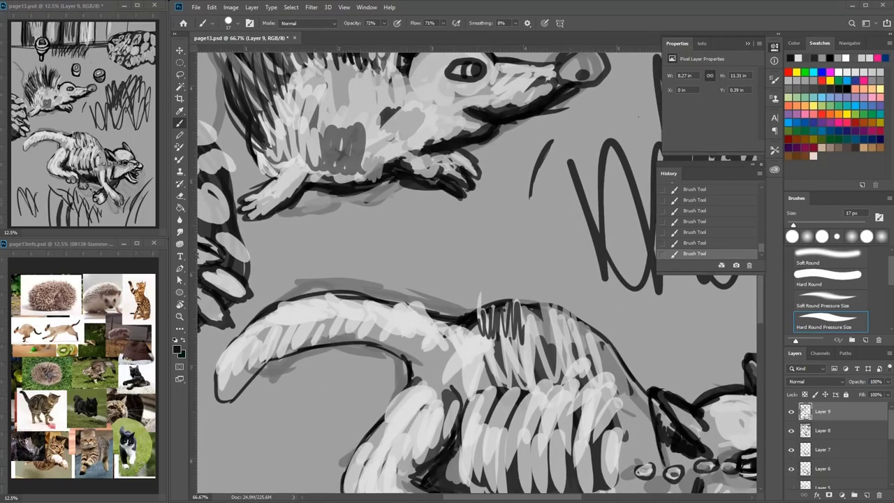
- Scatter dark and grey grass strokes on the open ground between the hedgehog and the cat and beneath the cat's tail
drag(531, 226, 545, 182)
mouse_move(542, 229)
mouse_down()
mouse_move(559, 180)
mouse_move(544, 183)
mouse_move(620, 231)
mouse_up()
alt+click(545, 194)
click(811, 88)
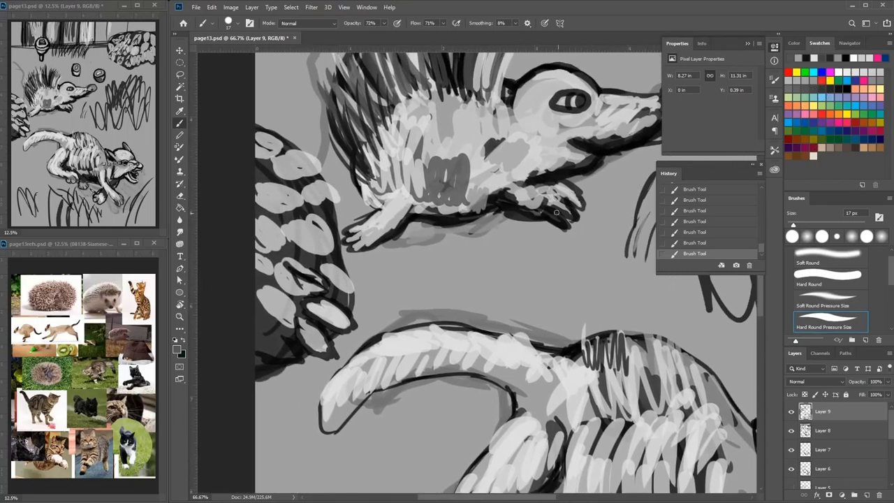
mouse_move(471, 199)
mouse_down()
mouse_move(422, 209)
mouse_move(408, 202)
mouse_move(535, 131)
mouse_up()
mouse_move(402, 307)
mouse_down()
mouse_move(390, 370)
mouse_move(407, 294)
mouse_up()
drag(420, 324, 351, 204)
drag(368, 343, 361, 329)
mouse_move(380, 274)
mouse_down()
mouse_move(360, 356)
mouse_move(324, 261)
mouse_up()
drag(408, 287, 386, 316)
- Add clumps of dark grey grass below the hedgehog's snout and beside the tall grass
drag(414, 228, 397, 283)
mouse_move(390, 184)
mouse_down()
mouse_move(368, 220)
mouse_move(348, 218)
mouse_up()
drag(516, 155, 450, 176)
mouse_move(463, 163)
mouse_down()
mouse_move(501, 234)
mouse_move(491, 215)
mouse_move(432, 205)
mouse_up()
mouse_move(536, 127)
mouse_down()
mouse_move(475, 200)
mouse_move(507, 174)
mouse_move(571, 158)
mouse_move(536, 205)
mouse_move(516, 178)
mouse_move(562, 155)
mouse_move(525, 157)
mouse_move(548, 150)
mouse_up()
drag(636, 102, 590, 186)
mouse_move(535, 219)
mouse_down()
mouse_move(572, 166)
mouse_move(598, 155)
mouse_up()
mouse_move(627, 81)
mouse_down()
mouse_move(581, 197)
mouse_move(612, 144)
mouse_move(589, 236)
mouse_up()
mouse_move(512, 136)
mouse_down()
mouse_move(501, 185)
mouse_move(524, 167)
mouse_move(501, 203)
mouse_up()
drag(549, 139, 520, 187)
- Extend the grass under the fence toward the leafy bush with dark grey blades
drag(497, 153, 481, 225)
mouse_move(462, 143)
mouse_down()
mouse_move(470, 215)
mouse_move(467, 142)
mouse_up()
drag(486, 129, 474, 192)
mouse_move(486, 102)
mouse_down()
mouse_move(467, 145)
mouse_move(485, 135)
mouse_up()
drag(516, 87, 493, 127)
drag(529, 86, 506, 147)
drag(531, 114, 518, 152)
drag(544, 115, 533, 151)
drag(554, 97, 542, 137)
drag(538, 96, 523, 123)
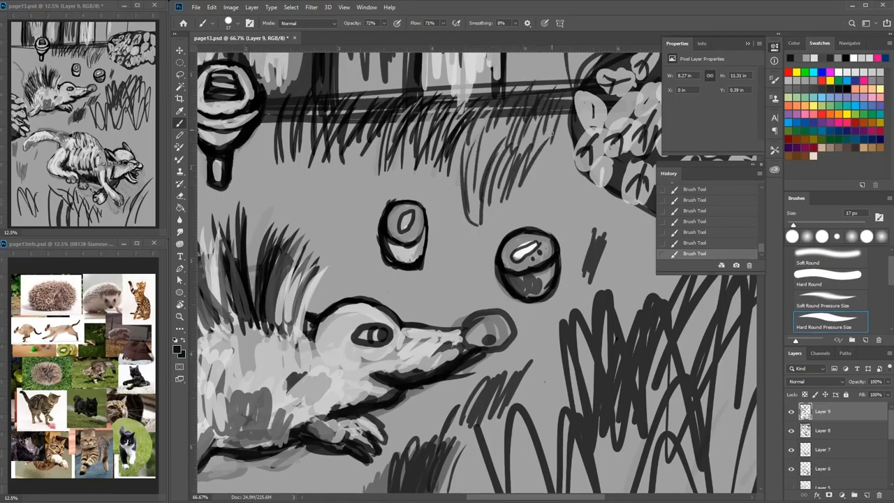
- Lengthen the middle of the fence grass downward with additional grey and dark blades
click(812, 80)
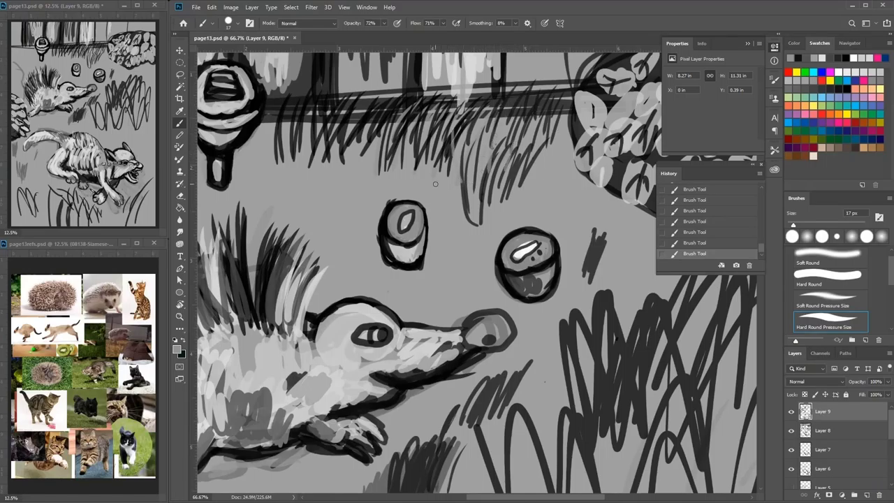
drag(447, 141, 439, 211)
drag(426, 138, 419, 192)
drag(390, 164, 384, 189)
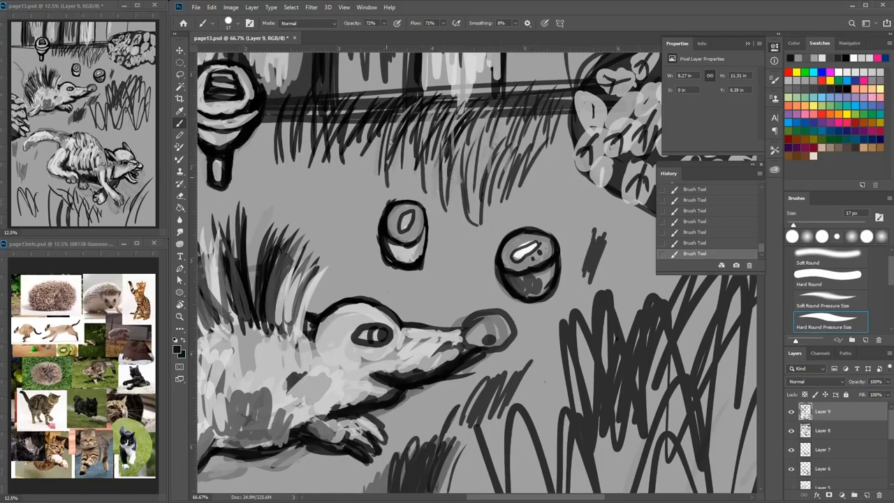
- Layer light grey blades through the lower edge of the fence grass, above the two small round shapes
click(829, 82)
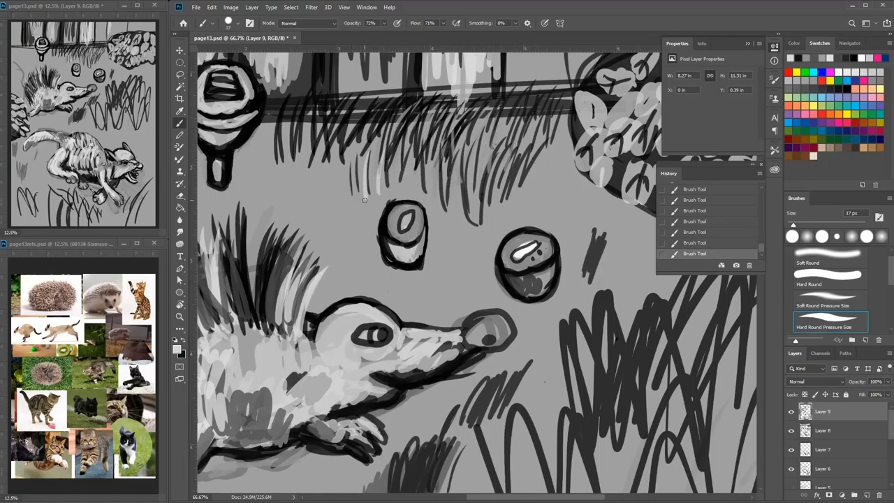
drag(350, 153, 347, 196)
drag(363, 158, 357, 191)
drag(419, 152, 422, 193)
drag(434, 159, 434, 198)
drag(445, 170, 450, 217)
mouse_move(465, 183)
mouse_down()
mouse_move(465, 234)
mouse_move(441, 240)
mouse_up()
drag(475, 175, 479, 226)
drag(338, 162, 352, 215)
mouse_move(346, 178)
mouse_down()
mouse_move(354, 215)
mouse_move(475, 209)
mouse_up()
mouse_move(412, 155)
mouse_down()
mouse_move(402, 210)
mouse_move(414, 210)
mouse_up()
drag(396, 160, 395, 212)
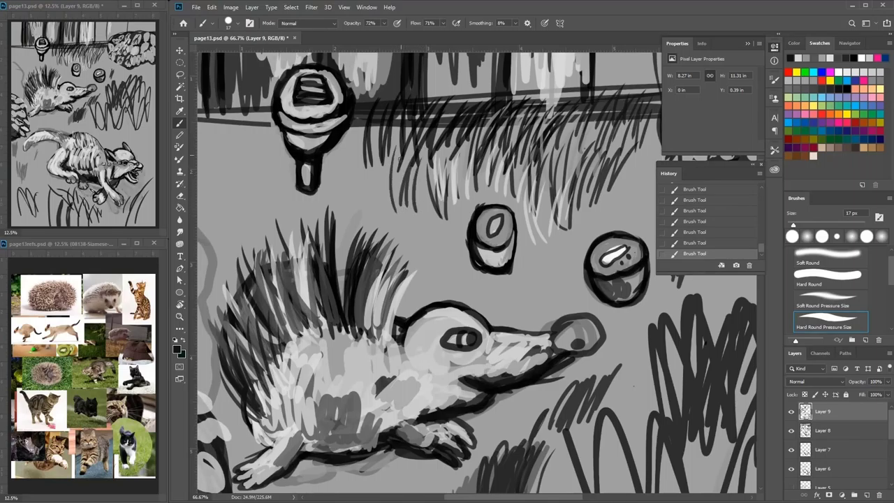
- Rework the hedgehog's front paw with light grey toes and black shading around them
click(830, 58)
mouse_move(413, 393)
mouse_down()
mouse_move(452, 282)
mouse_move(508, 278)
mouse_up()
click(790, 58)
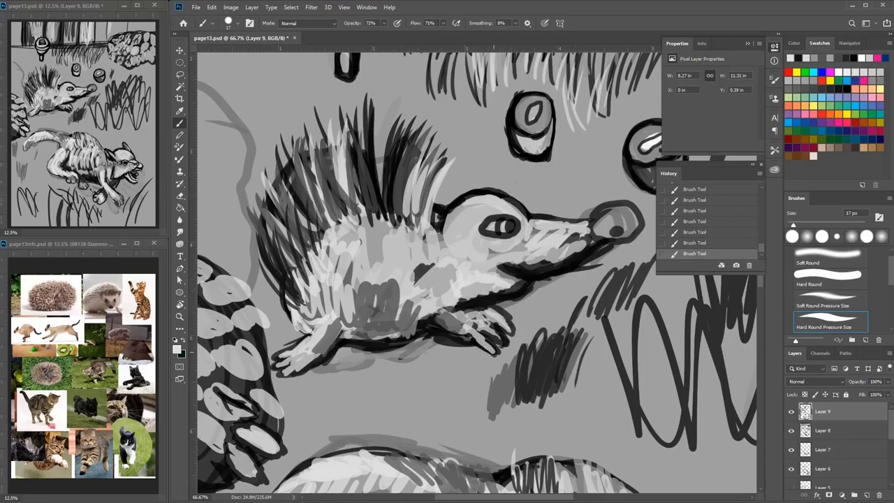
click(820, 95)
drag(489, 313, 508, 322)
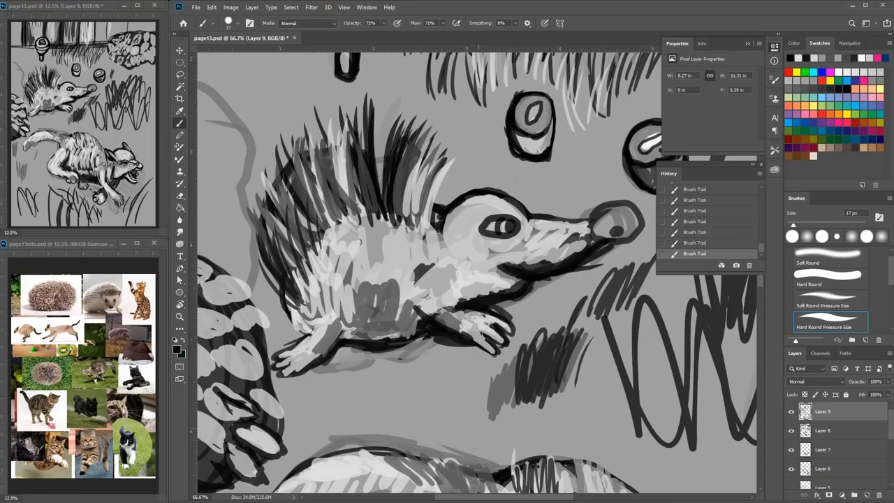
- Cover the grey belly patch with light fur strokes and blend the hedgehog's flank into the base of its quills
mouse_move(391, 325)
mouse_down()
mouse_move(349, 334)
mouse_move(383, 315)
mouse_move(399, 329)
mouse_move(416, 314)
mouse_move(363, 335)
mouse_move(375, 338)
mouse_move(392, 279)
mouse_move(375, 242)
mouse_move(361, 239)
mouse_move(348, 252)
mouse_move(349, 225)
mouse_move(388, 224)
mouse_move(399, 241)
mouse_move(391, 245)
mouse_move(418, 233)
mouse_up()
click(864, 72)
click(833, 83)
click(869, 72)
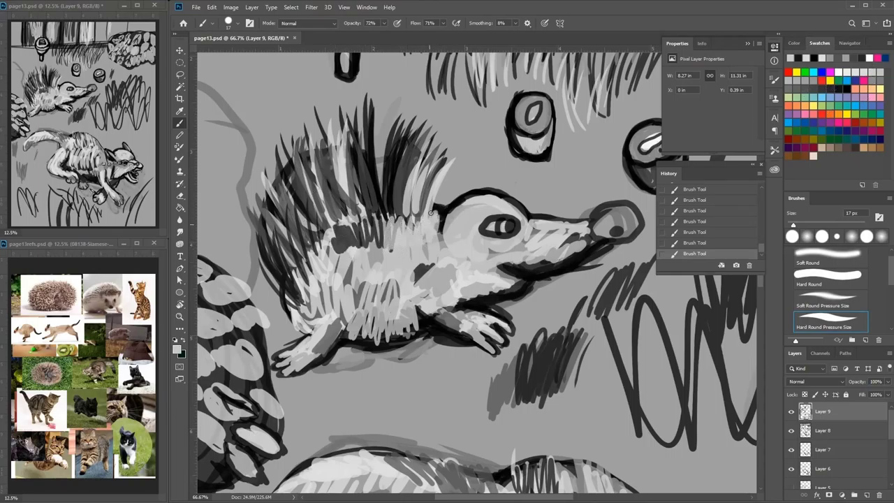
mouse_move(348, 233)
mouse_down()
mouse_move(330, 245)
mouse_move(306, 300)
mouse_move(237, 227)
mouse_up()
- Paint light grey quills over the dark ones along the hedgehog's rear and upper back
drag(285, 260, 257, 192)
mouse_move(290, 259)
mouse_down()
mouse_move(262, 174)
mouse_move(275, 165)
mouse_up()
drag(308, 235, 282, 180)
drag(313, 218, 288, 139)
mouse_move(344, 227)
mouse_down()
mouse_move(313, 128)
mouse_move(316, 241)
mouse_move(360, 153)
mouse_move(331, 139)
mouse_up()
drag(323, 256, 304, 233)
drag(313, 261, 277, 214)
drag(305, 275, 285, 252)
drag(405, 202, 415, 231)
- Overlay more long light quills from the hedgehog's rump across the crest toward its head
click(859, 66)
drag(328, 150, 325, 237)
drag(300, 181, 297, 245)
drag(279, 203, 287, 275)
drag(279, 237, 287, 283)
drag(410, 161, 400, 213)
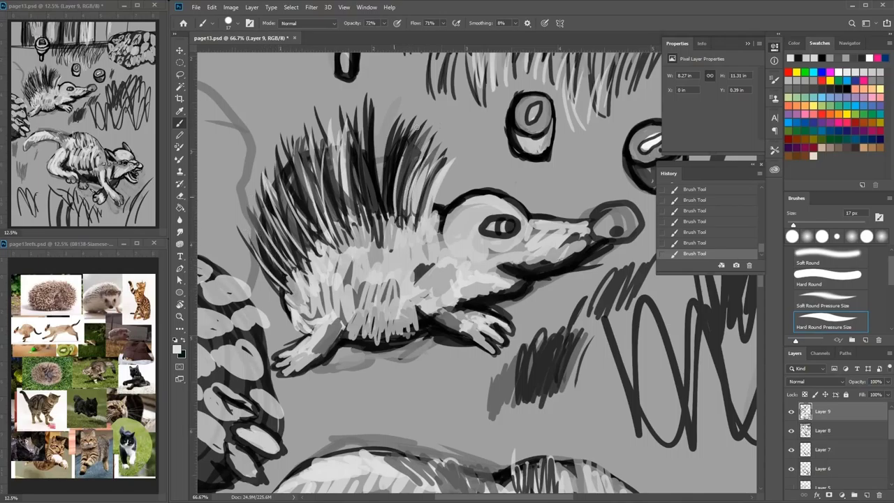
mouse_move(380, 144)
mouse_down()
mouse_move(375, 213)
mouse_move(358, 215)
mouse_up()
drag(371, 118, 357, 204)
drag(331, 141, 349, 213)
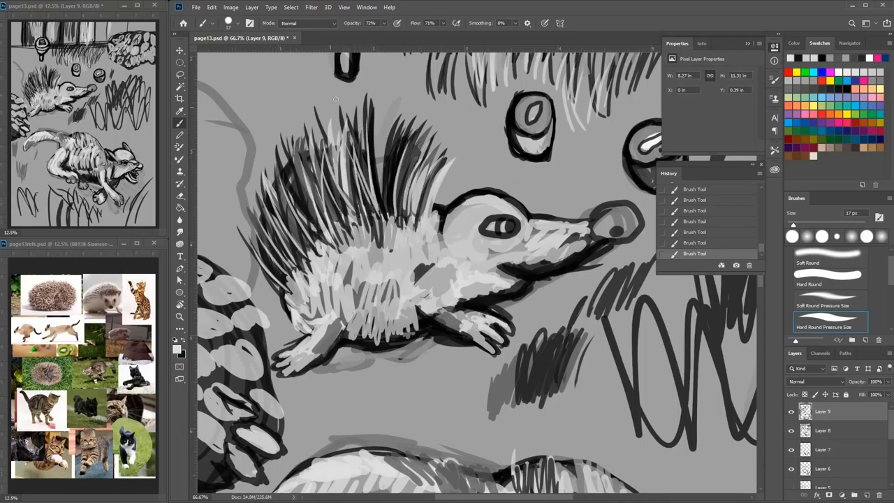
- Resize the brush and draw black quills through the middle of the hedgehog's crest
click(840, 89)
right_click(371, 201)
click(437, 229)
drag(343, 165, 353, 215)
drag(346, 134, 354, 217)
drag(337, 152, 349, 226)
mouse_move(323, 158)
mouse_down()
mouse_move(340, 236)
mouse_move(333, 233)
mouse_up()
- Add light grey quills between the black ones in the middle of the hedgehog's crest
click(864, 71)
right_click(453, 189)
drag(341, 149, 356, 216)
drag(354, 140, 359, 204)
drag(321, 161, 338, 209)
- Shade the cat's underbelly and parts of its tail in dark grey with a 44 px brush
mouse_move(419, 413)
mouse_down()
mouse_move(452, 153)
mouse_move(408, 66)
mouse_up()
mouse_move(513, 256)
mouse_down()
mouse_move(550, 311)
mouse_move(607, 335)
mouse_move(624, 353)
mouse_up()
click(839, 89)
mouse_move(610, 313)
mouse_down()
mouse_move(608, 324)
mouse_move(627, 299)
mouse_move(599, 314)
mouse_move(600, 346)
mouse_up()
mouse_move(552, 332)
mouse_down()
mouse_move(559, 363)
mouse_move(593, 329)
mouse_move(623, 356)
mouse_move(617, 361)
mouse_up()
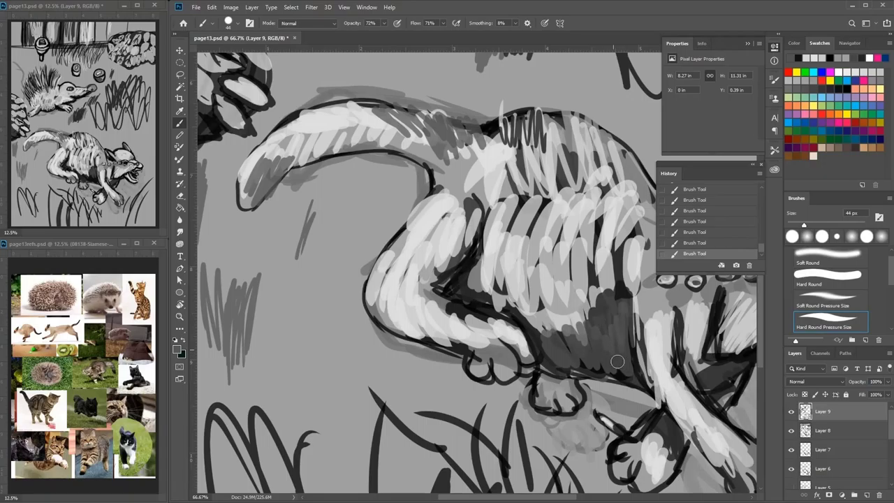
- Using an 18 px brush, define the cat's hind foot with black accents and light grey fur strokes
click(837, 88)
right_click(528, 304)
drag(588, 331, 580, 330)
drag(516, 338, 520, 345)
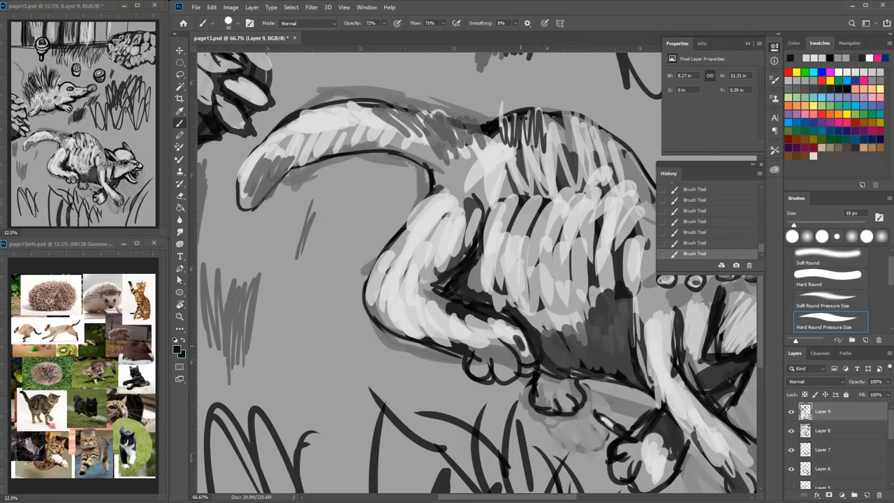
click(858, 72)
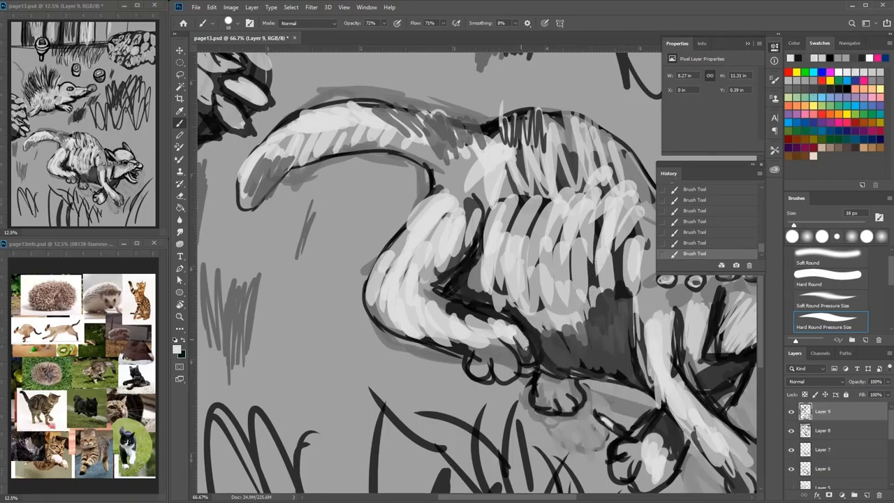
mouse_move(509, 364)
mouse_down()
mouse_move(495, 347)
mouse_move(483, 373)
mouse_up()
mouse_move(463, 319)
mouse_down()
mouse_move(478, 347)
mouse_move(472, 335)
mouse_up()
- Darken the underside of the cat's hind leg and the contour behind its foreleg
click(833, 89)
mouse_move(397, 318)
mouse_down()
mouse_move(441, 335)
mouse_move(268, 252)
mouse_up()
drag(433, 224, 452, 315)
mouse_move(432, 233)
mouse_down()
mouse_move(463, 333)
mouse_move(488, 369)
mouse_up()
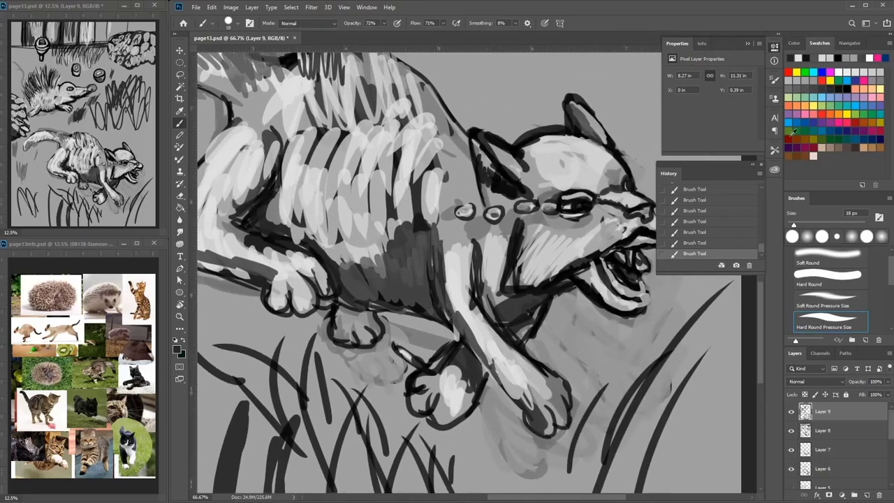
- Paint the cat's outstretched foreleg and both front paws with grey and light grey strokes
click(813, 80)
drag(467, 319, 484, 352)
drag(452, 305, 479, 349)
mouse_move(478, 335)
mouse_down()
mouse_move(507, 384)
mouse_move(549, 422)
mouse_move(558, 407)
mouse_up()
click(842, 87)
click(870, 71)
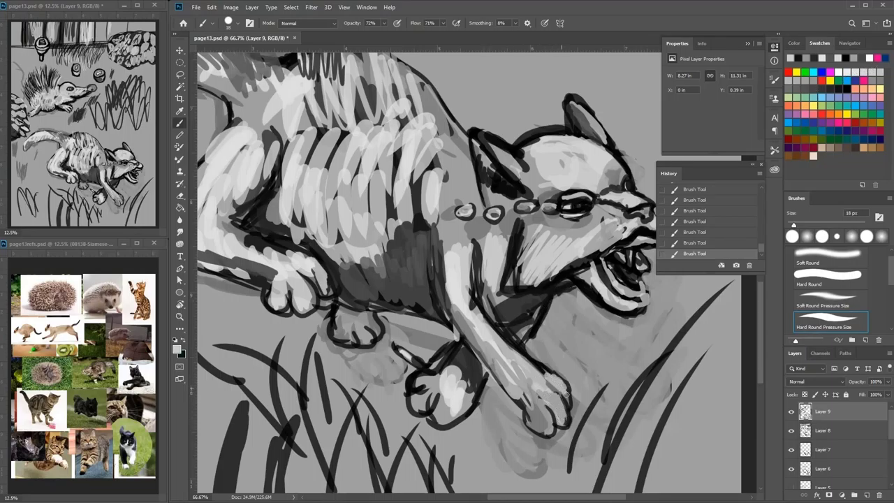
drag(433, 391, 422, 397)
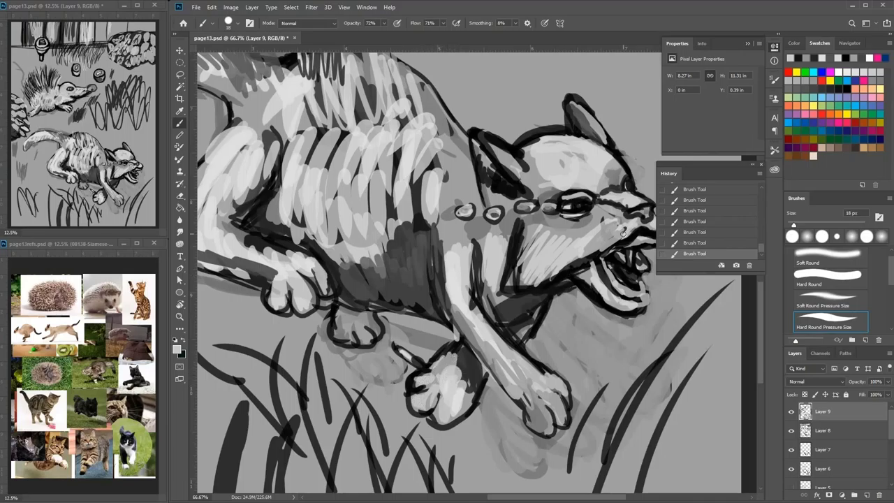
- Deepen the shadows on the cat's tucked front leg, chest and underbelly with black
click(846, 86)
mouse_move(458, 338)
mouse_down()
mouse_move(441, 359)
mouse_move(477, 394)
mouse_move(467, 405)
mouse_up()
mouse_move(474, 284)
mouse_down()
mouse_move(473, 255)
mouse_move(479, 302)
mouse_up()
mouse_move(432, 247)
mouse_down()
mouse_move(431, 293)
mouse_move(447, 322)
mouse_up()
mouse_move(420, 293)
mouse_down()
mouse_move(430, 313)
mouse_move(418, 280)
mouse_move(380, 297)
mouse_move(342, 299)
mouse_move(331, 263)
mouse_up()
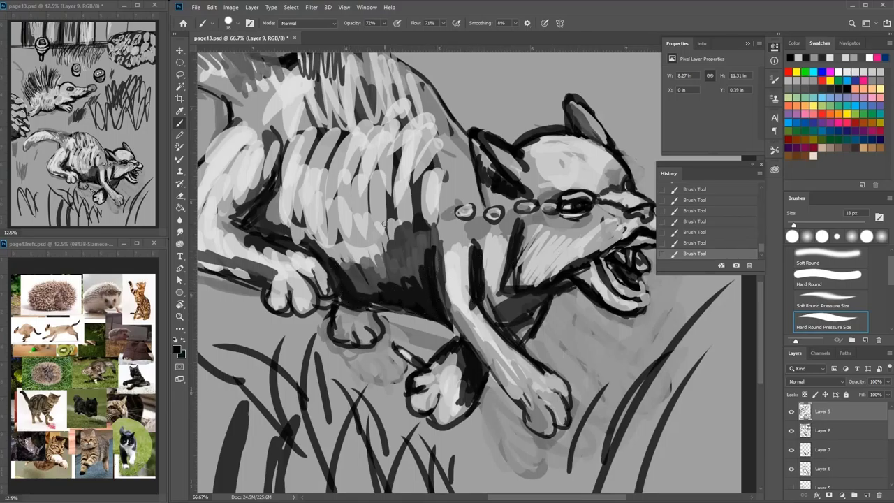
- Add light grey fur strokes along the upper edge of the cat's dark underbelly
click(829, 80)
mouse_move(400, 287)
mouse_down()
mouse_move(424, 238)
mouse_move(411, 197)
mouse_move(339, 276)
mouse_move(396, 281)
mouse_move(357, 260)
mouse_up()
mouse_move(370, 280)
mouse_down()
mouse_move(374, 308)
mouse_move(442, 337)
mouse_up()
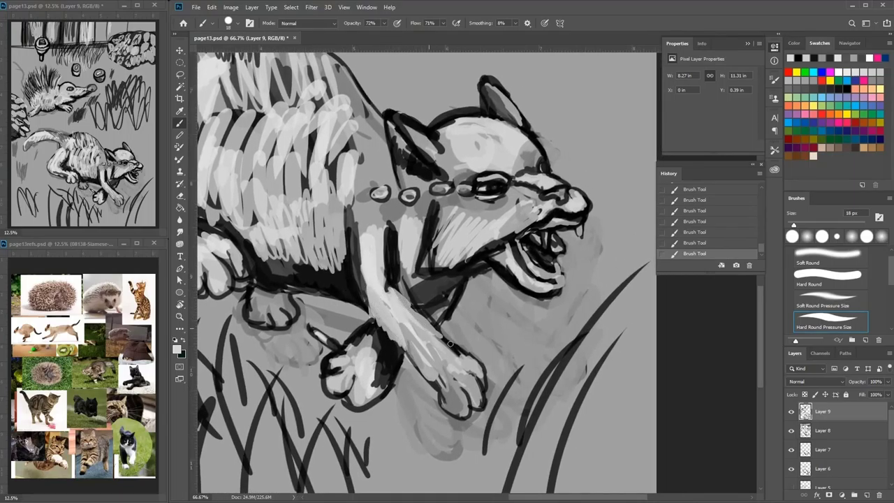
- Rework the cat's upper foreleg and shoulder with dark grey shading and light grey fur strokes
mouse_move(382, 291)
mouse_down()
mouse_move(392, 220)
mouse_move(398, 278)
mouse_up()
click(829, 88)
right_click(420, 230)
click(471, 277)
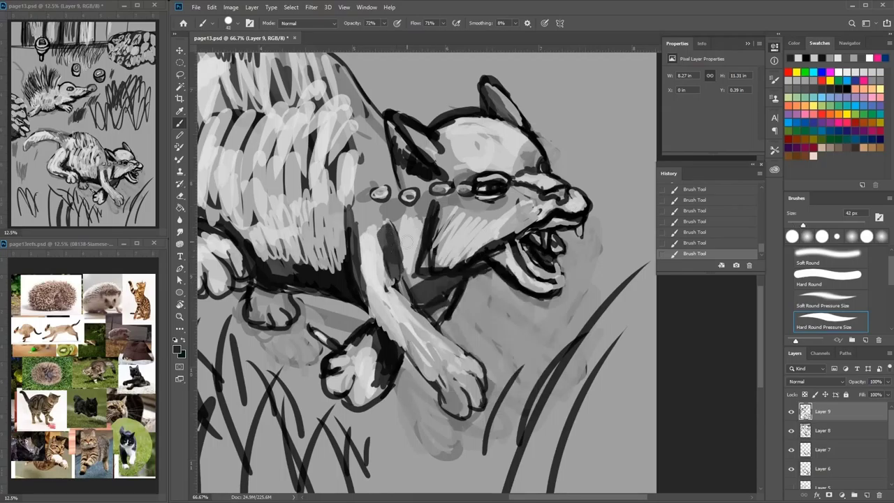
click(857, 72)
right_click(407, 241)
click(467, 269)
mouse_move(379, 225)
mouse_down()
mouse_move(391, 241)
mouse_move(386, 267)
mouse_up()
mouse_move(351, 235)
mouse_down()
mouse_move(350, 215)
mouse_move(357, 276)
mouse_move(384, 234)
mouse_up()
mouse_move(381, 269)
mouse_down()
mouse_move(396, 217)
mouse_move(416, 318)
mouse_move(461, 360)
mouse_up()
drag(374, 248, 392, 292)
mouse_move(377, 237)
mouse_down()
mouse_move(392, 275)
mouse_move(391, 214)
mouse_move(366, 210)
mouse_move(384, 220)
mouse_move(360, 252)
mouse_up()
- Add more fur strokes over the cat's shoulder, flank and back
drag(331, 188, 341, 227)
drag(323, 162, 338, 208)
drag(307, 133, 355, 203)
mouse_move(314, 150)
mouse_down()
mouse_move(329, 205)
mouse_move(308, 188)
mouse_up()
mouse_move(285, 144)
mouse_down()
mouse_move(298, 184)
mouse_move(279, 176)
mouse_up()
mouse_move(256, 133)
mouse_down()
mouse_move(275, 187)
mouse_move(303, 135)
mouse_move(312, 178)
mouse_up()
mouse_move(284, 140)
mouse_down()
mouse_move(289, 182)
mouse_move(424, 189)
mouse_up()
mouse_move(402, 189)
mouse_down()
mouse_move(431, 215)
mouse_move(420, 218)
mouse_up()
drag(369, 184, 395, 213)
mouse_move(352, 182)
mouse_down()
mouse_move(386, 212)
mouse_move(441, 210)
mouse_up()
drag(418, 195, 447, 216)
- Darken the upper side of the cat's tail near its base with black strokes
click(837, 88)
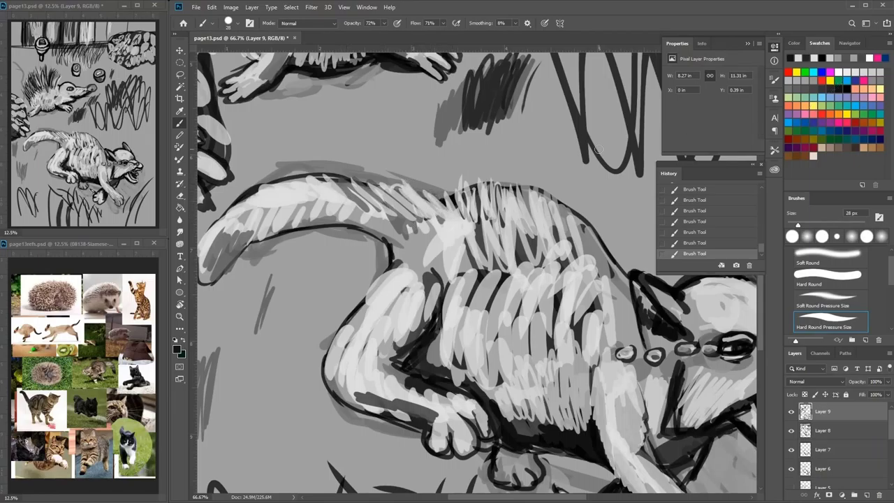
drag(399, 195, 440, 219)
drag(431, 203, 449, 219)
drag(372, 182, 427, 218)
mouse_move(357, 183)
mouse_down()
mouse_move(402, 214)
mouse_move(370, 203)
mouse_up()
drag(327, 178, 417, 209)
- Layer light grey fur strokes over the dark upper side of the cat's tail
click(798, 81)
drag(381, 185, 416, 219)
drag(370, 184, 428, 222)
drag(427, 201, 449, 220)
drag(406, 190, 435, 222)
drag(386, 184, 418, 215)
drag(355, 177, 387, 215)
mouse_move(333, 175)
mouse_down()
mouse_move(376, 209)
mouse_move(360, 207)
mouse_up()
mouse_move(313, 173)
mouse_down()
mouse_move(343, 203)
mouse_move(368, 203)
mouse_up()
mouse_move(367, 181)
mouse_down()
mouse_move(394, 207)
mouse_move(332, 171)
mouse_up()
- Add dark grey fur markings to the cat's rump and upper haunch
click(796, 58)
drag(402, 229, 398, 303)
drag(431, 219, 412, 295)
mouse_move(427, 241)
mouse_down()
mouse_move(395, 287)
mouse_move(425, 257)
mouse_move(430, 313)
mouse_move(440, 290)
mouse_up()
mouse_move(458, 250)
mouse_down()
mouse_move(453, 303)
mouse_move(430, 367)
mouse_up()
- Deepen the shadow on the cat's flank behind the hind leg with dark strokes
click(797, 58)
drag(439, 329, 437, 371)
mouse_move(454, 329)
mouse_down()
mouse_move(450, 378)
mouse_move(478, 408)
mouse_up()
drag(504, 371, 511, 421)
drag(462, 309, 452, 358)
drag(469, 313, 461, 366)
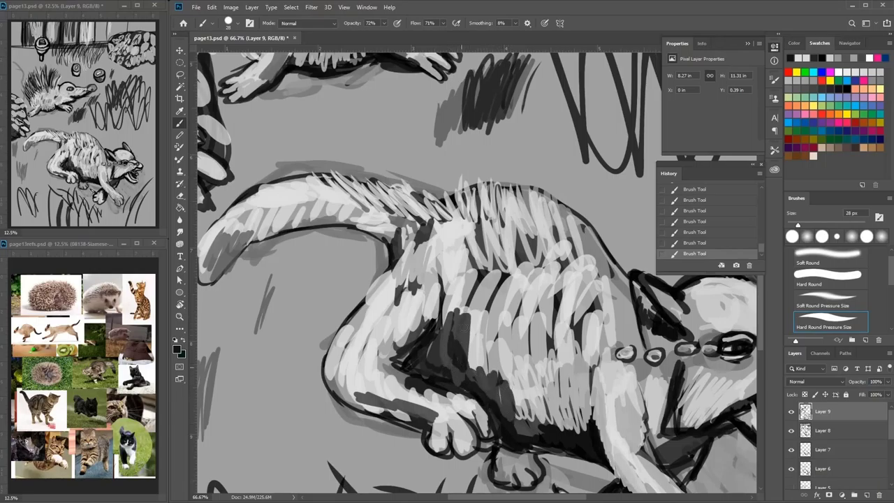
- Work dark and light grey fur strokes into the cat's belly just behind the foreleg
drag(580, 353, 584, 403)
drag(588, 359, 590, 430)
drag(578, 391, 576, 428)
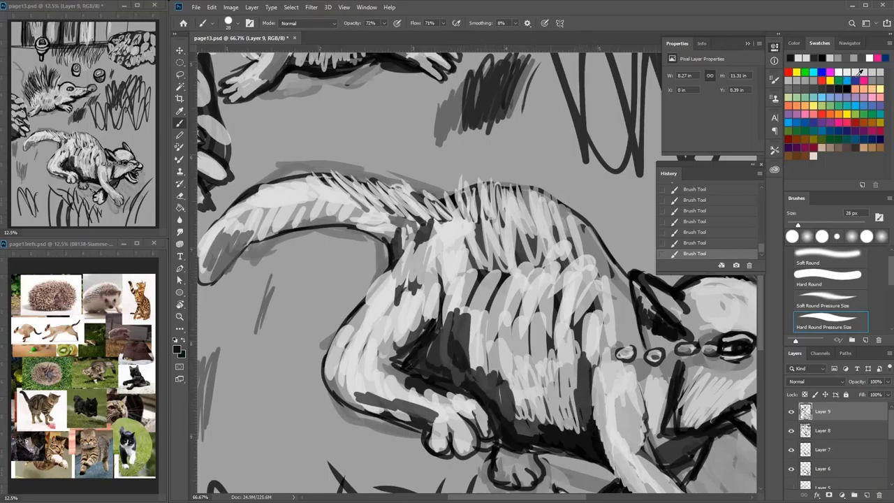
mouse_move(577, 360)
mouse_down()
mouse_move(582, 437)
mouse_move(588, 402)
mouse_move(562, 433)
mouse_up()
drag(563, 390, 575, 441)
mouse_move(552, 413)
mouse_down()
mouse_move(560, 437)
mouse_move(549, 434)
mouse_up()
drag(573, 370, 582, 420)
- Blend additional fur strokes into the cat's flank, haunch and rump
drag(500, 338, 459, 258)
drag(465, 298, 475, 342)
mouse_move(449, 277)
mouse_down()
mouse_move(457, 316)
mouse_move(427, 255)
mouse_up()
drag(428, 293, 410, 262)
drag(401, 269, 405, 283)
mouse_move(412, 277)
mouse_down()
mouse_move(431, 309)
mouse_move(460, 325)
mouse_up()
drag(496, 252, 427, 243)
key(x)
mouse_move(334, 282)
mouse_down()
mouse_move(383, 314)
mouse_move(404, 354)
mouse_move(401, 323)
mouse_move(478, 343)
mouse_move(436, 326)
mouse_move(489, 316)
mouse_move(506, 377)
mouse_up()
key(x)
mouse_move(487, 276)
mouse_down()
mouse_move(495, 359)
mouse_move(511, 385)
mouse_move(433, 355)
mouse_move(450, 345)
mouse_move(426, 323)
mouse_move(419, 243)
mouse_up()
mouse_move(491, 155)
mouse_down()
mouse_move(516, 146)
mouse_move(486, 143)
mouse_move(550, 168)
mouse_up()
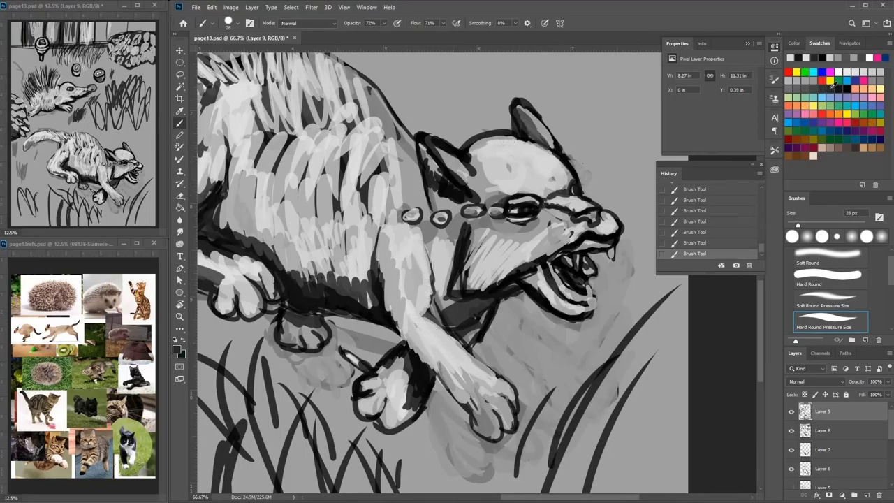
- Shade the rear edge of the cat's upper foreleg with dark and mid-grey strokes
click(833, 88)
right_click(588, 194)
drag(639, 217, 645, 218)
mouse_move(387, 227)
mouse_down()
mouse_move(384, 273)
mouse_move(383, 264)
mouse_move(389, 289)
mouse_up()
drag(393, 247, 401, 314)
click(864, 73)
drag(403, 243, 398, 285)
drag(391, 224, 389, 268)
drag(385, 224, 399, 288)
- Detail the inside of the cat's near ear with black shading and light fur strokes
right_click(459, 183)
click(514, 207)
drag(428, 165, 437, 186)
drag(426, 151, 440, 192)
mouse_move(437, 173)
mouse_down()
mouse_move(447, 196)
mouse_move(459, 189)
mouse_move(433, 185)
mouse_up()
click(795, 57)
drag(422, 149, 432, 187)
mouse_move(423, 181)
mouse_down()
mouse_move(434, 203)
mouse_move(450, 208)
mouse_up()
drag(447, 188, 458, 206)
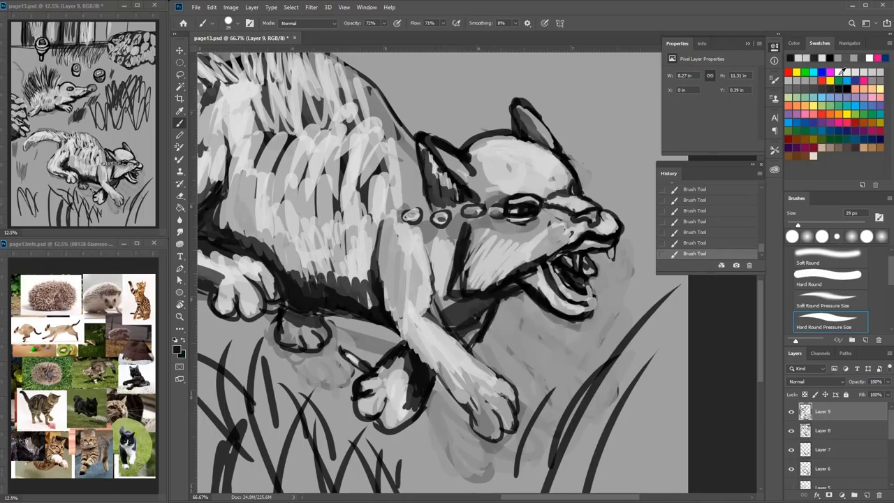
click(840, 72)
mouse_move(448, 176)
mouse_down()
mouse_move(454, 198)
mouse_move(445, 193)
mouse_up()
drag(426, 150, 432, 169)
- Add white highlights to the cat's nose bridge and dark marks to its muzzle with a 14 px brush
drag(588, 162, 484, 163)
right_click(473, 214)
drag(533, 237, 518, 240)
key(Return)
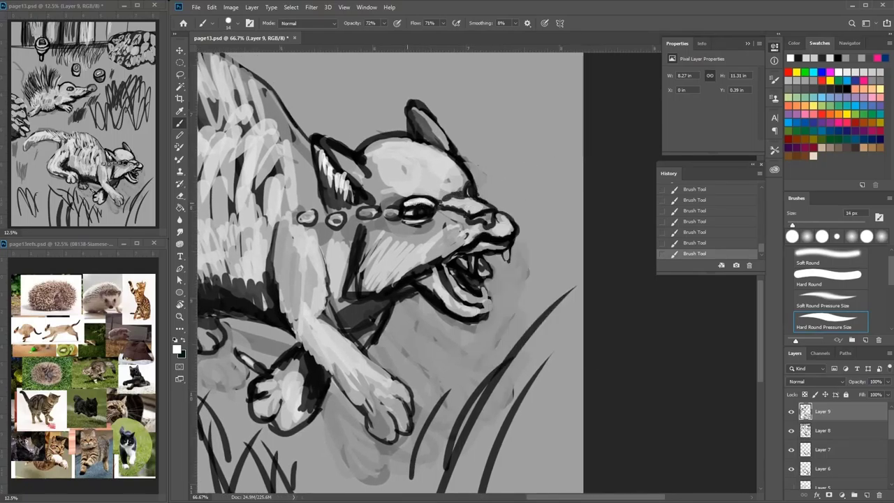
drag(463, 204, 493, 205)
key(x)
mouse_move(467, 245)
mouse_down()
mouse_move(433, 261)
mouse_move(477, 241)
mouse_move(465, 248)
mouse_move(479, 258)
mouse_move(468, 252)
mouse_move(440, 266)
mouse_move(421, 254)
mouse_move(456, 251)
mouse_up()
click(871, 70)
- Strengthen the cat's rear cheek contour and lower jaw line with black strokes
click(852, 88)
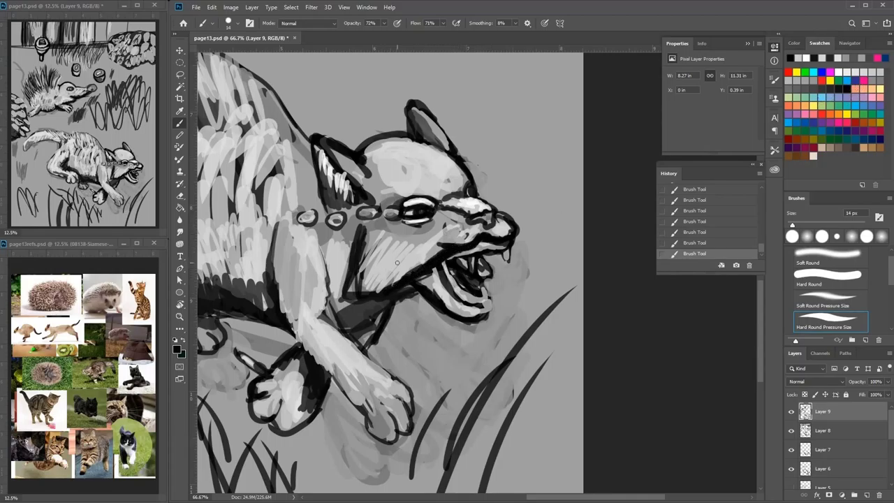
drag(365, 254, 371, 292)
mouse_move(361, 239)
mouse_down()
mouse_move(361, 288)
mouse_move(417, 267)
mouse_move(354, 301)
mouse_up()
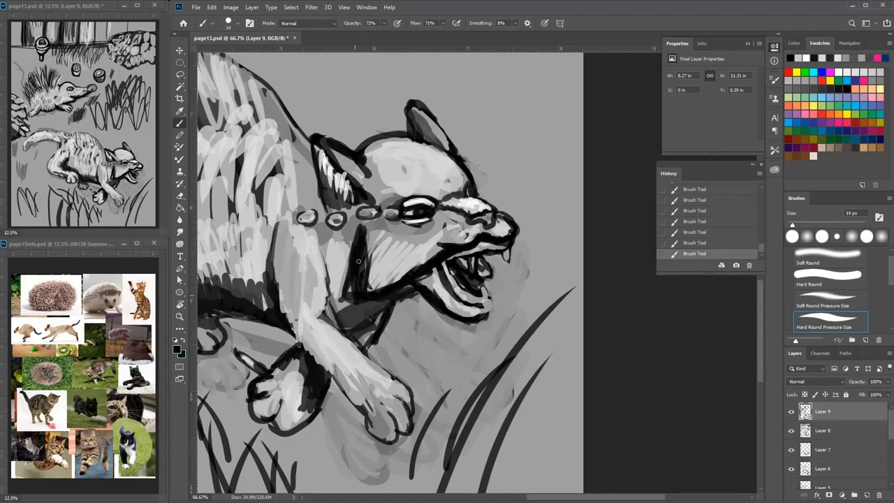
drag(401, 286, 425, 298)
drag(490, 297, 478, 285)
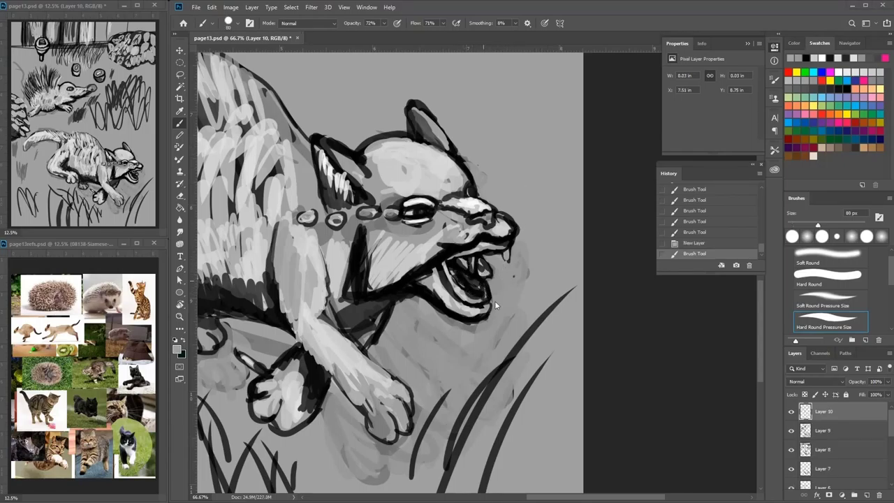
- Cover the cat's open mouth with grey on Layer 10 and redraw the muzzle and jaw in black
mouse_move(495, 305)
mouse_down()
mouse_move(447, 294)
mouse_move(483, 266)
mouse_move(451, 296)
mouse_move(428, 291)
mouse_move(482, 247)
mouse_move(483, 257)
mouse_up()
click(848, 85)
right_click(541, 296)
drag(541, 297, 535, 298)
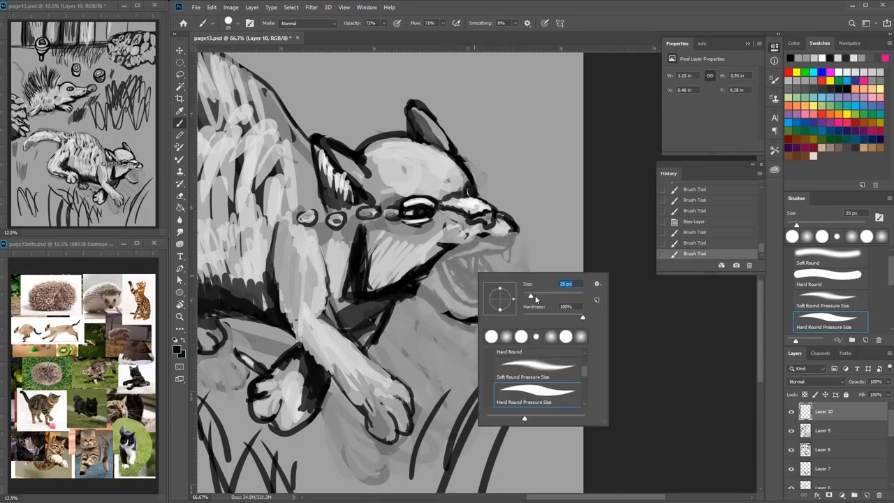
drag(442, 267, 464, 290)
drag(443, 267, 479, 306)
drag(472, 301, 487, 307)
drag(484, 266, 486, 301)
drag(484, 257, 491, 298)
mouse_move(491, 299)
mouse_down()
mouse_move(468, 299)
mouse_move(474, 305)
mouse_up()
mouse_move(441, 264)
mouse_down()
mouse_move(455, 280)
mouse_move(488, 272)
mouse_up()
mouse_move(466, 252)
mouse_down()
mouse_move(495, 250)
mouse_move(480, 252)
mouse_up()
mouse_move(461, 251)
mouse_down()
mouse_move(502, 248)
mouse_move(512, 238)
mouse_move(479, 236)
mouse_move(498, 254)
mouse_move(501, 273)
mouse_move(470, 269)
mouse_move(492, 291)
mouse_move(473, 305)
mouse_move(473, 285)
mouse_move(457, 281)
mouse_move(484, 265)
mouse_move(493, 272)
mouse_move(481, 266)
mouse_move(475, 240)
mouse_move(499, 264)
mouse_up()
- Lighten the inside of the redrawn mouth with light grey and reinforce the muzzle outline in black
click(855, 72)
click(851, 91)
right_click(513, 240)
click(566, 263)
click(480, 263)
- Draw the teeth, tongue and lower jaw contour with a 7 px black brush
right_click(495, 258)
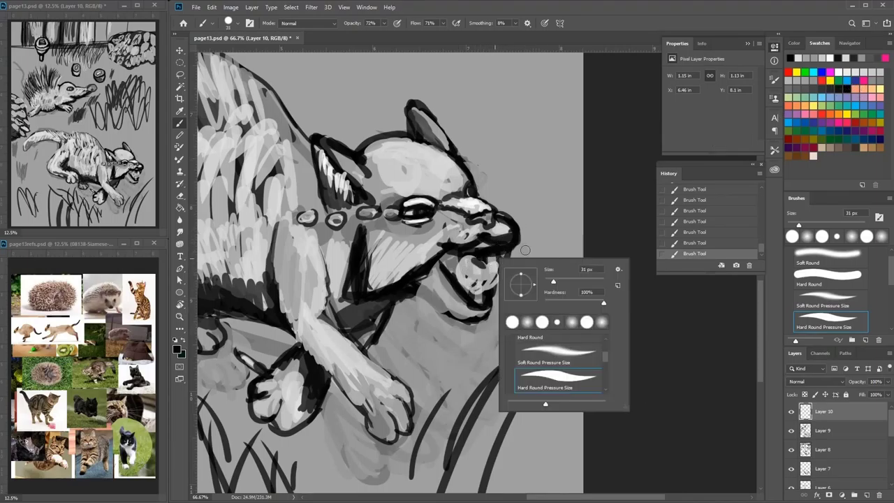
click(546, 282)
key(Return)
mouse_move(491, 279)
mouse_down()
mouse_move(451, 267)
mouse_move(484, 257)
mouse_up()
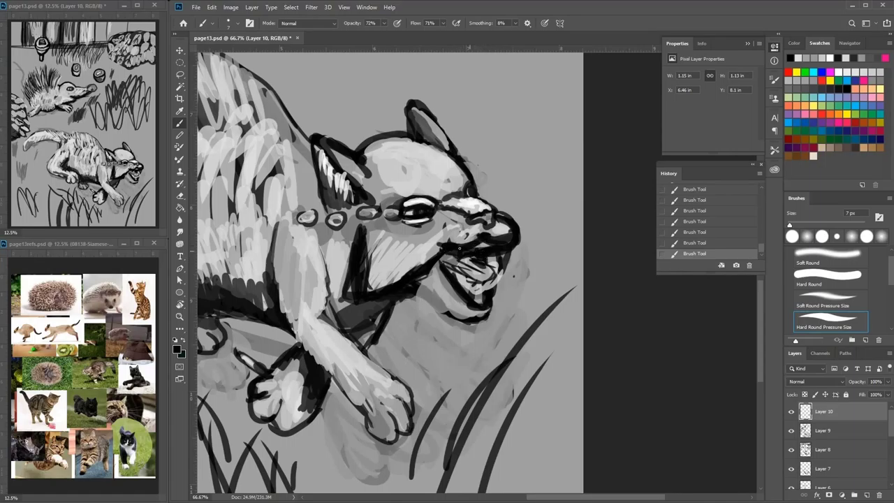
drag(408, 295, 466, 315)
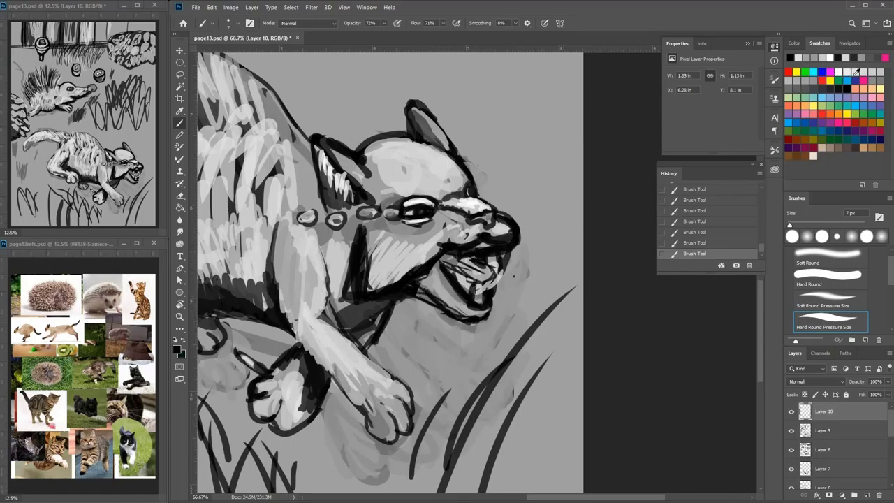
- Compare the mouth with and without Layer 10, hide that layer and create a new layer above it
click(791, 411)
click(791, 411)
click(887, 381)
drag(884, 394, 872, 394)
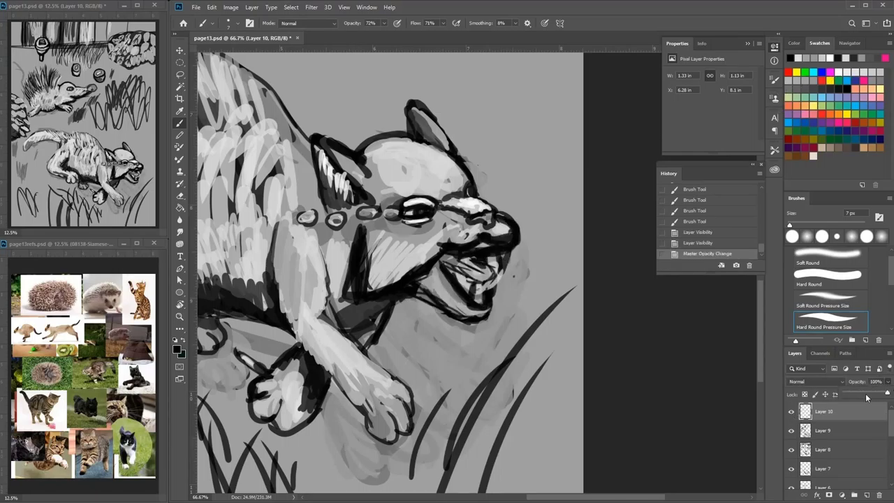
click(791, 411)
click(867, 495)
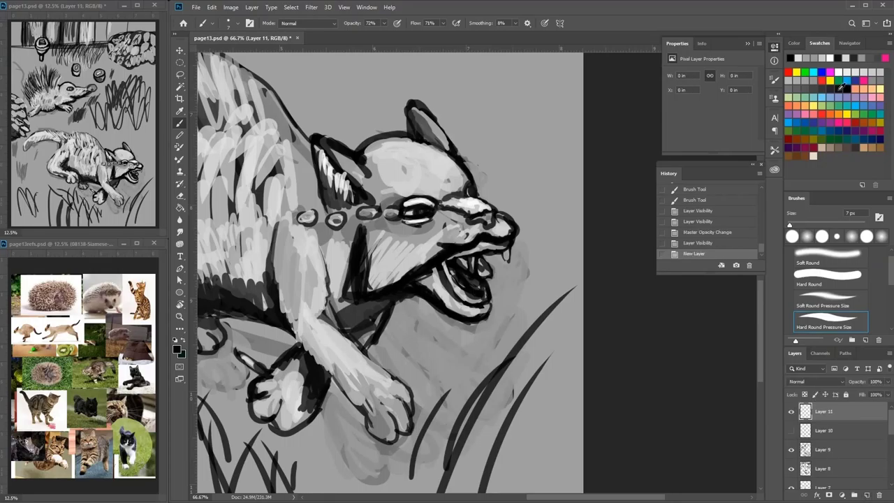
- Paint over the cat's muzzle and open mouth with grey on Layer 11
click(812, 82)
right_click(493, 254)
click(562, 275)
mouse_move(483, 265)
mouse_down()
mouse_move(473, 291)
mouse_move(456, 246)
mouse_move(483, 256)
mouse_move(481, 249)
mouse_move(422, 298)
mouse_move(487, 207)
mouse_up()
- Outline the cat's nose, muzzle and open mouth in black with a 14 px brush on Layer 11
click(847, 88)
right_click(507, 197)
click(568, 214)
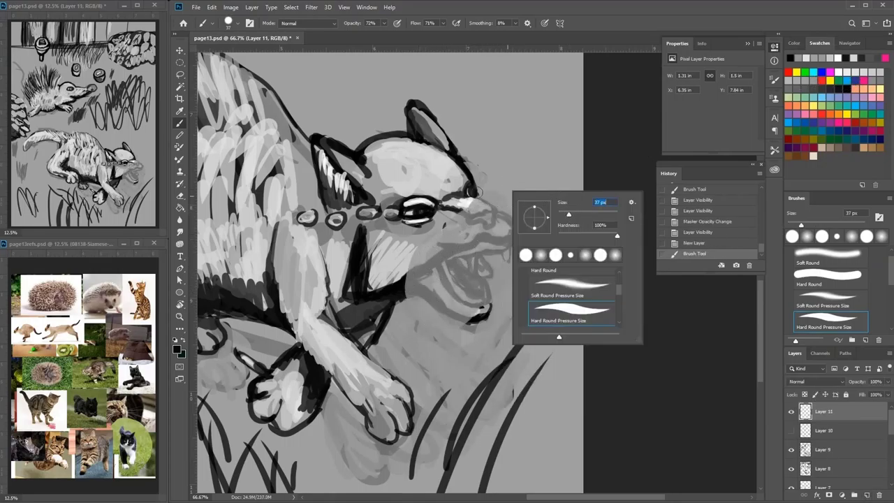
click(562, 216)
click(472, 194)
drag(468, 194, 475, 198)
drag(473, 196, 496, 199)
mouse_move(494, 198)
mouse_down()
mouse_move(470, 210)
mouse_move(491, 203)
mouse_move(517, 224)
mouse_move(428, 243)
mouse_move(474, 296)
mouse_move(489, 286)
mouse_move(492, 258)
mouse_move(477, 267)
mouse_up()
mouse_move(500, 229)
mouse_down()
mouse_move(502, 260)
mouse_move(450, 246)
mouse_move(491, 272)
mouse_move(489, 295)
mouse_move(406, 281)
mouse_move(488, 297)
mouse_move(456, 252)
mouse_move(490, 288)
mouse_move(427, 286)
mouse_up()
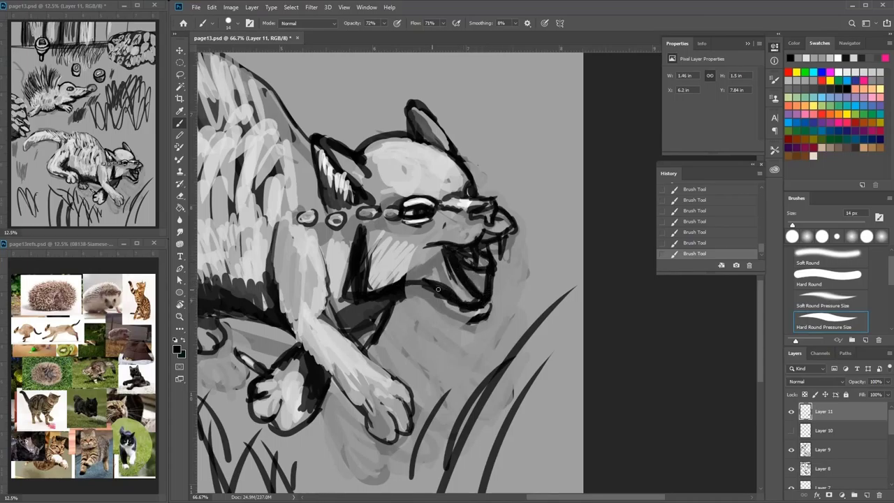
- Reinforce the lower jaw contour in black and paint light and dark grey strokes in the mouth and under the cheek
drag(487, 306, 445, 313)
click(853, 74)
mouse_move(483, 263)
mouse_down()
mouse_move(498, 269)
mouse_move(462, 254)
mouse_move(492, 269)
mouse_move(493, 281)
mouse_move(497, 260)
mouse_move(472, 249)
mouse_move(500, 255)
mouse_move(460, 303)
mouse_move(423, 280)
mouse_move(440, 249)
mouse_up()
click(846, 90)
click(847, 72)
click(829, 88)
drag(410, 276, 440, 254)
mouse_move(435, 281)
mouse_down()
mouse_move(443, 265)
mouse_move(411, 264)
mouse_move(388, 282)
mouse_up()
- Paint the jawline beneath the cat's cheek, the mouth corner and the throat shadow in black
click(856, 72)
click(846, 88)
drag(436, 246, 375, 285)
mouse_move(375, 286)
mouse_down()
mouse_move(371, 259)
mouse_move(365, 286)
mouse_up()
mouse_move(432, 246)
mouse_down()
mouse_move(391, 280)
mouse_move(451, 299)
mouse_up()
mouse_move(403, 273)
mouse_down()
mouse_move(414, 281)
mouse_move(370, 306)
mouse_move(429, 282)
mouse_up()
- Highlight the nose, upper lip and lower lip in light grey and sharpen the mouth edges in black
mouse_move(514, 255)
mouse_down()
mouse_move(559, 248)
mouse_move(514, 266)
mouse_move(534, 260)
mouse_up()
click(866, 73)
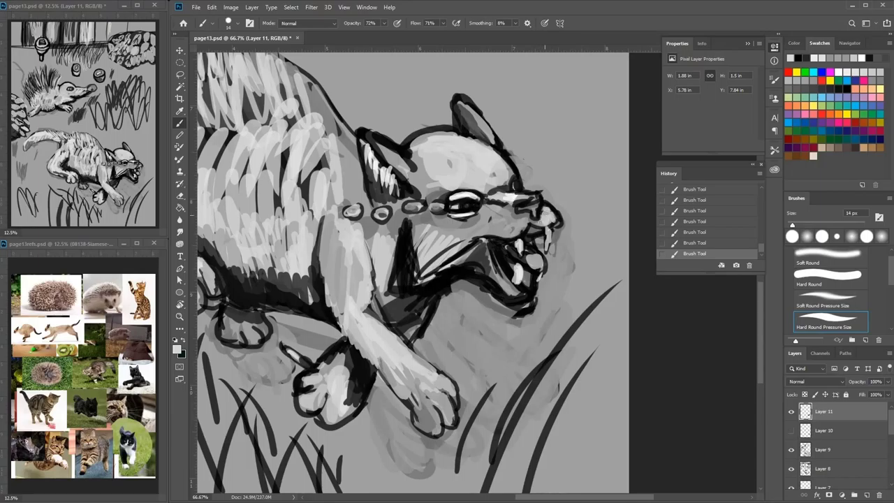
mouse_move(529, 206)
mouse_down()
mouse_move(534, 214)
mouse_move(485, 239)
mouse_move(501, 233)
mouse_move(494, 271)
mouse_move(520, 292)
mouse_move(531, 288)
mouse_move(483, 264)
mouse_move(478, 250)
mouse_up()
click(848, 91)
click(862, 70)
click(846, 89)
mouse_move(516, 287)
mouse_down()
mouse_move(530, 286)
mouse_move(525, 306)
mouse_move(479, 271)
mouse_up()
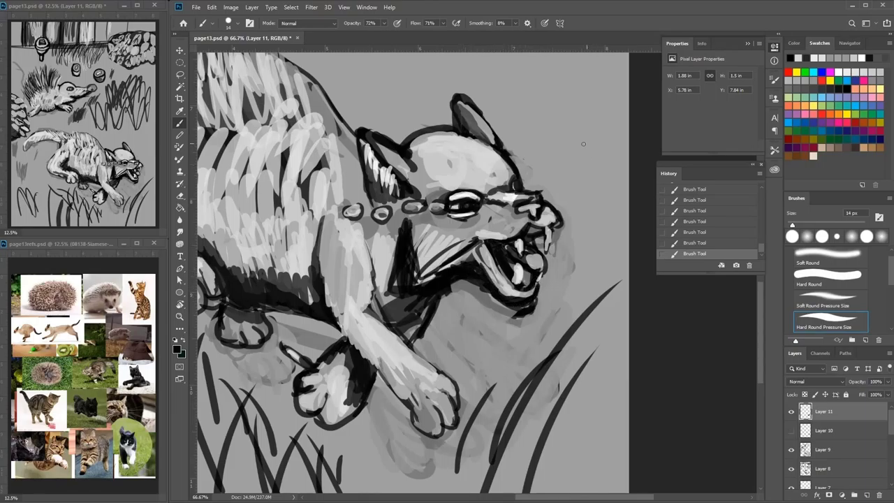
- Darken the upper lip line and shade the row of beads behind the eye in black, grey and white highlights
drag(532, 224, 493, 238)
mouse_move(431, 202)
mouse_down()
mouse_move(447, 213)
mouse_move(362, 212)
mouse_up()
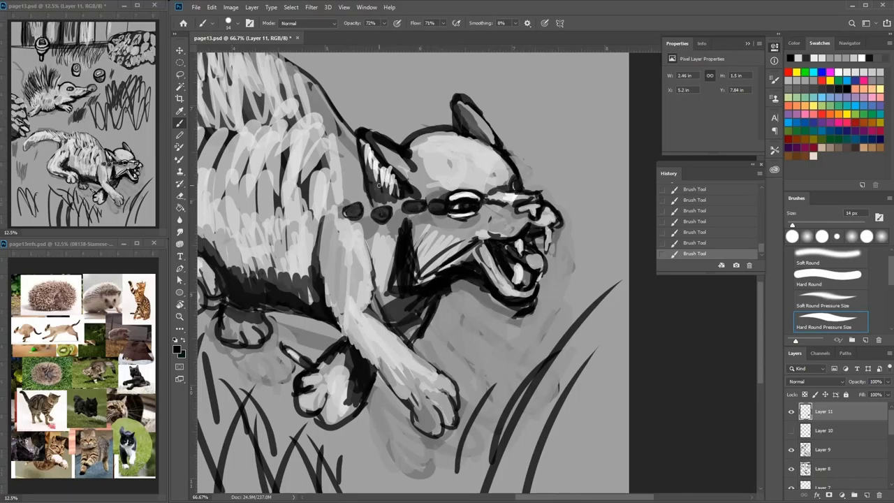
click(861, 73)
drag(430, 206, 442, 204)
drag(387, 211, 348, 212)
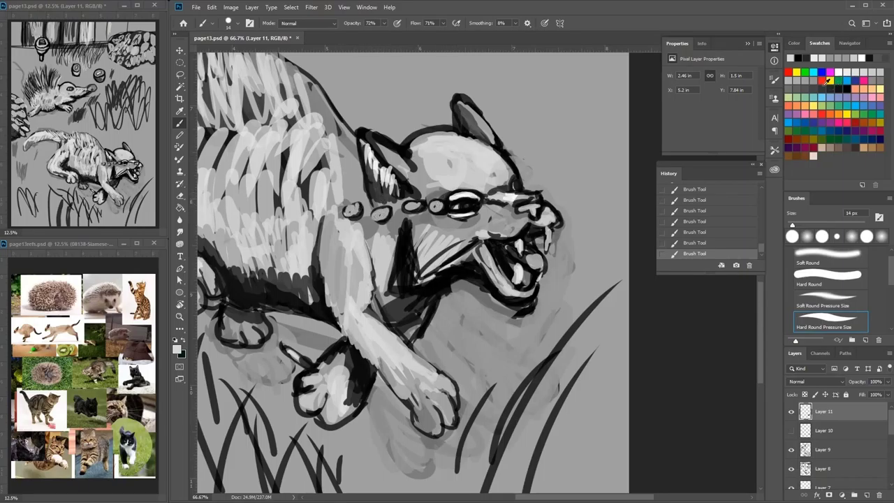
click(827, 82)
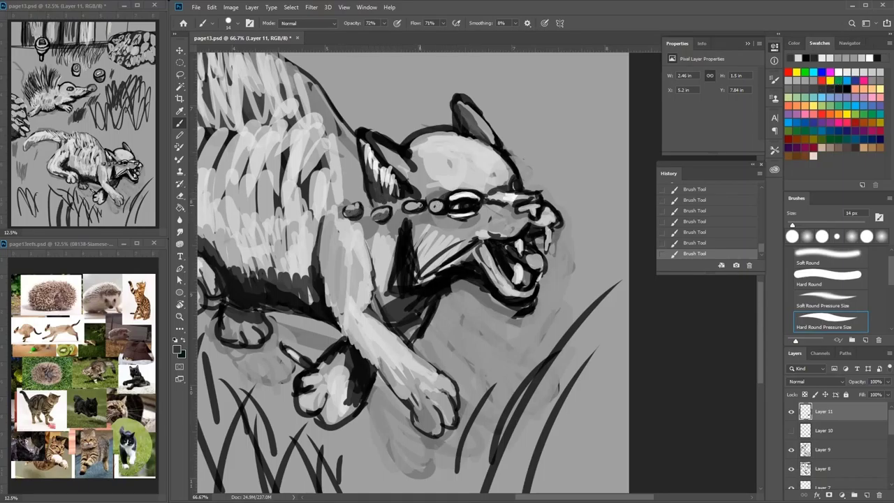
click(840, 69)
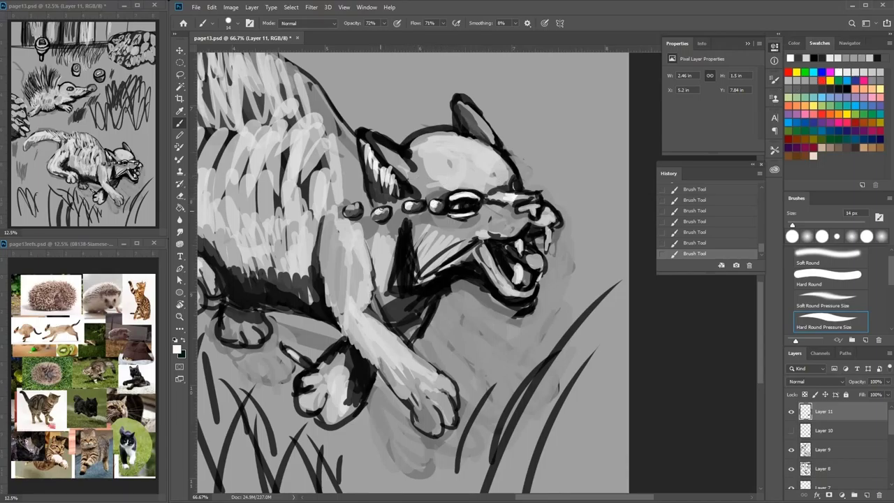
click(814, 90)
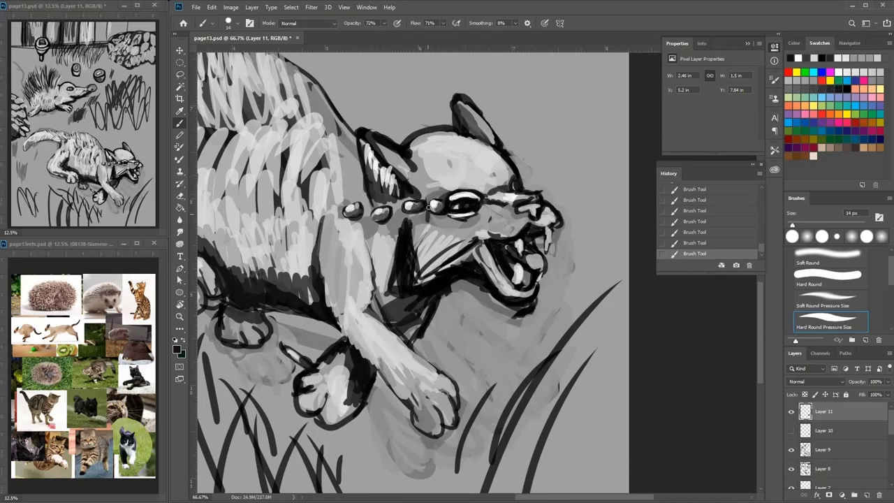
- Reinforce the top of the cat's head in black and shade the forehead dark grey with a 48 px brush
mouse_move(417, 189)
mouse_down()
mouse_move(391, 158)
mouse_move(409, 175)
mouse_move(416, 142)
mouse_move(430, 142)
mouse_move(428, 181)
mouse_move(472, 173)
mouse_move(447, 180)
mouse_move(438, 151)
mouse_move(473, 166)
mouse_up()
click(854, 73)
click(831, 90)
right_click(461, 155)
click(520, 184)
click(867, 72)
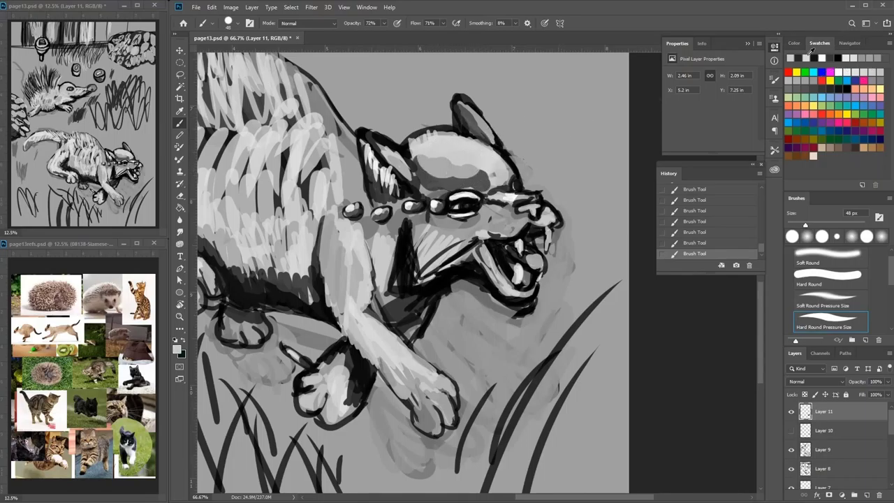
- Highlight the crown and forehead edge in white and brighten the nose bridge with a 25 px brush
click(839, 72)
mouse_move(440, 136)
mouse_down()
mouse_move(425, 137)
mouse_move(442, 138)
mouse_up()
right_click(549, 158)
click(606, 183)
drag(496, 196, 522, 198)
mouse_move(503, 166)
mouse_down()
mouse_move(509, 181)
mouse_move(499, 163)
mouse_move(508, 172)
mouse_up()
click(813, 94)
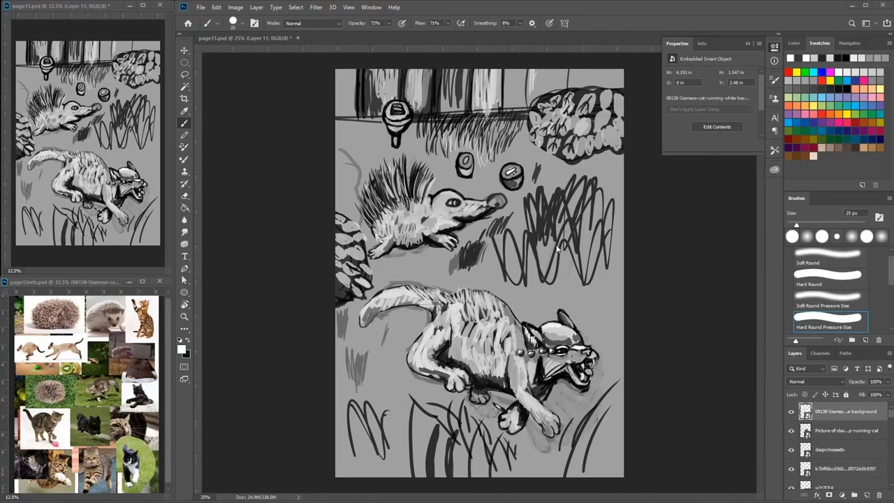
- Add white and dark grey grass blades to the scribbled grass patch above the cat's head
click(557, 249)
mouse_move(560, 259)
mouse_down()
mouse_move(550, 291)
mouse_move(562, 286)
mouse_move(549, 298)
mouse_move(557, 296)
mouse_up()
click(822, 88)
drag(580, 273, 574, 294)
mouse_move(602, 262)
mouse_down()
mouse_move(592, 295)
mouse_move(604, 313)
mouse_up()
mouse_move(603, 276)
mouse_down()
mouse_move(596, 306)
mouse_move(492, 106)
mouse_up()
- Create Layer 12 and redraw the back edge of the cat's open mouth with a 15 px brush in dark and light tones
key(ctrl+plus)
key(ctrl+plus)
click(865, 494)
right_click(562, 289)
click(615, 305)
mouse_move(532, 282)
mouse_down()
mouse_move(561, 269)
mouse_move(538, 274)
mouse_move(557, 321)
mouse_up()
click(858, 71)
click(836, 88)
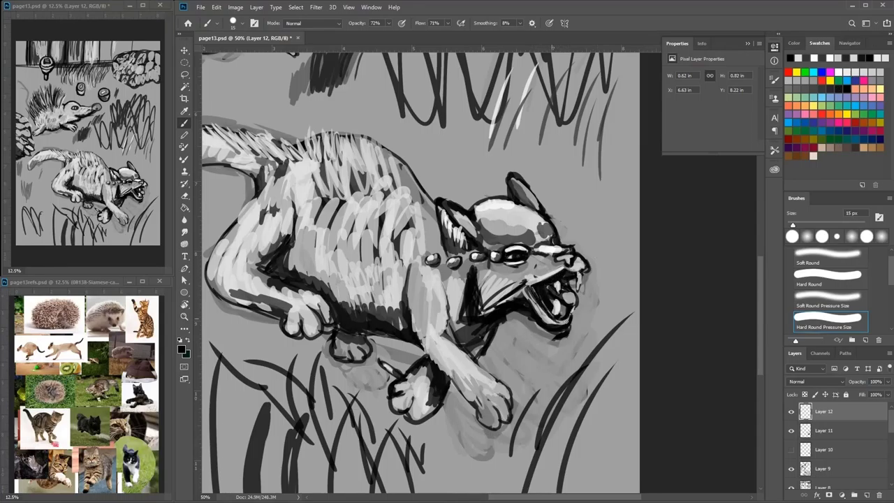
click(868, 71)
drag(529, 289, 553, 320)
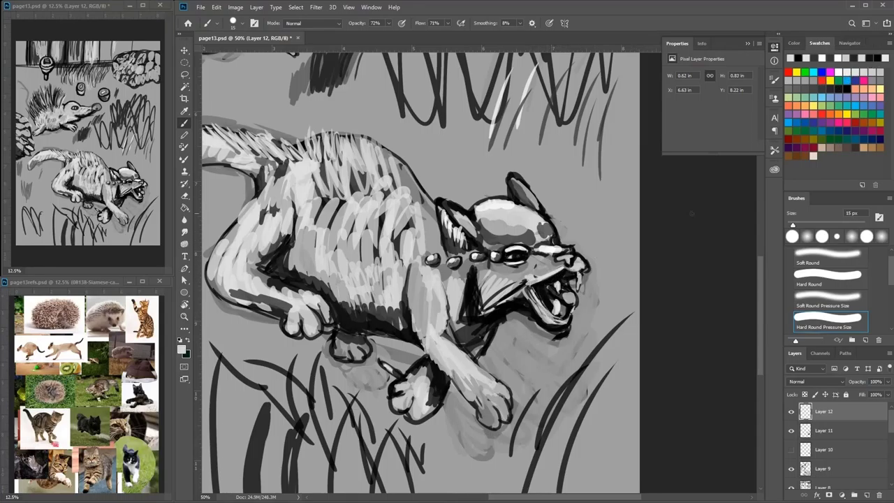
- Define the upper lip and mouth corner with black lines, light accents and a grey stroke along the muzzle
click(846, 88)
drag(530, 289, 554, 318)
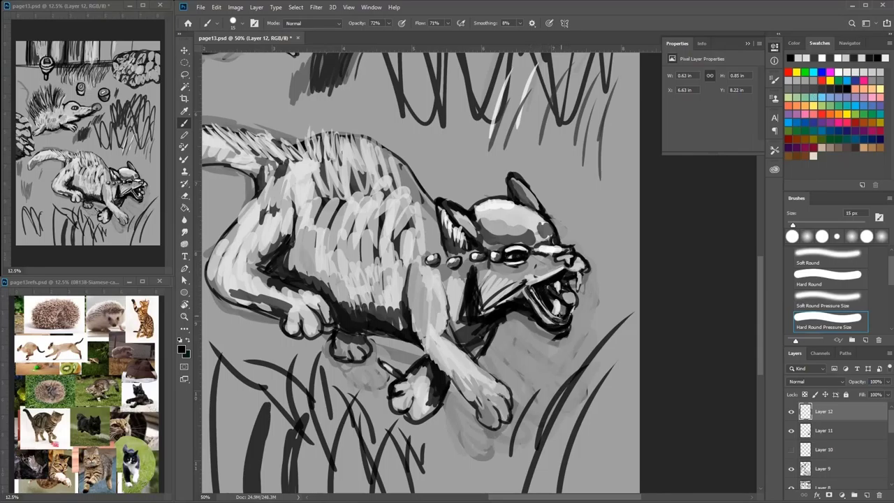
drag(532, 283, 563, 268)
click(865, 71)
drag(562, 271, 526, 289)
click(847, 88)
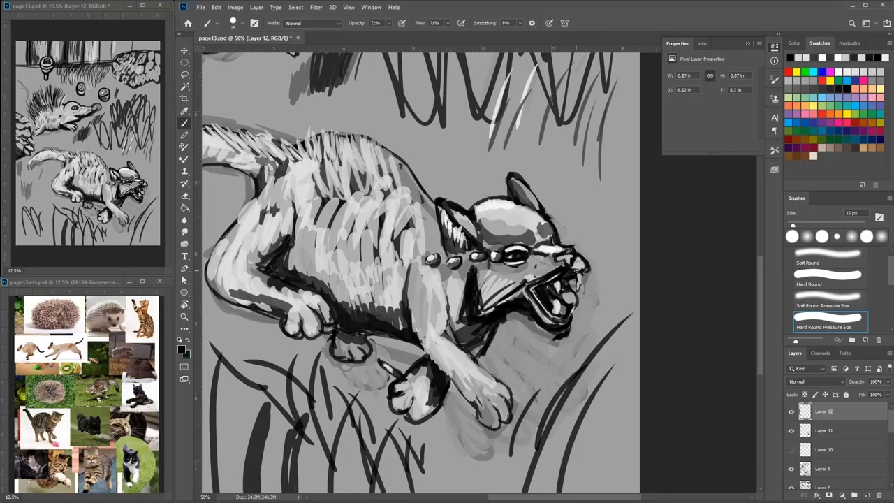
click(811, 76)
mouse_move(567, 255)
mouse_down()
mouse_move(556, 272)
mouse_move(530, 282)
mouse_up()
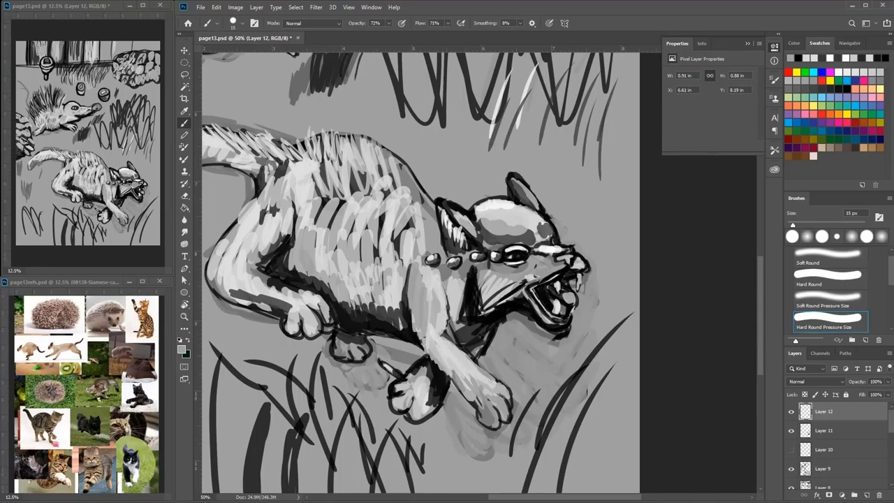
- Rework the top of the cat's nose in black and grey and lighten the inside of the near ear
click(847, 88)
click(810, 79)
click(855, 74)
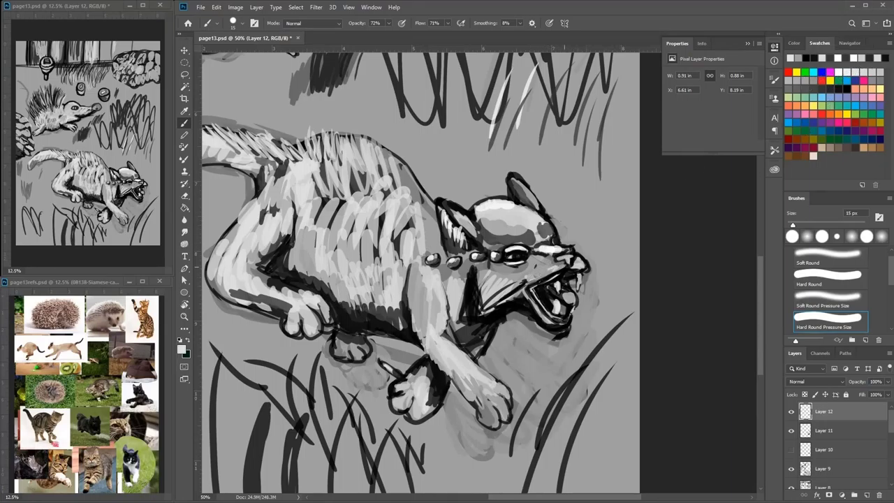
click(846, 90)
mouse_move(576, 252)
mouse_down()
mouse_move(556, 247)
mouse_move(574, 247)
mouse_up()
click(806, 79)
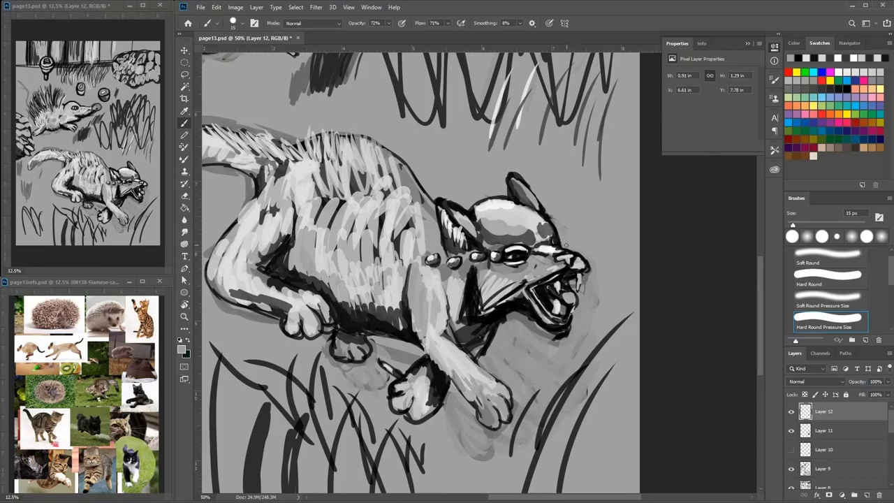
click(858, 75)
mouse_move(461, 213)
mouse_down()
mouse_move(449, 205)
mouse_move(466, 219)
mouse_up()
click(822, 82)
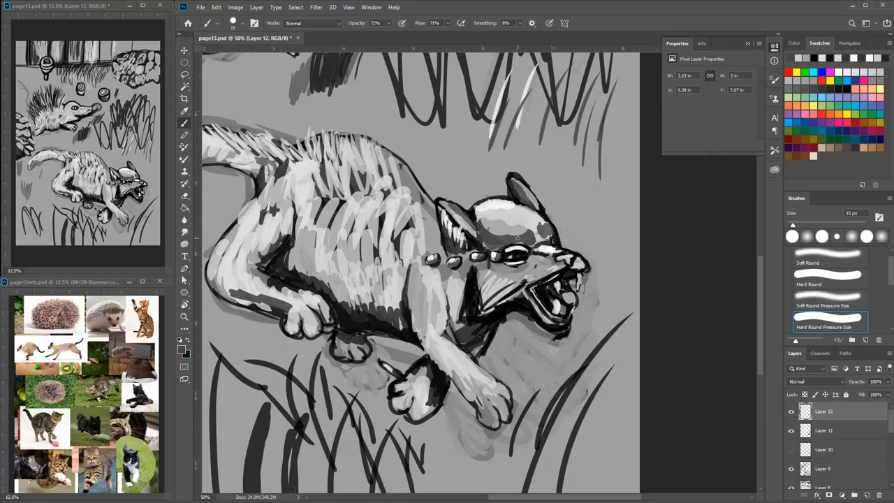
- Paint over the cat's open eye with grey using a larger brush
click(840, 88)
click(806, 81)
right_click(521, 244)
click(581, 267)
mouse_move(516, 248)
mouse_down()
mouse_move(509, 255)
mouse_move(524, 255)
mouse_move(500, 248)
mouse_move(532, 242)
mouse_move(504, 246)
mouse_up()
alt+click(496, 243)
- Draw the cat's eye as a squinting black line with 21 px and 17 px brushes
click(845, 88)
right_click(539, 248)
click(594, 273)
key(Return)
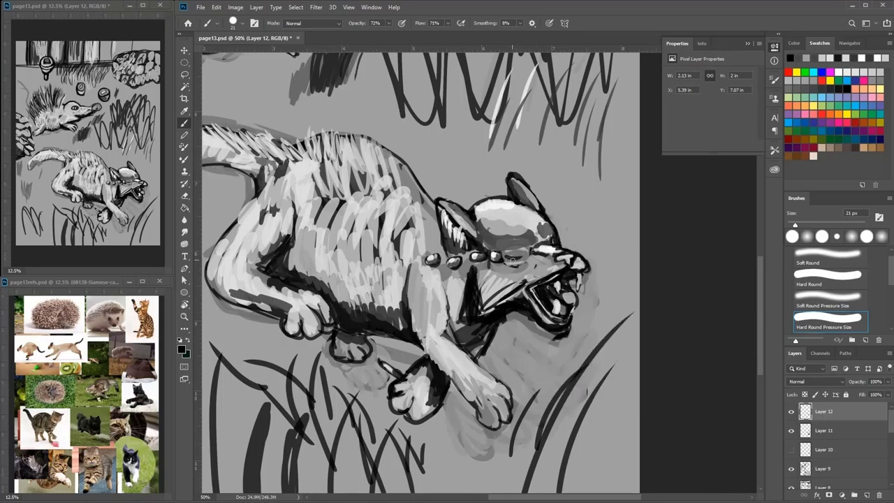
drag(519, 255, 511, 260)
click(810, 79)
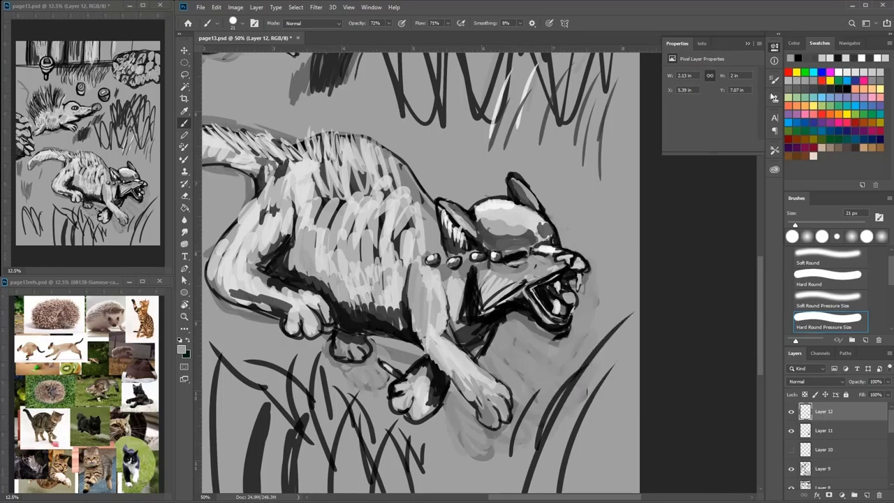
click(844, 90)
right_click(523, 243)
drag(579, 270, 577, 269)
drag(503, 256, 490, 252)
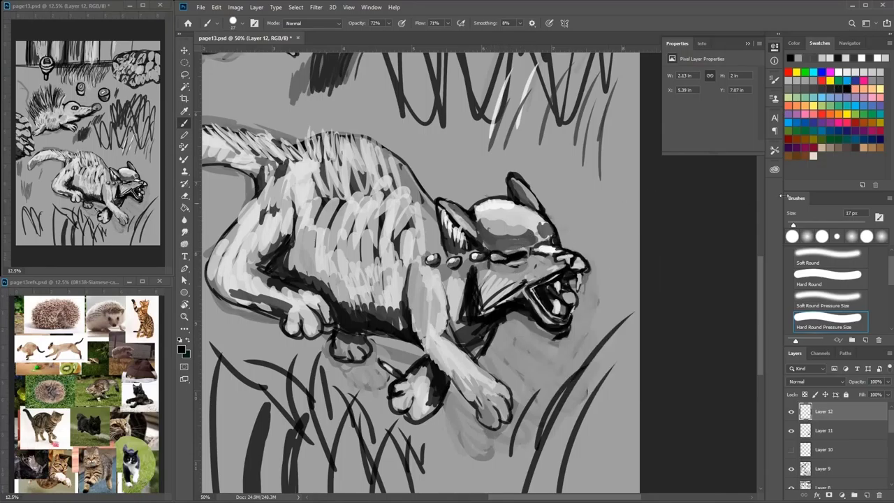
- Shade the brow at the front edge of the cat's forehead with light and dark grey
click(864, 72)
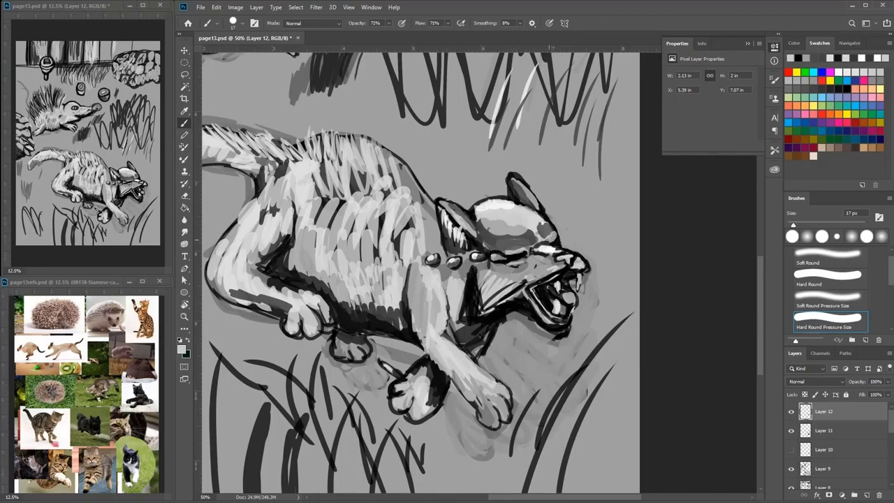
click(834, 91)
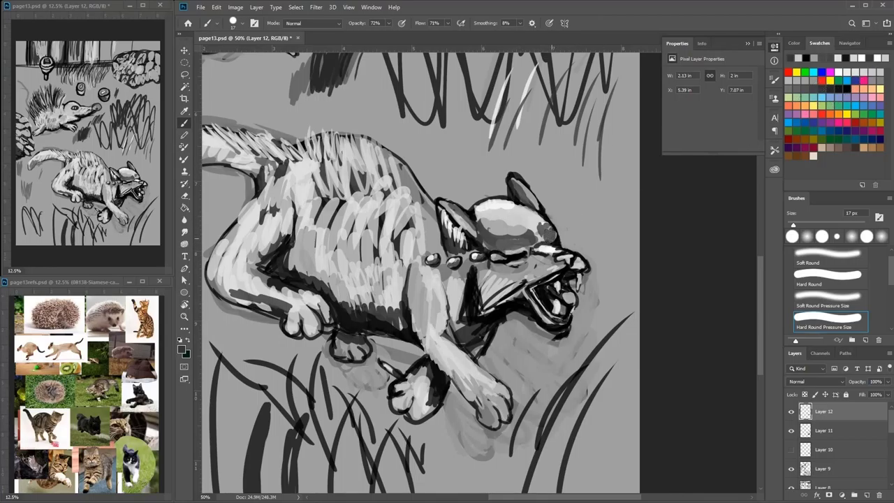
click(815, 82)
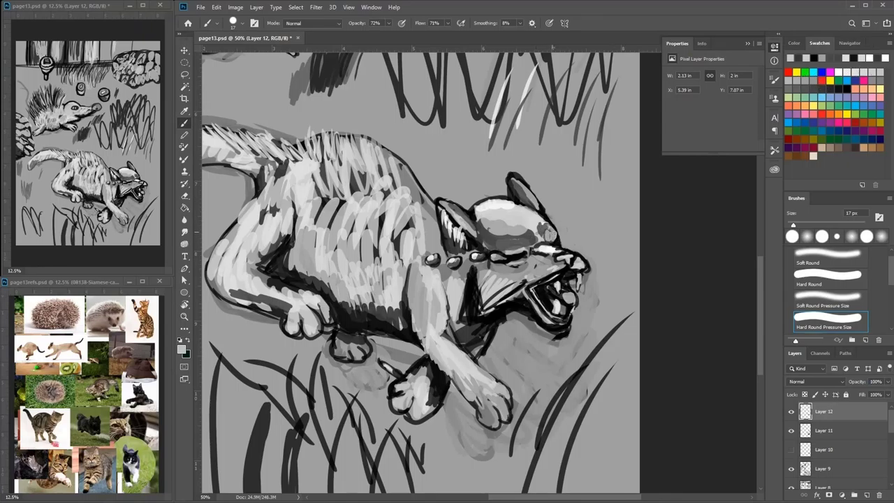
drag(549, 232, 539, 236)
- Paint light grey fur strokes over the cat's cheek and along the back of its neck and shoulder
drag(525, 284, 504, 306)
drag(518, 288, 480, 314)
drag(491, 275, 472, 299)
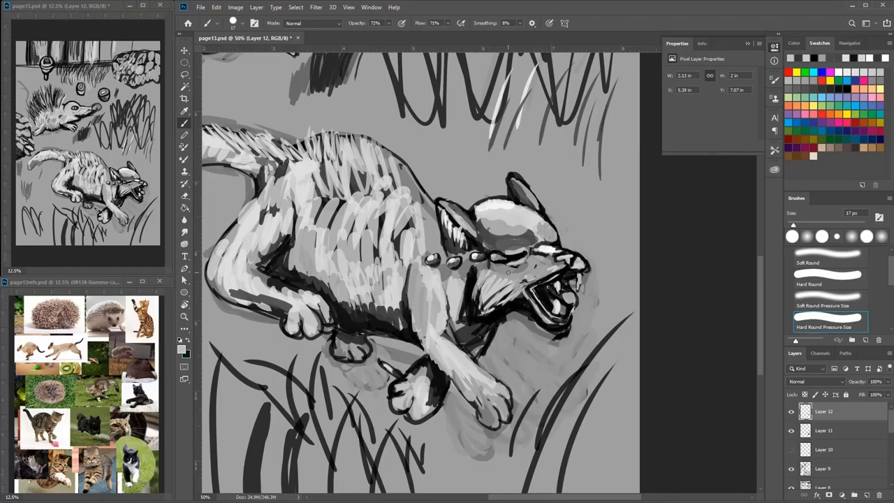
drag(406, 187, 400, 156)
drag(394, 181, 389, 164)
drag(424, 203, 407, 166)
drag(428, 206, 421, 189)
- Touch up the brow bump at the front of the cat's forehead with grey and black
drag(520, 218, 468, 150)
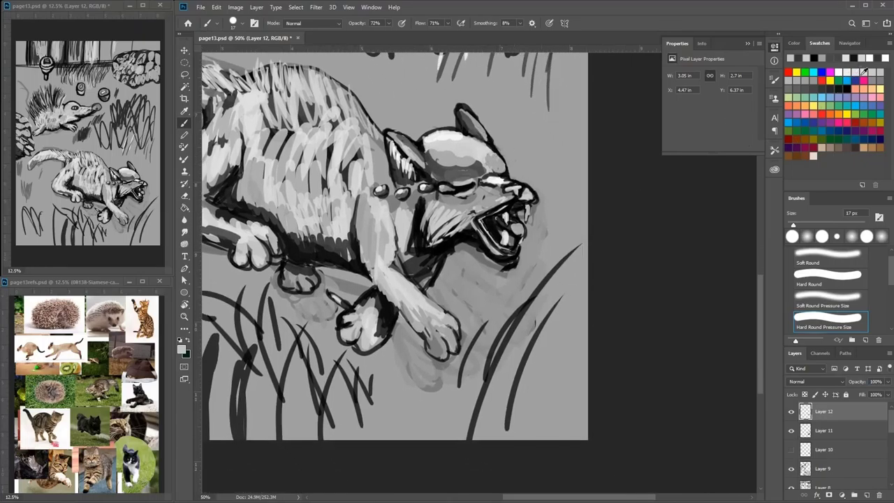
click(843, 89)
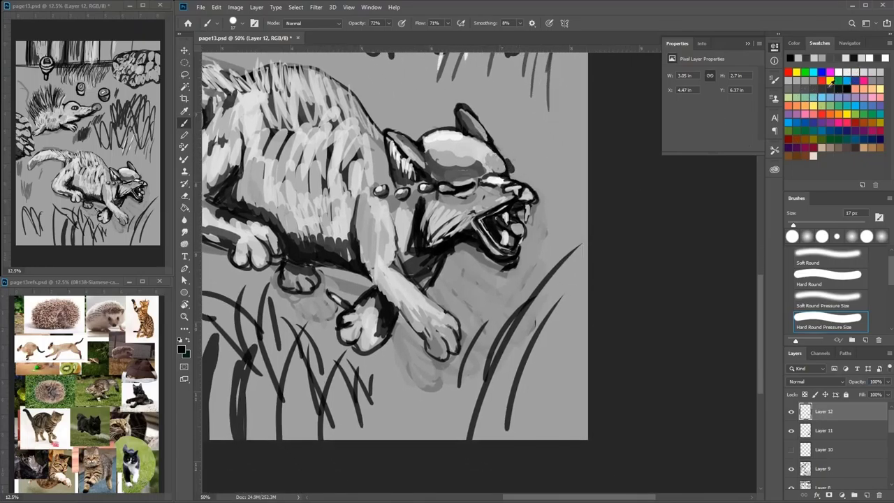
click(859, 72)
click(804, 88)
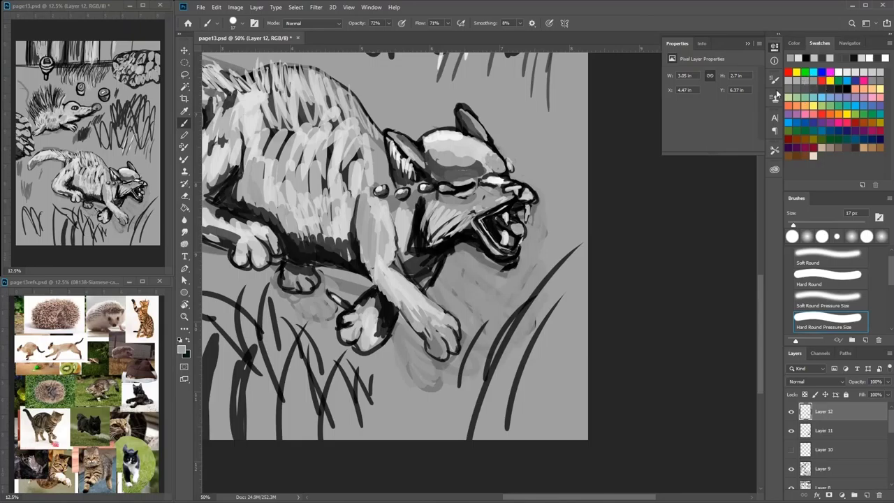
click(829, 90)
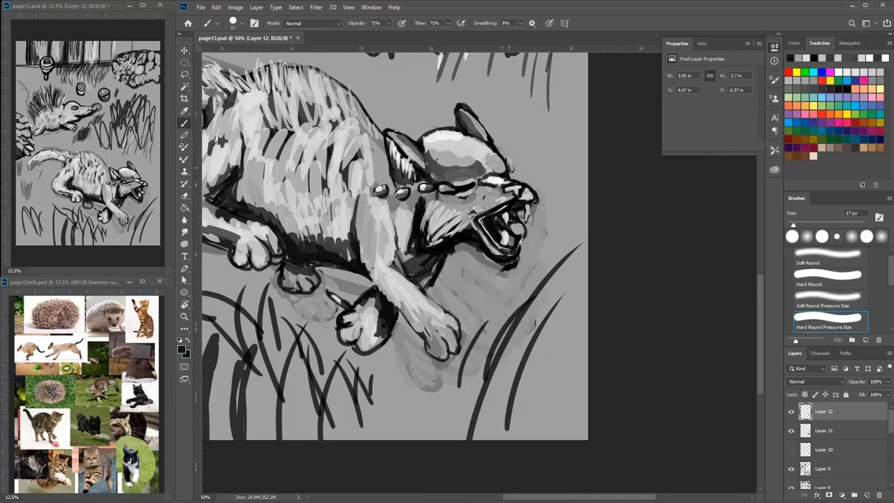
- Refine the cat's squinting eye and the bridge of its muzzle with white, black and light grey
click(800, 72)
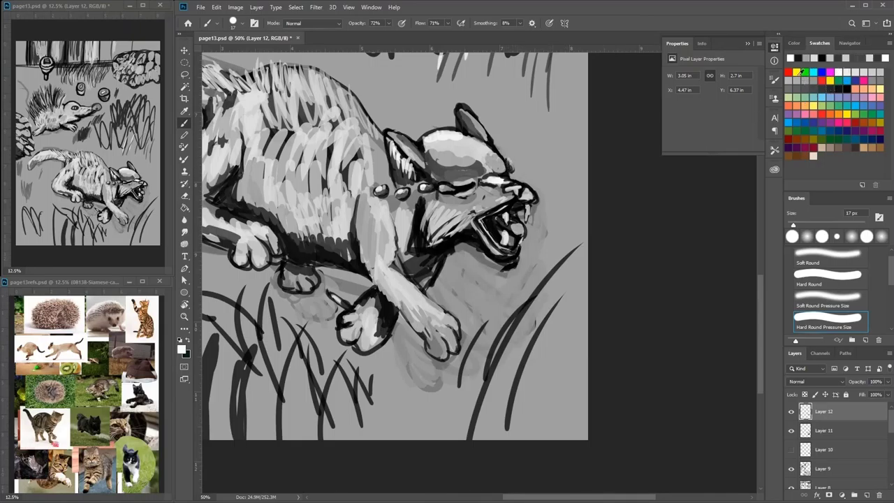
click(849, 99)
drag(485, 176, 489, 184)
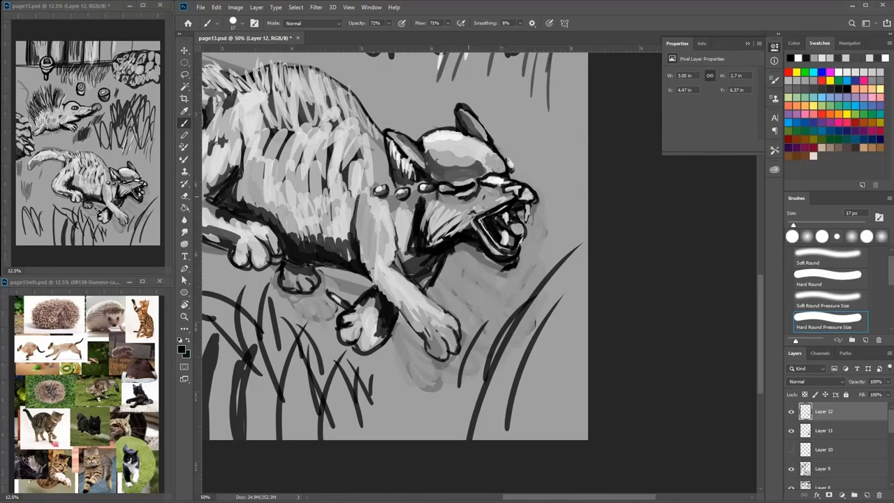
click(846, 72)
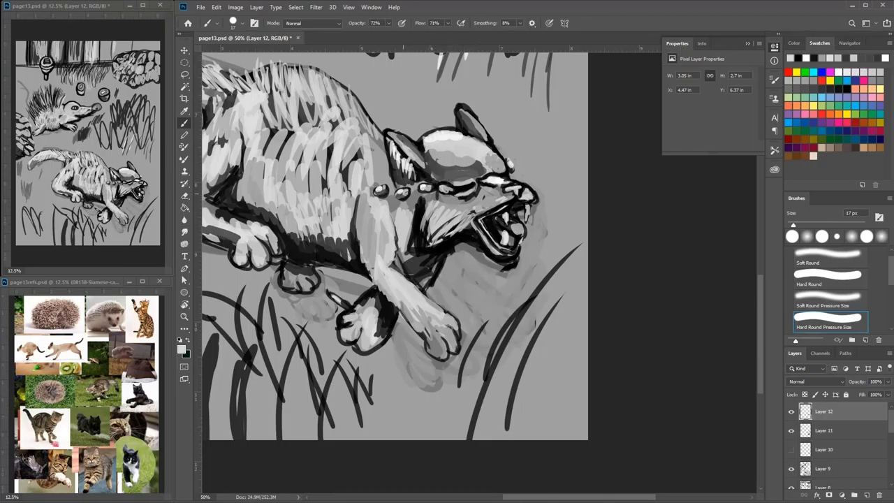
click(839, 87)
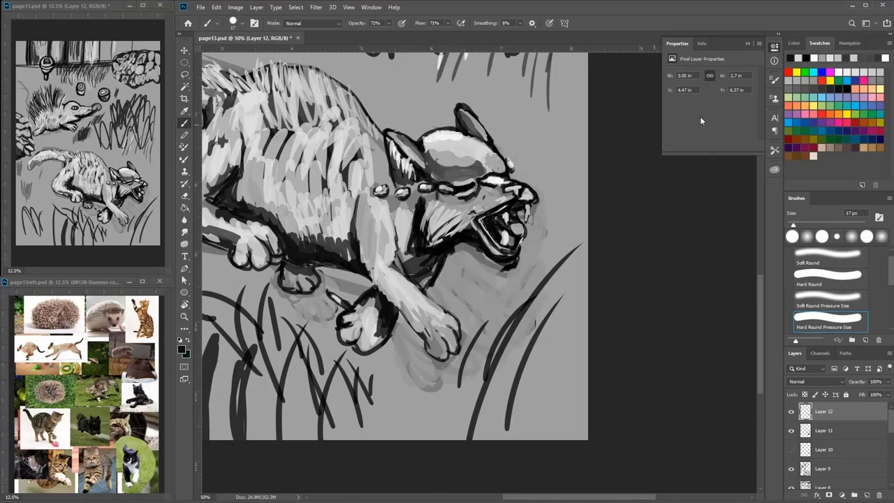
click(850, 72)
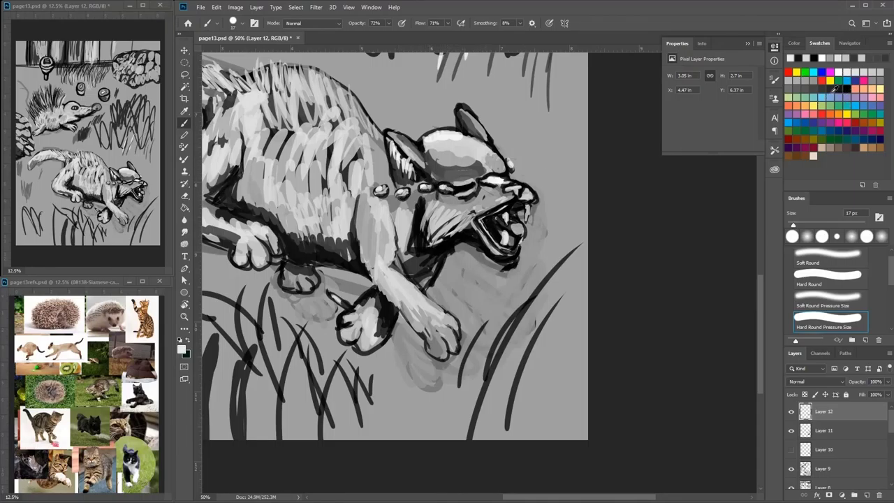
- Shade the cat's neck and chest below the jaw in dark grey with a 31 px brush
click(833, 89)
mouse_move(408, 210)
mouse_down()
mouse_move(402, 259)
mouse_move(412, 270)
mouse_move(438, 281)
mouse_move(493, 275)
mouse_up()
click(872, 72)
right_click(439, 253)
mouse_move(426, 271)
mouse_down()
mouse_move(431, 263)
mouse_move(407, 259)
mouse_move(406, 241)
mouse_move(404, 271)
mouse_move(412, 262)
mouse_move(408, 280)
mouse_move(426, 285)
mouse_move(440, 252)
mouse_move(405, 236)
mouse_move(410, 264)
mouse_up()
click(831, 89)
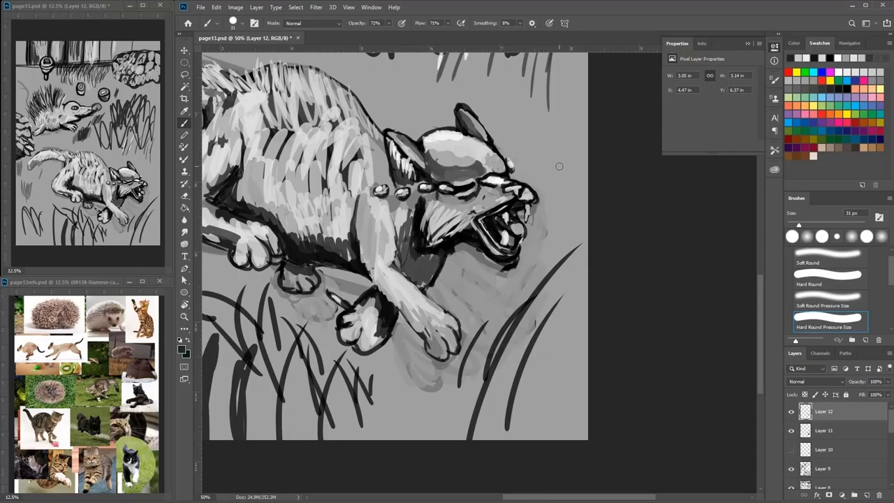
- Deepen the shadows on the cat's chest and behind the front leg in dark grey and black with a 21 px brush
right_click(401, 281)
drag(455, 310, 453, 310)
click(396, 266)
drag(372, 290, 361, 310)
drag(465, 270, 485, 238)
mouse_move(385, 263)
mouse_down()
mouse_move(361, 307)
mouse_move(382, 299)
mouse_move(387, 320)
mouse_move(409, 306)
mouse_move(421, 280)
mouse_up()
mouse_move(449, 252)
mouse_down()
mouse_move(423, 232)
mouse_move(442, 245)
mouse_up()
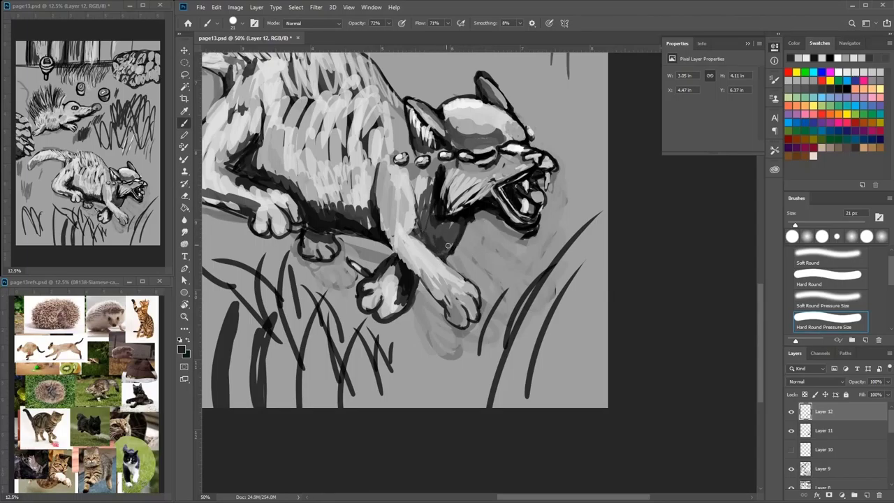
mouse_move(445, 236)
mouse_down()
mouse_move(437, 255)
mouse_move(451, 260)
mouse_move(417, 234)
mouse_move(419, 206)
mouse_move(428, 248)
mouse_move(464, 230)
mouse_move(457, 241)
mouse_up()
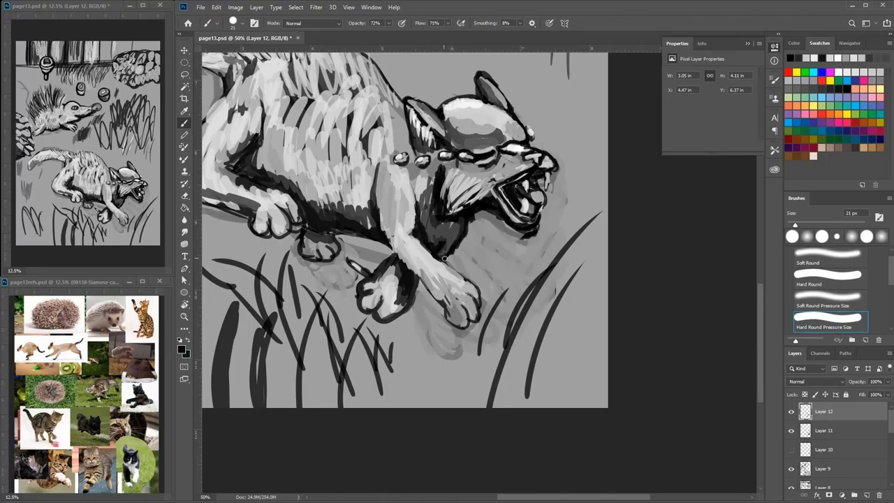
drag(382, 234, 418, 278)
- Paint light grey fur strokes down the cat's front leg and over its hind paw
click(871, 71)
drag(386, 233, 430, 294)
drag(384, 207, 384, 225)
mouse_move(378, 191)
mouse_down()
mouse_move(387, 219)
mouse_move(382, 164)
mouse_move(389, 207)
mouse_up()
drag(403, 201, 413, 232)
drag(401, 195, 400, 209)
mouse_move(288, 200)
mouse_down()
mouse_move(283, 224)
mouse_move(276, 208)
mouse_move(260, 220)
mouse_move(256, 193)
mouse_up()
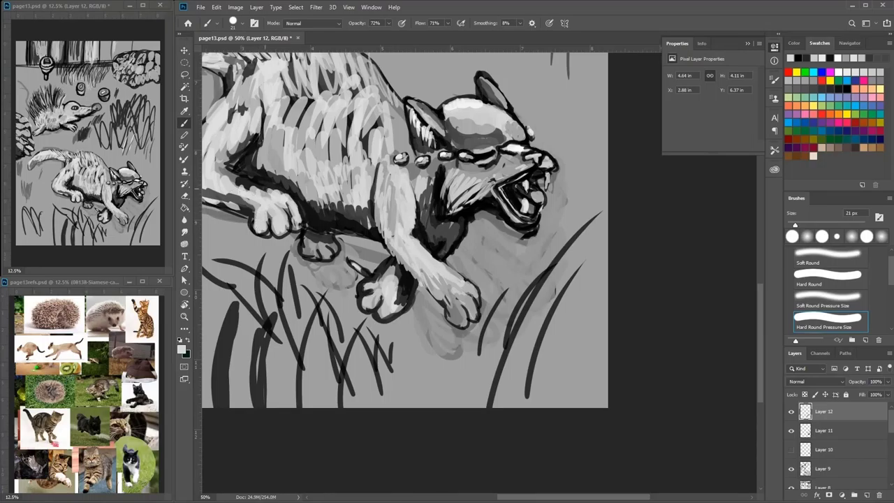
- Rework the fur on the cat's haunch and hind leg with dark grey and light grey strokes
click(814, 89)
right_click(300, 161)
drag(351, 187, 356, 187)
mouse_move(226, 162)
mouse_down()
mouse_move(252, 132)
mouse_move(255, 111)
mouse_up()
mouse_move(238, 136)
mouse_down()
mouse_move(231, 177)
mouse_move(254, 182)
mouse_up()
click(854, 72)
mouse_move(250, 139)
mouse_down()
mouse_move(255, 104)
mouse_move(259, 133)
mouse_up()
mouse_move(252, 122)
mouse_down()
mouse_move(225, 164)
mouse_move(272, 190)
mouse_move(271, 203)
mouse_move(240, 207)
mouse_move(306, 183)
mouse_up()
mouse_move(281, 199)
mouse_down()
mouse_move(271, 203)
mouse_move(238, 162)
mouse_move(284, 104)
mouse_up()
- Fill in thick black grass blades in the page's lower right corner and below the front paw with a 37 px brush
click(805, 80)
drag(616, 79, 532, 106)
mouse_move(498, 211)
mouse_down()
mouse_move(457, 198)
mouse_move(563, 114)
mouse_up()
click(495, 359)
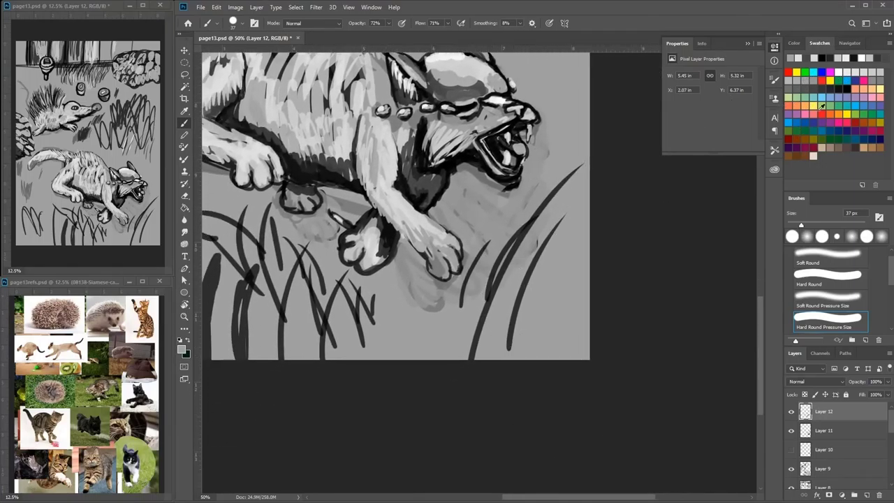
click(821, 90)
drag(523, 363, 580, 232)
drag(579, 232, 536, 359)
drag(551, 286, 525, 360)
mouse_move(525, 360)
mouse_down()
mouse_move(543, 293)
mouse_move(579, 232)
mouse_up()
drag(557, 272, 527, 359)
mouse_move(402, 359)
mouse_down()
mouse_move(417, 269)
mouse_move(414, 286)
mouse_up()
- Paint thick black grass blades along the page's lower left edge
drag(379, 315, 516, 330)
drag(283, 375, 283, 253)
mouse_move(287, 370)
mouse_down()
mouse_move(277, 263)
mouse_move(271, 298)
mouse_up()
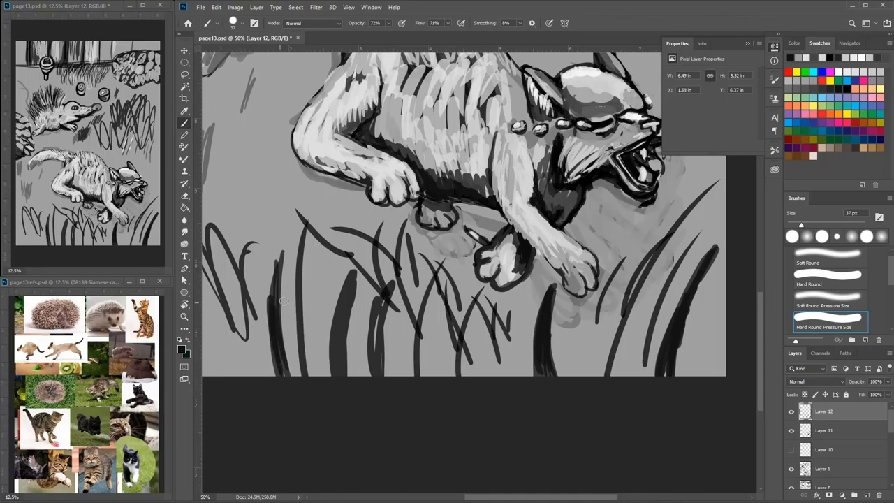
drag(346, 245, 429, 156)
mouse_move(306, 287)
mouse_down()
mouse_move(306, 169)
mouse_move(332, 127)
mouse_up()
mouse_move(332, 128)
mouse_down()
mouse_move(312, 266)
mouse_move(323, 287)
mouse_up()
drag(312, 287, 301, 216)
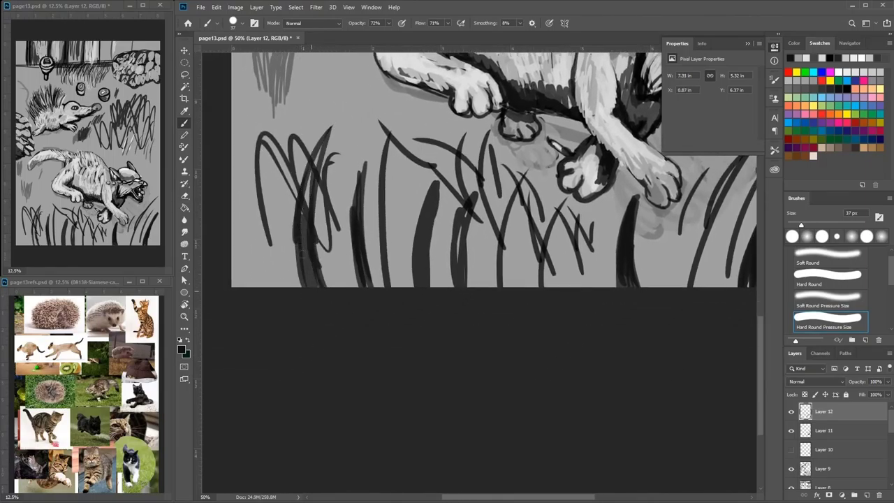
- Layer black, light grey and dark grey strokes over the thick grass clump in the page's lower left corner
mouse_move(302, 252)
mouse_down()
mouse_move(319, 140)
mouse_move(303, 285)
mouse_up()
click(863, 72)
drag(308, 230, 312, 286)
drag(316, 159, 307, 235)
click(838, 88)
drag(319, 152, 305, 251)
drag(314, 169, 305, 285)
- Paint dark grey grass blades beside the cat's hind leg and below its tail
drag(375, 244, 285, 361)
mouse_move(316, 326)
mouse_down()
mouse_move(272, 188)
mouse_move(312, 306)
mouse_up()
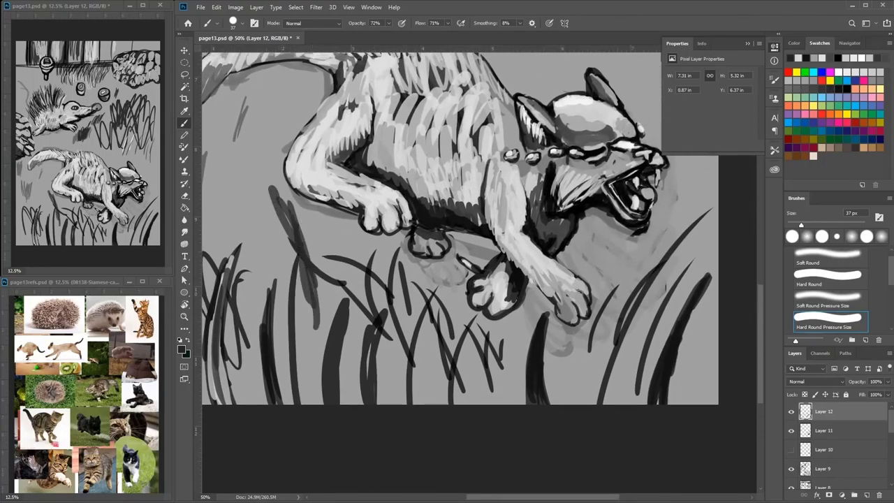
drag(260, 149, 253, 224)
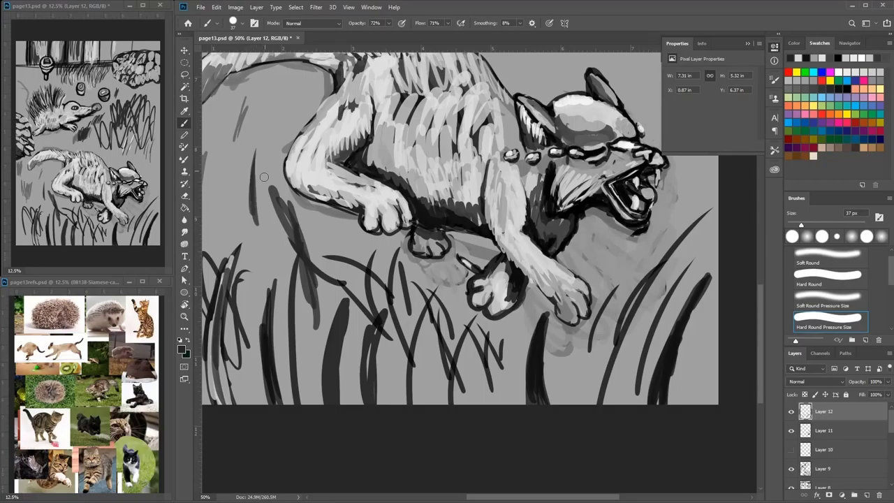
drag(249, 136, 241, 231)
drag(272, 143, 361, 155)
drag(294, 131, 289, 222)
drag(263, 130, 277, 212)
mouse_move(250, 99)
mouse_down()
mouse_move(266, 190)
mouse_move(275, 168)
mouse_up()
drag(241, 147, 264, 235)
mouse_move(315, 169)
mouse_down()
mouse_move(296, 253)
mouse_move(327, 185)
mouse_up()
- Add dark grey grass strokes between the hedgehog and the tall grass
drag(364, 213, 232, 476)
drag(413, 280, 425, 236)
drag(439, 264, 456, 220)
mouse_move(468, 321)
mouse_down()
mouse_move(479, 239)
mouse_move(501, 254)
mouse_move(472, 324)
mouse_up()
- Paint light grey highlight blades over the dark tall grass beside the hedgehog
click(798, 58)
mouse_move(521, 230)
mouse_down()
mouse_move(482, 331)
mouse_move(508, 320)
mouse_up()
drag(515, 170, 493, 269)
drag(494, 147, 479, 227)
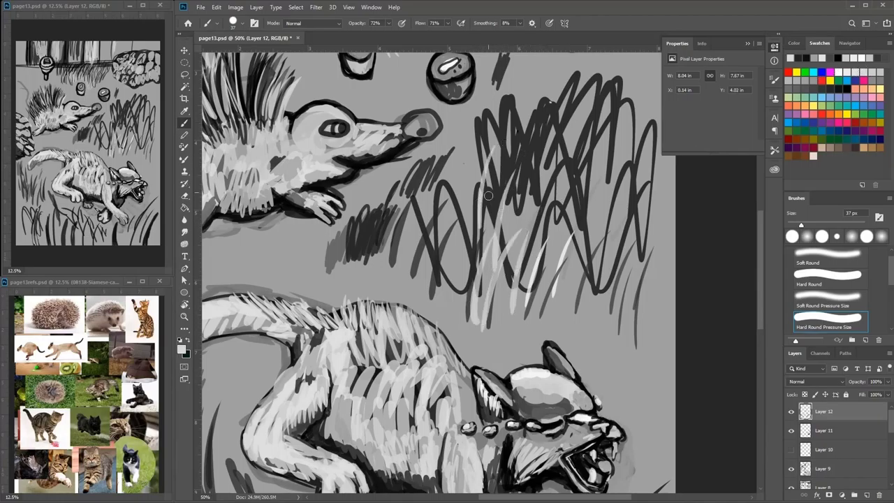
drag(534, 114, 485, 200)
drag(546, 113, 514, 169)
- Lighten the hedgehog's nose and outline the nose and snout in black with a 21 px brush
drag(426, 117, 429, 125)
click(806, 58)
right_click(452, 117)
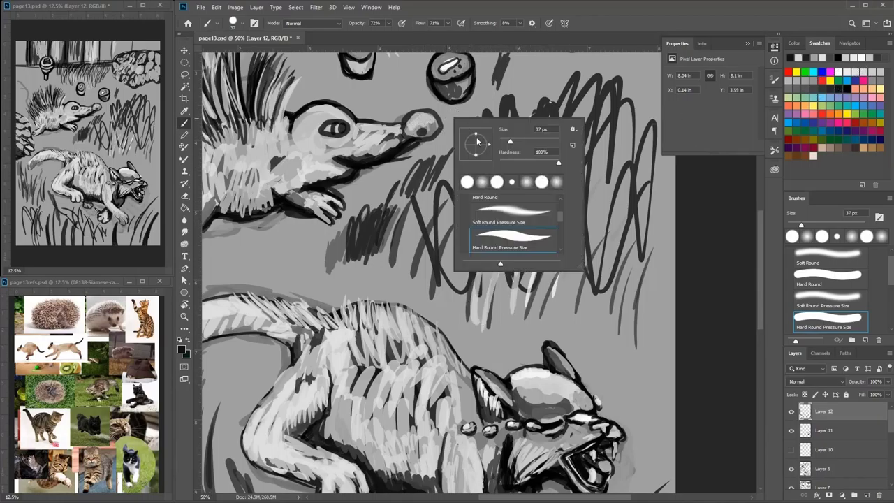
drag(509, 142, 505, 143)
drag(420, 121, 409, 128)
mouse_move(410, 129)
mouse_down()
mouse_move(418, 123)
mouse_move(435, 133)
mouse_move(419, 122)
mouse_move(426, 131)
mouse_move(428, 116)
mouse_move(411, 120)
mouse_move(419, 131)
mouse_move(374, 122)
mouse_move(362, 163)
mouse_move(331, 179)
mouse_up()
- Shade the hedgehog's snout, the back of its head and its hind foot with dark and light grey strokes
click(808, 79)
click(847, 88)
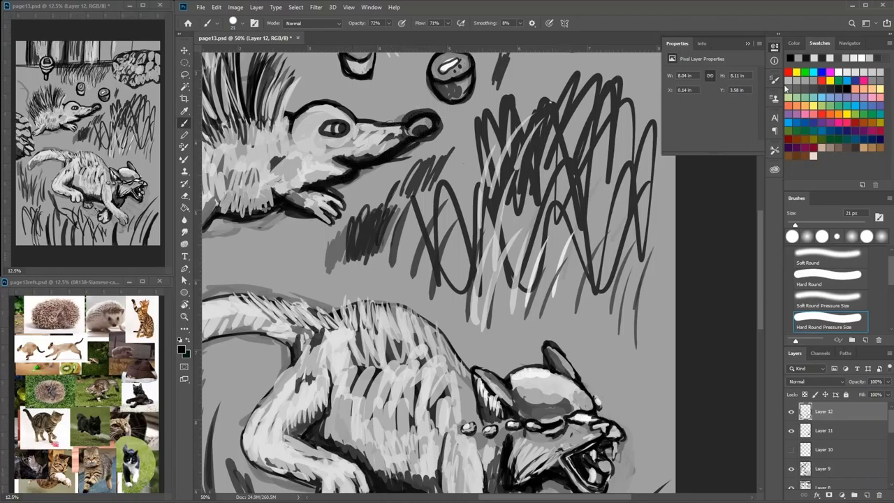
click(856, 71)
mouse_move(378, 152)
mouse_down()
mouse_move(396, 136)
mouse_move(345, 157)
mouse_move(398, 136)
mouse_move(354, 137)
mouse_move(400, 109)
mouse_up()
click(835, 88)
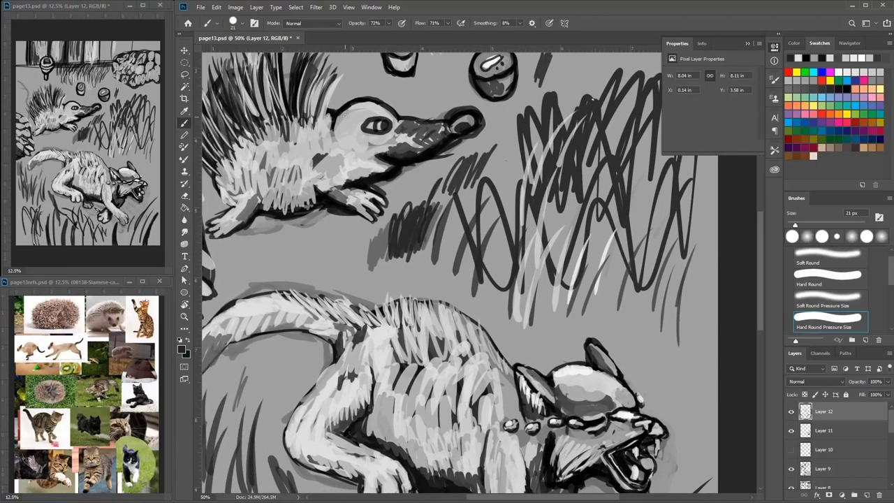
drag(341, 110, 324, 131)
drag(321, 122, 311, 156)
drag(385, 168, 441, 160)
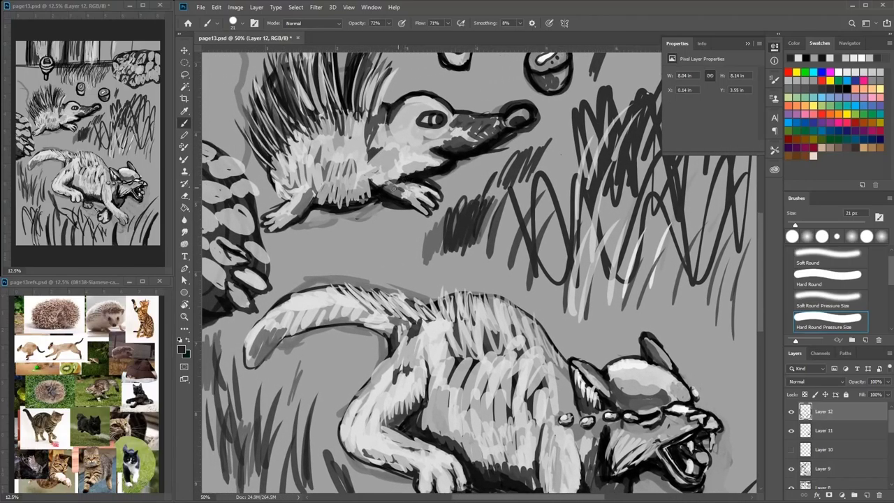
drag(300, 196, 285, 219)
- Paint light grey stones and dark gaps into the rock pile near the fence
click(836, 73)
mouse_move(464, 84)
mouse_down()
mouse_move(403, 147)
mouse_move(434, 104)
mouse_up()
drag(428, 134, 446, 103)
drag(437, 131, 451, 103)
drag(509, 70, 444, 136)
mouse_move(482, 106)
mouse_down()
mouse_move(459, 130)
mouse_move(467, 117)
mouse_move(468, 126)
mouse_move(455, 113)
mouse_move(486, 93)
mouse_move(464, 120)
mouse_move(478, 145)
mouse_move(474, 93)
mouse_move(484, 79)
mouse_move(455, 96)
mouse_move(475, 106)
mouse_up()
click(847, 89)
mouse_move(485, 88)
mouse_down()
mouse_move(473, 98)
mouse_move(463, 73)
mouse_move(461, 98)
mouse_up()
click(855, 73)
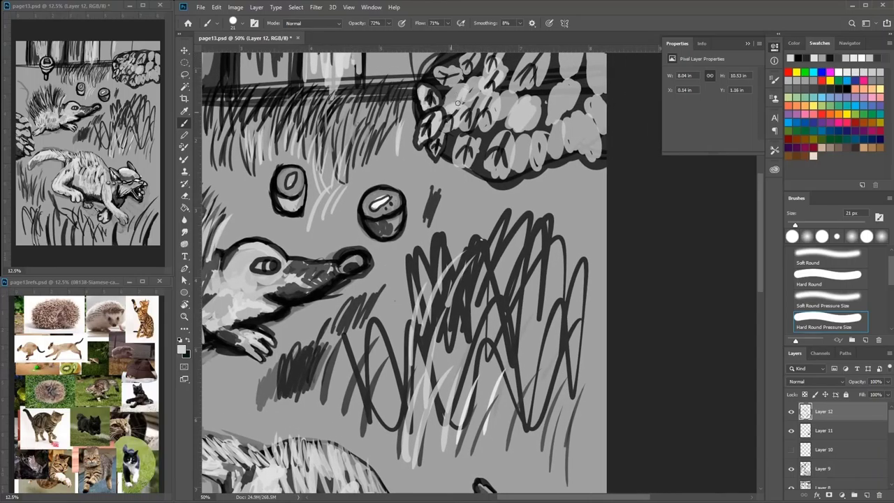
- Add black detail lines to the rock pile, the grass beneath it and the cans
key(x)
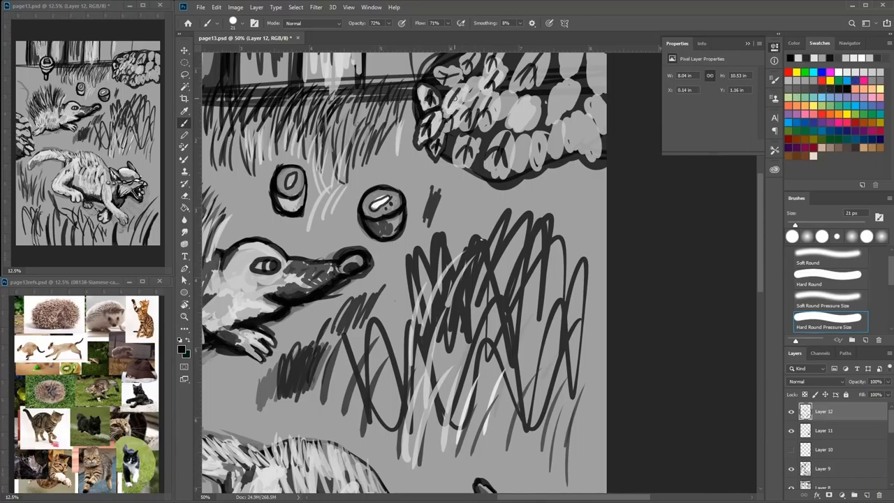
mouse_move(447, 119)
mouse_down()
mouse_move(450, 87)
mouse_move(465, 85)
mouse_move(478, 119)
mouse_move(472, 70)
mouse_up()
drag(510, 139, 434, 110)
drag(482, 144, 508, 161)
drag(402, 164, 482, 139)
drag(417, 150, 413, 163)
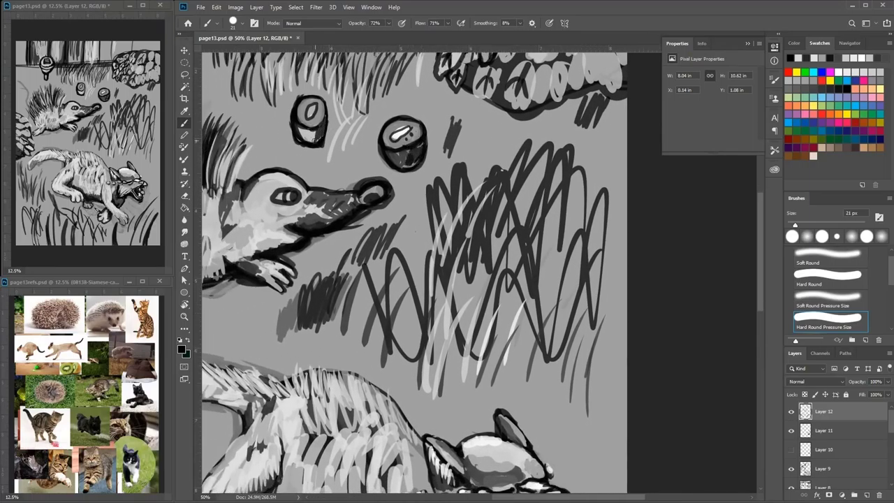
- Paint black fur strokes on the cat's belly just behind the front leg
drag(345, 336, 300, 124)
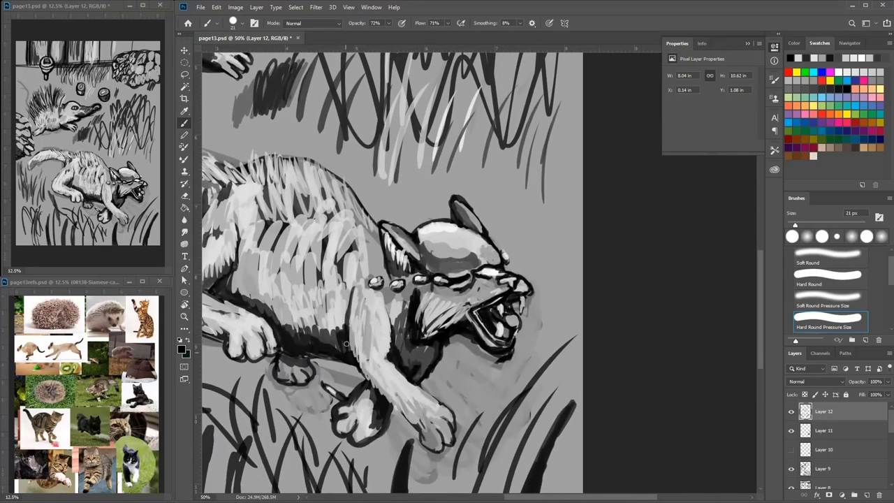
drag(345, 332, 348, 305)
drag(342, 336, 343, 294)
mouse_move(328, 345)
mouse_down()
mouse_move(340, 323)
mouse_move(328, 326)
mouse_up()
- Add short black grass strokes near the front paws and to the right of the cat's face
mouse_move(429, 365)
mouse_down()
mouse_move(371, 265)
mouse_move(463, 170)
mouse_up()
drag(419, 306, 438, 249)
drag(550, 203, 502, 280)
drag(556, 179, 573, 137)
mouse_move(550, 169)
mouse_down()
mouse_move(574, 121)
mouse_move(524, 208)
mouse_up()
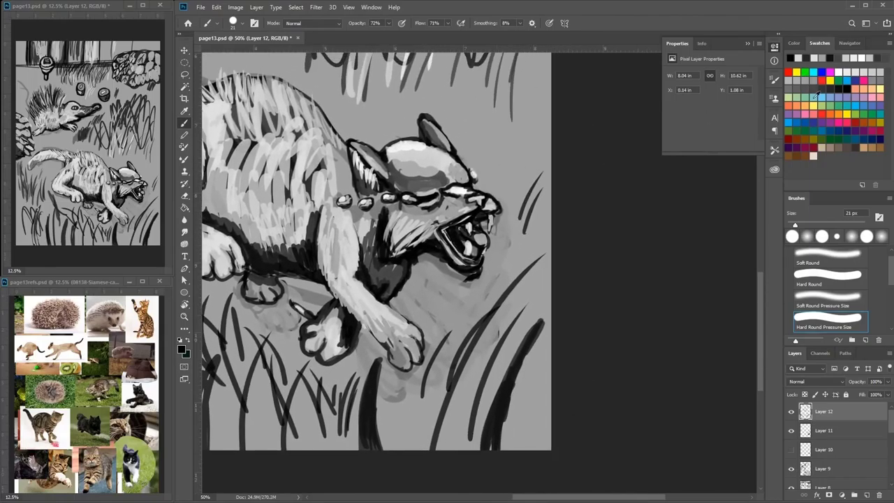
- Shade around the cat's far front paw with black and sampled grey, and darken the front paws' toe lines
mouse_move(344, 339)
mouse_down()
mouse_move(338, 354)
mouse_move(345, 322)
mouse_up()
alt+click(356, 357)
drag(354, 356, 355, 338)
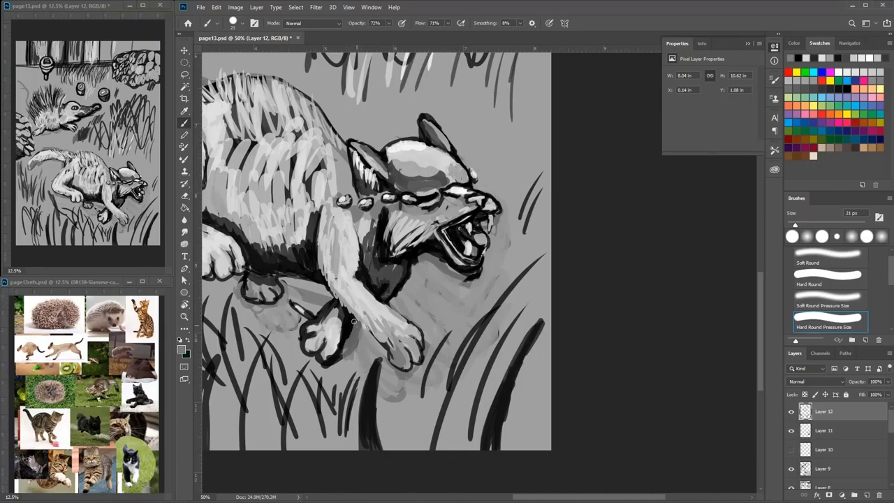
click(847, 90)
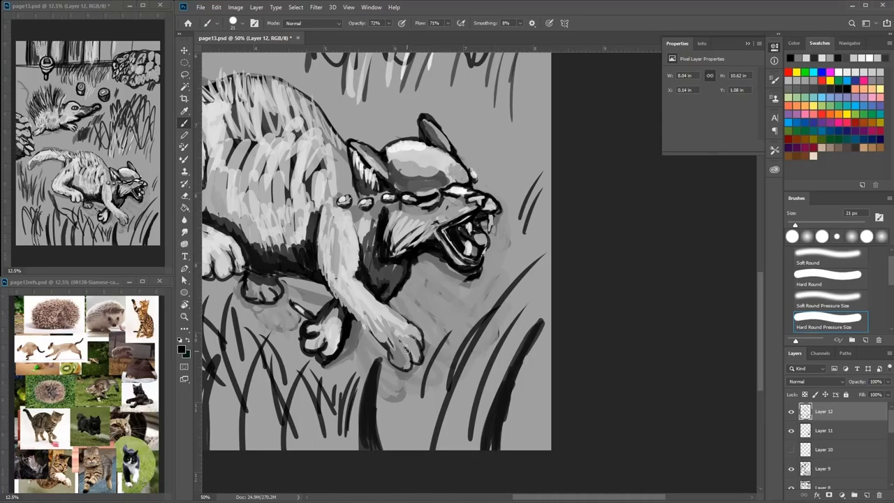
mouse_move(391, 360)
mouse_down()
mouse_move(378, 336)
mouse_move(399, 341)
mouse_up()
- Build up the grass left of the cat with long dark blades using a 56 px brush
mouse_move(432, 296)
mouse_down()
mouse_move(590, 303)
mouse_move(621, 330)
mouse_up()
mouse_move(389, 226)
mouse_down()
mouse_move(389, 249)
mouse_move(564, 224)
mouse_up()
mouse_move(388, 257)
mouse_down()
mouse_move(385, 317)
mouse_move(441, 313)
mouse_up()
right_click(377, 287)
drag(362, 293, 364, 347)
drag(379, 271, 371, 330)
drag(394, 279, 387, 337)
drag(371, 309, 380, 366)
mouse_move(348, 271)
mouse_down()
mouse_move(351, 389)
mouse_move(375, 426)
mouse_up()
drag(377, 253, 418, 430)
drag(411, 241, 396, 377)
mouse_move(430, 185)
mouse_down()
mouse_move(396, 295)
mouse_move(417, 271)
mouse_up()
drag(400, 216, 383, 279)
drag(457, 188, 444, 236)
- Add dark grass strokes below the hedgehog and more strokes to the tall grass beside it
drag(491, 208, 393, 429)
drag(445, 273, 440, 250)
drag(429, 289, 420, 261)
mouse_move(455, 294)
mouse_down()
mouse_move(451, 271)
mouse_move(467, 270)
mouse_up()
drag(527, 210, 463, 364)
drag(468, 258, 465, 171)
drag(500, 144, 463, 235)
mouse_move(482, 182)
mouse_down()
mouse_move(498, 120)
mouse_move(501, 203)
mouse_move(488, 172)
mouse_up()
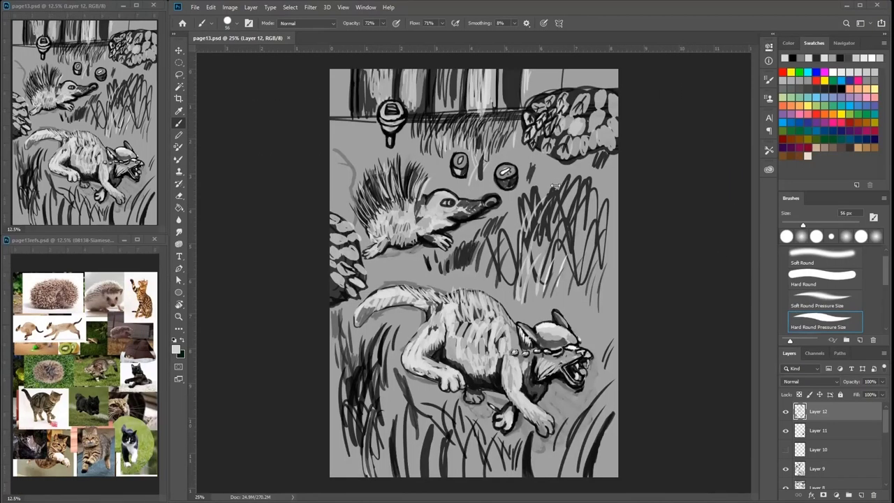
- Brush light grass strokes into the tall grass beside the hedgehog, along the fence base and around the garden lamp
drag(555, 196, 551, 173)
drag(482, 154, 481, 179)
drag(432, 143, 437, 165)
mouse_move(417, 135)
mouse_down()
mouse_move(421, 153)
mouse_move(411, 152)
mouse_up()
mouse_move(405, 133)
mouse_down()
mouse_move(396, 154)
mouse_move(383, 151)
mouse_up()
mouse_move(360, 126)
mouse_down()
mouse_move(373, 137)
mouse_move(371, 113)
mouse_up()
drag(366, 130, 352, 111)
- Shade the leftmost fence planks behind the garden lamp with light and dark grey strokes
mouse_move(351, 132)
mouse_down()
mouse_move(339, 112)
mouse_move(373, 83)
mouse_move(393, 81)
mouse_move(381, 81)
mouse_move(389, 96)
mouse_move(376, 71)
mouse_up()
click(827, 88)
click(864, 68)
drag(372, 104, 370, 70)
mouse_move(340, 109)
mouse_down()
mouse_move(338, 70)
mouse_move(348, 70)
mouse_up()
drag(333, 117, 348, 112)
mouse_move(334, 109)
mouse_down()
mouse_move(346, 81)
mouse_move(365, 75)
mouse_move(341, 90)
mouse_move(342, 70)
mouse_up()
click(826, 89)
mouse_move(348, 112)
mouse_down()
mouse_move(348, 70)
mouse_move(340, 116)
mouse_up()
drag(335, 71, 333, 117)
- Paint over the dark middle fence plank with light grey vertical strokes
mouse_move(439, 113)
mouse_down()
mouse_move(439, 68)
mouse_move(461, 68)
mouse_up()
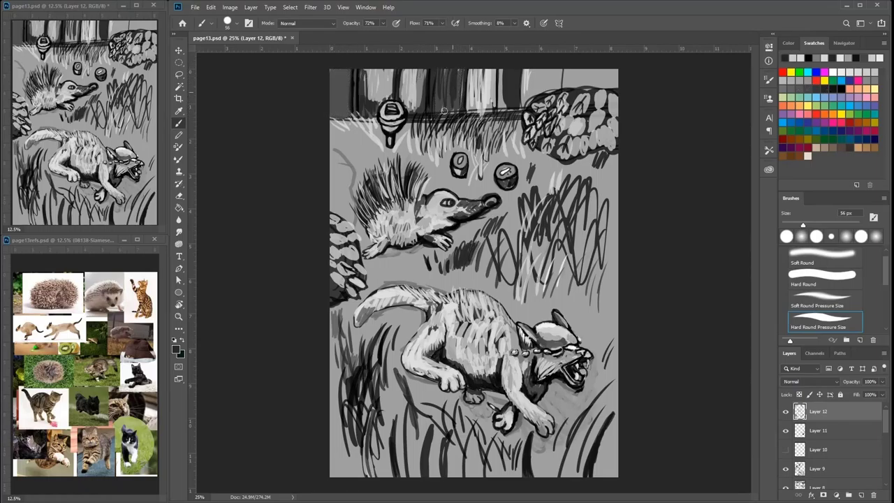
click(865, 72)
mouse_move(438, 106)
mouse_down()
mouse_move(438, 75)
mouse_move(437, 114)
mouse_up()
mouse_move(433, 116)
mouse_down()
mouse_move(437, 55)
mouse_move(442, 70)
mouse_up()
mouse_move(448, 70)
mouse_down()
mouse_move(451, 110)
mouse_move(456, 69)
mouse_up()
drag(460, 72, 458, 108)
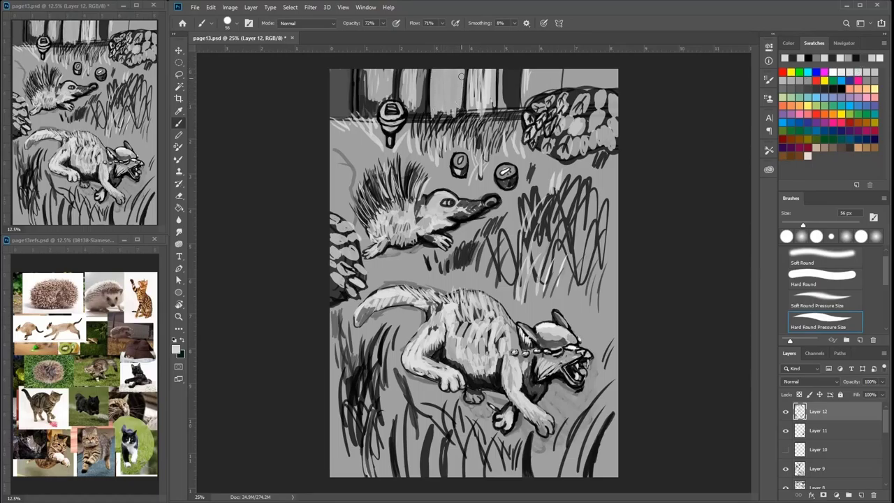
- Touch up the light strokes at the fence's left end and draw dark gaps between the planks above the bush
mouse_move(351, 100)
mouse_down()
mouse_move(352, 70)
mouse_move(347, 115)
mouse_up()
mouse_move(342, 112)
mouse_down()
mouse_move(340, 70)
mouse_move(332, 109)
mouse_up()
mouse_move(332, 109)
mouse_down()
mouse_move(346, 115)
mouse_move(353, 102)
mouse_up()
mouse_move(352, 104)
mouse_down()
mouse_move(339, 118)
mouse_move(331, 108)
mouse_up()
drag(503, 71, 502, 108)
mouse_move(510, 110)
mouse_down()
mouse_move(517, 61)
mouse_move(519, 110)
mouse_move(496, 70)
mouse_move(526, 102)
mouse_up()
click(799, 58)
drag(560, 69, 561, 92)
drag(595, 69, 597, 89)
- Paint a dark grey ground shadow beneath the cat's body, hind legs and front paws
mouse_move(580, 172)
mouse_down()
mouse_move(605, 151)
mouse_move(606, 209)
mouse_move(603, 183)
mouse_move(618, 216)
mouse_move(523, 142)
mouse_up()
key(ctrl+plus)
key(ctrl+plus)
click(819, 89)
mouse_move(354, 370)
mouse_down()
mouse_move(363, 404)
mouse_move(382, 399)
mouse_up()
drag(449, 327, 519, 191)
mouse_move(360, 306)
mouse_down()
mouse_move(371, 337)
mouse_move(338, 280)
mouse_move(300, 265)
mouse_move(332, 310)
mouse_up()
mouse_move(378, 337)
mouse_down()
mouse_move(372, 309)
mouse_move(402, 317)
mouse_move(395, 313)
mouse_move(410, 351)
mouse_move(423, 348)
mouse_move(430, 328)
mouse_move(378, 303)
mouse_up()
mouse_move(442, 326)
mouse_down()
mouse_move(417, 323)
mouse_move(451, 327)
mouse_move(457, 338)
mouse_move(447, 346)
mouse_move(460, 357)
mouse_up()
mouse_move(531, 370)
mouse_down()
mouse_move(551, 380)
mouse_move(530, 354)
mouse_move(520, 369)
mouse_up()
mouse_move(604, 350)
mouse_down()
mouse_move(531, 322)
mouse_move(556, 311)
mouse_move(527, 296)
mouse_move(490, 301)
mouse_move(512, 289)
mouse_up()
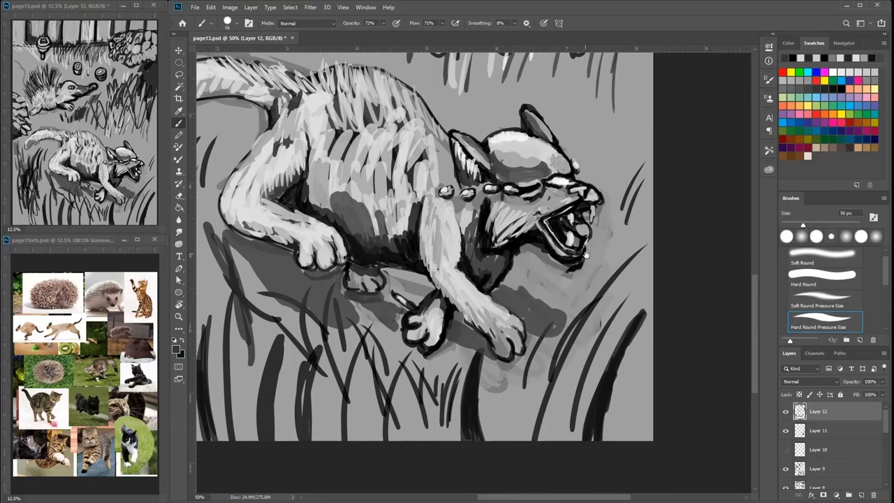
mouse_move(629, 270)
mouse_down()
mouse_move(535, 221)
mouse_move(550, 205)
mouse_up()
drag(517, 277, 588, 344)
- Shade the cat's belly and flank with a dark stroke and light fur strokes
drag(368, 198, 388, 235)
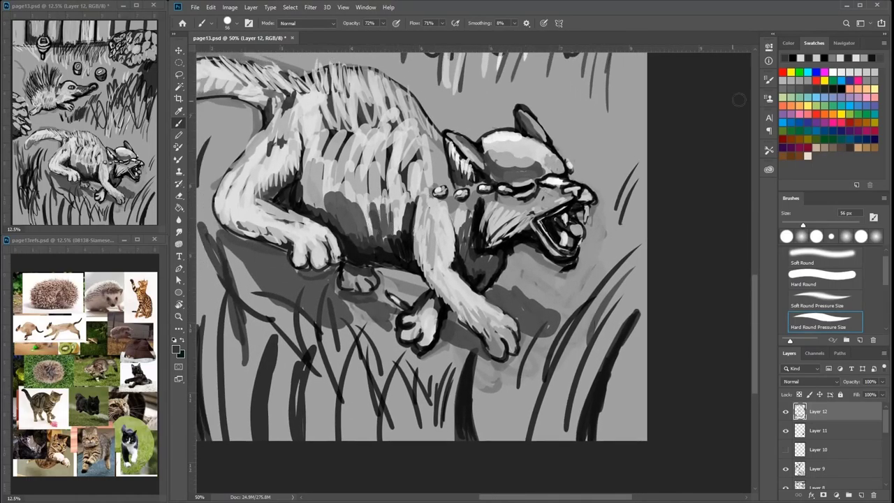
click(851, 74)
mouse_move(384, 201)
mouse_down()
mouse_move(381, 232)
mouse_move(390, 238)
mouse_up()
drag(405, 202, 403, 232)
drag(372, 192, 370, 234)
mouse_move(350, 183)
mouse_down()
mouse_move(360, 229)
mouse_move(345, 222)
mouse_up()
mouse_move(325, 195)
mouse_down()
mouse_move(334, 220)
mouse_move(320, 212)
mouse_up()
mouse_move(307, 184)
mouse_down()
mouse_move(313, 197)
mouse_move(395, 204)
mouse_up()
drag(337, 155, 306, 174)
mouse_move(318, 167)
mouse_down()
mouse_move(298, 181)
mouse_move(283, 215)
mouse_move(308, 241)
mouse_move(356, 252)
mouse_up()
drag(393, 189, 440, 223)
- Shade the cat's hind paws with dark grey and add a light accent
click(815, 89)
drag(393, 269, 411, 277)
drag(402, 266, 434, 297)
mouse_move(427, 282)
mouse_down()
mouse_move(417, 295)
mouse_move(410, 286)
mouse_up()
mouse_move(407, 281)
mouse_down()
mouse_move(367, 256)
mouse_move(392, 266)
mouse_up()
click(858, 73)
mouse_move(368, 253)
mouse_down()
mouse_move(403, 266)
mouse_move(429, 297)
mouse_move(412, 300)
mouse_move(370, 258)
mouse_up()
- Lighten the tip of the cat's tail and shade the tail's underside dark grey
drag(395, 226, 480, 259)
drag(342, 183, 320, 218)
drag(337, 197, 324, 219)
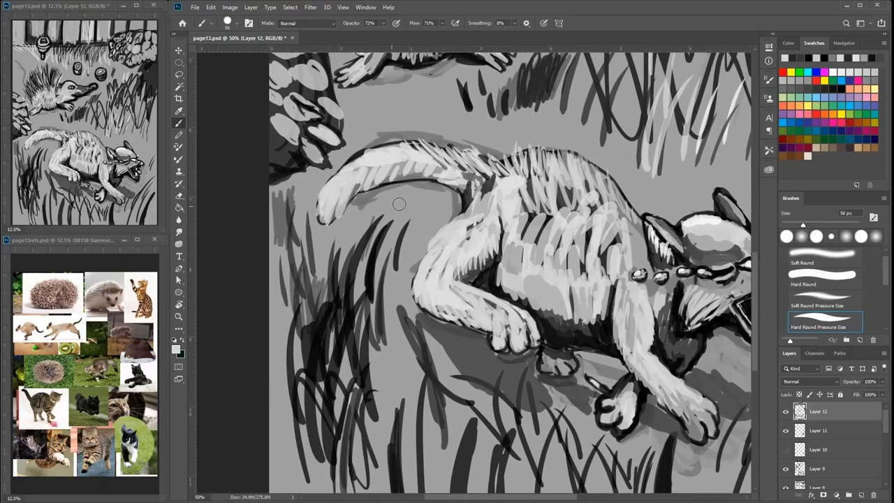
click(823, 88)
mouse_move(431, 193)
mouse_down()
mouse_move(464, 203)
mouse_move(402, 166)
mouse_move(336, 212)
mouse_up()
- Streak light fur strokes in a sampled tone across the tail's shadow, with darker strokes along its upper side
alt+click(391, 158)
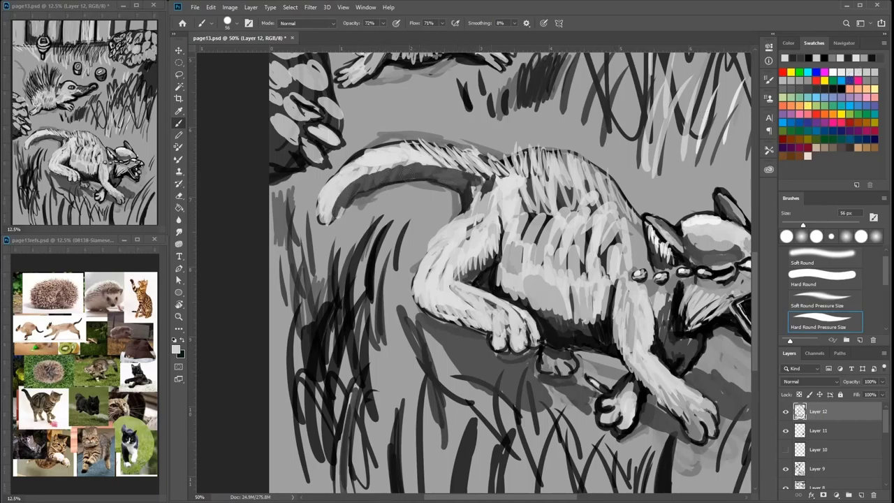
drag(422, 162, 408, 178)
drag(433, 163, 418, 180)
mouse_move(442, 165)
mouse_down()
mouse_move(429, 179)
mouse_move(481, 187)
mouse_move(374, 186)
mouse_move(336, 209)
mouse_move(349, 199)
mouse_up()
click(804, 81)
mouse_move(391, 147)
mouse_down()
mouse_move(349, 168)
mouse_move(333, 195)
mouse_up()
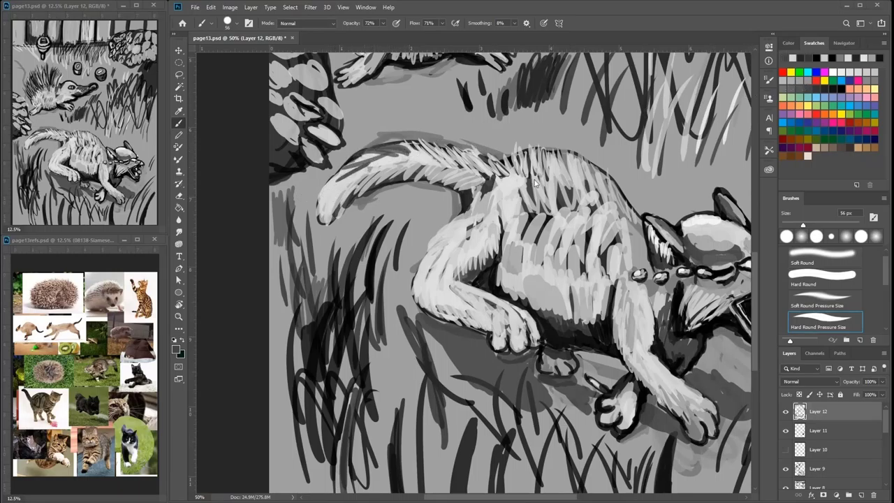
- Shade the cat's haunch and the back of its hind leg in dark grey, with light fur strokes on the thigh
click(821, 89)
mouse_move(489, 178)
mouse_down()
mouse_move(479, 207)
mouse_move(493, 251)
mouse_move(497, 238)
mouse_move(464, 272)
mouse_up()
click(853, 70)
mouse_move(490, 245)
mouse_down()
mouse_move(496, 230)
mouse_move(462, 273)
mouse_up()
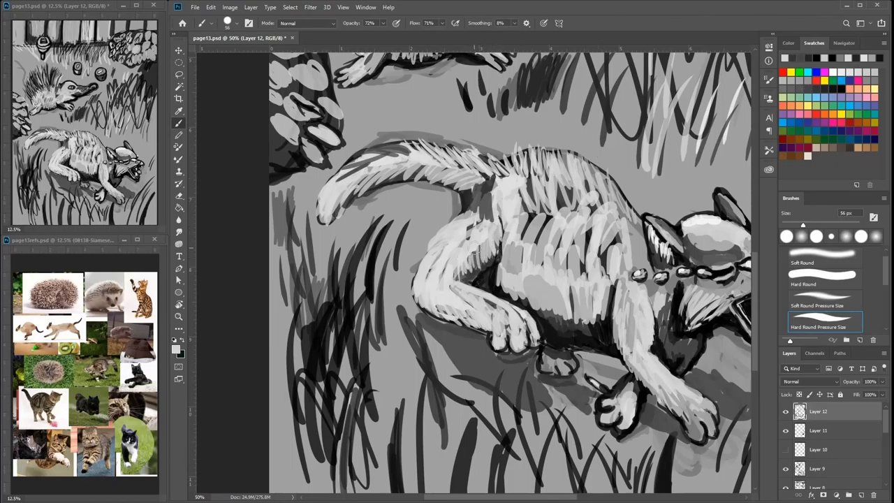
click(800, 88)
mouse_move(468, 218)
mouse_down()
mouse_move(432, 262)
mouse_move(425, 296)
mouse_move(494, 330)
mouse_move(432, 307)
mouse_move(447, 327)
mouse_move(482, 336)
mouse_move(483, 350)
mouse_move(427, 324)
mouse_up()
- Add dark strokes by the cat's hind leg and dark grass blades behind it
click(825, 90)
drag(427, 324, 407, 308)
mouse_move(403, 252)
mouse_down()
mouse_move(392, 319)
mouse_move(389, 303)
mouse_up()
drag(413, 218, 399, 273)
- Outline the lower leaves of the bush behind the cat's tail in black with a 21 px brush
drag(290, 200, 353, 245)
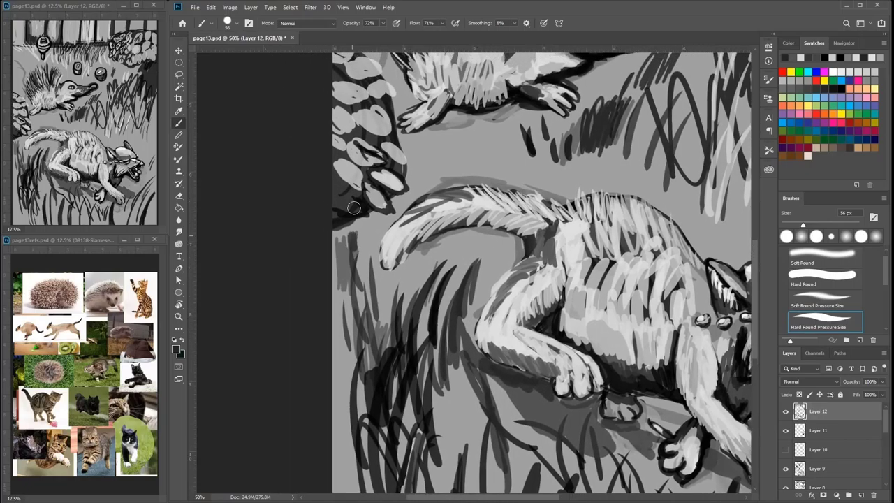
key(x)
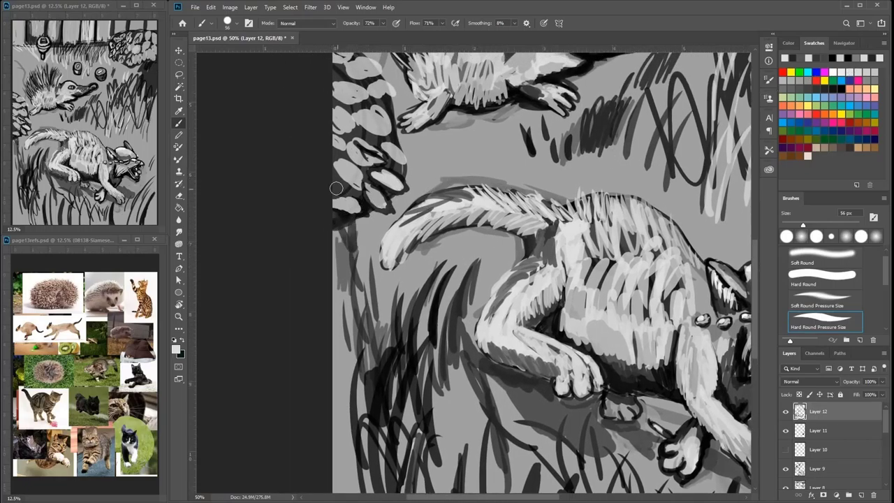
click(841, 88)
right_click(418, 165)
click(471, 189)
click(349, 184)
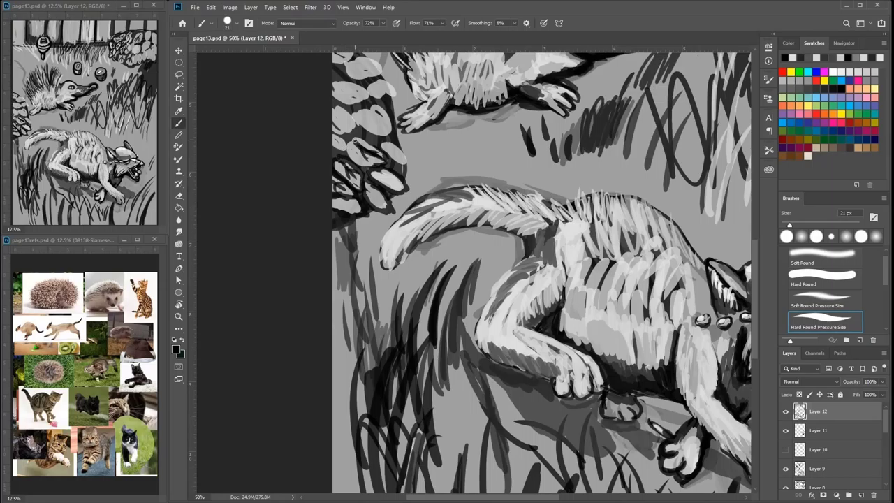
mouse_move(355, 139)
mouse_down()
mouse_move(357, 159)
mouse_move(400, 189)
mouse_move(404, 207)
mouse_up()
mouse_move(367, 171)
mouse_down()
mouse_move(386, 188)
mouse_move(392, 164)
mouse_move(364, 169)
mouse_move(404, 173)
mouse_move(376, 174)
mouse_move(396, 180)
mouse_up()
- Add a light leaf to the bush beside the hedgehog and draw dark outlines and veins on its remaining leaves
click(799, 88)
click(844, 88)
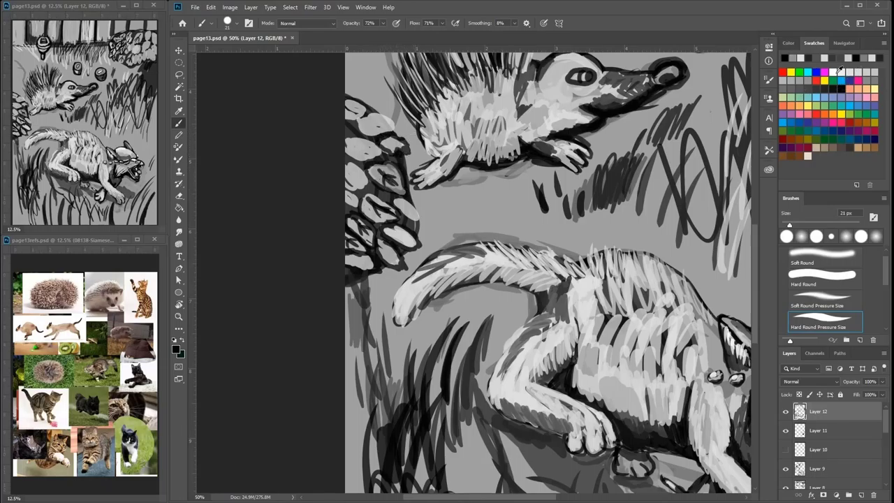
click(866, 72)
drag(395, 145, 409, 148)
click(828, 89)
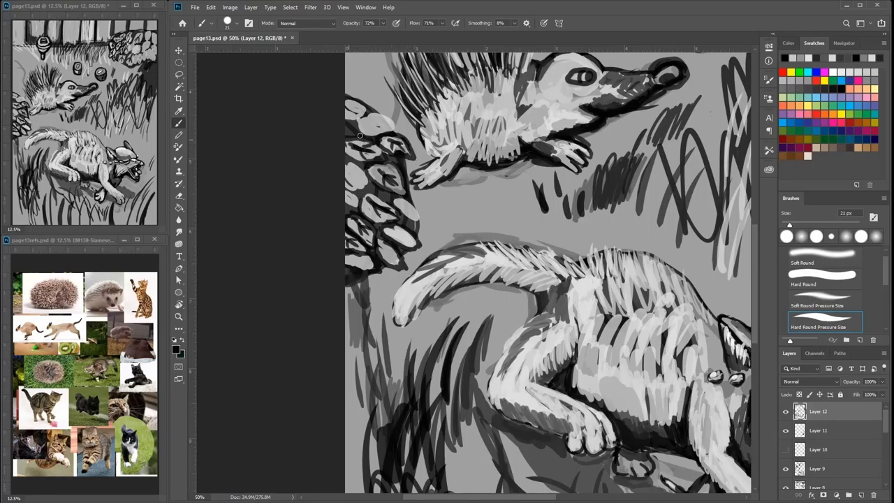
drag(366, 158, 349, 146)
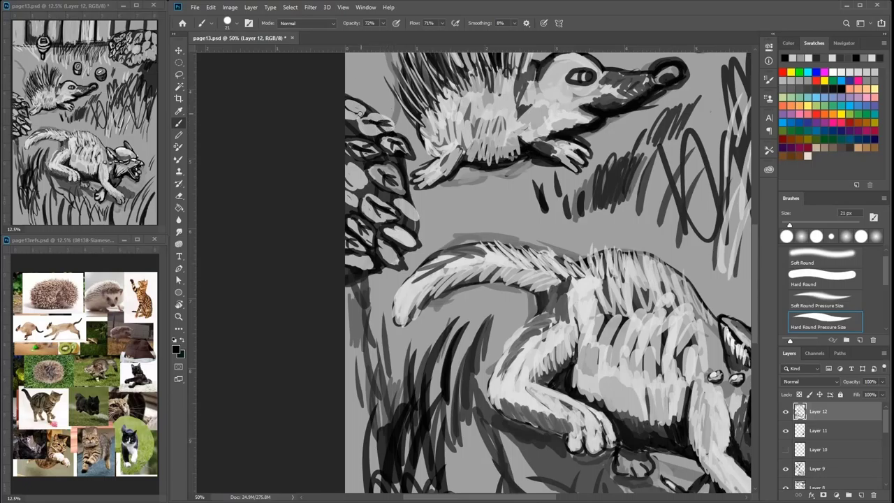
drag(352, 112, 353, 119)
drag(357, 166, 348, 208)
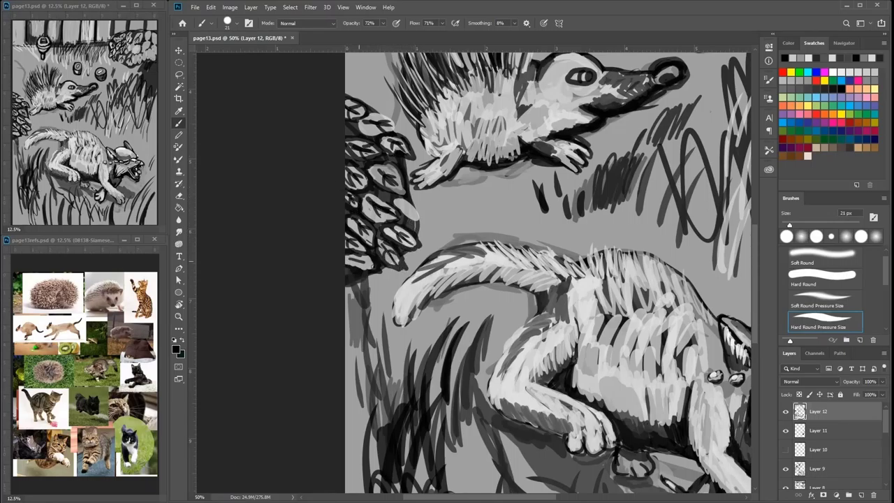
- Draw black outlines and veins on the leaves of the bush beside the fence, with dark gaps between them
drag(480, 176, 89, 425)
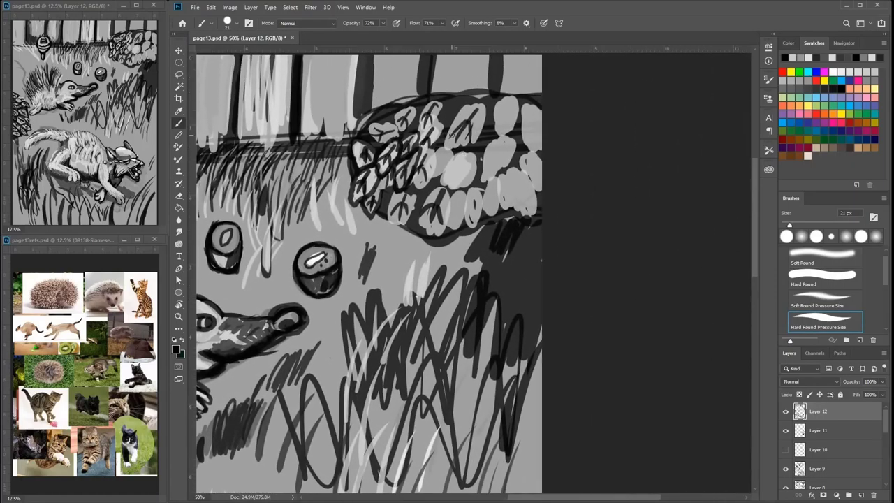
click(828, 87)
mouse_move(435, 161)
mouse_down()
mouse_move(459, 183)
mouse_move(473, 162)
mouse_move(447, 194)
mouse_move(453, 168)
mouse_move(456, 199)
mouse_move(441, 173)
mouse_move(423, 207)
mouse_move(428, 234)
mouse_move(449, 201)
mouse_move(390, 225)
mouse_move(410, 186)
mouse_move(419, 229)
mouse_up()
click(867, 69)
click(840, 89)
mouse_move(464, 196)
mouse_down()
mouse_move(448, 229)
mouse_move(464, 197)
mouse_move(481, 190)
mouse_move(472, 208)
mouse_up()
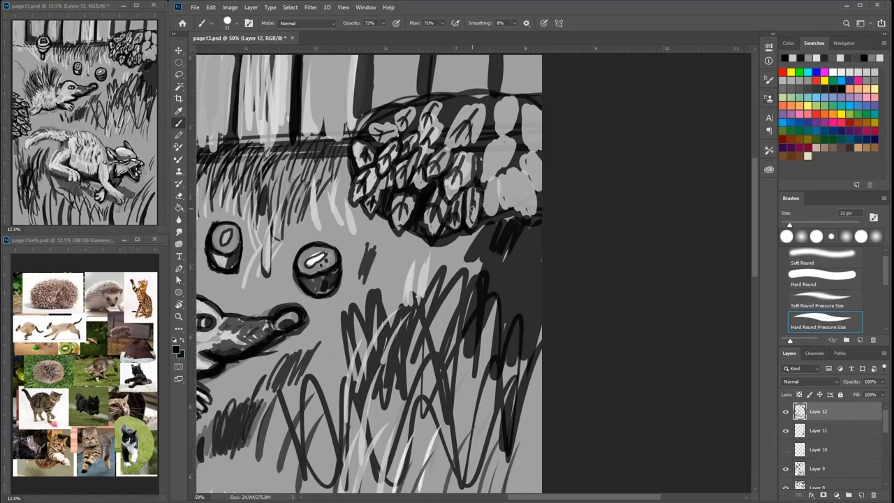
mouse_move(496, 180)
mouse_down()
mouse_move(486, 211)
mouse_move(506, 158)
mouse_move(490, 166)
mouse_move(509, 138)
mouse_move(501, 151)
mouse_move(493, 105)
mouse_move(517, 103)
mouse_move(534, 133)
mouse_move(529, 147)
mouse_up()
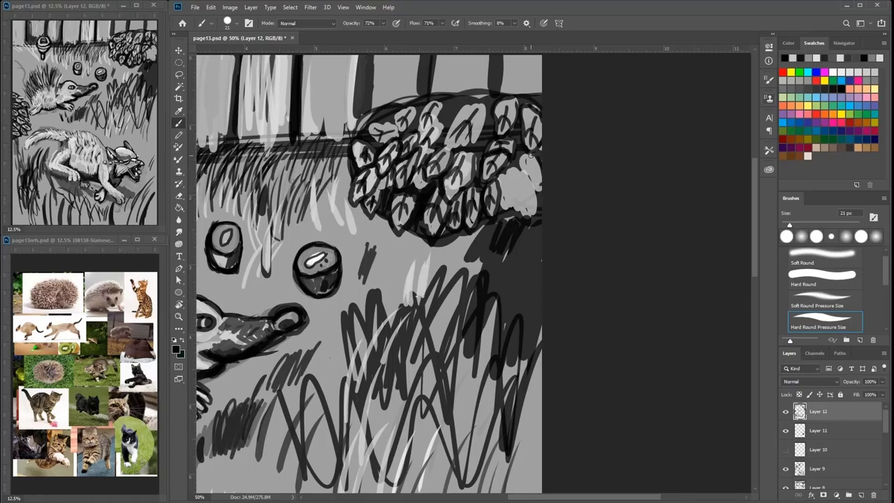
mouse_move(519, 197)
mouse_down()
mouse_move(533, 189)
mouse_move(498, 181)
mouse_up()
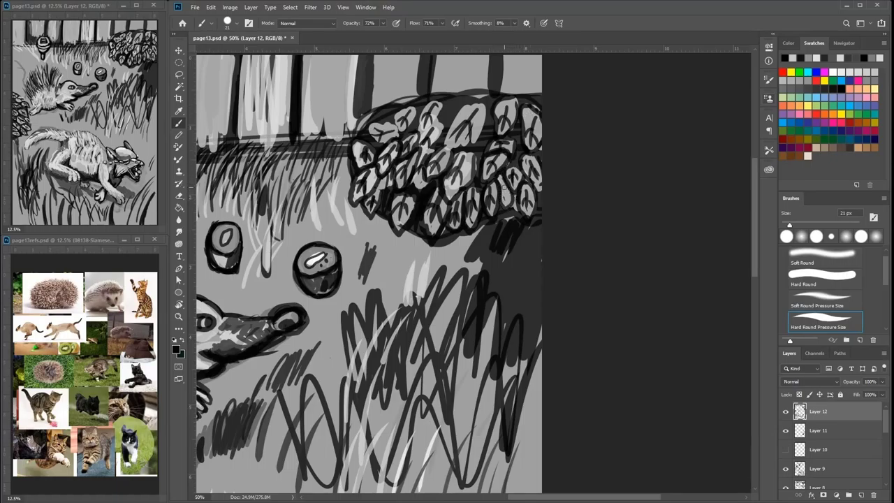
- Add light leaves along the upper part of the fence-side bush and detail them with dark outlines
click(858, 71)
mouse_move(456, 107)
mouse_down()
mouse_move(447, 125)
mouse_move(456, 110)
mouse_move(446, 108)
mouse_move(489, 127)
mouse_move(478, 155)
mouse_move(482, 133)
mouse_up()
click(836, 82)
click(857, 71)
click(841, 86)
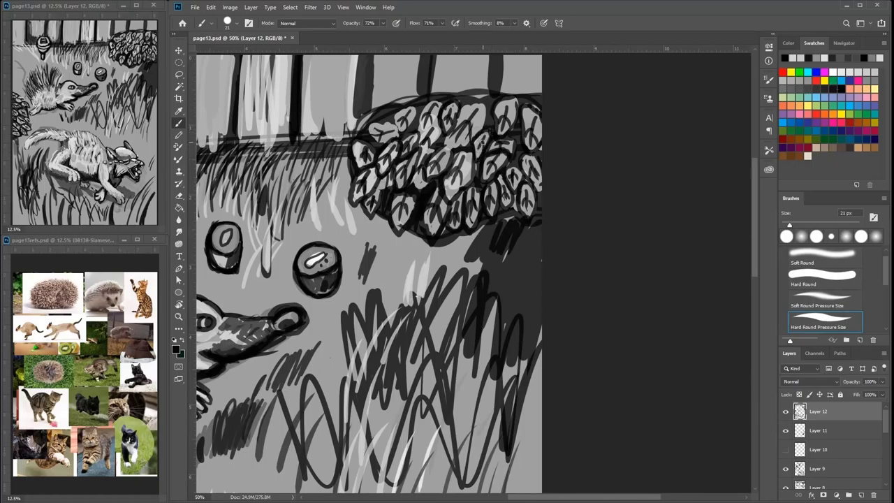
click(862, 69)
drag(377, 120, 395, 109)
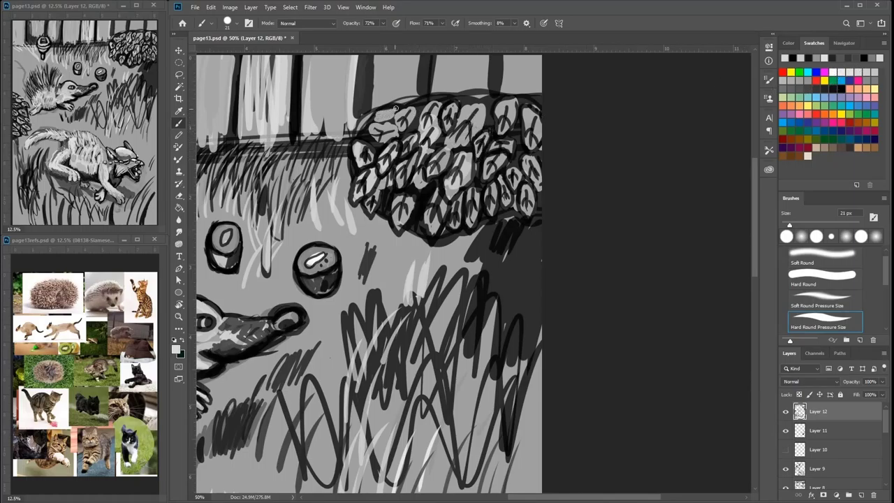
click(834, 86)
- Shade the fence planks above the bush with dark and sampled grey
drag(481, 153, 541, 227)
click(833, 89)
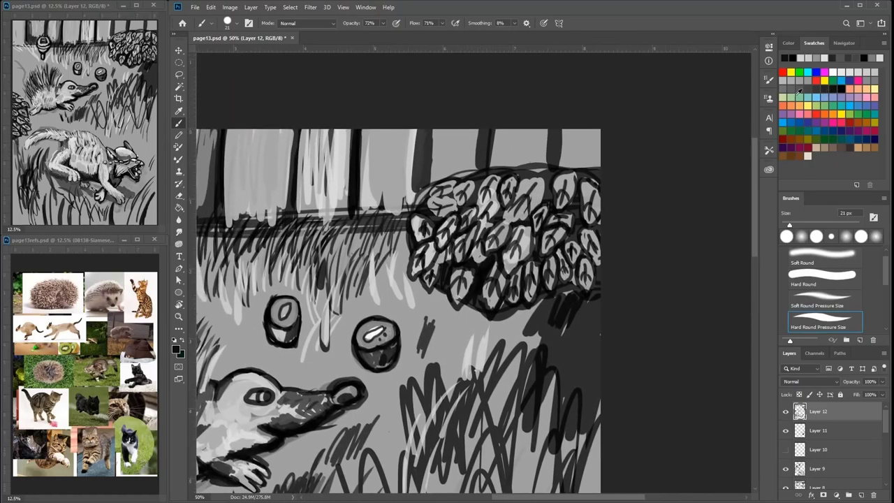
mouse_move(563, 133)
mouse_down()
mouse_move(567, 161)
mouse_move(588, 118)
mouse_move(581, 167)
mouse_up()
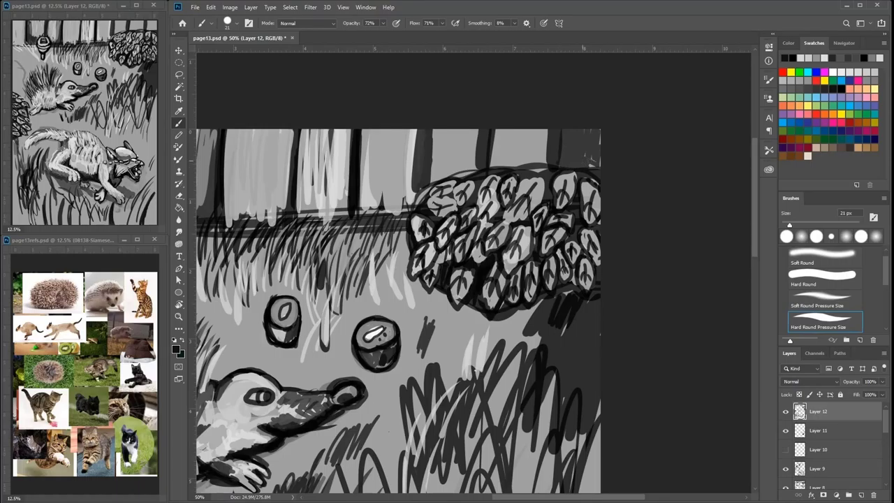
mouse_move(536, 147)
mouse_down()
mouse_move(534, 125)
mouse_move(533, 146)
mouse_move(507, 123)
mouse_move(499, 140)
mouse_move(513, 146)
mouse_move(493, 162)
mouse_move(558, 139)
mouse_move(512, 155)
mouse_move(547, 140)
mouse_move(513, 122)
mouse_move(506, 166)
mouse_move(498, 149)
mouse_move(441, 172)
mouse_move(461, 133)
mouse_up()
alt+click(555, 145)
alt+click(559, 140)
mouse_move(464, 166)
mouse_down()
mouse_move(466, 130)
mouse_move(451, 180)
mouse_up()
- Brush light vertical wood-grain strokes onto the fence planks beside the bush
key(x)
drag(447, 132, 443, 182)
mouse_move(388, 141)
mouse_down()
mouse_move(410, 154)
mouse_move(367, 211)
mouse_up()
drag(384, 173, 379, 205)
- Add broad vertical strokes to the fence plank beside the bush with a 62 px brush
click(834, 88)
right_click(437, 155)
click(499, 179)
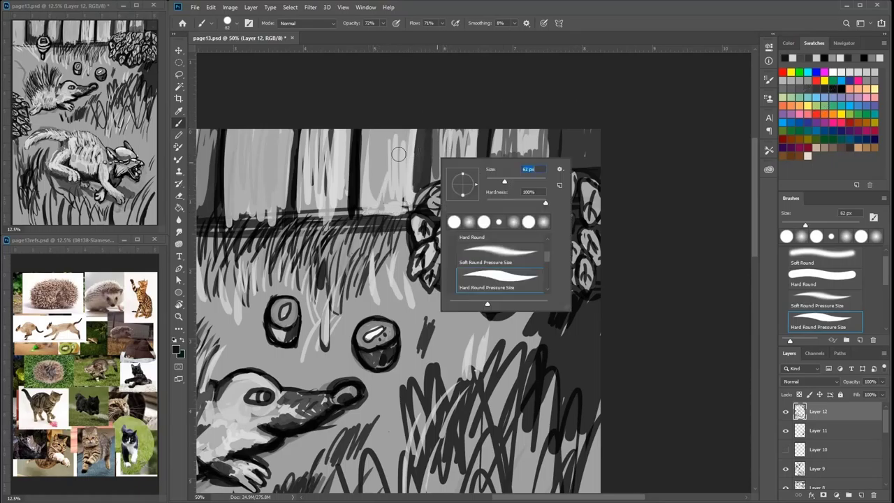
drag(399, 152, 389, 198)
drag(386, 137, 368, 200)
drag(403, 134, 401, 196)
- Shade the middle fence planks with broad grey vertical strokes
click(789, 80)
drag(388, 141, 393, 201)
mouse_move(401, 134)
mouse_down()
mouse_move(407, 199)
mouse_move(375, 197)
mouse_up()
drag(340, 133, 337, 207)
mouse_move(323, 133)
mouse_down()
mouse_move(321, 204)
mouse_move(307, 201)
mouse_move(323, 204)
mouse_move(302, 210)
mouse_move(336, 220)
mouse_up()
click(816, 82)
mouse_move(273, 132)
mouse_down()
mouse_move(283, 216)
mouse_move(281, 208)
mouse_up()
drag(261, 134, 259, 212)
mouse_move(244, 134)
mouse_down()
mouse_move(243, 213)
mouse_move(233, 215)
mouse_up()
- Continue the grey plank shading on the fence around the garden lamp
drag(201, 147, 352, 183)
mouse_move(345, 194)
mouse_down()
mouse_move(350, 234)
mouse_move(366, 226)
mouse_move(363, 169)
mouse_up()
mouse_move(376, 168)
mouse_down()
mouse_move(370, 232)
mouse_move(356, 209)
mouse_up()
drag(409, 191, 404, 137)
- Add light grass strokes around the garden lamp with a 25 px brush
click(851, 72)
right_click(415, 223)
drag(482, 252, 475, 252)
drag(320, 274, 340, 248)
mouse_move(310, 278)
mouse_down()
mouse_move(292, 253)
mouse_move(278, 251)
mouse_up()
mouse_move(297, 263)
mouse_down()
mouse_move(270, 212)
mouse_move(288, 241)
mouse_up()
mouse_move(288, 238)
mouse_down()
mouse_move(277, 198)
mouse_move(264, 201)
mouse_up()
- Streak light wood-grain strokes down the fence planks on both sides of the garden lamp
drag(281, 173, 300, 115)
drag(306, 154, 309, 113)
drag(339, 168, 337, 115)
mouse_move(332, 137)
mouse_down()
mouse_move(332, 173)
mouse_move(340, 117)
mouse_up()
drag(345, 126, 353, 187)
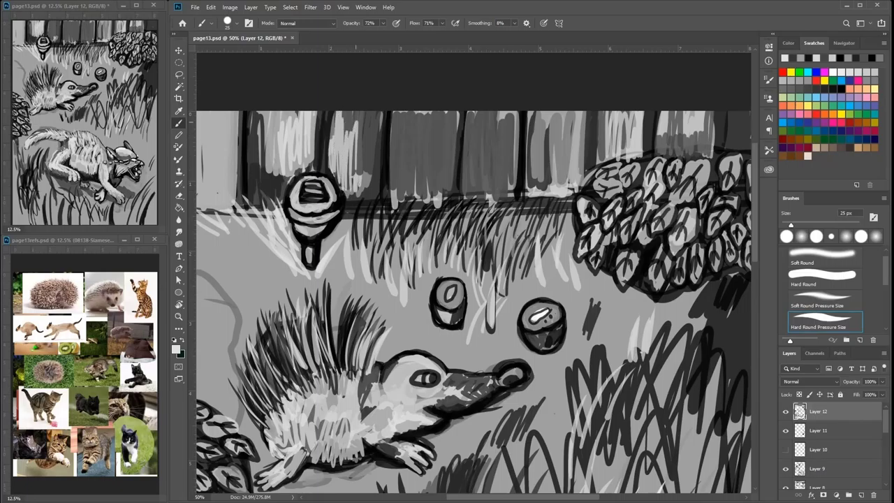
- Streak light wood-grain strokes down the fence planks above and beside the garden lamp
drag(368, 116, 359, 190)
drag(400, 158, 401, 113)
drag(405, 179, 412, 115)
mouse_move(420, 114)
mouse_down()
mouse_move(416, 183)
mouse_move(506, 196)
mouse_up()
- Shade the leftmost fence plank with broad dark strokes using an 89 px brush
click(833, 88)
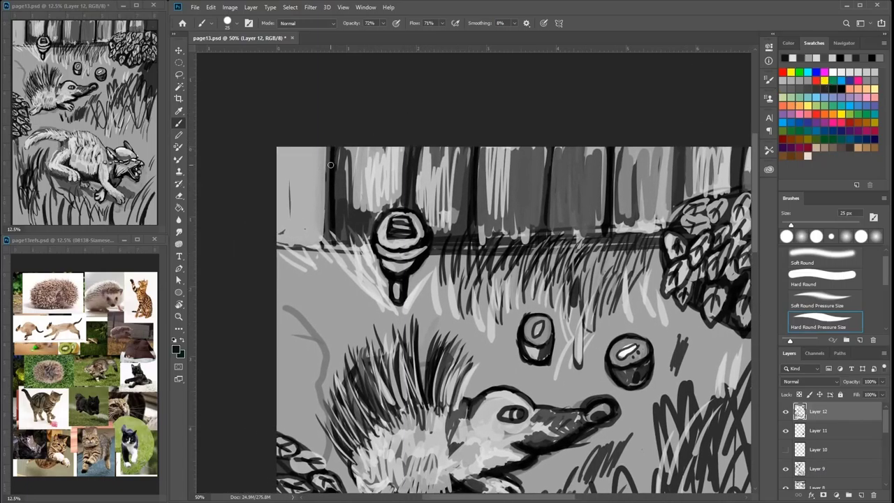
right_click(329, 165)
drag(386, 193, 405, 194)
drag(304, 155, 308, 211)
mouse_move(307, 211)
mouse_down()
mouse_move(327, 133)
mouse_move(315, 234)
mouse_up()
mouse_move(299, 158)
mouse_down()
mouse_move(288, 206)
mouse_move(283, 152)
mouse_up()
mouse_move(283, 152)
mouse_down()
mouse_move(295, 234)
mouse_move(319, 237)
mouse_up()
mouse_move(498, 197)
mouse_down()
mouse_move(419, 147)
mouse_move(436, 56)
mouse_move(427, 165)
mouse_up()
- Brighten the centres of the fence planks, including the leftmost one, with broad light grey vertical strokes
click(849, 72)
drag(483, 91, 482, 172)
mouse_move(482, 172)
mouse_down()
mouse_move(486, 90)
mouse_move(492, 170)
mouse_up()
drag(499, 92, 500, 169)
drag(434, 99, 435, 163)
drag(445, 99, 444, 155)
drag(310, 127, 386, 132)
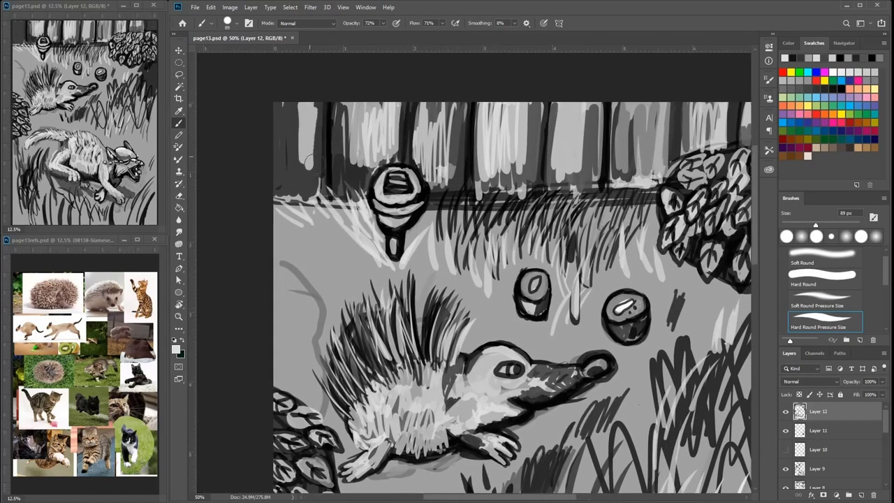
drag(322, 106, 310, 183)
mouse_move(302, 106)
mouse_down()
mouse_move(294, 181)
mouse_move(288, 165)
mouse_up()
drag(453, 144, 409, 69)
- Set the brush size to 53 px and touch up the shading on the hedgehog's belly
right_click(467, 139)
click(532, 164)
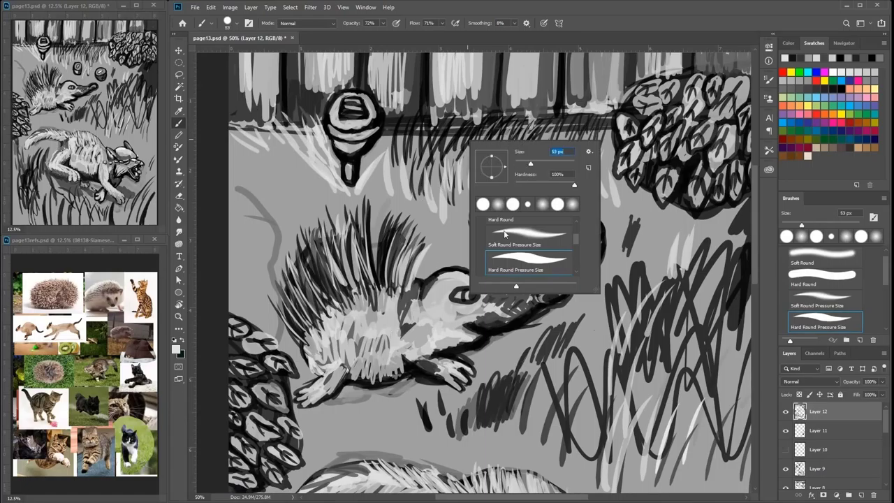
click(820, 88)
mouse_move(370, 358)
mouse_down()
mouse_move(351, 378)
mouse_move(396, 374)
mouse_up()
key(x)
drag(377, 338, 367, 376)
mouse_move(380, 340)
mouse_down()
mouse_move(391, 383)
mouse_move(457, 379)
mouse_move(454, 372)
mouse_up()
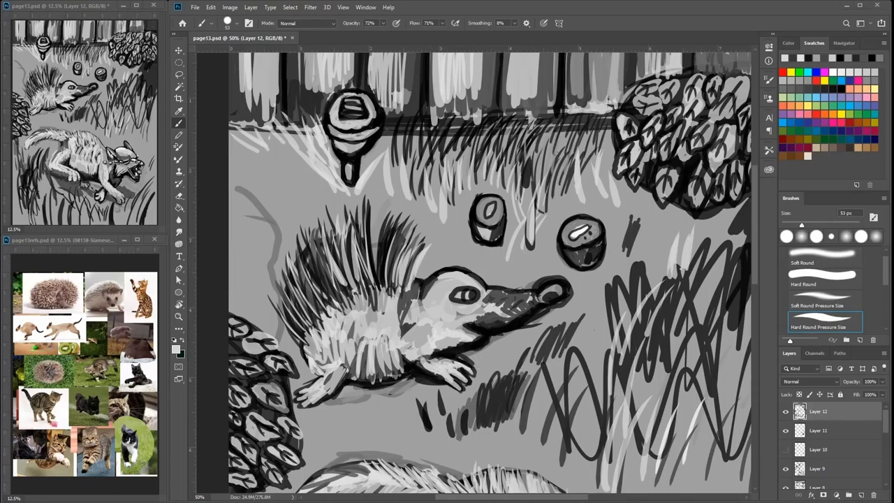
- Paint dark grass strokes below the fence, behind and around the two small round objects
key(x)
mouse_move(439, 237)
mouse_down()
mouse_move(447, 192)
mouse_move(468, 174)
mouse_up()
drag(414, 210, 457, 160)
drag(435, 220, 451, 161)
drag(452, 206, 487, 148)
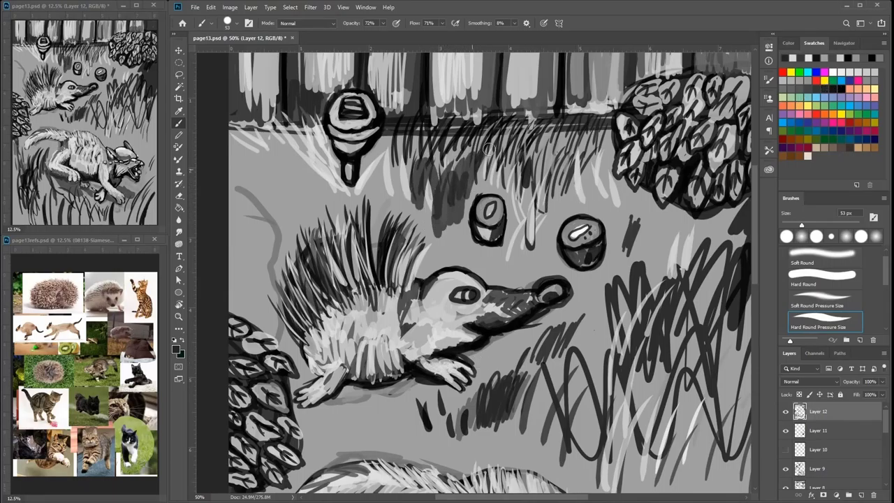
drag(503, 187, 489, 137)
drag(534, 217, 552, 140)
drag(572, 211, 602, 148)
mouse_move(546, 248)
mouse_down()
mouse_move(558, 171)
mouse_move(537, 206)
mouse_up()
drag(517, 247, 532, 193)
drag(552, 231, 593, 160)
drag(573, 204, 608, 129)
drag(561, 176, 573, 131)
- Fill the gap between the hedgehog and the cat with dark zigzag grass strokes reaching into the tall grass
scroll(489, 280, down, 5)
drag(489, 282, 537, 213)
drag(440, 285, 475, 228)
drag(412, 269, 422, 219)
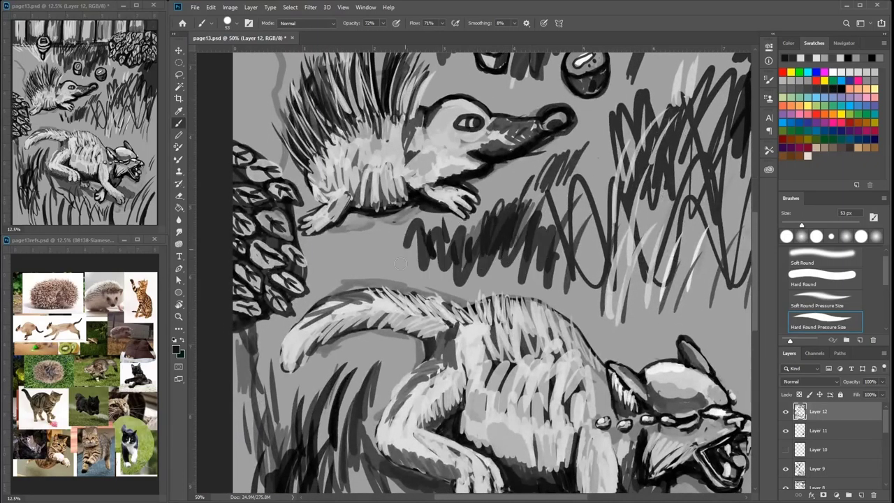
mouse_move(341, 226)
mouse_down()
mouse_move(609, 283)
mouse_move(690, 220)
mouse_up()
drag(703, 271, 728, 307)
drag(734, 278, 577, 234)
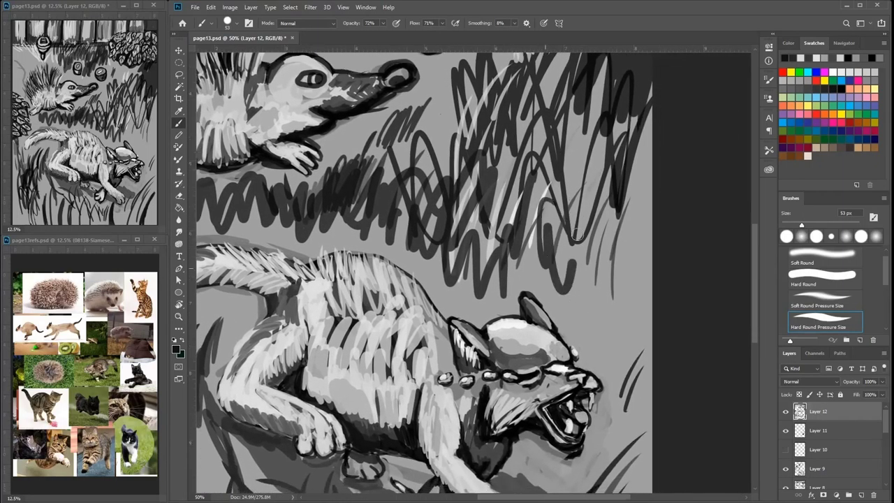
- Darken the tall grass along the page's right edge beside the cat's head with long strokes
drag(590, 279, 646, 366)
drag(611, 250, 646, 171)
drag(616, 286, 570, 57)
drag(583, 143, 555, 253)
mouse_move(578, 259)
mouse_down()
mouse_move(602, 313)
mouse_move(565, 388)
mouse_up()
mouse_move(587, 363)
mouse_down()
mouse_move(504, 279)
mouse_move(516, 250)
mouse_up()
- Shade around the cat's eye and cheek in a sampled grey with a 32 px brush
click(858, 73)
right_click(511, 177)
drag(575, 202, 568, 202)
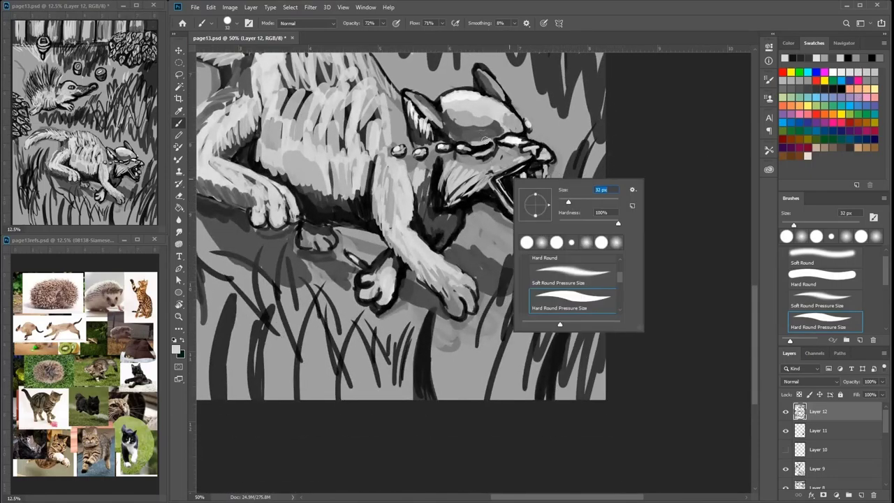
key(Return)
alt+click(484, 140)
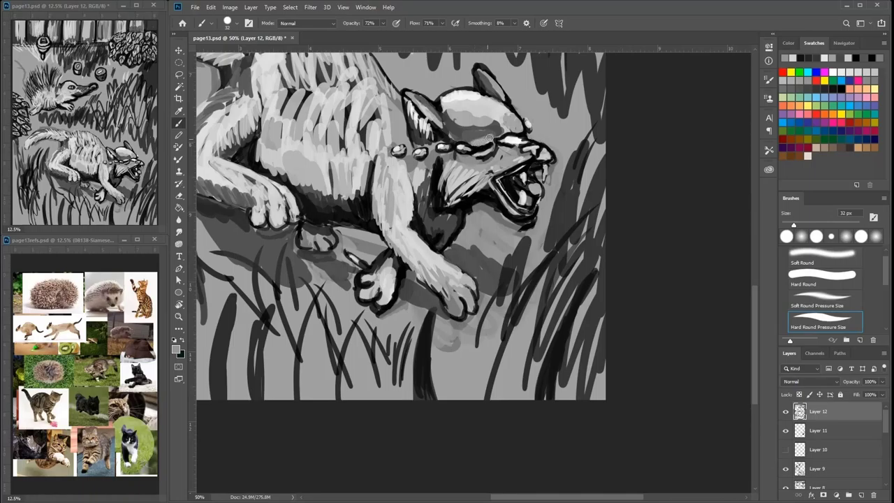
drag(470, 138, 498, 133)
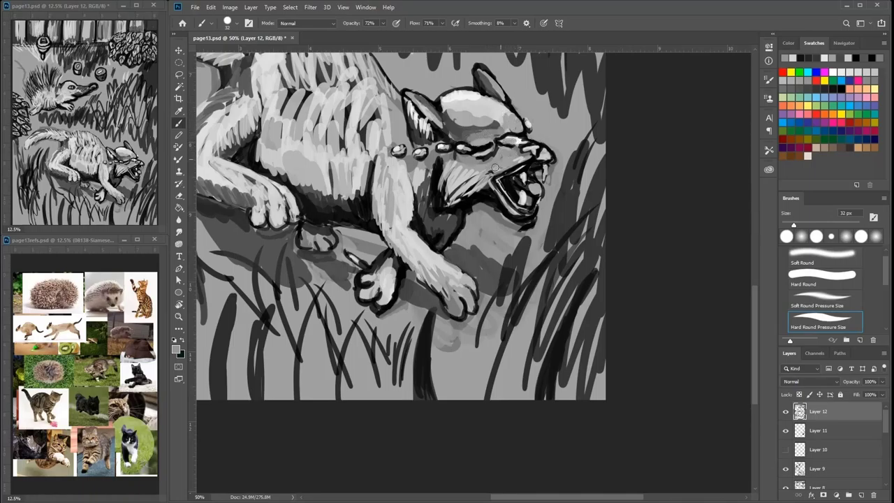
mouse_move(492, 169)
mouse_down()
mouse_move(461, 196)
mouse_move(472, 199)
mouse_move(475, 173)
mouse_move(464, 185)
mouse_move(431, 168)
mouse_move(419, 233)
mouse_up()
- Lighten the fur on the cat's cheek and the toes of its far paws
click(859, 72)
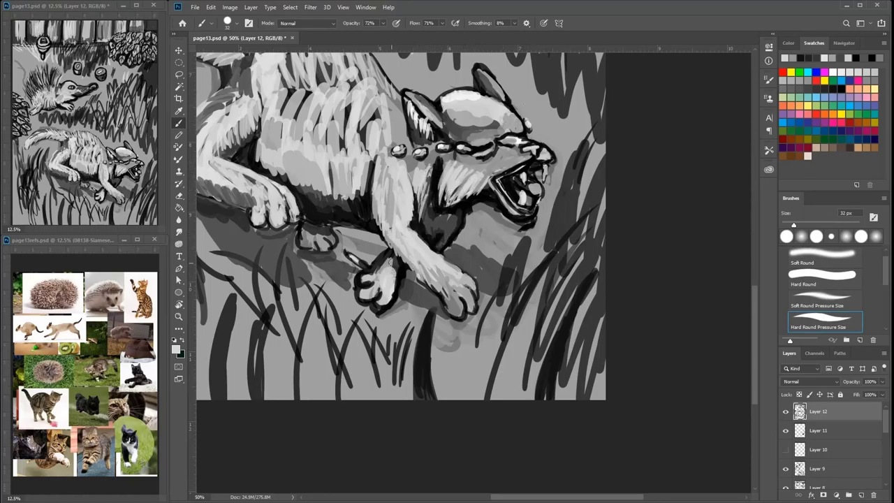
drag(392, 263, 384, 270)
mouse_move(321, 233)
mouse_down()
mouse_move(323, 245)
mouse_move(307, 245)
mouse_up()
drag(328, 236, 332, 241)
- Add light grass blades among the dark grass above and in front of the cat's head
drag(526, 100, 474, 183)
drag(529, 74, 491, 164)
drag(432, 219, 438, 269)
drag(417, 176, 422, 258)
drag(458, 160, 435, 218)
drag(356, 203, 352, 248)
drag(366, 219, 365, 249)
drag(447, 240, 451, 279)
drag(481, 248, 469, 304)
drag(506, 264, 504, 144)
- Refine the cat's eye and brow with a 17 px brush, using sampled grey, dark and black tones
alt+click(429, 191)
right_click(419, 200)
click(474, 222)
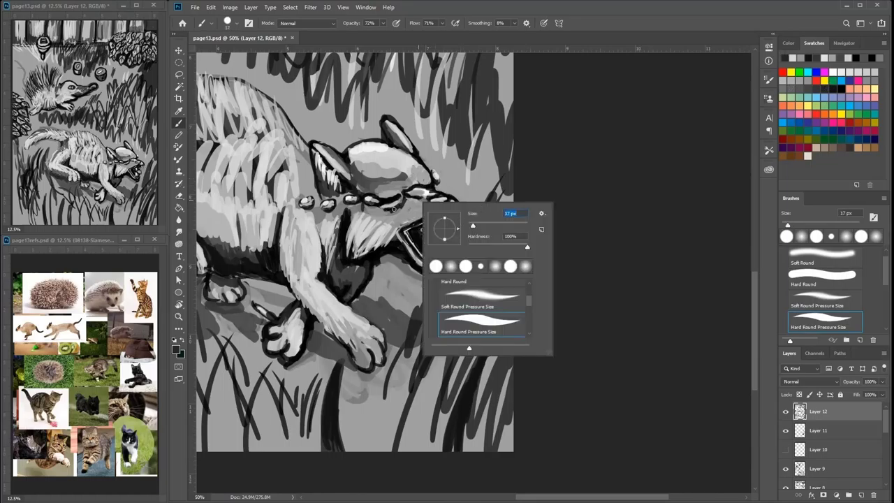
mouse_move(377, 206)
mouse_down()
mouse_move(398, 206)
mouse_move(382, 198)
mouse_up()
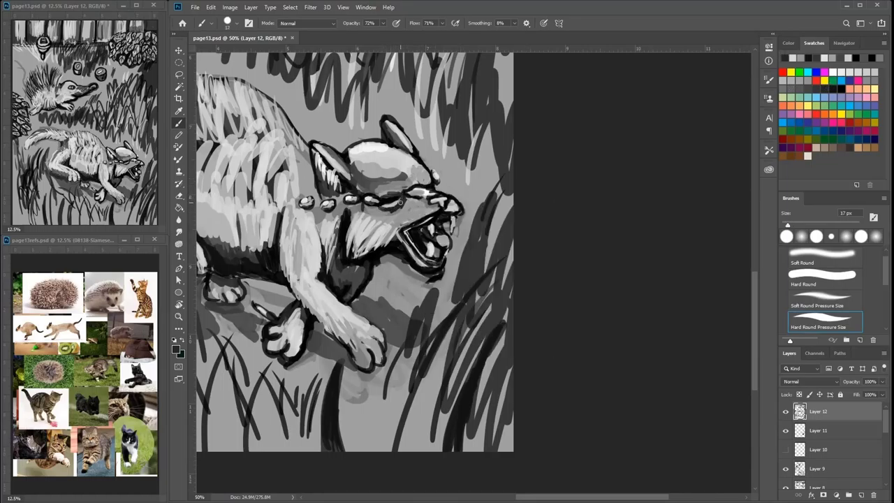
click(863, 72)
click(832, 92)
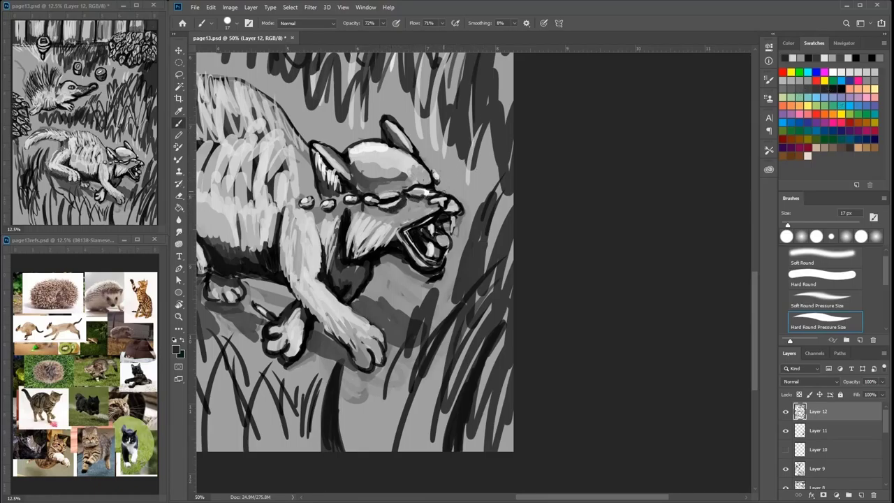
mouse_move(418, 184)
mouse_down()
mouse_move(428, 173)
mouse_move(384, 187)
mouse_up()
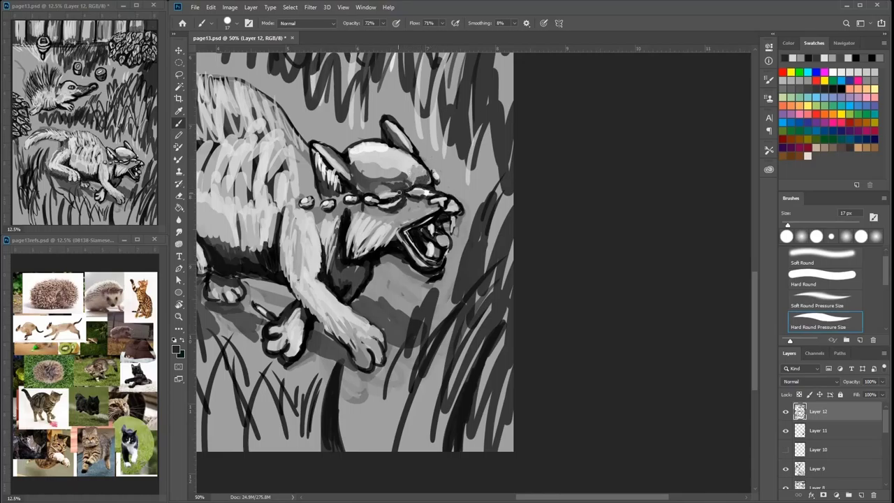
click(831, 89)
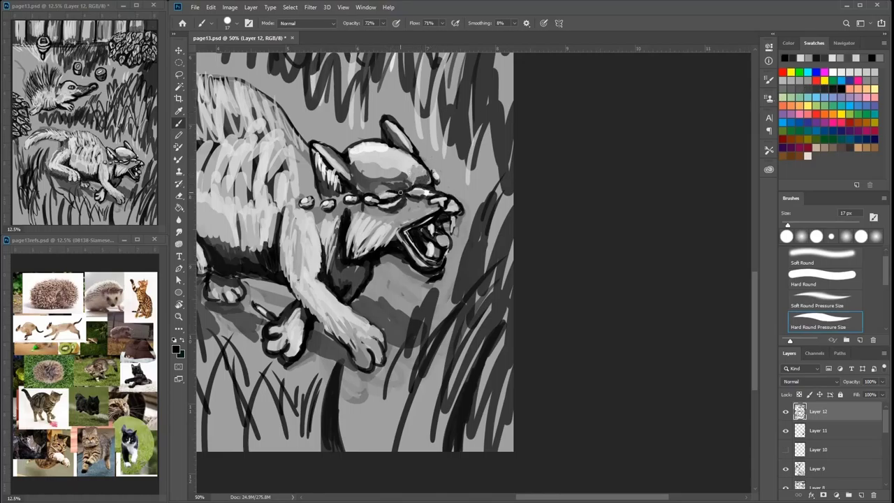
drag(432, 196, 525, 167)
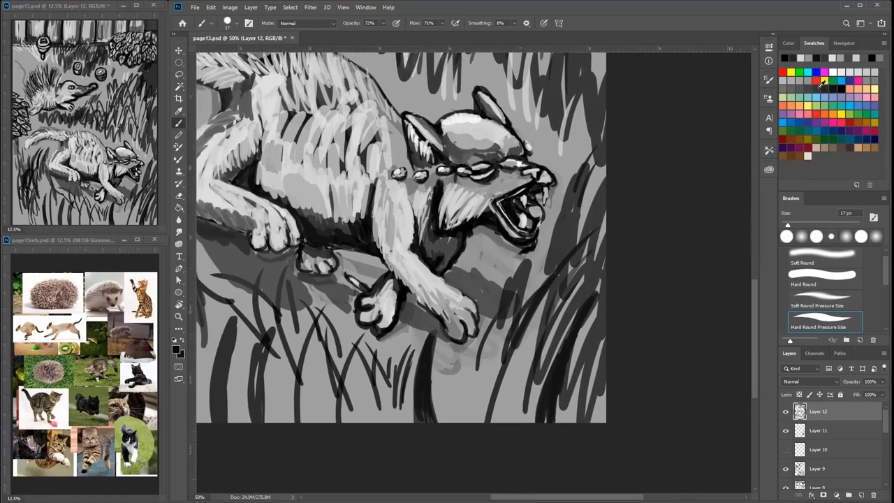
- Brighten the cat's muzzle with light fur strokes and touch up the nose with dark accents
click(798, 82)
click(867, 71)
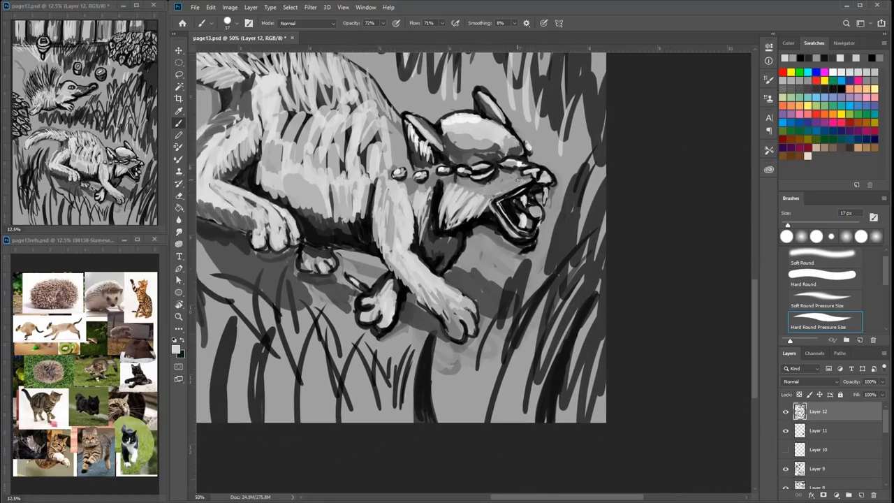
mouse_move(528, 178)
mouse_down()
mouse_move(493, 186)
mouse_move(513, 163)
mouse_move(527, 163)
mouse_up()
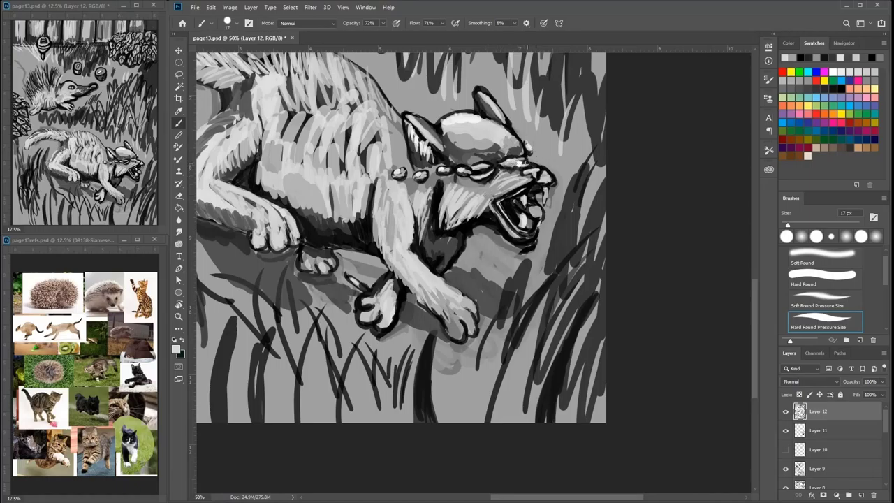
click(821, 89)
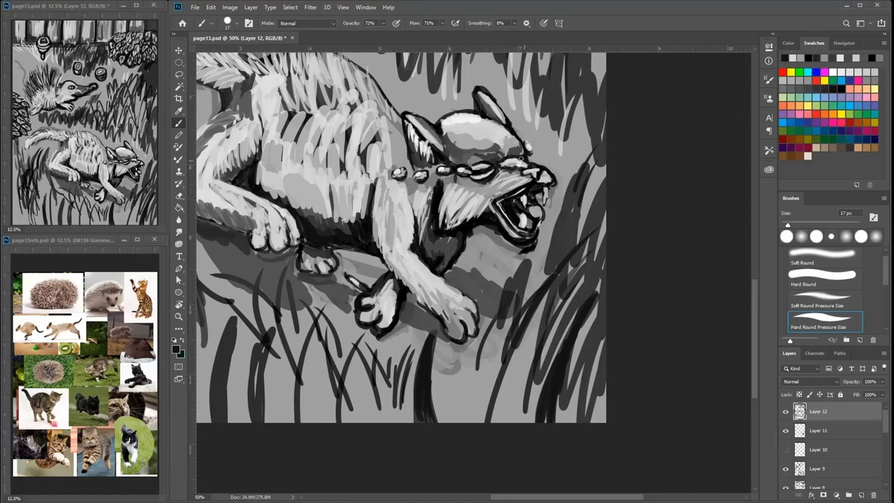
click(859, 72)
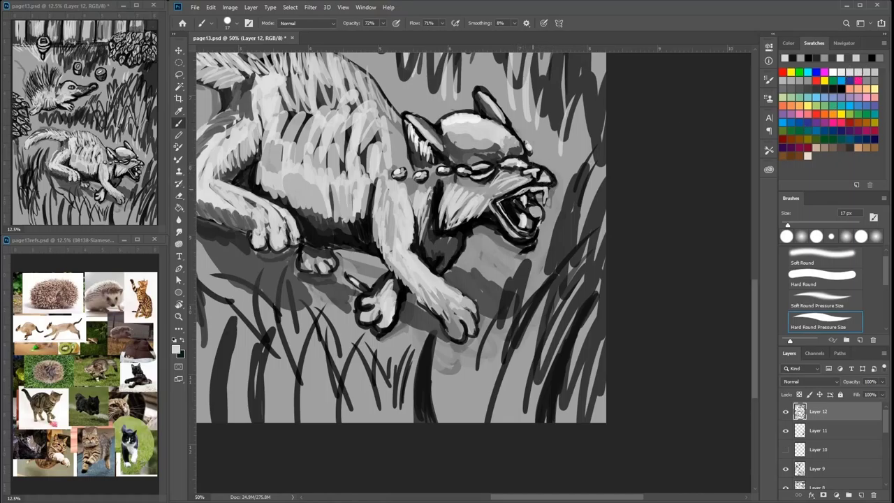
- Redefine the cat's open mouth, teeth and lips with black, dark grey and white strokes
click(842, 85)
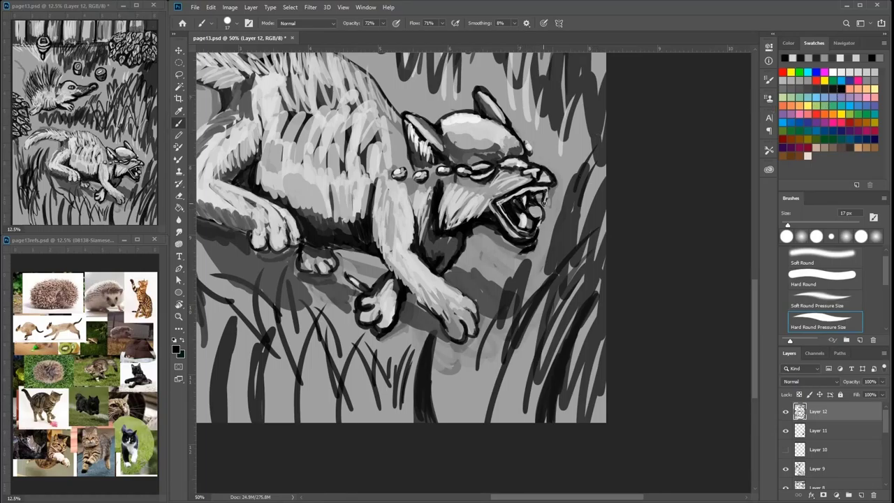
drag(551, 187, 520, 189)
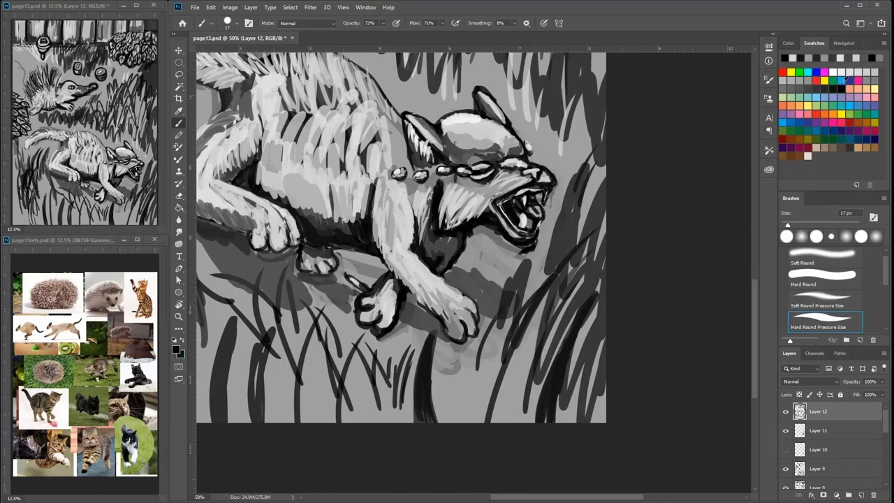
click(861, 72)
click(835, 85)
click(835, 71)
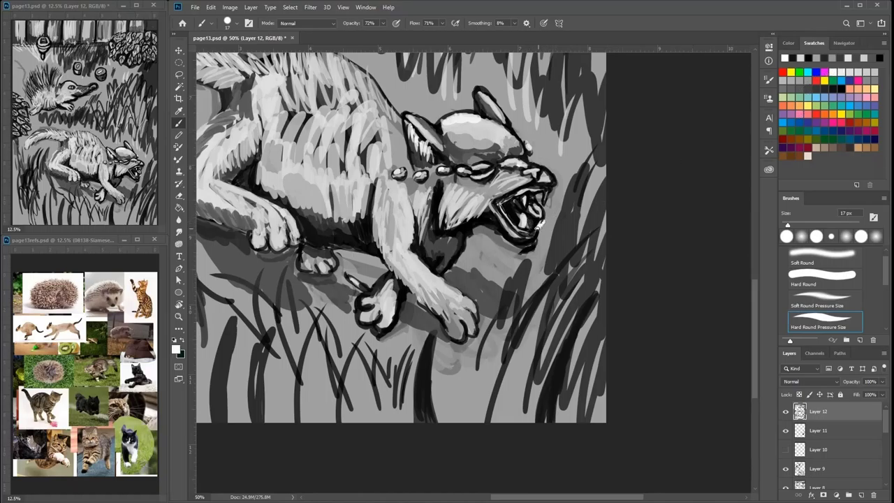
click(819, 88)
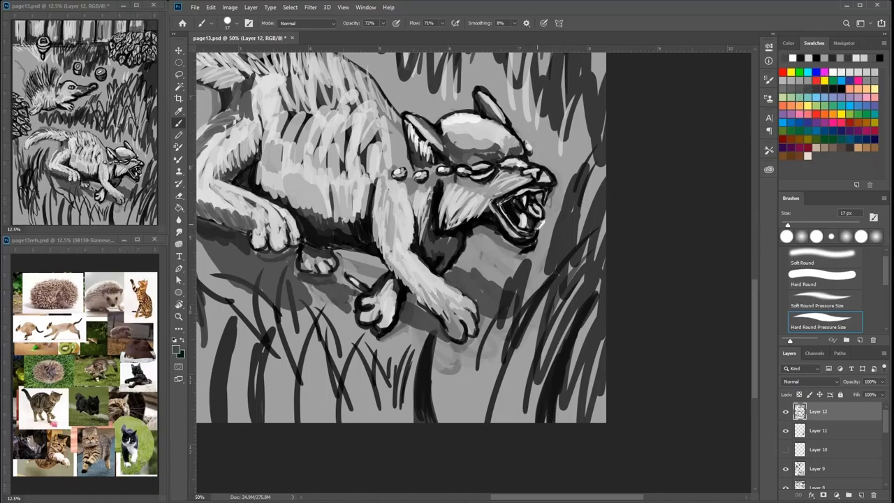
drag(528, 230, 513, 217)
click(840, 88)
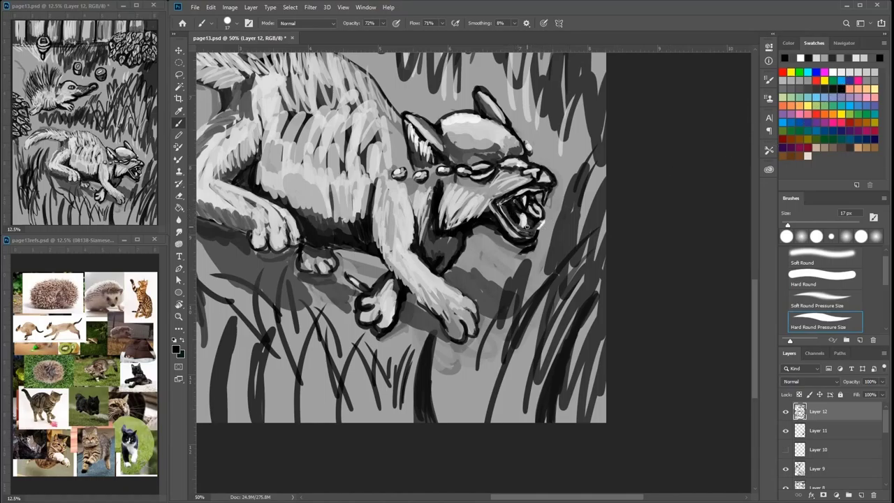
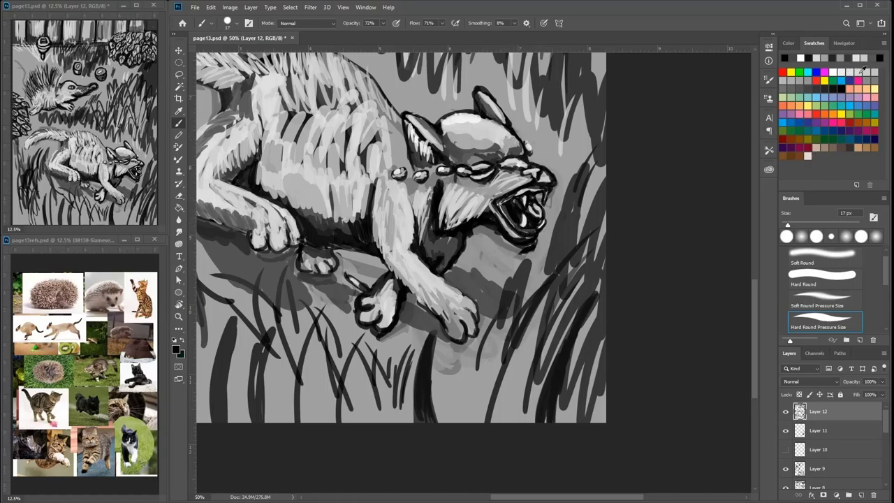
click(859, 71)
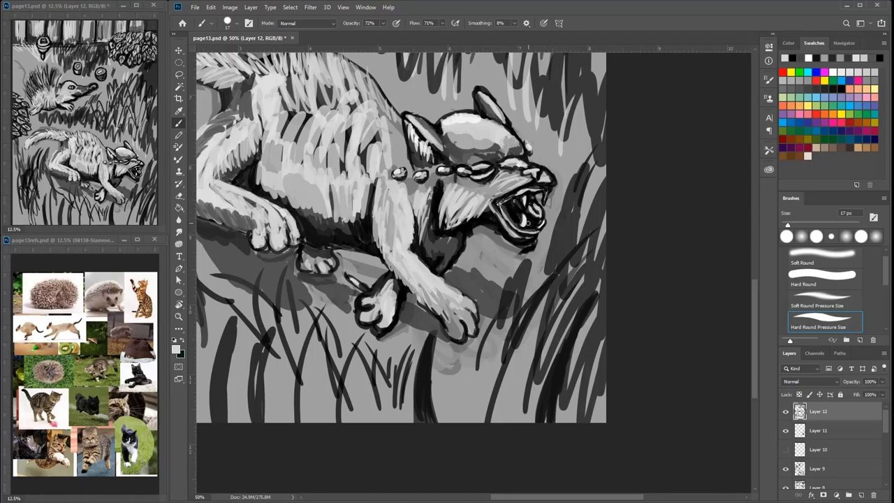
drag(605, 200, 530, 218)
- Clean up below the cat's jaw in sampled grey and add black fur strokes along its chest and front leg
alt+click(471, 262)
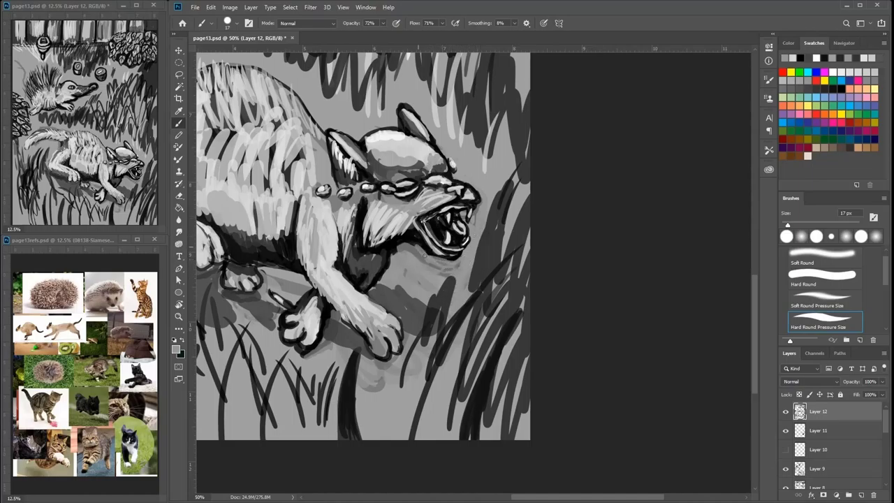
click(842, 87)
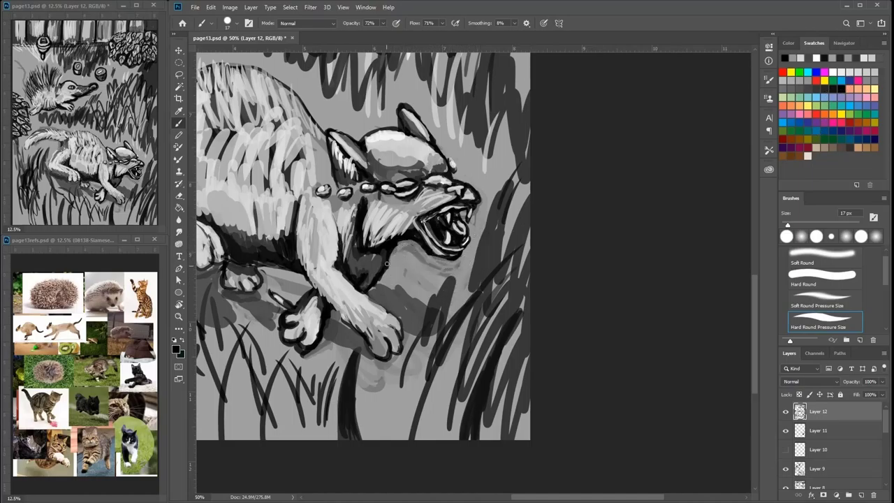
mouse_move(395, 249)
mouse_down()
mouse_move(412, 242)
mouse_move(388, 255)
mouse_move(497, 286)
mouse_move(377, 282)
mouse_move(419, 335)
mouse_up()
drag(419, 185, 401, 302)
drag(394, 212, 388, 251)
mouse_move(382, 207)
mouse_down()
mouse_move(387, 250)
mouse_move(341, 217)
mouse_up()
- Add short light fur strokes along the cat's back towards the neck
click(852, 71)
drag(323, 225, 315, 202)
mouse_move(333, 223)
mouse_down()
mouse_move(331, 208)
mouse_move(249, 203)
mouse_up()
mouse_move(340, 239)
mouse_down()
mouse_move(333, 220)
mouse_move(347, 228)
mouse_up()
drag(358, 248, 354, 231)
drag(361, 259, 357, 242)
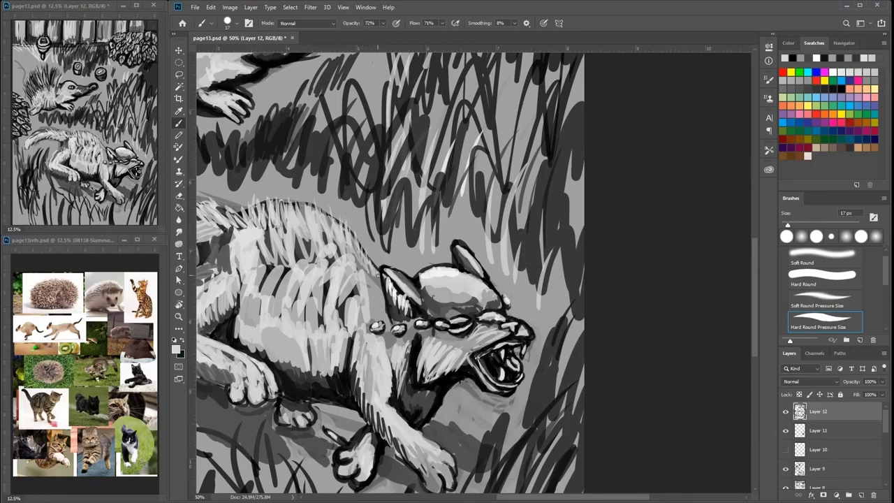
- Darken the insides and outlines of the cat's ears and the chest crease with dark grey and black strokes
click(823, 89)
mouse_move(381, 274)
mouse_down()
mouse_move(376, 311)
mouse_move(391, 326)
mouse_up()
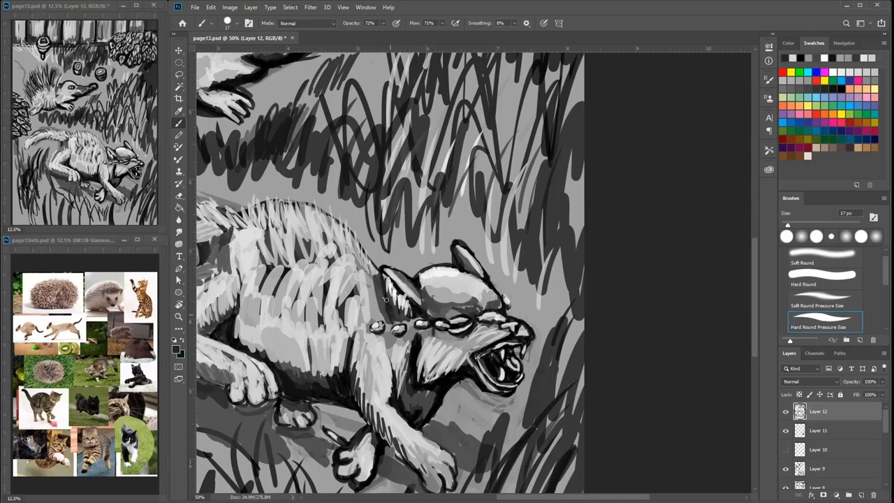
click(840, 88)
drag(383, 277, 390, 318)
drag(389, 294, 398, 316)
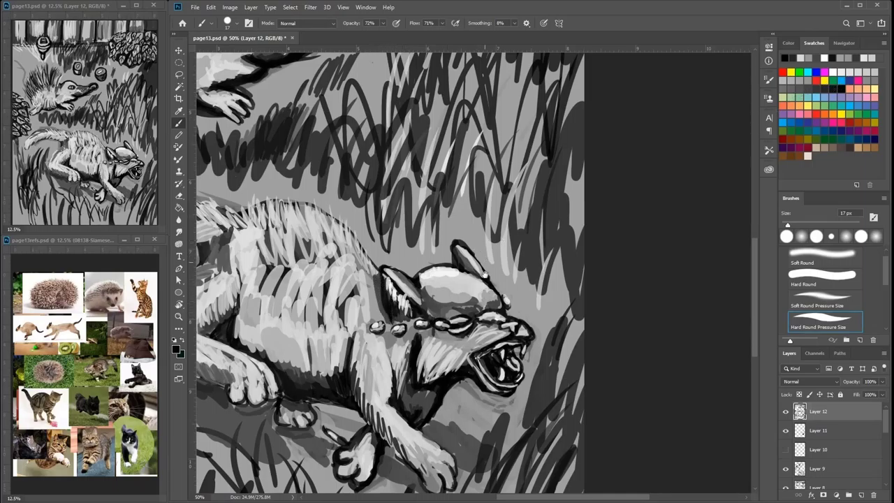
drag(485, 275, 465, 262)
drag(395, 271, 408, 289)
mouse_move(385, 279)
mouse_down()
mouse_move(401, 296)
mouse_move(393, 286)
mouse_up()
drag(399, 316, 351, 284)
drag(348, 290, 341, 323)
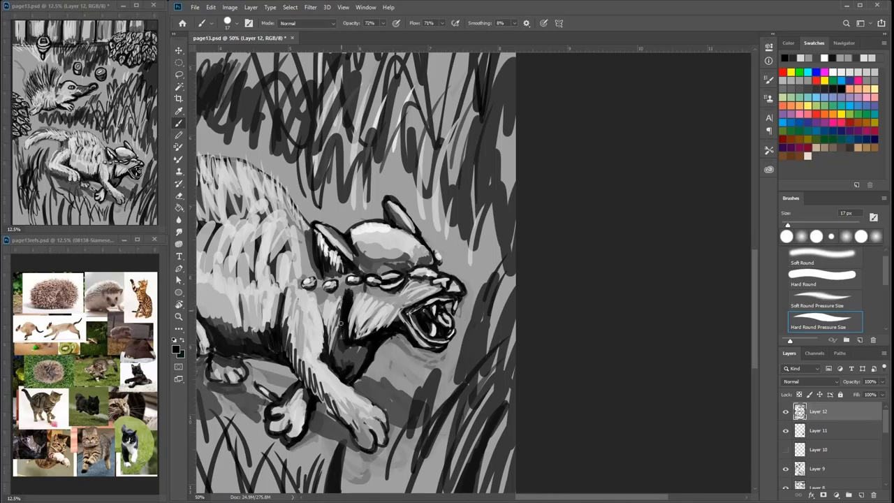
- Darken the hedgehog's underside between its feet with black strokes
drag(440, 264, 674, 236)
drag(335, 398, 405, 433)
drag(482, 77, 433, 237)
drag(323, 311, 275, 338)
- Hatch the hedgehog's snout with dark strokes and highlight the tip of its nose
click(824, 83)
mouse_move(407, 254)
mouse_down()
mouse_move(430, 243)
mouse_move(462, 246)
mouse_move(436, 245)
mouse_move(400, 281)
mouse_move(423, 272)
mouse_up()
mouse_move(422, 268)
mouse_down()
mouse_move(457, 258)
mouse_move(398, 278)
mouse_up()
click(822, 89)
mouse_move(422, 257)
mouse_down()
mouse_move(401, 279)
mouse_move(422, 273)
mouse_up()
click(839, 75)
drag(475, 239, 481, 246)
click(842, 83)
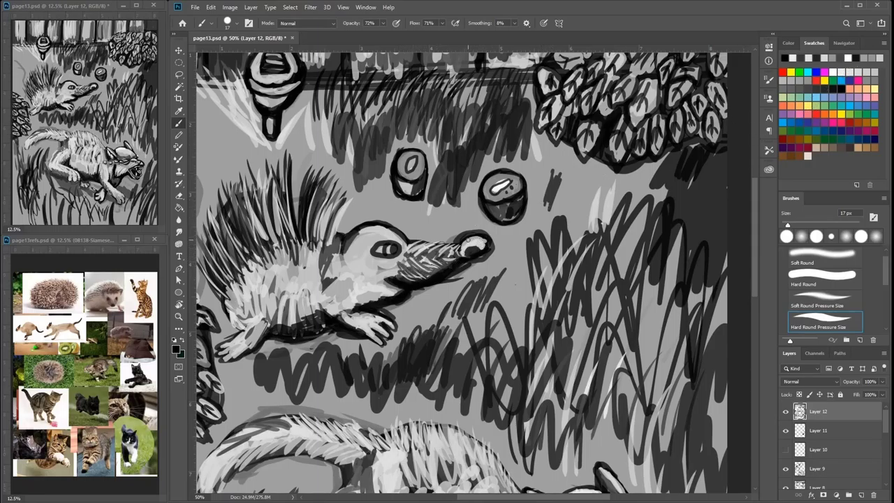
- Clean up the underside outline of the hedgehog's snout with dark strokes and the sampled background grey
mouse_move(475, 239)
mouse_down()
mouse_move(458, 242)
mouse_move(467, 267)
mouse_move(399, 304)
mouse_up()
alt+click(512, 264)
mouse_move(452, 278)
mouse_down()
mouse_move(464, 272)
mouse_move(438, 284)
mouse_move(482, 259)
mouse_move(461, 270)
mouse_up()
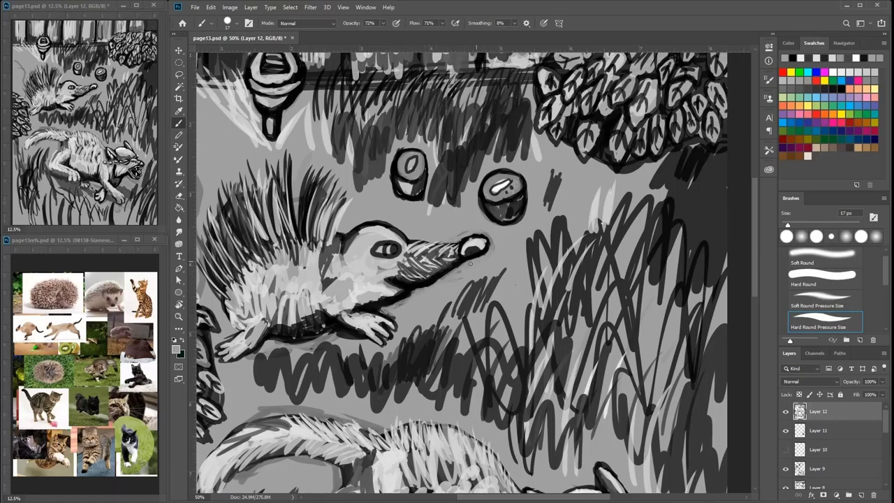
drag(407, 301, 389, 313)
- Dot black seed marks around the core on the cut faces of the kiwi halves
click(840, 89)
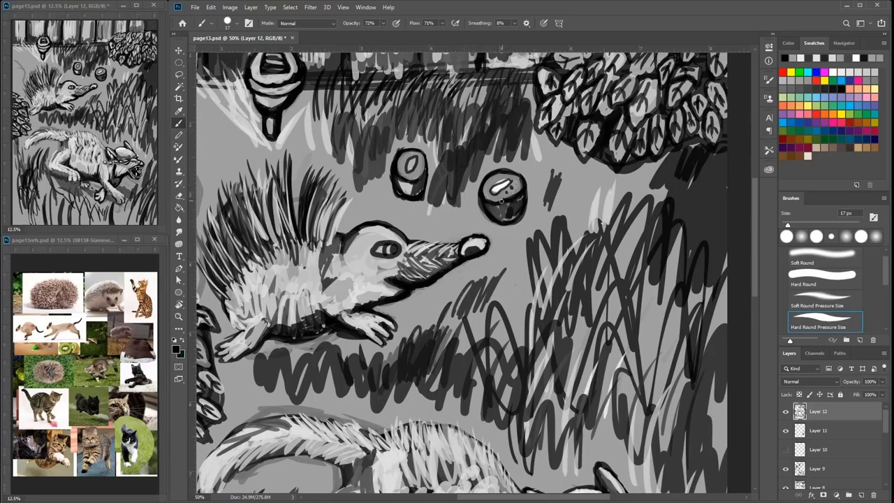
mouse_move(426, 159)
mouse_down()
mouse_move(428, 186)
mouse_move(414, 197)
mouse_move(425, 154)
mouse_up()
click(419, 158)
click(410, 159)
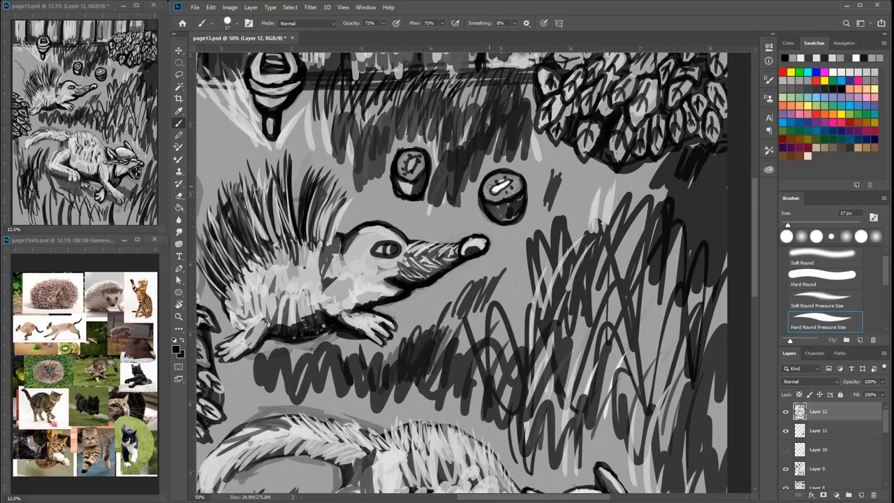
- Streak the sides of both kiwi halves with light, dark and mid-grey strokes
click(847, 72)
drag(487, 199, 496, 215)
drag(394, 171, 398, 188)
drag(399, 155, 402, 195)
click(810, 89)
drag(402, 182, 409, 197)
drag(412, 190, 407, 197)
click(800, 81)
drag(399, 180, 409, 196)
drag(410, 180, 415, 196)
- Add short grey and dark grass strokes around the kiwi half nearest the hedgehog
mouse_move(490, 202)
mouse_down()
mouse_move(495, 219)
mouse_move(506, 202)
mouse_move(566, 231)
mouse_up()
mouse_move(470, 181)
mouse_down()
mouse_move(461, 214)
mouse_move(474, 208)
mouse_move(453, 243)
mouse_up()
click(825, 90)
mouse_move(472, 215)
mouse_down()
mouse_move(465, 241)
mouse_move(469, 207)
mouse_up()
drag(454, 223, 458, 205)
drag(441, 215, 440, 176)
- Thicken the hedgehog's quills from the neck to the rear with light and black strokes
click(836, 72)
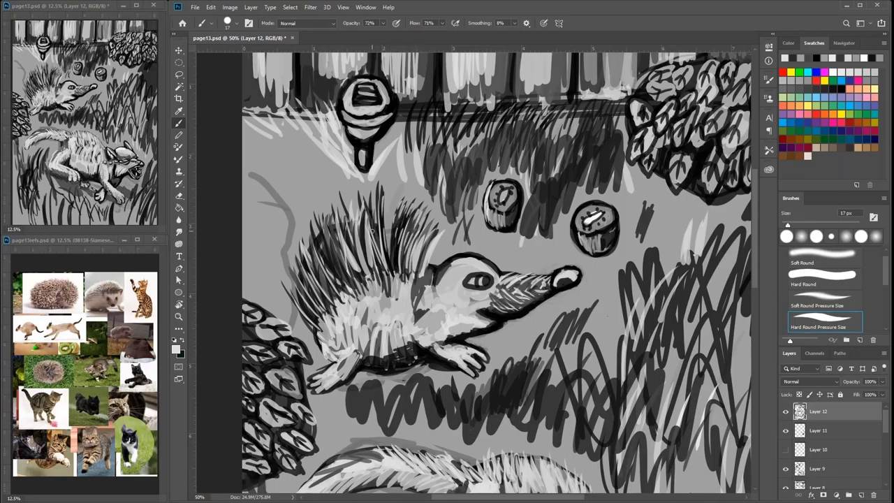
mouse_move(332, 233)
mouse_down()
mouse_move(343, 268)
mouse_move(375, 296)
mouse_move(392, 282)
mouse_move(403, 287)
mouse_move(418, 251)
mouse_up()
click(818, 88)
click(840, 89)
drag(401, 287, 414, 247)
mouse_move(407, 287)
mouse_down()
mouse_move(422, 245)
mouse_move(402, 243)
mouse_up()
mouse_move(412, 287)
mouse_down()
mouse_move(419, 261)
mouse_move(416, 278)
mouse_up()
drag(440, 237, 424, 288)
drag(427, 247, 419, 278)
mouse_move(377, 247)
mouse_down()
mouse_move(362, 299)
mouse_move(335, 295)
mouse_up()
drag(361, 254, 347, 283)
mouse_move(353, 272)
mouse_down()
mouse_move(338, 300)
mouse_move(307, 310)
mouse_up()
drag(322, 267, 300, 316)
drag(338, 264, 325, 292)
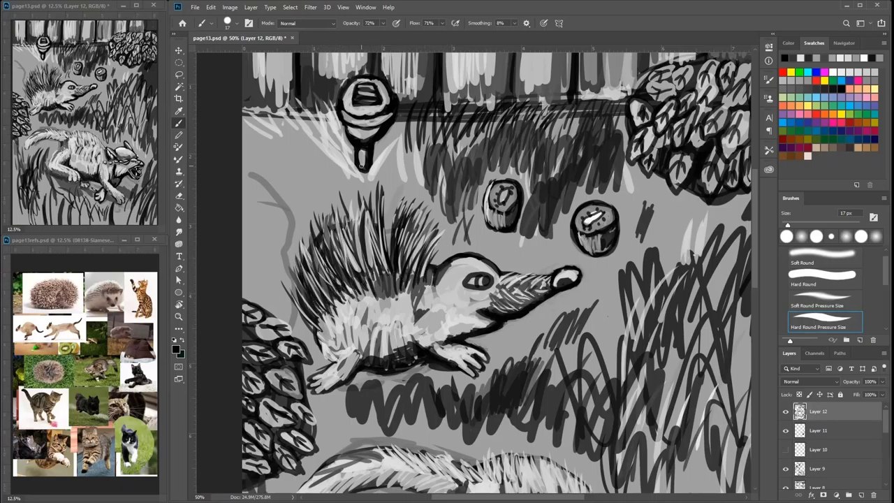
- Paint over the stray curved line behind the hedgehog's quills with the background grey
click(784, 105)
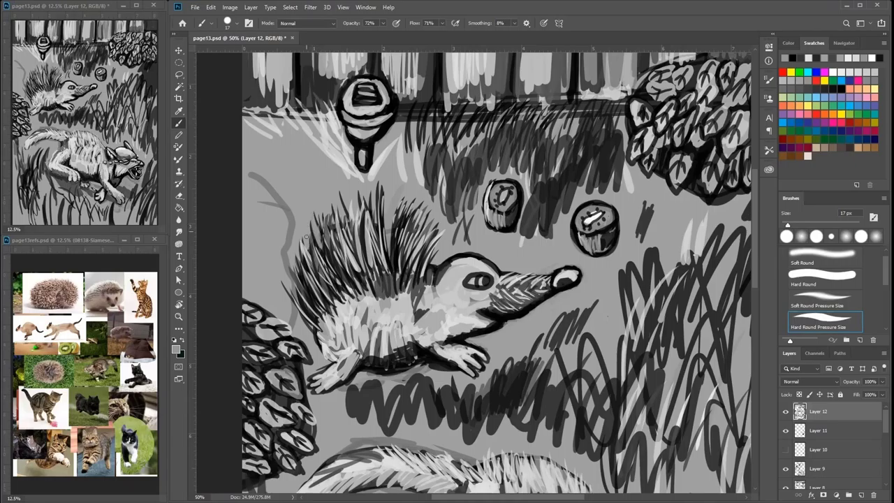
drag(292, 210, 288, 255)
drag(284, 208, 274, 193)
- Hatch dark grass blades below the fence in the page's upper-left area, behind the hedgehog
click(820, 89)
mouse_move(307, 164)
mouse_down()
mouse_move(286, 217)
mouse_move(293, 219)
mouse_up()
drag(289, 153, 290, 202)
drag(272, 147, 283, 209)
drag(251, 143, 277, 203)
drag(300, 129, 277, 180)
drag(274, 153, 282, 191)
drag(253, 169, 282, 244)
- Save the document and draw dark grass blades above and in front of the cat's head
drag(611, 335, 409, 231)
drag(393, 265, 443, 187)
mouse_move(503, 183)
mouse_down()
mouse_move(420, 164)
mouse_move(400, 48)
mouse_up()
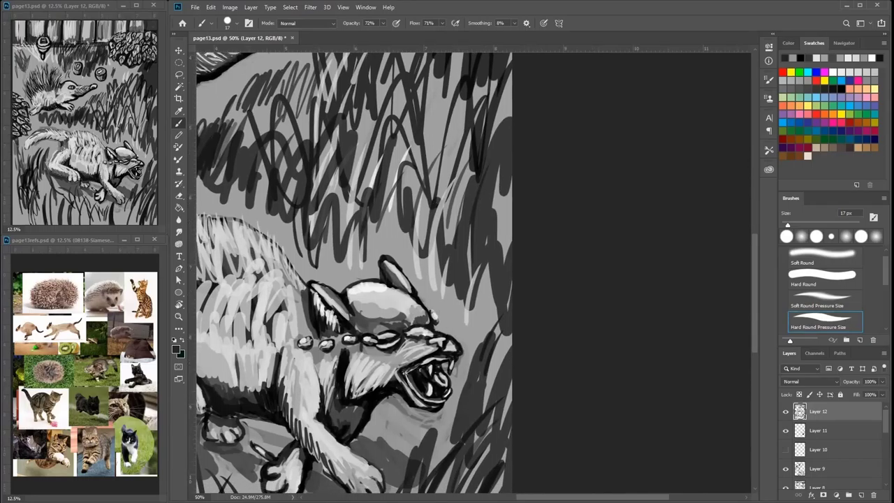
key(ctrl+s)
mouse_move(456, 206)
mouse_down()
mouse_move(443, 264)
mouse_move(453, 260)
mouse_up()
drag(465, 226, 461, 257)
drag(575, 197, 541, 122)
mouse_move(398, 182)
mouse_down()
mouse_move(391, 217)
mouse_move(404, 231)
mouse_up()
mouse_move(429, 204)
mouse_down()
mouse_move(422, 255)
mouse_move(437, 257)
mouse_up()
drag(458, 214, 453, 252)
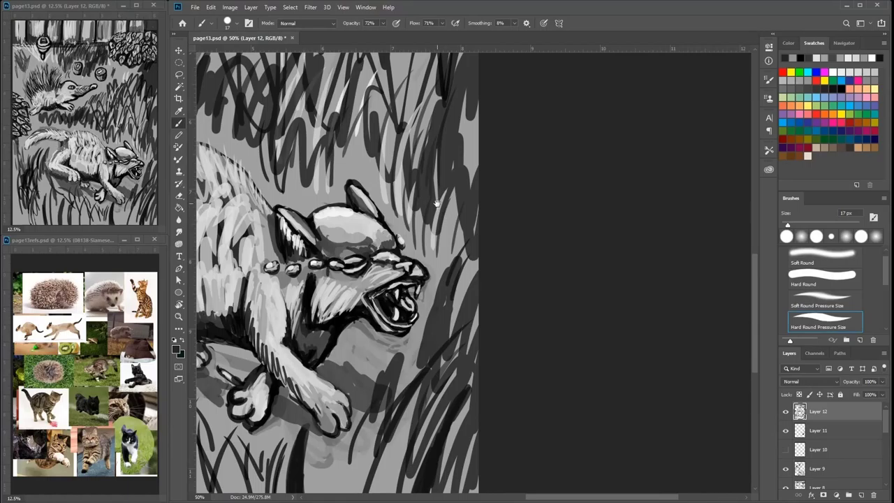
- Draw dark and light grass blades in the gap above the cat's neck and ears
drag(437, 203, 485, 213)
drag(362, 185, 358, 205)
drag(344, 158, 353, 206)
drag(342, 151, 349, 203)
click(864, 72)
drag(367, 149, 362, 208)
drag(361, 148, 354, 210)
drag(324, 159, 336, 208)
- Enlarge the brush to 45 px and draw dark fur strokes down the cat's flank
mouse_move(332, 151)
mouse_down()
mouse_move(336, 198)
mouse_move(416, 150)
mouse_up()
alt+click(288, 165)
drag(291, 169, 279, 202)
drag(288, 155, 284, 218)
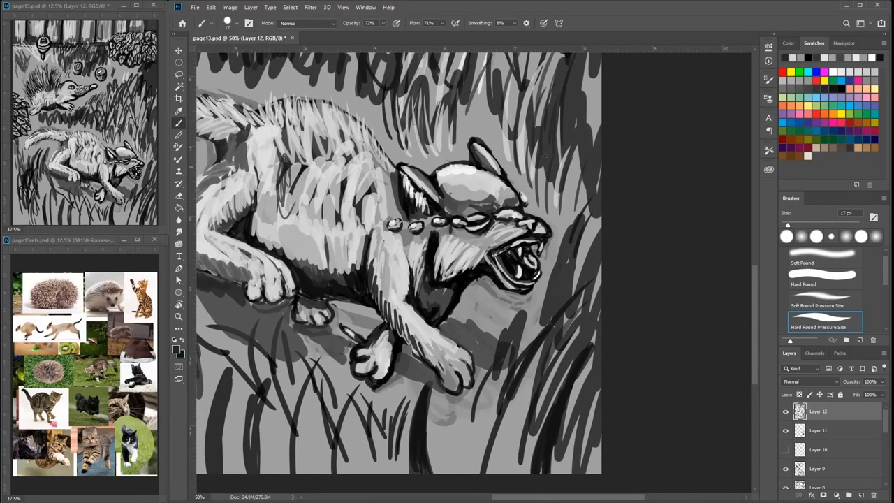
click(842, 88)
right_click(346, 183)
drag(398, 209, 407, 210)
drag(305, 180, 296, 221)
drag(287, 179, 277, 222)
drag(271, 186, 263, 236)
drag(307, 196, 286, 257)
mouse_move(342, 201)
mouse_down()
mouse_move(308, 264)
mouse_move(336, 266)
mouse_up()
- Layer light fur strokes over the cat's flank, shoulder and back
key(x)
drag(307, 170, 296, 208)
drag(311, 149, 279, 215)
drag(296, 153, 252, 239)
drag(281, 206, 268, 246)
drag(312, 202, 293, 267)
mouse_move(326, 218)
mouse_down()
mouse_move(307, 265)
mouse_move(328, 261)
mouse_up()
drag(375, 204, 353, 250)
drag(348, 181, 331, 231)
drag(338, 174, 323, 213)
drag(320, 181, 308, 216)
mouse_move(321, 151)
mouse_down()
mouse_move(296, 177)
mouse_move(276, 170)
mouse_up()
drag(336, 138, 313, 155)
drag(363, 152, 353, 164)
drag(370, 174, 368, 194)
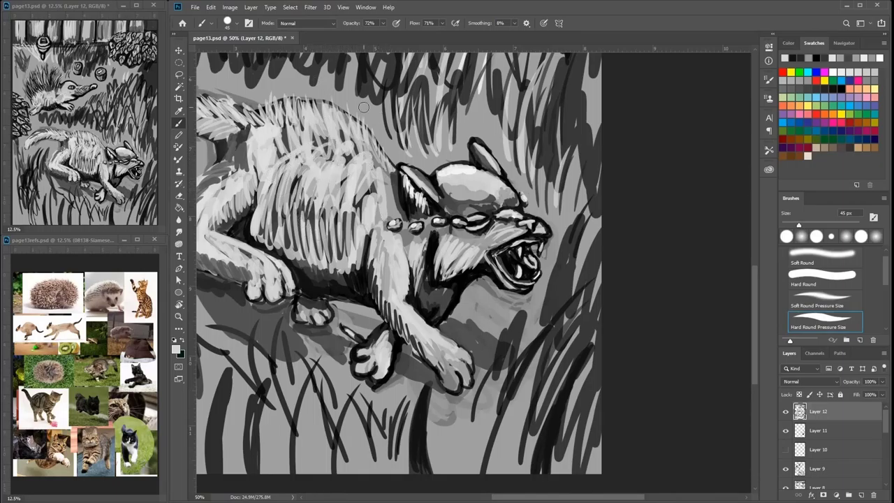
drag(335, 148, 314, 159)
drag(335, 127, 320, 156)
mouse_move(352, 152)
mouse_down()
mouse_move(345, 159)
mouse_move(353, 160)
mouse_up()
- Shade the cat's forehead with dark strokes and light grey accents
mouse_move(449, 184)
mouse_down()
mouse_move(412, 195)
mouse_move(421, 214)
mouse_move(439, 216)
mouse_move(413, 221)
mouse_move(435, 213)
mouse_move(425, 211)
mouse_up()
click(818, 87)
click(831, 72)
click(814, 88)
mouse_move(424, 199)
mouse_down()
mouse_move(414, 214)
mouse_move(433, 221)
mouse_up()
drag(445, 205, 433, 226)
click(866, 73)
mouse_move(458, 200)
mouse_down()
mouse_move(446, 220)
mouse_move(461, 218)
mouse_up()
mouse_move(480, 205)
mouse_down()
mouse_move(471, 219)
mouse_move(481, 217)
mouse_up()
drag(456, 193, 486, 221)
- Darken the cat's brow with a 21 px black brush and add grey touches around the head
click(837, 87)
right_click(488, 198)
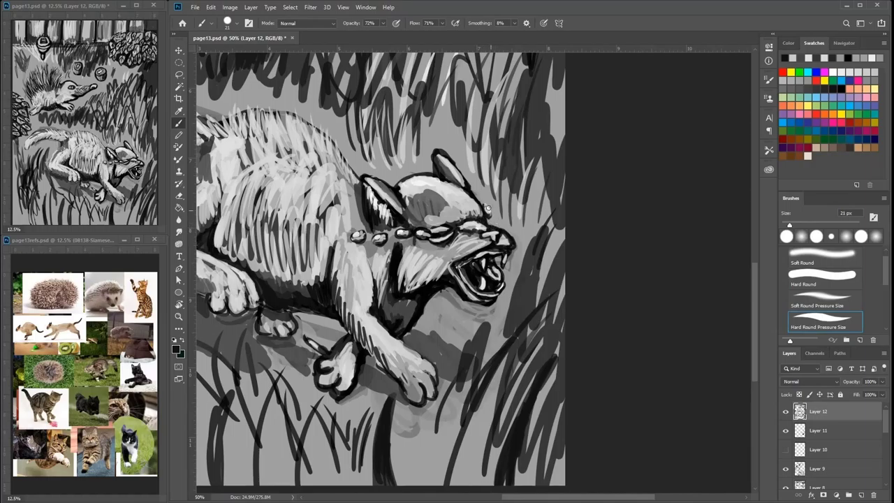
drag(461, 189, 465, 214)
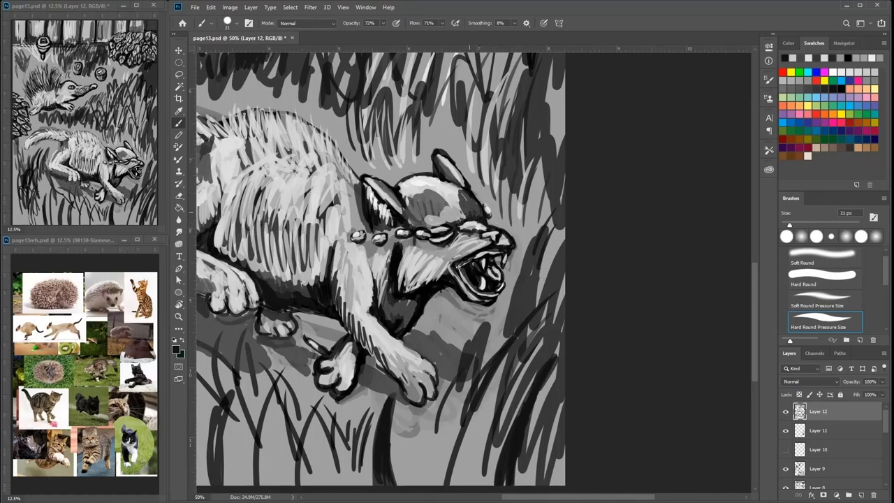
drag(545, 166, 558, 137)
click(865, 71)
mouse_move(476, 182)
mouse_down()
mouse_move(464, 157)
mouse_move(461, 194)
mouse_move(475, 163)
mouse_move(423, 176)
mouse_move(452, 187)
mouse_move(437, 190)
mouse_move(528, 178)
mouse_up()
click(797, 81)
drag(467, 202, 462, 237)
drag(466, 202, 462, 229)
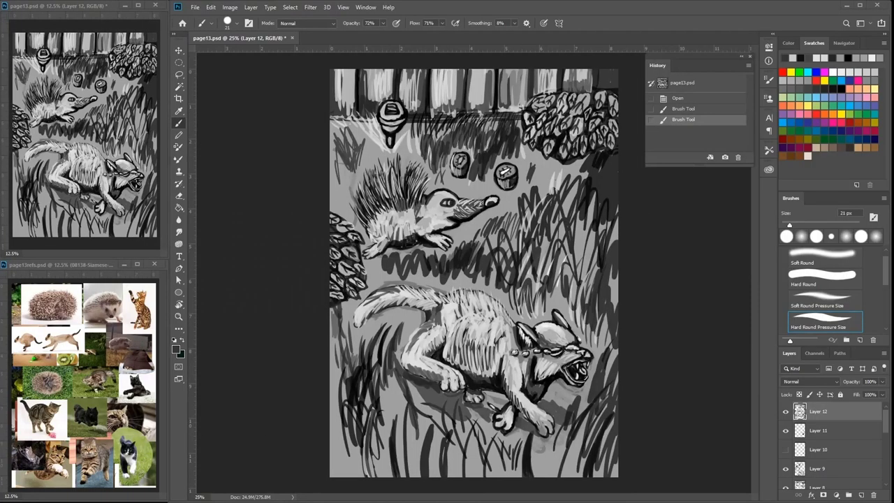
- Add dark grass blades below the large bush and through the tall grass on the page's right side
drag(567, 193, 565, 217)
drag(553, 159, 550, 186)
mouse_move(541, 151)
mouse_down()
mouse_move(535, 183)
mouse_move(540, 176)
mouse_up()
drag(556, 159, 551, 176)
drag(566, 165, 562, 179)
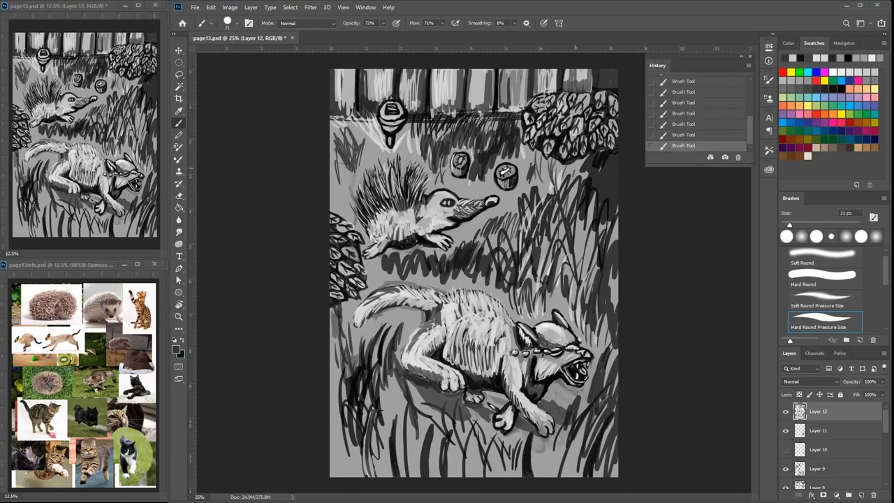
click(852, 71)
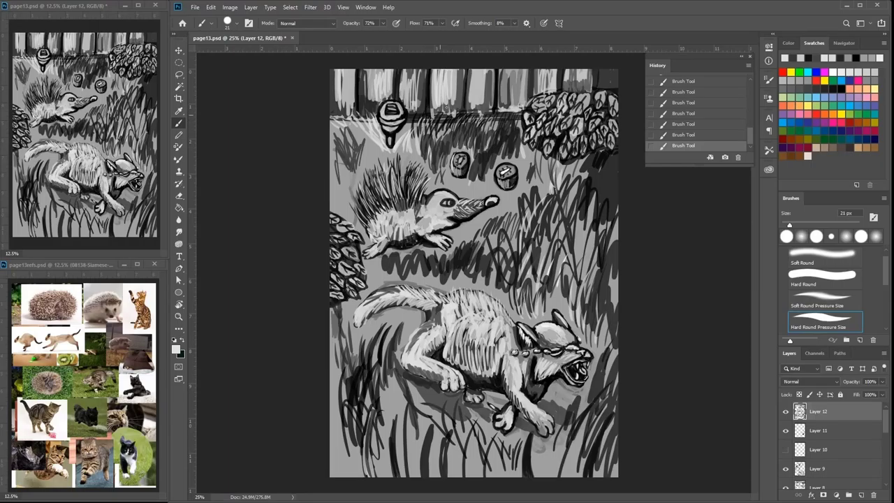
click(824, 89)
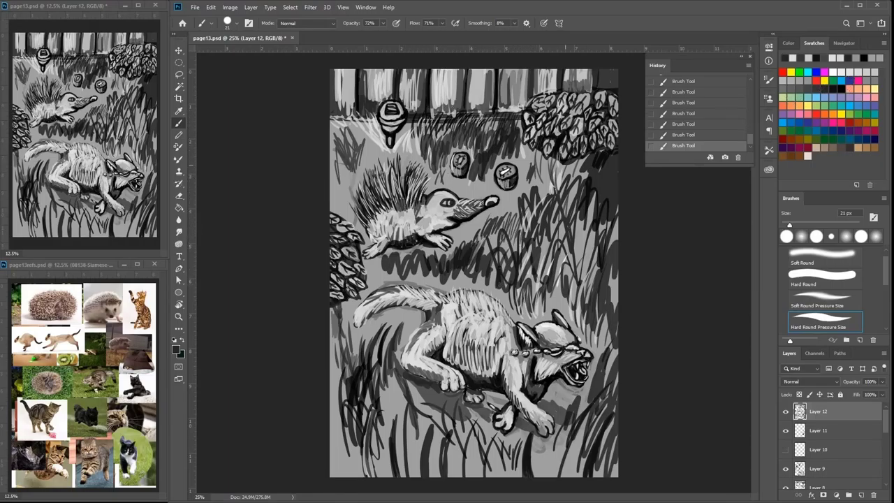
drag(584, 264, 578, 216)
drag(534, 169, 534, 187)
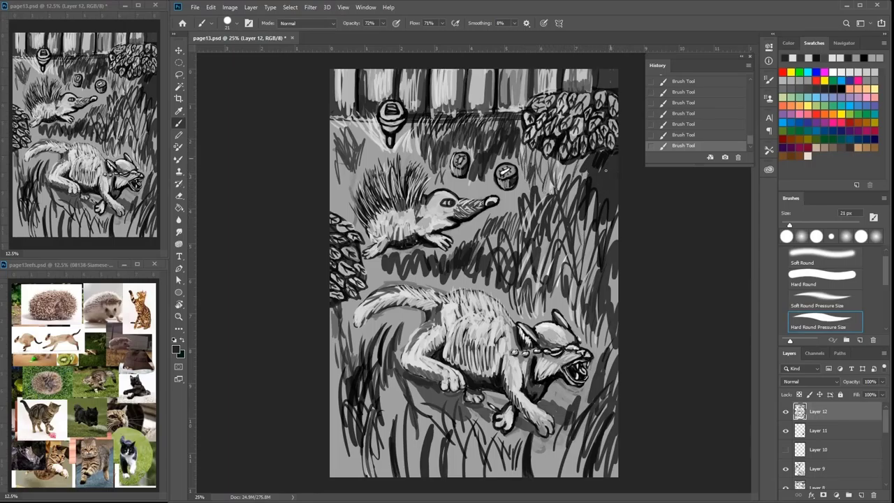
- Add light blades over the dark grass along the page's right edge
click(871, 71)
mouse_move(606, 155)
mouse_down()
mouse_move(588, 186)
mouse_move(609, 160)
mouse_up()
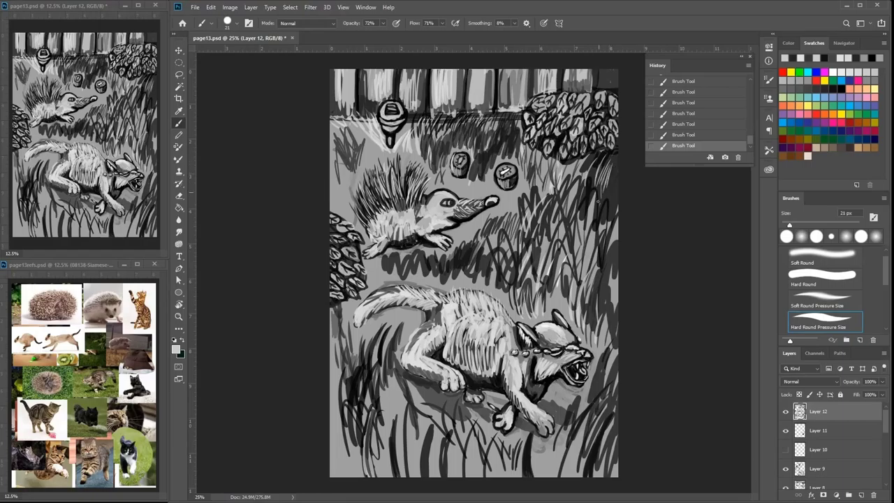
drag(598, 202, 600, 187)
drag(598, 225, 602, 199)
- Add light and dark blades to the grass patch beneath the hedgehog
drag(481, 283, 482, 254)
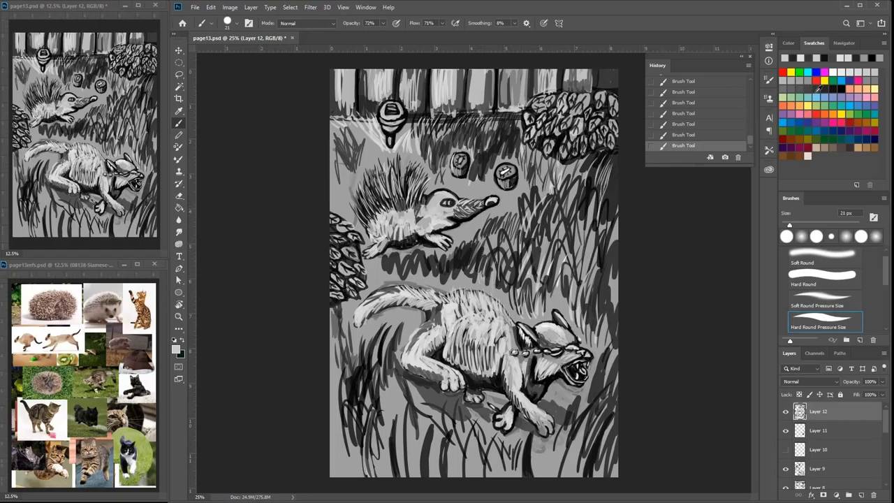
alt+click(459, 248)
drag(377, 278, 376, 258)
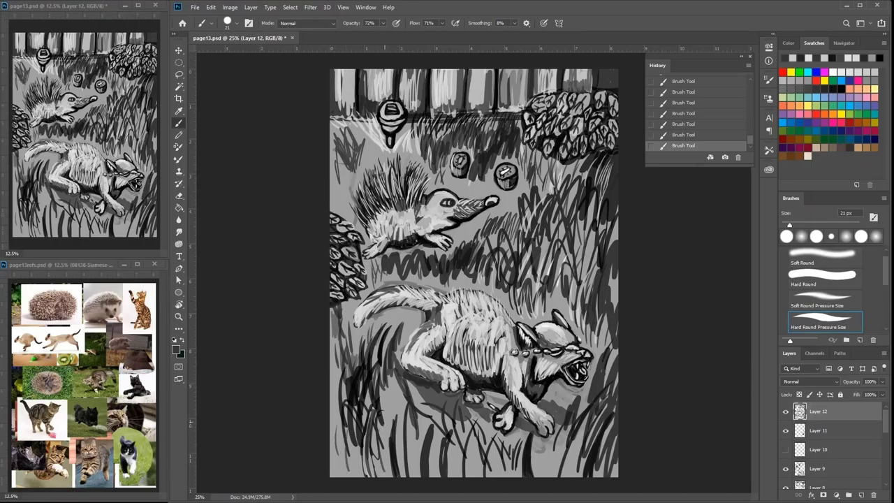
- Draw dark grass blades in the page's lower-left corner
drag(384, 412, 386, 475)
drag(377, 441, 385, 476)
drag(338, 422, 350, 479)
drag(348, 437, 357, 476)
mouse_move(337, 412)
mouse_down()
mouse_move(348, 460)
mouse_move(337, 409)
mouse_up()
- Layer light and black blades over the grass in the page's lower-left corner
click(868, 70)
drag(346, 461, 335, 409)
drag(354, 478, 345, 444)
drag(359, 476, 341, 426)
click(841, 88)
drag(340, 424, 331, 400)
drag(345, 457, 334, 418)
drag(348, 477, 340, 433)
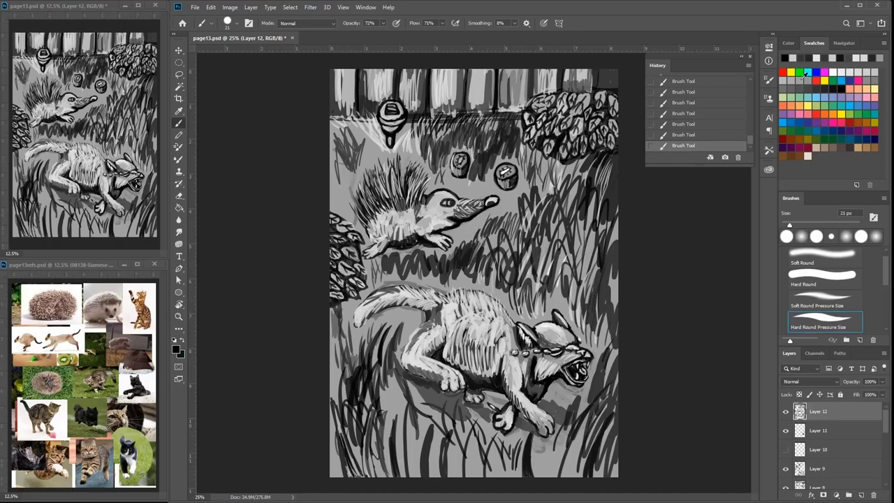
- Enlarge the brush to 39 px and add thicker grey blades in the page's lower-left corner
click(801, 79)
right_click(397, 389)
drag(449, 374, 455, 374)
drag(353, 477, 334, 408)
drag(347, 445, 333, 402)
- Add black grass blades along the page's bottom edge below the cat and select light grey as the brush colour
click(842, 88)
drag(352, 474, 339, 432)
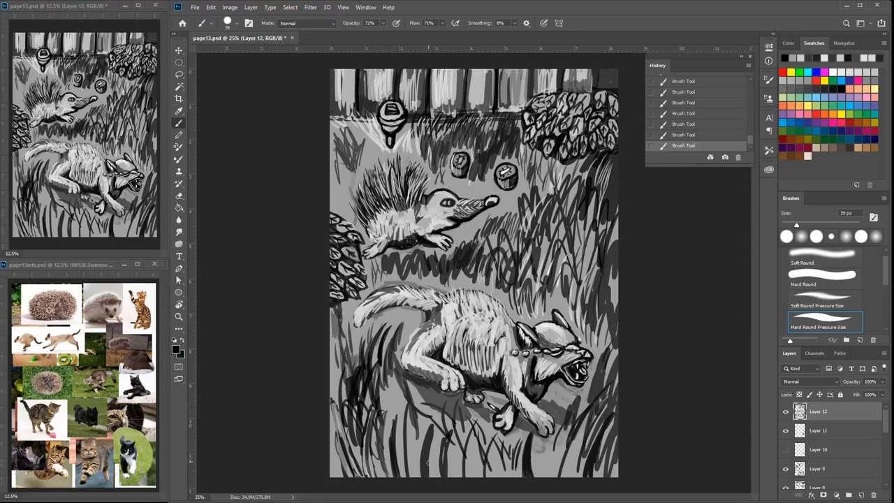
drag(446, 476, 442, 440)
mouse_move(447, 477)
mouse_down()
mouse_move(445, 430)
mouse_move(440, 445)
mouse_move(426, 433)
mouse_up()
click(877, 72)
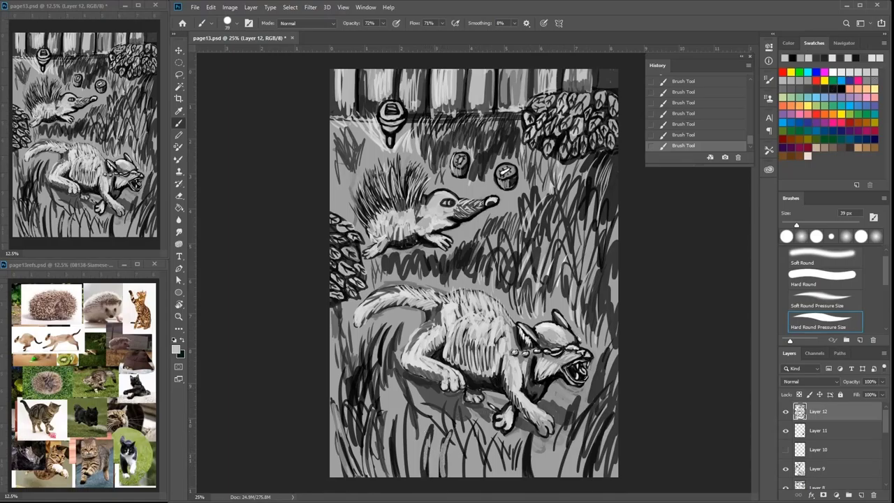
- Darken the grass around the hedgehog's snout, the kiwi halves and above its spines with dark grey strokes
click(818, 84)
drag(455, 240, 480, 221)
mouse_move(479, 230)
mouse_down()
mouse_move(518, 199)
mouse_move(478, 175)
mouse_up()
mouse_move(475, 194)
mouse_down()
mouse_move(489, 170)
mouse_move(491, 180)
mouse_up()
mouse_move(447, 196)
mouse_down()
mouse_move(462, 177)
mouse_move(449, 164)
mouse_up()
mouse_move(440, 172)
mouse_down()
mouse_move(447, 154)
mouse_move(416, 141)
mouse_up()
drag(367, 153, 373, 140)
- Fill the grass in the page's upper-left area below the fence with dark grey strokes
drag(338, 191, 349, 159)
drag(340, 207, 333, 179)
drag(341, 196, 334, 120)
drag(363, 148, 353, 117)
drag(346, 139, 331, 116)
drag(361, 138, 357, 123)
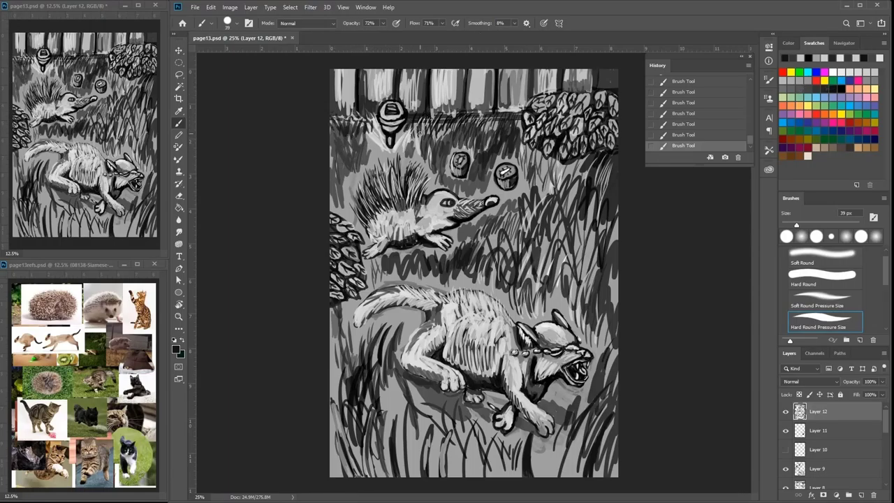
- Brush light grey highlights over the middle fence planks
click(863, 73)
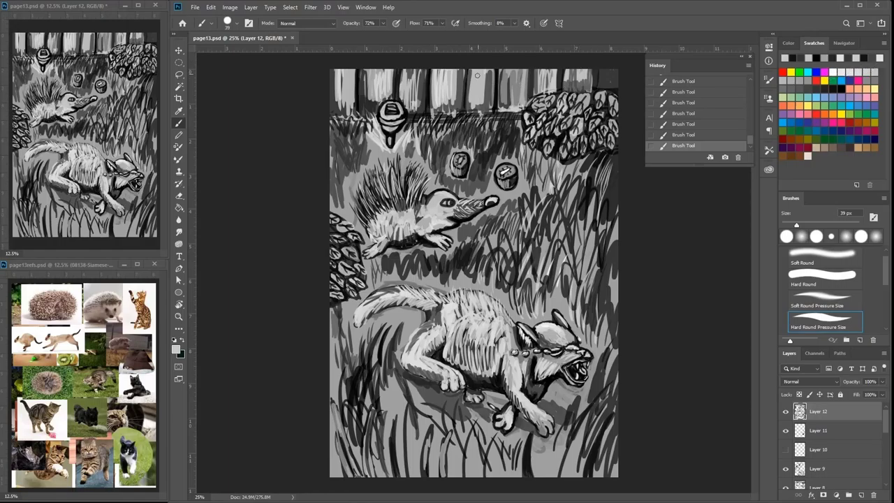
mouse_move(482, 71)
mouse_down()
mouse_move(493, 106)
mouse_move(474, 111)
mouse_move(469, 73)
mouse_up()
drag(484, 106, 487, 91)
mouse_move(459, 104)
mouse_down()
mouse_move(461, 69)
mouse_move(454, 98)
mouse_up()
drag(446, 118, 447, 94)
drag(438, 119, 451, 95)
- Repaint the dark gaps between the middle fence planks in black
click(841, 88)
drag(457, 122, 464, 70)
mouse_move(466, 109)
mouse_down()
mouse_move(464, 70)
mouse_move(428, 111)
mouse_up()
click(799, 83)
click(842, 86)
mouse_move(432, 67)
mouse_down()
mouse_move(432, 117)
mouse_move(426, 109)
mouse_up()
- Lighten the fence planks on the page's left half with light grey and darken the gap between them
click(803, 82)
mouse_move(396, 70)
mouse_down()
mouse_move(396, 82)
mouse_move(427, 111)
mouse_move(401, 62)
mouse_up()
click(863, 71)
drag(400, 95, 405, 104)
mouse_move(409, 102)
mouse_down()
mouse_move(414, 71)
mouse_move(380, 69)
mouse_move(350, 106)
mouse_up()
click(824, 84)
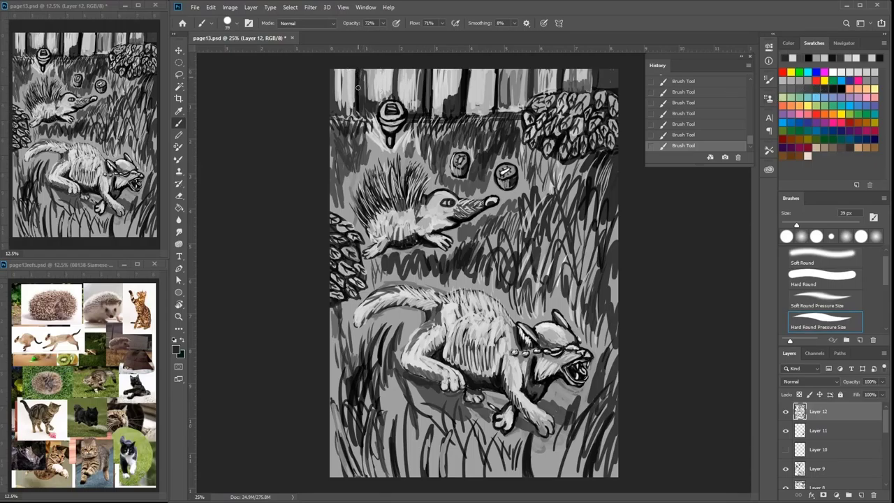
drag(357, 69, 357, 114)
- Thicken the vertical gaps between the left and middle fence planks in black
click(807, 87)
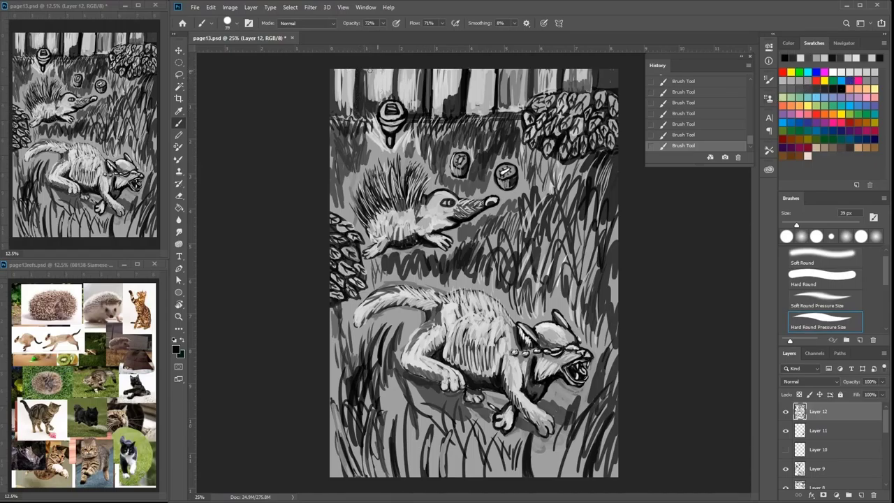
mouse_move(364, 70)
mouse_down()
mouse_move(363, 119)
mouse_move(353, 116)
mouse_up()
drag(353, 69, 353, 99)
drag(391, 69, 397, 97)
drag(396, 69, 396, 101)
mouse_move(424, 66)
mouse_down()
mouse_move(422, 111)
mouse_move(437, 120)
mouse_up()
drag(474, 68, 474, 118)
- Brush light grey vertical strokes down the middle fence planks
click(863, 71)
drag(460, 66, 464, 109)
mouse_move(453, 75)
mouse_down()
mouse_move(453, 112)
mouse_move(444, 112)
mouse_up()
drag(442, 83, 439, 109)
drag(425, 69, 425, 110)
mouse_move(421, 68)
mouse_down()
mouse_move(421, 113)
mouse_move(416, 103)
mouse_up()
- Soften the fence gaps from the left planks to the middle ones with dark grey lines
click(818, 89)
drag(473, 67, 471, 109)
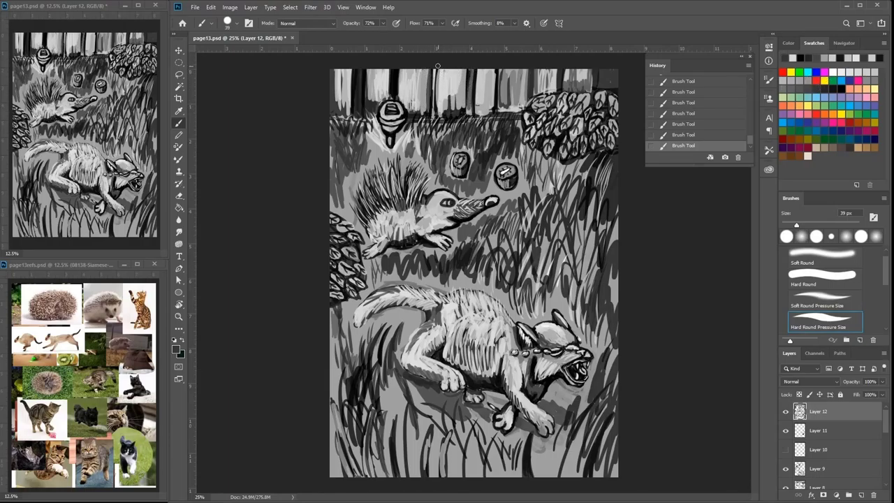
drag(437, 66, 434, 112)
drag(395, 68, 395, 97)
drag(361, 68, 363, 103)
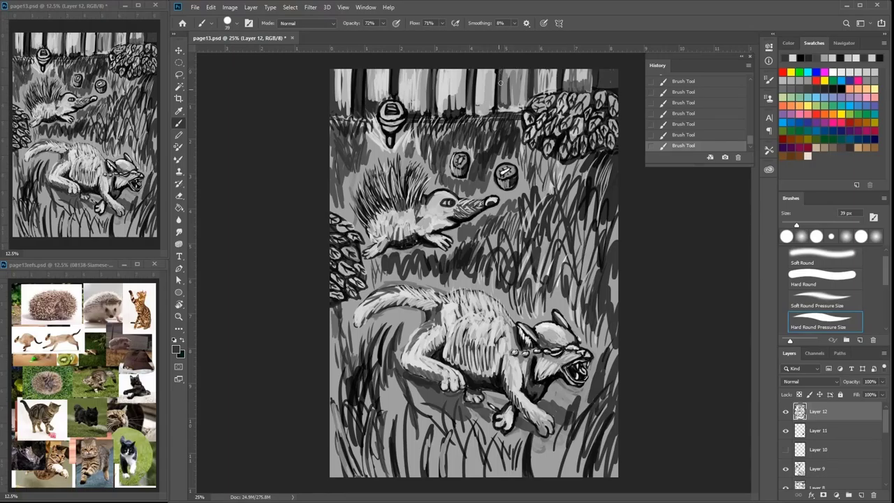
drag(501, 69, 503, 111)
- Lighten the fence planks left of the upper-right bush and redraw the gap beside them in black
click(866, 70)
drag(493, 68, 491, 106)
drag(498, 69, 501, 115)
mouse_move(489, 71)
mouse_down()
mouse_move(483, 96)
mouse_move(507, 123)
mouse_up()
click(808, 57)
drag(508, 68, 509, 111)
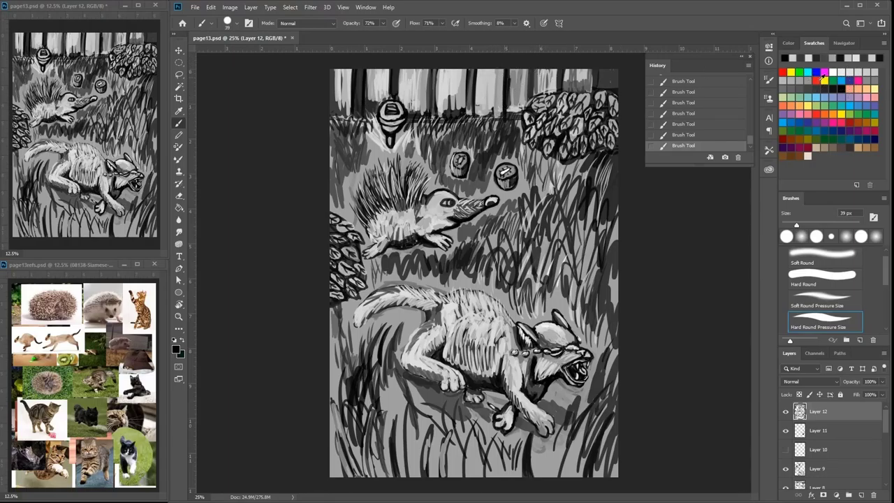
- Brush light grey strokes over the fence planks above the upper-right bush
click(866, 72)
drag(537, 69, 528, 97)
drag(540, 69, 536, 97)
mouse_move(579, 70)
mouse_down()
mouse_move(564, 85)
mouse_move(581, 91)
mouse_up()
drag(615, 71, 604, 95)
drag(588, 86, 543, 89)
- Add dark grey gaps above the upper-right bush and cast shadows along the base of the fence planks
click(821, 87)
drag(581, 68, 576, 94)
drag(582, 68, 582, 92)
drag(615, 68, 616, 89)
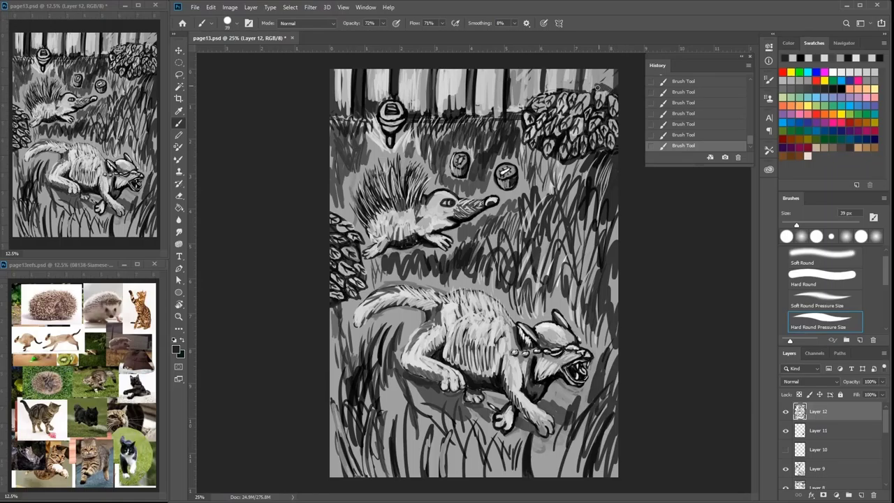
mouse_move(532, 92)
mouse_down()
mouse_move(524, 108)
mouse_move(486, 104)
mouse_move(478, 117)
mouse_move(458, 111)
mouse_up()
drag(461, 78, 444, 118)
- Reinforce the gaps between the middle fence planks with black vertical lines
click(841, 88)
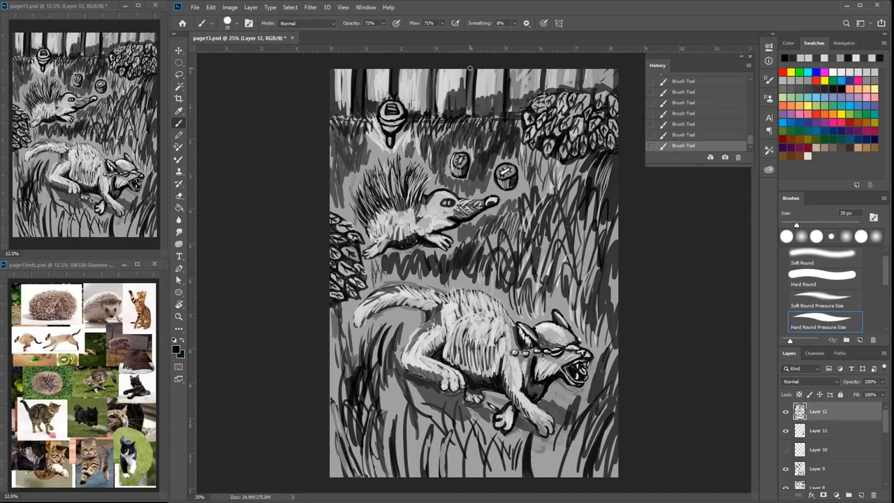
mouse_move(470, 68)
mouse_down()
mouse_move(467, 119)
mouse_move(464, 105)
mouse_up()
drag(474, 72, 475, 113)
drag(437, 70, 437, 111)
mouse_move(438, 75)
mouse_down()
mouse_move(438, 106)
mouse_move(428, 111)
mouse_up()
drag(400, 66, 399, 96)
- Highlight the fence planks around the garden lamp in light grey, then shade them with dark grey strokes
click(872, 69)
drag(366, 70, 364, 118)
mouse_move(374, 89)
mouse_down()
mouse_move(376, 115)
mouse_move(380, 106)
mouse_up()
click(816, 89)
drag(387, 82, 375, 110)
drag(345, 70, 347, 104)
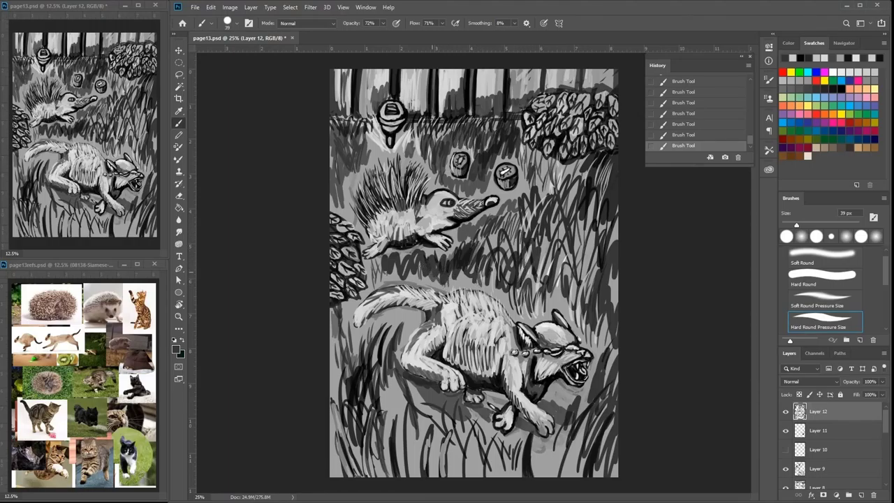
- Blend the grass from above the cat's tail up to the kiwi halves with sampled mid and dark greys
key(alt)
alt+click(556, 298)
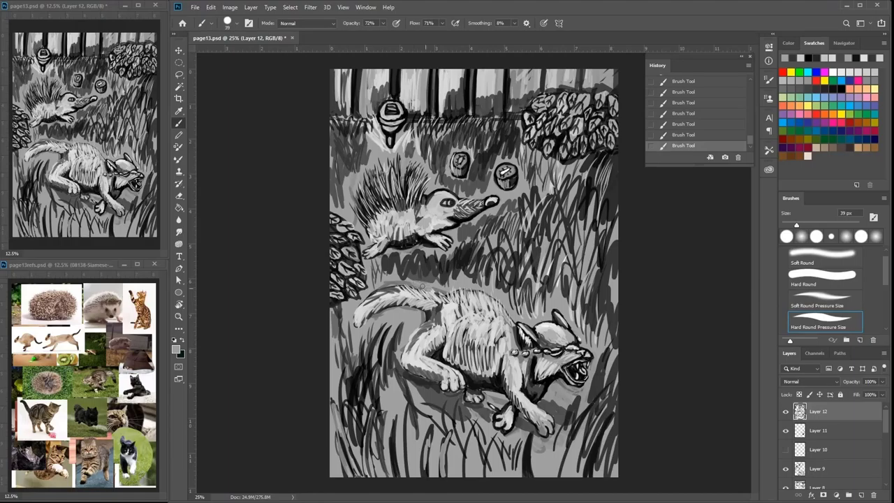
mouse_move(403, 282)
mouse_down()
mouse_move(375, 288)
mouse_move(405, 256)
mouse_move(373, 271)
mouse_move(479, 241)
mouse_move(482, 218)
mouse_move(509, 204)
mouse_move(514, 287)
mouse_move(525, 293)
mouse_move(555, 267)
mouse_move(590, 334)
mouse_move(612, 286)
mouse_move(534, 153)
mouse_up()
alt+click(417, 273)
drag(528, 200, 520, 157)
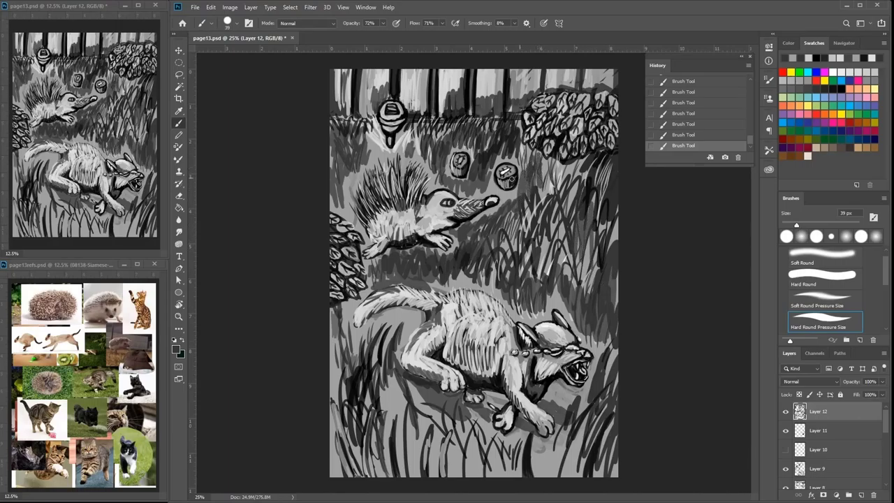
- Darken the grass around the kiwi halves and above the hedgehog's spines with dark grey strokes
drag(492, 190, 489, 159)
mouse_move(497, 163)
mouse_down()
mouse_move(501, 151)
mouse_move(515, 155)
mouse_up()
drag(525, 170, 511, 120)
drag(429, 162, 425, 146)
drag(423, 161, 412, 134)
- Add dark grey grass blades in the page's lower-right corner
drag(585, 389, 573, 460)
drag(582, 408, 577, 446)
drag(561, 480, 564, 423)
drag(575, 474, 569, 423)
mouse_move(562, 478)
mouse_down()
mouse_move(565, 426)
mouse_move(563, 477)
mouse_up()
- Layer light grey and black blades over the grass at the page's lower-right edge
click(865, 72)
drag(565, 428, 562, 476)
click(838, 90)
drag(560, 471, 564, 431)
drag(560, 478, 569, 449)
drag(572, 477, 565, 438)
- Draw black grass blades from the page's bottom edge up to the cat's hind legs
drag(501, 477, 502, 433)
mouse_move(504, 477)
mouse_down()
mouse_move(499, 452)
mouse_move(460, 395)
mouse_up()
drag(436, 408, 424, 375)
mouse_move(431, 402)
mouse_down()
mouse_move(456, 411)
mouse_move(415, 379)
mouse_up()
- Brush light grey grass blades behind the cat's hind legs and beneath its tail
click(868, 74)
drag(429, 417, 399, 339)
mouse_move(394, 350)
mouse_down()
mouse_move(397, 325)
mouse_move(386, 325)
mouse_up()
mouse_move(398, 329)
mouse_down()
mouse_move(401, 314)
mouse_move(390, 312)
mouse_up()
mouse_move(372, 341)
mouse_down()
mouse_move(384, 317)
mouse_move(401, 323)
mouse_up()
drag(407, 334, 405, 319)
drag(387, 354, 387, 322)
- Add light grey grass blades along the page's left edge beside the cat's tail
mouse_move(350, 349)
mouse_down()
mouse_move(337, 314)
mouse_move(344, 303)
mouse_up()
drag(340, 364, 332, 324)
drag(353, 370, 343, 331)
mouse_move(360, 364)
mouse_down()
mouse_move(363, 334)
mouse_move(369, 338)
mouse_up()
drag(350, 389, 338, 362)
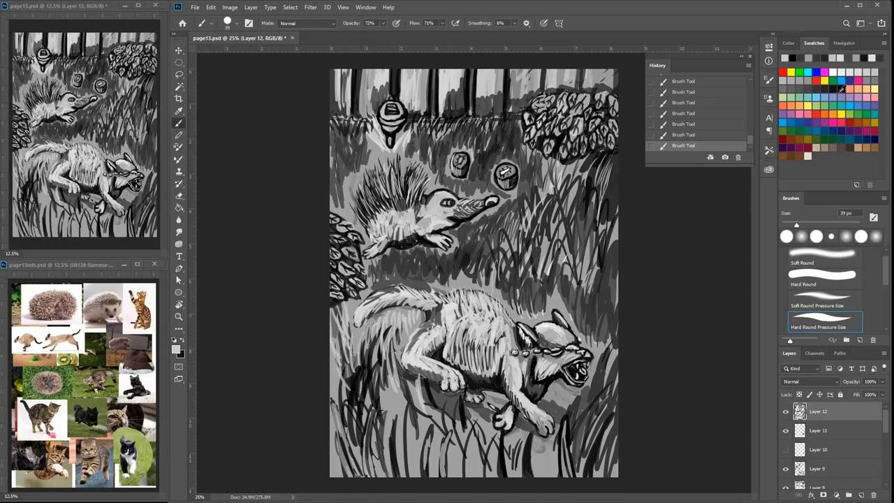
- Darken the grass outlining the hedgehog's spines and head with dark grey strokes
click(816, 89)
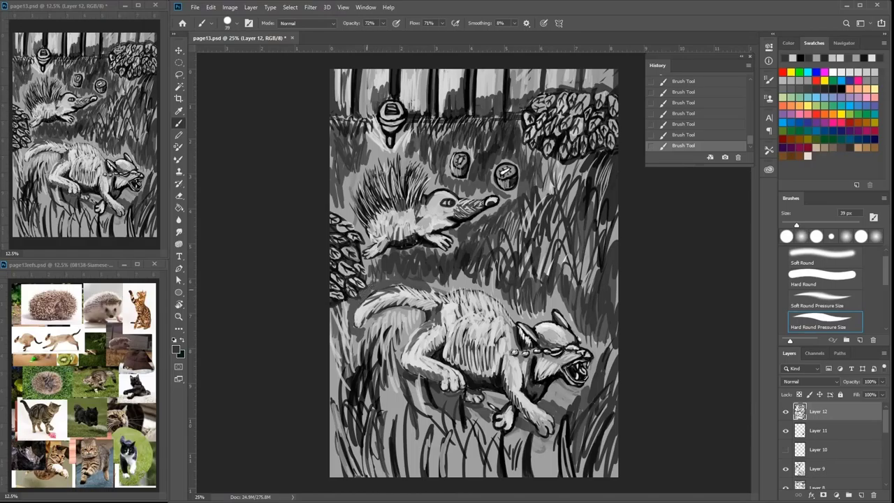
drag(337, 209, 347, 198)
drag(342, 213, 352, 171)
drag(353, 187, 368, 147)
mouse_move(369, 158)
mouse_down()
mouse_move(374, 134)
mouse_move(383, 141)
mouse_up()
drag(394, 157, 395, 133)
mouse_move(409, 152)
mouse_down()
mouse_move(408, 131)
mouse_move(432, 167)
mouse_move(463, 182)
mouse_up()
mouse_move(468, 192)
mouse_down()
mouse_move(475, 181)
mouse_move(443, 191)
mouse_up()
- Shade the hedgehog's head and cheek in dark grey and highlight its body fur in light grey
click(859, 73)
click(828, 97)
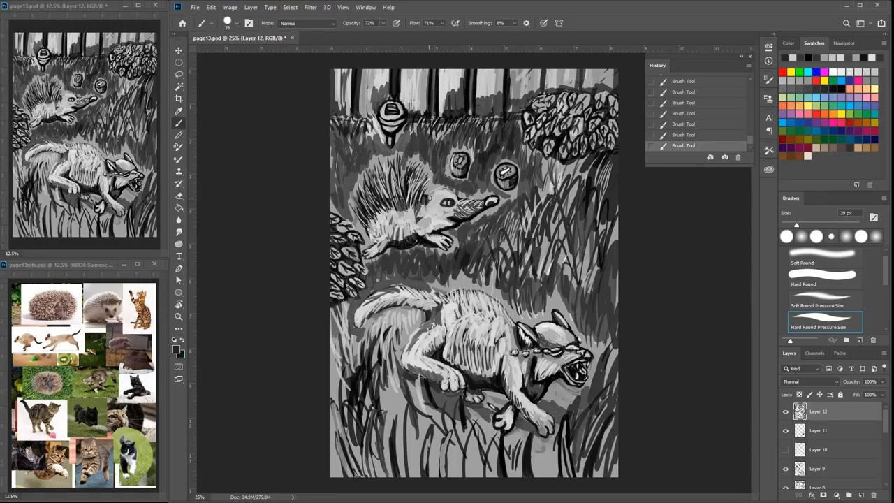
mouse_move(425, 201)
mouse_down()
mouse_move(457, 196)
mouse_move(434, 188)
mouse_up()
click(859, 72)
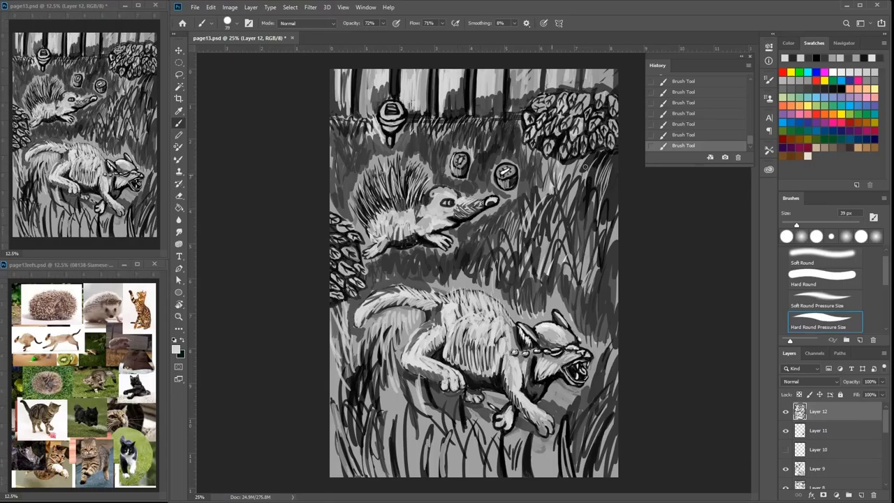
click(830, 87)
mouse_move(457, 199)
mouse_down()
mouse_move(430, 229)
mouse_move(420, 227)
mouse_up()
click(856, 73)
mouse_move(420, 210)
mouse_down()
mouse_move(414, 227)
mouse_move(400, 223)
mouse_up()
- Work sampled grey strokes over the hedgehog's body fur and face
alt+click(412, 175)
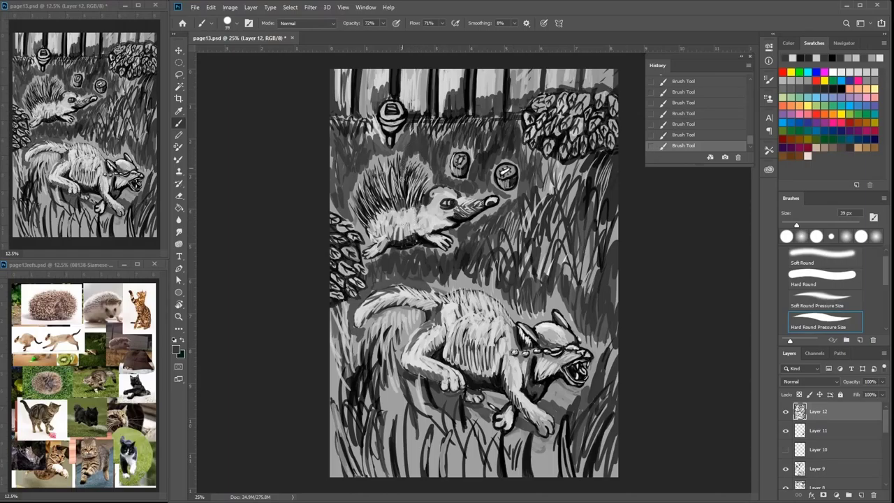
key(ctrl+plus)
key(ctrl+plus)
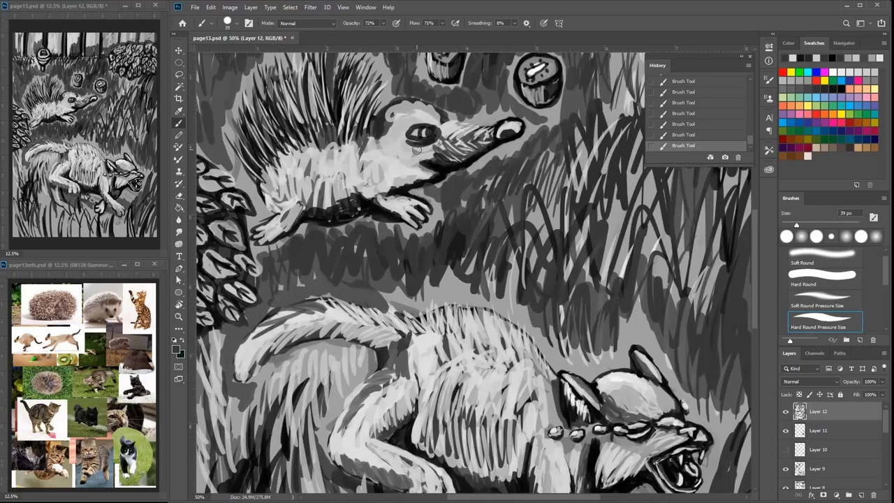
drag(333, 113, 369, 166)
mouse_move(370, 127)
mouse_down()
mouse_move(375, 92)
mouse_move(376, 107)
mouse_move(398, 78)
mouse_move(405, 101)
mouse_move(396, 106)
mouse_move(410, 114)
mouse_move(412, 102)
mouse_move(416, 121)
mouse_move(433, 102)
mouse_move(453, 154)
mouse_up()
- Reduce the brush to 15 px and add finer sampled grey strokes on the hedgehog and the grass above its spines
alt+click(359, 132)
right_click(403, 129)
drag(404, 137, 394, 156)
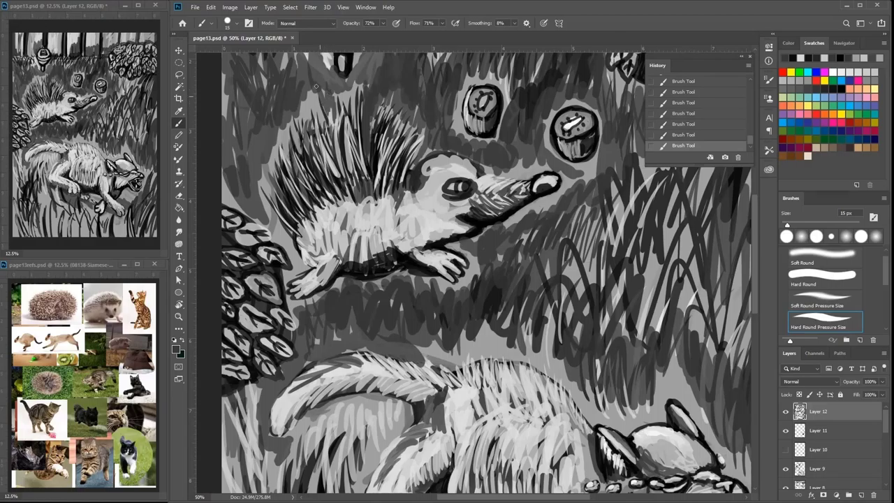
mouse_move(316, 86)
mouse_down()
mouse_move(321, 126)
mouse_move(303, 92)
mouse_up()
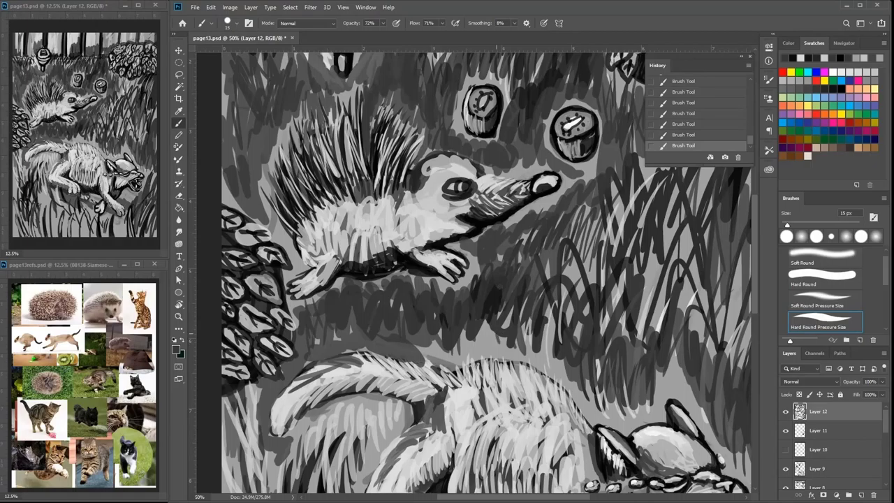
- Sample a grey from the fence and paint vertical strokes over its boards
mouse_move(485, 322)
mouse_down()
mouse_move(501, 342)
mouse_move(528, 342)
mouse_up()
mouse_move(478, 258)
mouse_down()
mouse_move(553, 196)
mouse_move(538, 258)
mouse_up()
drag(483, 134, 492, 168)
drag(512, 138, 454, 269)
alt+click(479, 151)
mouse_move(479, 157)
mouse_down()
mouse_move(480, 169)
mouse_move(486, 117)
mouse_up()
drag(490, 117, 487, 183)
- Pick a dark grey and paint vertical wood-grain strokes down the middle and left fence boards
click(826, 90)
drag(465, 128, 466, 199)
drag(479, 114, 485, 201)
mouse_move(488, 116)
mouse_down()
mouse_move(488, 194)
mouse_move(468, 194)
mouse_up()
mouse_move(457, 115)
mouse_down()
mouse_move(454, 195)
mouse_move(466, 199)
mouse_up()
drag(484, 116, 485, 190)
drag(398, 116, 397, 190)
drag(413, 116, 414, 194)
mouse_move(406, 115)
mouse_down()
mouse_move(406, 185)
mouse_move(391, 188)
mouse_up()
drag(378, 116, 379, 190)
mouse_move(328, 117)
mouse_down()
mouse_move(328, 189)
mouse_move(339, 190)
mouse_up()
drag(319, 116, 319, 194)
mouse_move(313, 116)
mouse_down()
mouse_move(313, 180)
mouse_move(303, 183)
mouse_up()
mouse_move(298, 116)
mouse_down()
mouse_move(298, 171)
mouse_move(310, 191)
mouse_up()
drag(300, 139, 300, 192)
drag(326, 127, 326, 189)
- Continue the dark vertical wood-grain strokes across the fence boards toward and above the right bush
drag(527, 116, 527, 172)
mouse_move(539, 116)
mouse_down()
mouse_move(539, 177)
mouse_move(559, 172)
mouse_up()
drag(531, 129, 531, 192)
drag(598, 116, 597, 154)
drag(590, 116, 590, 151)
drag(618, 116, 618, 151)
mouse_move(633, 119)
mouse_down()
mouse_move(423, 124)
mouse_move(458, 161)
mouse_up()
drag(469, 121, 468, 137)
drag(481, 121, 481, 162)
mouse_move(490, 122)
mouse_down()
mouse_move(491, 173)
mouse_move(503, 162)
mouse_up()
drag(507, 122, 508, 156)
drag(436, 121, 437, 166)
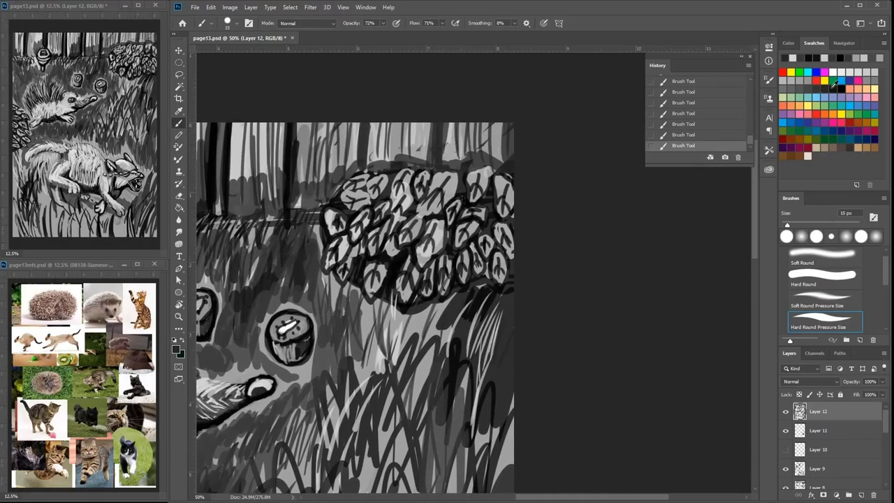
- Pick black and draw the board gaps in the fence above the right bush
click(835, 82)
drag(437, 122, 437, 164)
drag(443, 122, 442, 167)
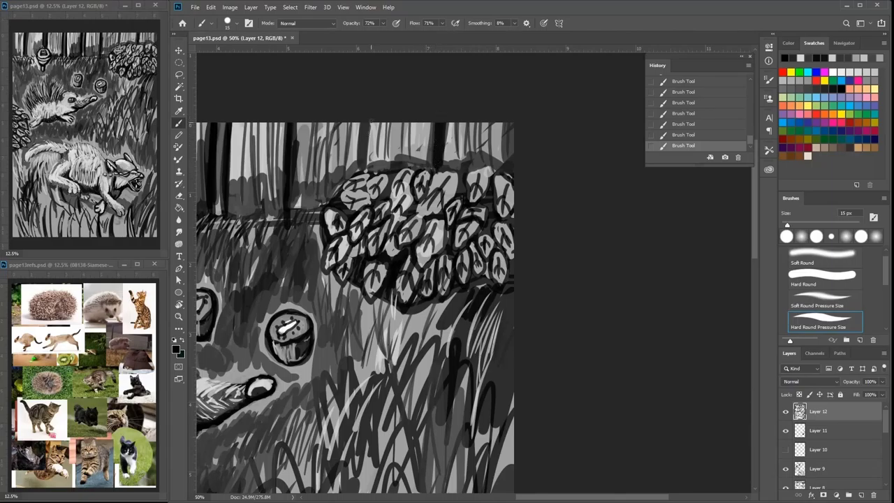
drag(368, 122, 368, 161)
drag(364, 126, 363, 175)
mouse_move(340, 133)
mouse_down()
mouse_move(462, 153)
mouse_move(463, 185)
mouse_up()
- Pick a dark grey and touch up the fence posts near the right bush
click(805, 81)
mouse_move(459, 149)
mouse_down()
mouse_move(458, 187)
mouse_move(460, 146)
mouse_up()
click(804, 85)
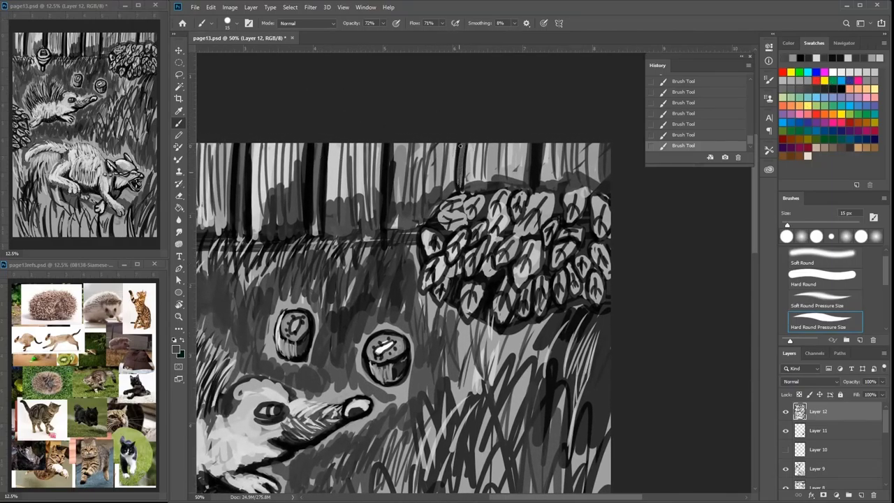
mouse_move(534, 144)
mouse_down()
mouse_move(534, 183)
mouse_move(539, 144)
mouse_up()
mouse_move(386, 145)
mouse_down()
mouse_move(383, 243)
mouse_move(370, 244)
mouse_move(364, 224)
mouse_move(328, 241)
mouse_up()
- Refine the fence boards and the grass along their base around the garden light with darker strokes
click(826, 88)
mouse_move(400, 230)
mouse_down()
mouse_move(418, 216)
mouse_move(392, 241)
mouse_up()
mouse_move(473, 176)
mouse_down()
mouse_move(470, 189)
mouse_move(492, 172)
mouse_move(557, 181)
mouse_move(599, 157)
mouse_move(600, 146)
mouse_up()
drag(304, 158, 463, 132)
drag(360, 201, 383, 145)
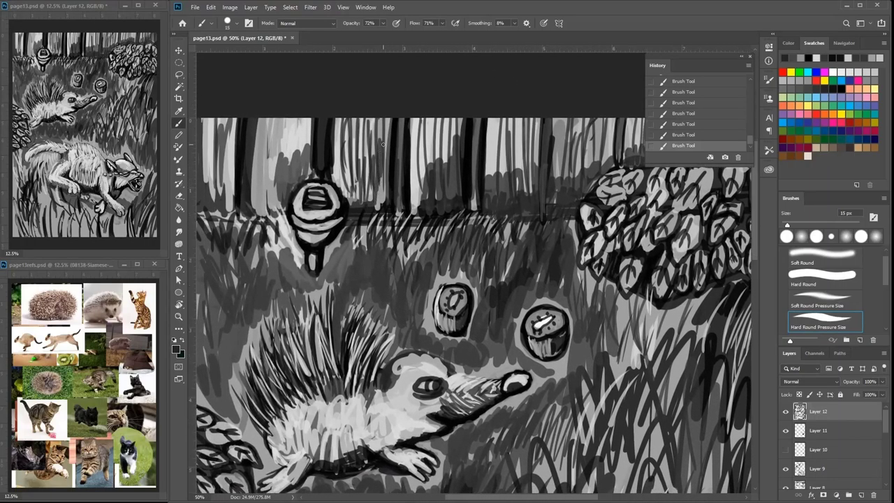
mouse_move(426, 122)
mouse_down()
mouse_move(430, 151)
mouse_move(455, 140)
mouse_up()
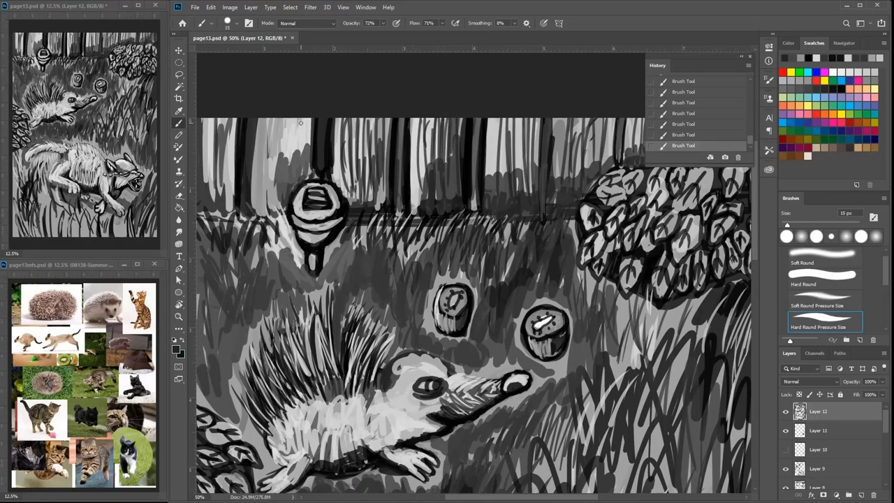
mouse_move(301, 123)
mouse_down()
mouse_move(294, 174)
mouse_move(259, 188)
mouse_move(281, 210)
mouse_up()
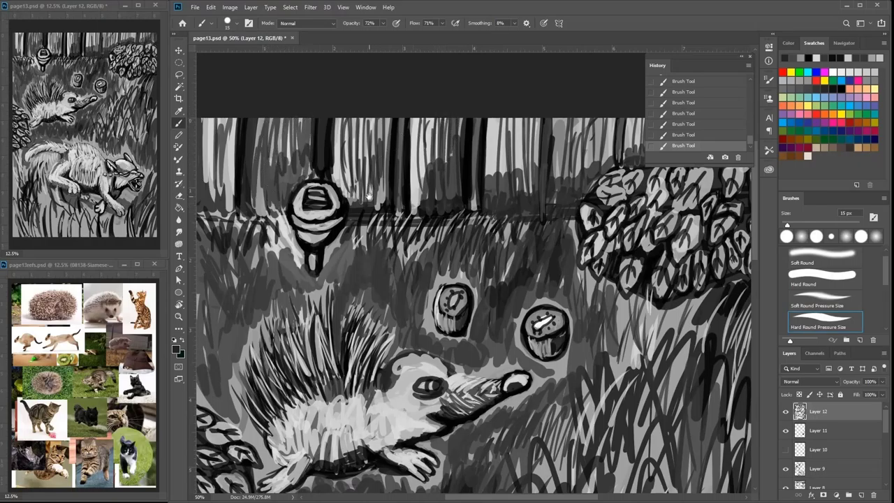
drag(368, 196, 431, 151)
drag(380, 245, 344, 212)
- Paint light grey grass blades in the dark grass behind and above the cat's head
mouse_move(660, 455)
mouse_down()
mouse_move(661, 299)
mouse_move(528, 156)
mouse_up()
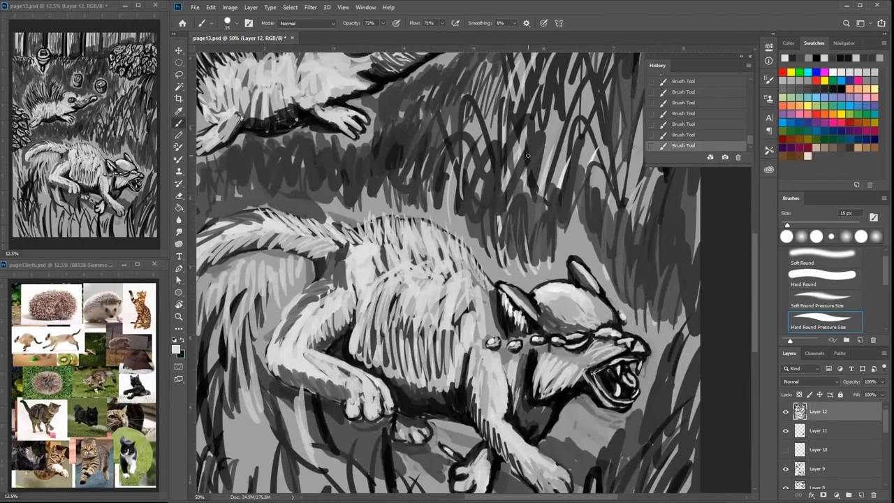
mouse_move(448, 162)
mouse_down()
mouse_move(447, 227)
mouse_move(454, 220)
mouse_up()
mouse_move(464, 152)
mouse_down()
mouse_move(468, 239)
mouse_move(482, 249)
mouse_up()
mouse_move(498, 217)
mouse_down()
mouse_move(507, 259)
mouse_move(525, 276)
mouse_up()
drag(533, 221, 542, 256)
drag(556, 222, 567, 254)
drag(567, 196, 582, 228)
drag(550, 141, 567, 194)
drag(644, 143, 599, 24)
drag(556, 136, 574, 178)
drag(544, 104, 558, 145)
drag(537, 91, 547, 140)
mouse_move(533, 87)
mouse_down()
mouse_move(539, 127)
mouse_move(503, 151)
mouse_up()
drag(514, 127, 514, 146)
mouse_move(607, 271)
mouse_down()
mouse_move(605, 253)
mouse_move(634, 201)
mouse_up()
drag(611, 239, 617, 186)
drag(600, 271, 600, 104)
- Add short dark grey fur strokes along the shaded underside of the cat's belly
mouse_move(513, 303)
mouse_down()
mouse_move(519, 246)
mouse_move(516, 372)
mouse_up()
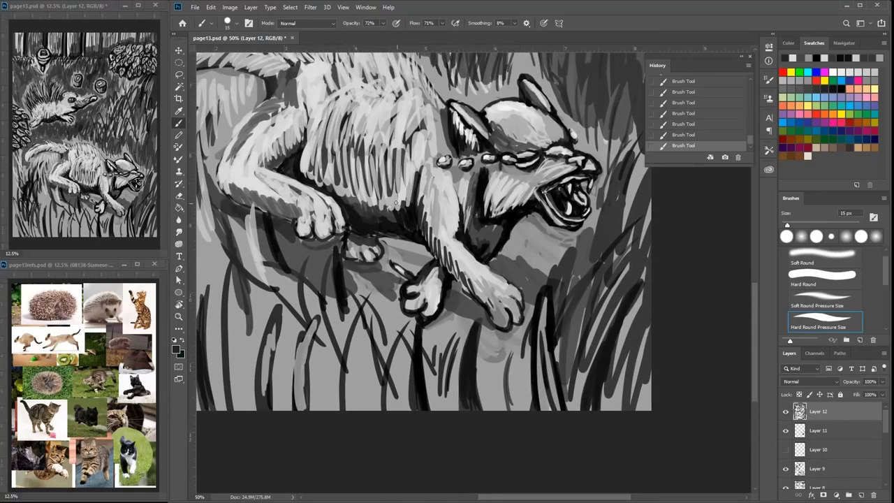
drag(395, 208, 400, 192)
drag(402, 211, 412, 174)
mouse_move(393, 212)
mouse_down()
mouse_move(394, 175)
mouse_move(384, 182)
mouse_up()
mouse_move(371, 210)
mouse_down()
mouse_move(370, 182)
mouse_move(358, 183)
mouse_up()
drag(349, 201, 338, 172)
drag(329, 194, 323, 165)
drag(318, 185, 308, 160)
drag(301, 179, 306, 146)
drag(406, 167, 413, 176)
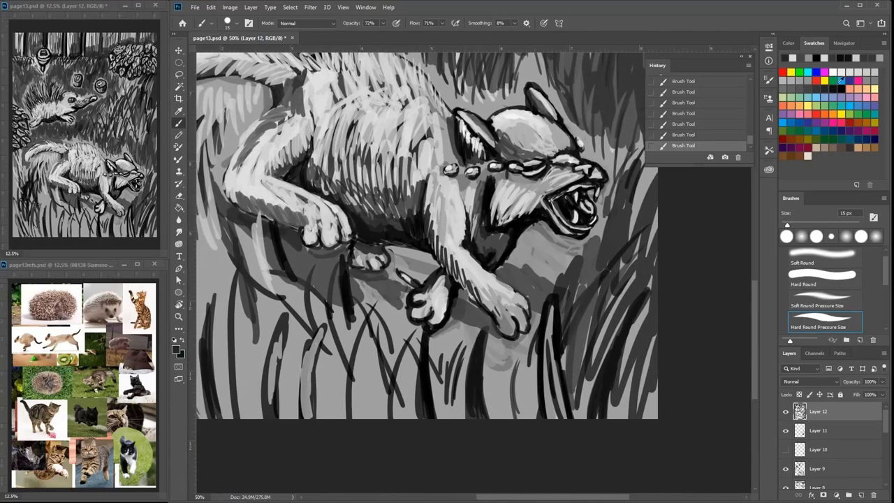
- Pick black and paint short grass blades beneath the cat's open jaw, beside its front leg
click(842, 81)
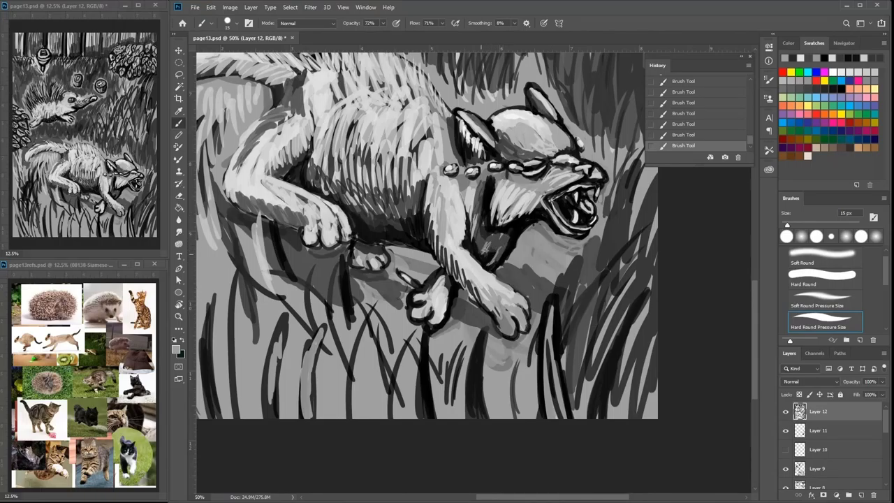
click(840, 90)
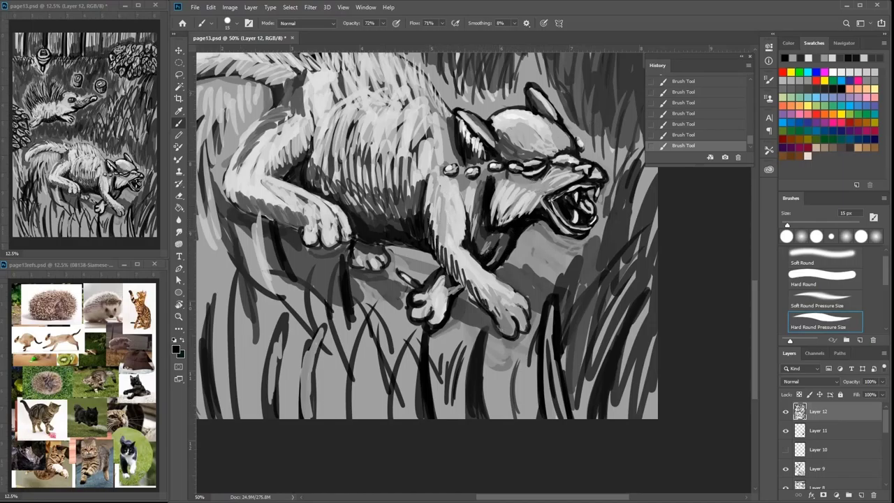
drag(562, 262, 550, 296)
drag(543, 247, 534, 281)
drag(552, 262, 547, 296)
drag(546, 254, 537, 278)
mouse_move(567, 254)
mouse_down()
mouse_move(553, 282)
mouse_move(557, 275)
mouse_up()
drag(546, 259, 537, 302)
- Darken the grass in the shadow beneath the cat's belly and hind paw with short black blades
mouse_move(391, 287)
mouse_down()
mouse_move(396, 300)
mouse_move(390, 283)
mouse_up()
drag(384, 297, 381, 280)
mouse_move(382, 277)
mouse_down()
mouse_move(372, 290)
mouse_move(318, 265)
mouse_up()
mouse_move(336, 297)
mouse_down()
mouse_move(331, 262)
mouse_move(356, 279)
mouse_up()
mouse_move(340, 291)
mouse_down()
mouse_move(335, 258)
mouse_move(311, 268)
mouse_up()
mouse_move(307, 283)
mouse_down()
mouse_move(298, 248)
mouse_move(313, 264)
mouse_up()
mouse_move(304, 280)
mouse_down()
mouse_move(299, 251)
mouse_move(289, 249)
mouse_up()
mouse_move(303, 271)
mouse_down()
mouse_move(286, 234)
mouse_move(278, 245)
mouse_up()
drag(276, 278, 270, 240)
mouse_move(282, 342)
mouse_down()
mouse_move(264, 281)
mouse_move(263, 360)
mouse_up()
drag(275, 298, 265, 359)
- Draw long black grass blades in the foreground below the cat
drag(286, 275, 256, 352)
drag(321, 324, 321, 404)
drag(374, 341, 361, 419)
drag(388, 313, 370, 417)
drag(375, 356, 371, 417)
- Sample a light grey and paint a tall light grass blade in the foreground below the cat's paws
alt+click(370, 384)
drag(369, 384, 364, 312)
drag(367, 416, 367, 358)
drag(363, 414, 362, 323)
drag(366, 375, 361, 307)
drag(365, 419, 363, 351)
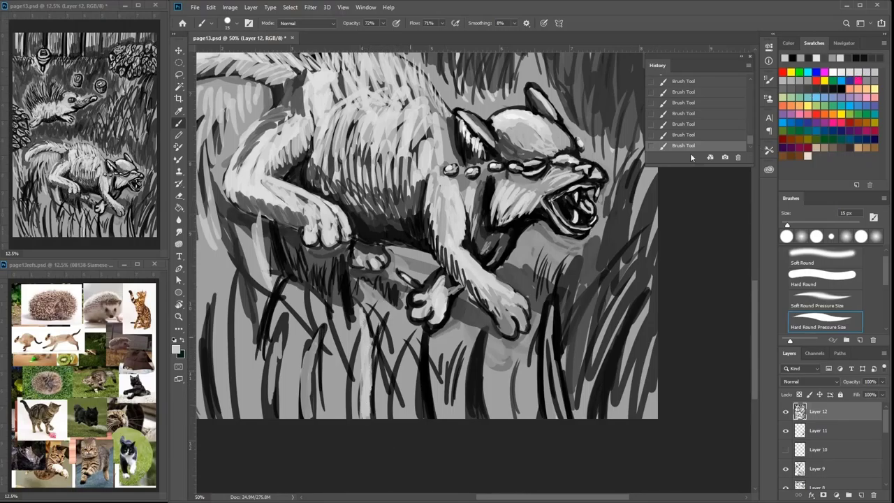
- Pick black and paint dark blades around the light grass blade in the foreground
click(841, 90)
mouse_move(362, 309)
mouse_down()
mouse_move(363, 419)
mouse_move(367, 331)
mouse_up()
mouse_move(207, 286)
mouse_down()
mouse_move(271, 248)
mouse_move(349, 305)
mouse_move(389, 423)
mouse_up()
drag(387, 419, 381, 349)
drag(387, 405, 383, 333)
mouse_move(385, 429)
mouse_down()
mouse_move(395, 350)
mouse_move(391, 391)
mouse_up()
drag(437, 300, 405, 394)
- Shade the hedgehog's front leg with a sampled grey and touch up its head with dark grey
drag(474, 122, 381, 224)
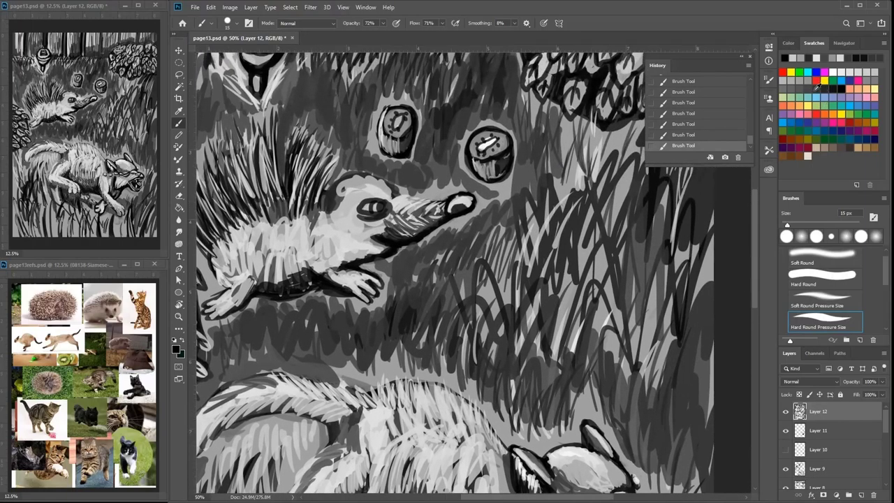
alt+click(337, 264)
drag(306, 253, 359, 293)
drag(381, 206, 438, 236)
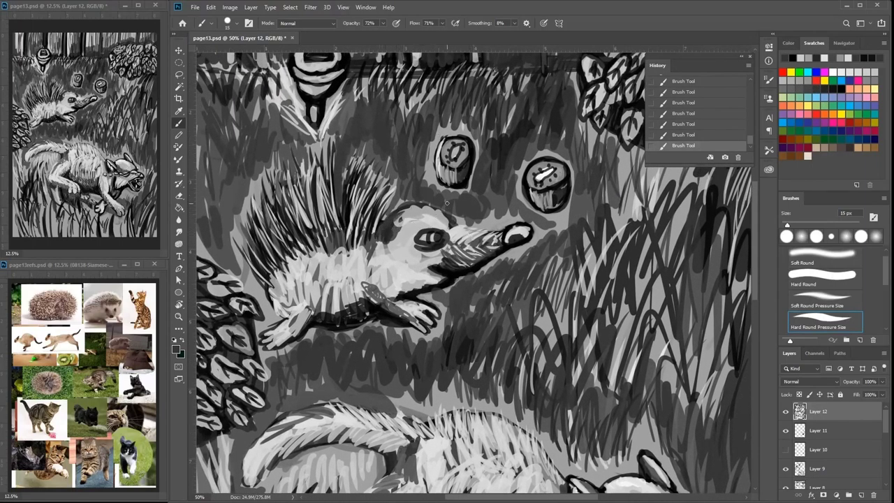
click(805, 94)
mouse_move(454, 222)
mouse_down()
mouse_move(423, 201)
mouse_move(389, 208)
mouse_up()
- Refine the hedgehog's eye and surrounding face with black and light grey touches
key(ctrl+plus)
mouse_move(430, 228)
mouse_down()
mouse_move(399, 218)
mouse_move(428, 234)
mouse_up()
click(841, 70)
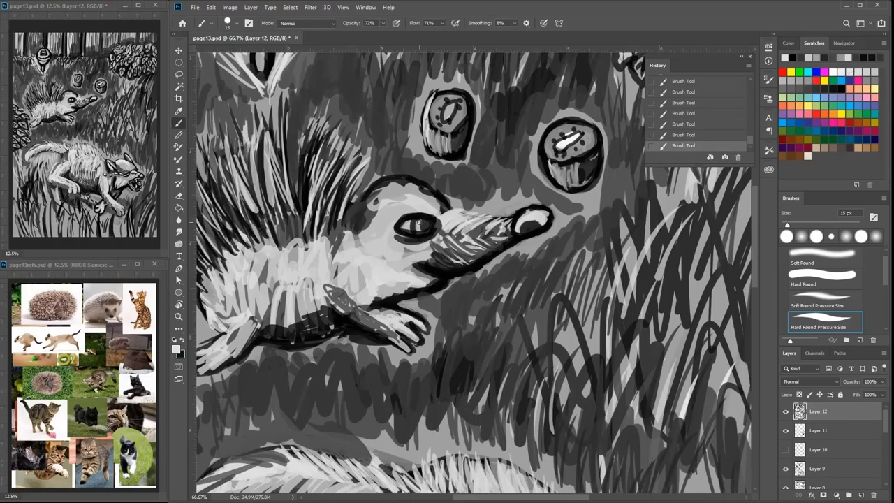
click(833, 84)
click(813, 90)
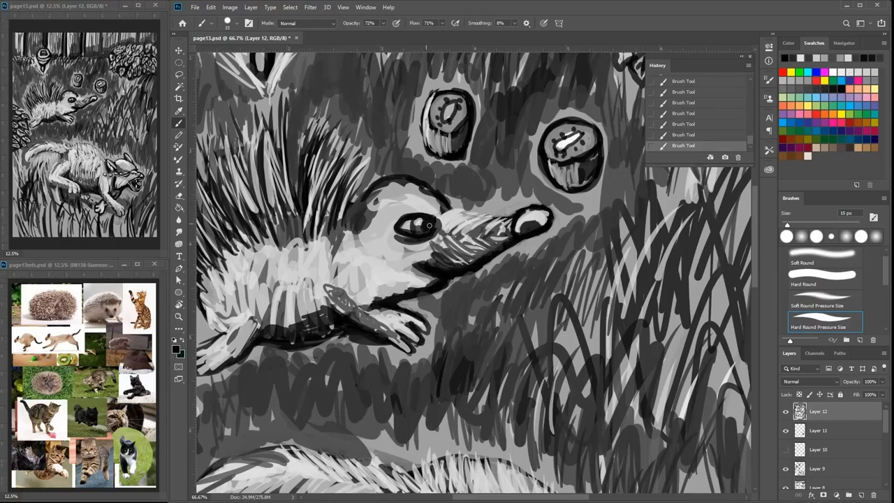
click(788, 97)
click(858, 70)
drag(419, 237, 429, 240)
drag(433, 255, 469, 264)
mouse_move(444, 251)
mouse_down()
mouse_move(468, 259)
mouse_move(458, 268)
mouse_move(493, 242)
mouse_move(497, 225)
mouse_move(389, 259)
mouse_up()
- Pick black and strengthen the outlines between the leaves of the right bush
click(842, 86)
mouse_move(477, 184)
mouse_down()
mouse_move(473, 209)
mouse_move(390, 313)
mouse_up()
mouse_move(559, 160)
mouse_down()
mouse_move(560, 138)
mouse_move(562, 158)
mouse_move(533, 189)
mouse_up()
mouse_move(554, 86)
mouse_down()
mouse_move(524, 113)
mouse_move(535, 133)
mouse_move(521, 148)
mouse_move(530, 95)
mouse_up()
drag(522, 96, 546, 99)
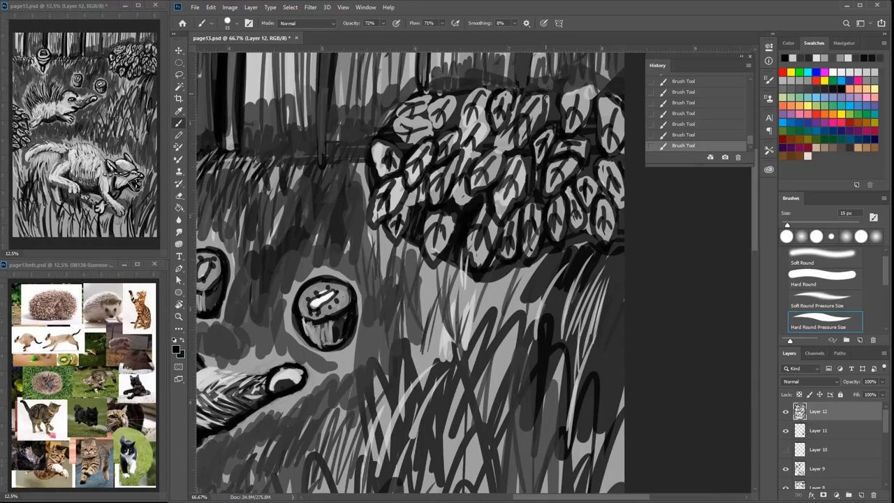
mouse_move(502, 149)
mouse_down()
mouse_move(508, 107)
mouse_move(518, 130)
mouse_up()
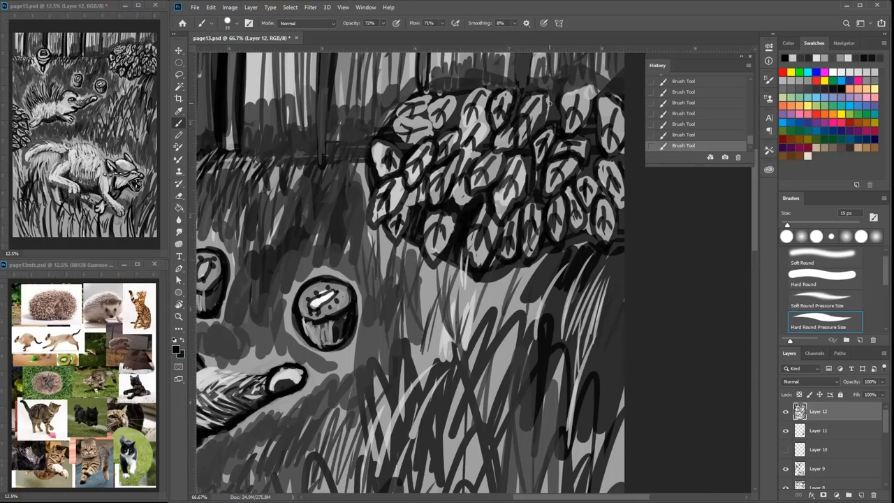
mouse_move(549, 103)
mouse_down()
mouse_move(464, 189)
mouse_move(454, 228)
mouse_up()
- Darken the fence posts above the right bush and at the page's edge with black and dark grey
click(826, 88)
click(842, 90)
drag(467, 167, 464, 228)
drag(550, 166, 556, 234)
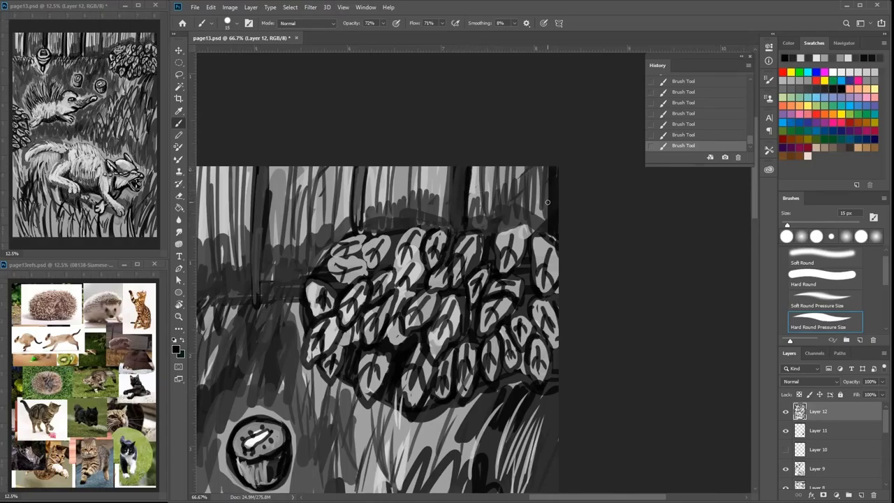
click(818, 89)
drag(554, 166, 553, 232)
mouse_move(462, 169)
mouse_down()
mouse_move(459, 211)
mouse_move(451, 169)
mouse_up()
click(841, 88)
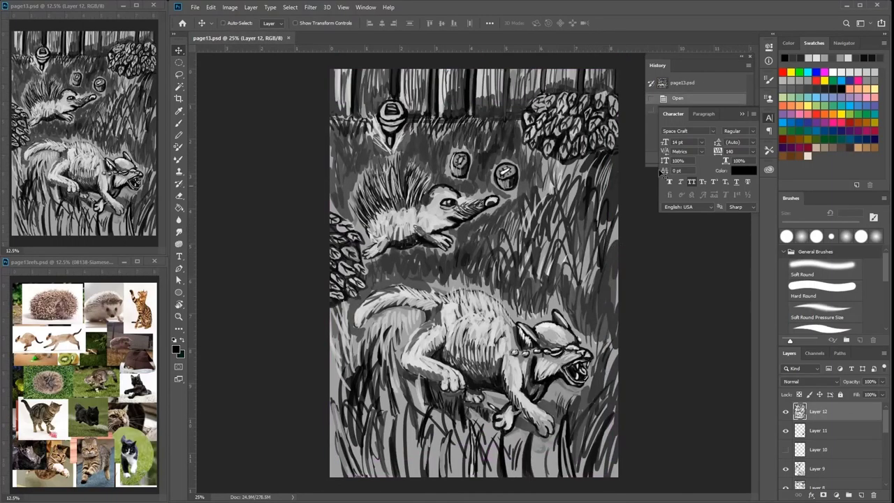
- Darken the grass beneath the hedgehog and add black blades in the lower-right corner of the page with the Brush tool
key(b)
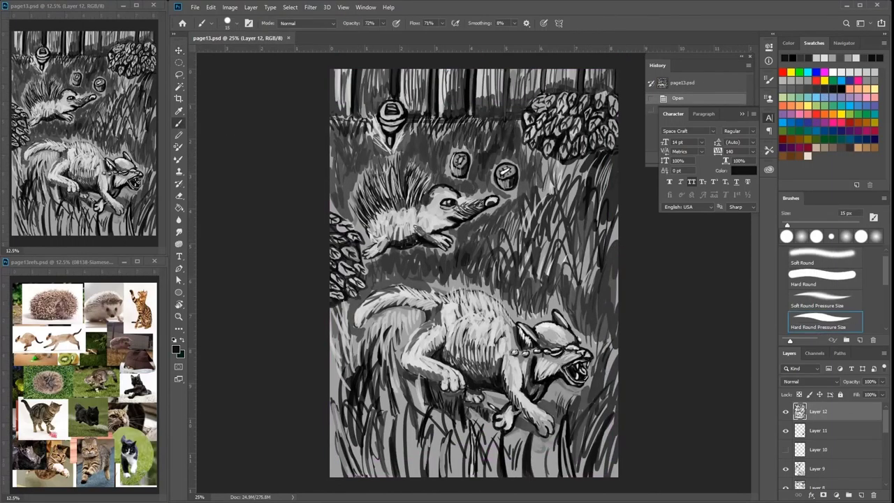
right_click(527, 252)
click(587, 273)
mouse_move(509, 263)
mouse_down()
mouse_move(502, 281)
mouse_move(431, 285)
mouse_up()
drag(414, 264, 420, 282)
drag(542, 477, 547, 448)
mouse_move(561, 477)
mouse_down()
mouse_move(565, 437)
mouse_move(585, 424)
mouse_up()
drag(597, 476, 601, 441)
drag(615, 471, 618, 427)
- Set the brush size to 26 px and shade the cat's cheek and neck with black strokes
right_click(586, 343)
click(636, 369)
drag(558, 361, 551, 375)
drag(556, 362, 535, 378)
drag(542, 359, 536, 372)
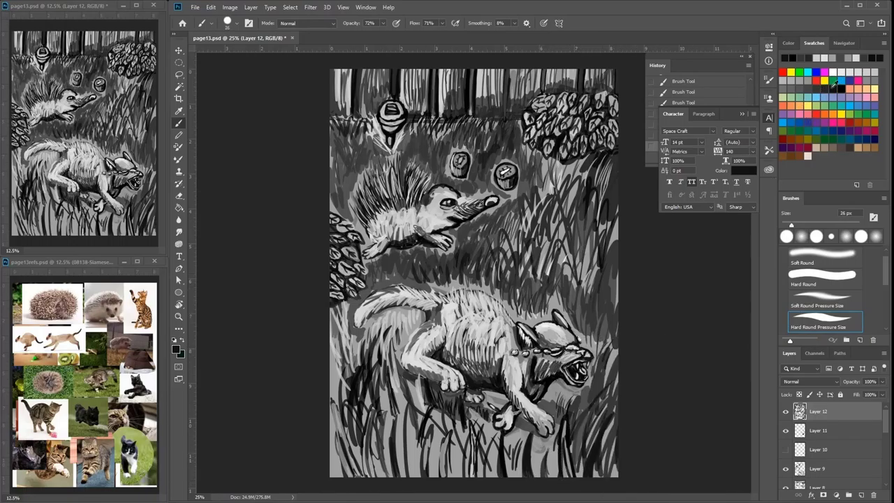
- Refine the fur on the cat's chest and front leg with black, dark grey and light grey strokes
click(866, 71)
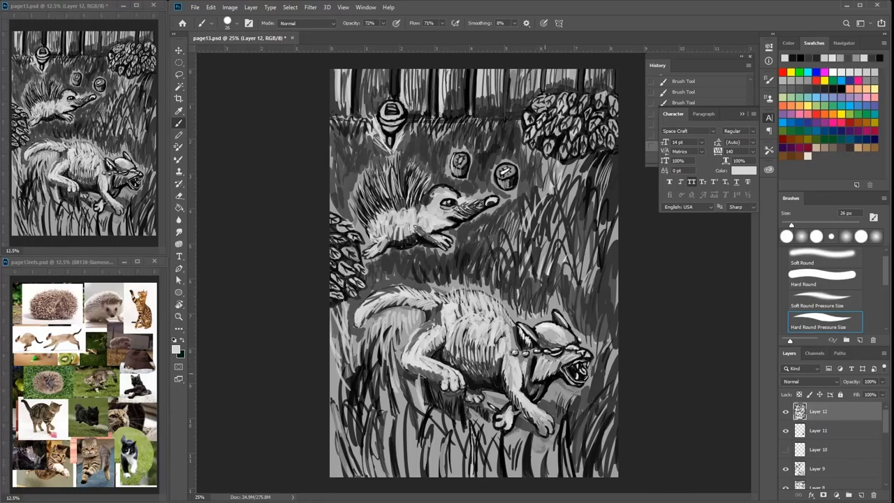
key(x)
mouse_move(544, 360)
mouse_down()
mouse_move(518, 391)
mouse_move(542, 421)
mouse_up()
click(807, 89)
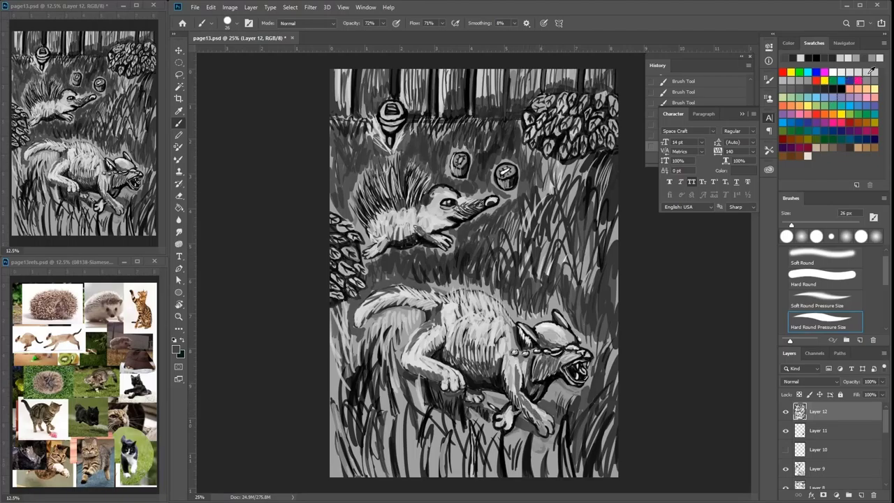
click(872, 70)
drag(514, 385, 518, 368)
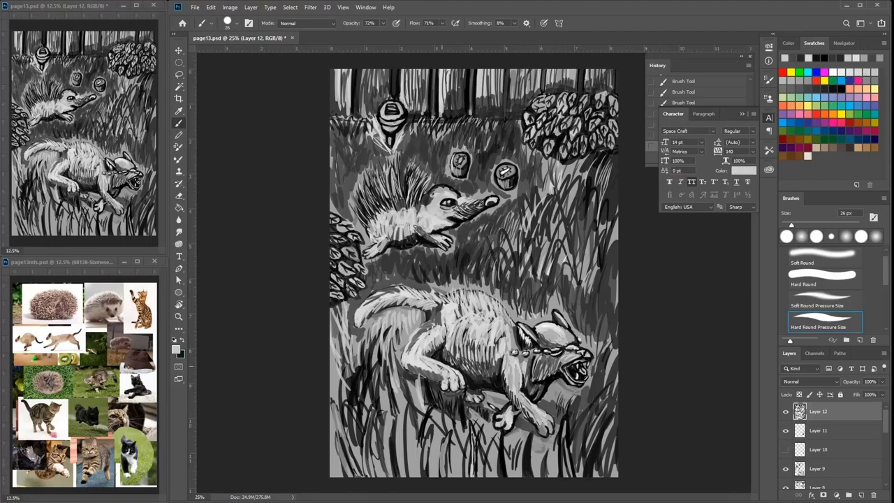
click(822, 89)
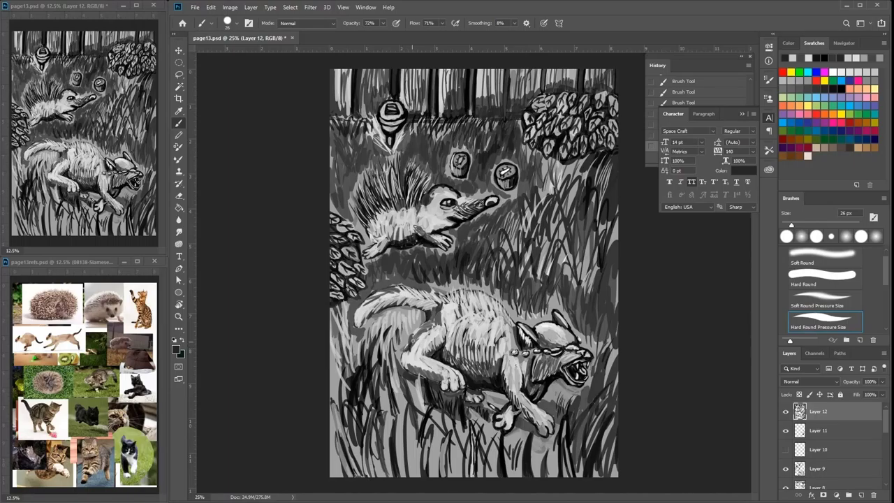
- Stroke light grey fur over the cat's hind leg and belly, with dark grey touches between the hairs
click(842, 73)
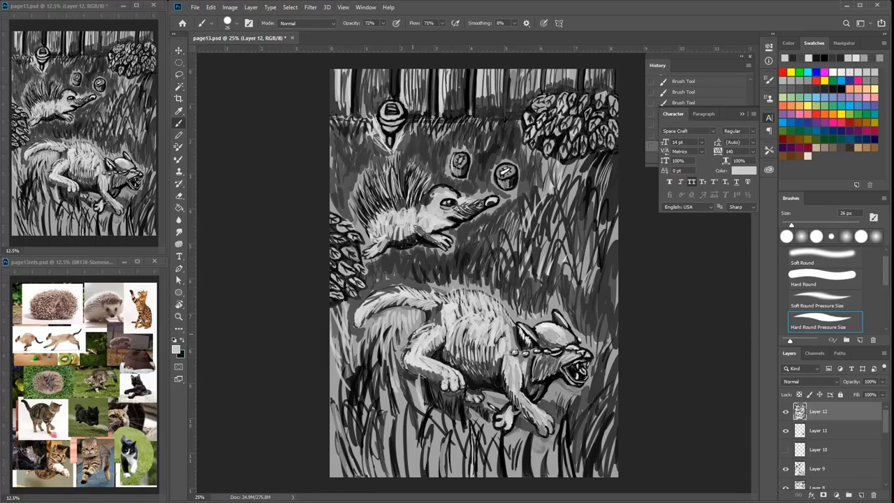
mouse_move(443, 304)
mouse_down()
mouse_move(437, 326)
mouse_move(451, 363)
mouse_up()
mouse_move(468, 342)
mouse_down()
mouse_move(462, 367)
mouse_move(491, 368)
mouse_up()
click(824, 89)
mouse_move(495, 350)
mouse_down()
mouse_move(493, 370)
mouse_move(470, 333)
mouse_up()
key(x)
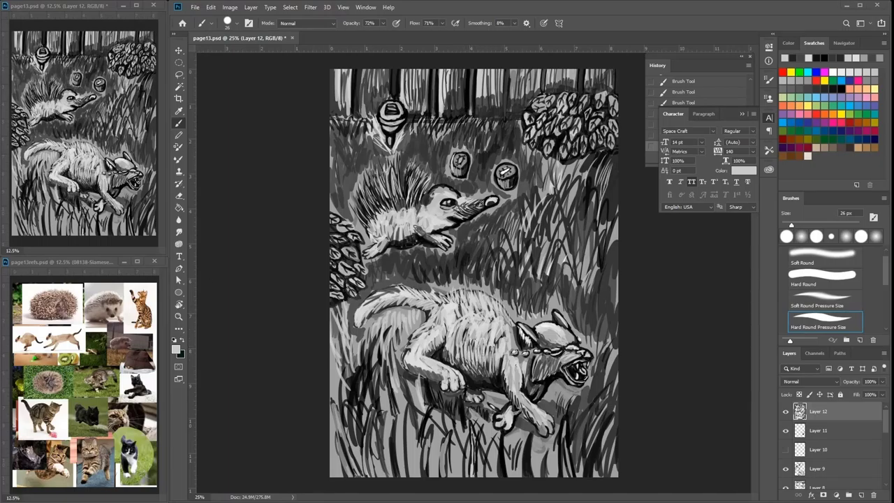
- Pick black and strengthen the grass blades below the cat's hind leg
click(834, 90)
drag(414, 428, 419, 474)
mouse_move(437, 419)
mouse_down()
mouse_move(440, 476)
mouse_move(458, 475)
mouse_up()
- Paint a broad light grey grass blade below the cat's small front paw, running down to the page edge
key(ctrl+plus)
key(ctrl+plus)
drag(487, 398, 488, 137)
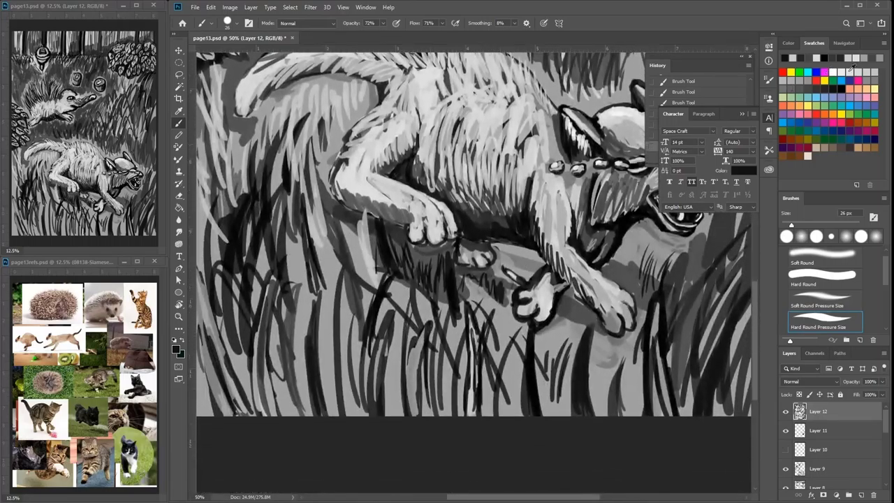
click(860, 73)
drag(508, 353, 514, 416)
drag(502, 324, 516, 400)
drag(514, 348, 523, 417)
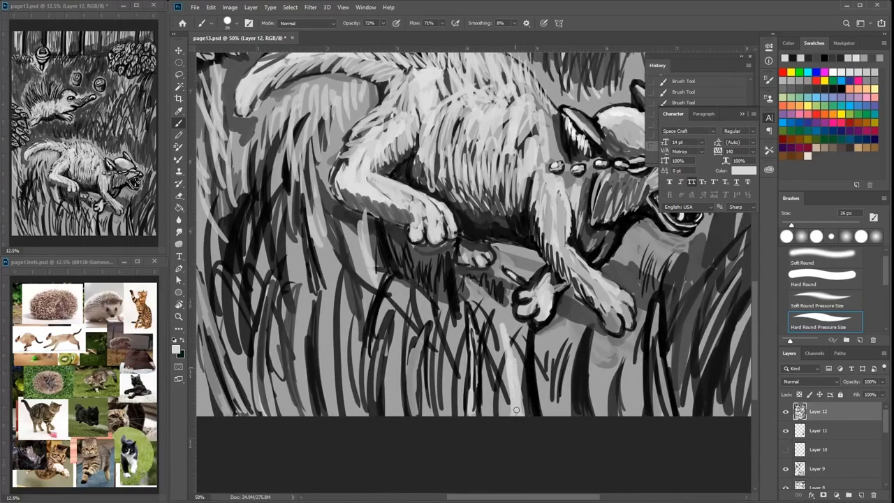
- Pick black and shade over the light blade below the cat's front paw
click(834, 85)
drag(500, 324, 518, 399)
mouse_move(507, 365)
mouse_down()
mouse_move(512, 416)
mouse_move(523, 416)
mouse_up()
mouse_move(508, 338)
mouse_down()
mouse_move(518, 389)
mouse_move(499, 314)
mouse_up()
drag(506, 357, 507, 391)
- Rework the same grass blade with light grey along its length and black strokes over it
click(859, 73)
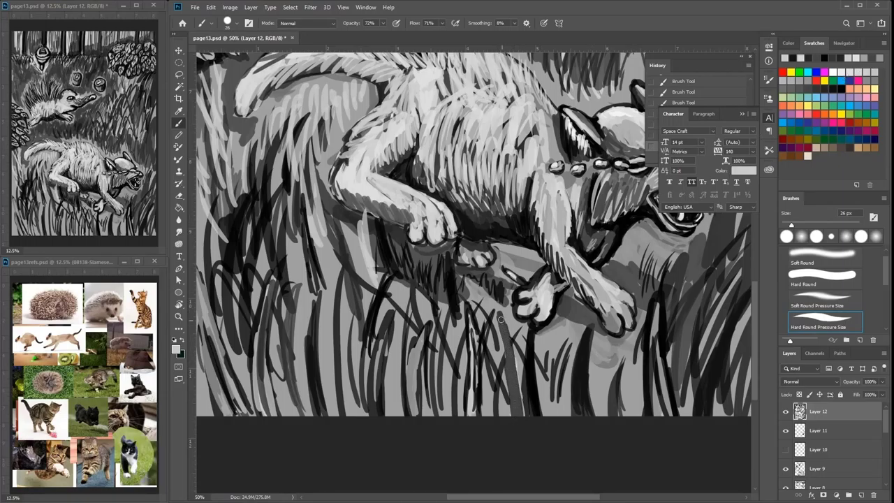
drag(501, 317, 514, 375)
drag(505, 341, 517, 410)
drag(514, 373, 518, 423)
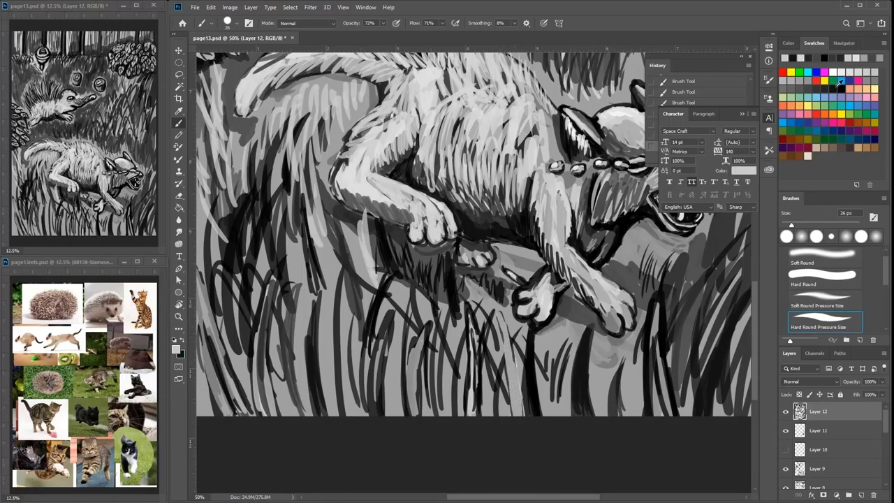
click(840, 85)
drag(502, 316, 509, 353)
drag(503, 324, 513, 379)
drag(507, 341, 517, 403)
drag(512, 377, 521, 416)
- Thicken the grass blades below and to the left of the cat's hind paw with black and a sampled dark tone
drag(423, 295, 453, 287)
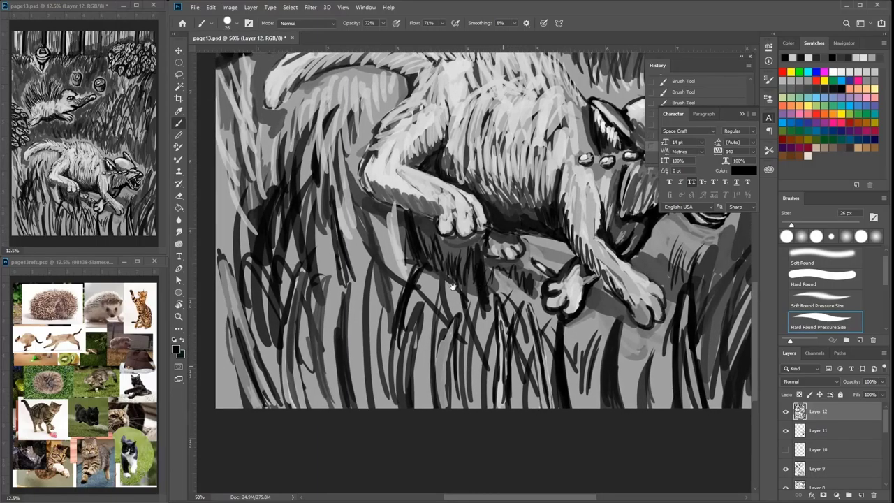
drag(368, 354, 389, 407)
mouse_move(358, 340)
mouse_down()
mouse_move(351, 292)
mouse_move(362, 361)
mouse_move(362, 344)
mouse_move(386, 408)
mouse_move(351, 334)
mouse_move(384, 410)
mouse_up()
alt+click(368, 335)
drag(352, 297, 354, 331)
drag(351, 293, 363, 354)
drag(351, 315, 371, 371)
drag(363, 335, 386, 407)
mouse_move(365, 366)
mouse_down()
mouse_move(381, 409)
mouse_move(373, 375)
mouse_move(397, 414)
mouse_move(355, 289)
mouse_move(377, 407)
mouse_up()
key(x)
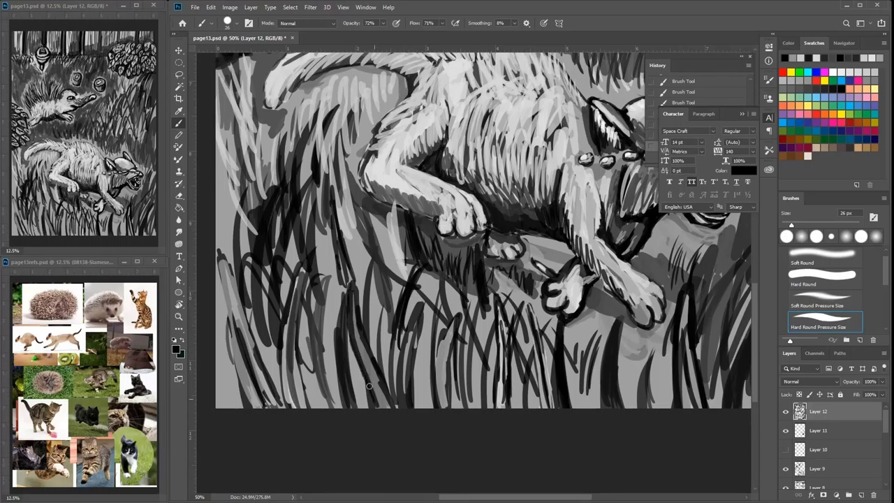
- Refine the blades in the lower-left grass with alternating mid grey and dark grey strokes
click(805, 80)
mouse_move(361, 320)
mouse_down()
mouse_move(351, 282)
mouse_move(368, 368)
mouse_up()
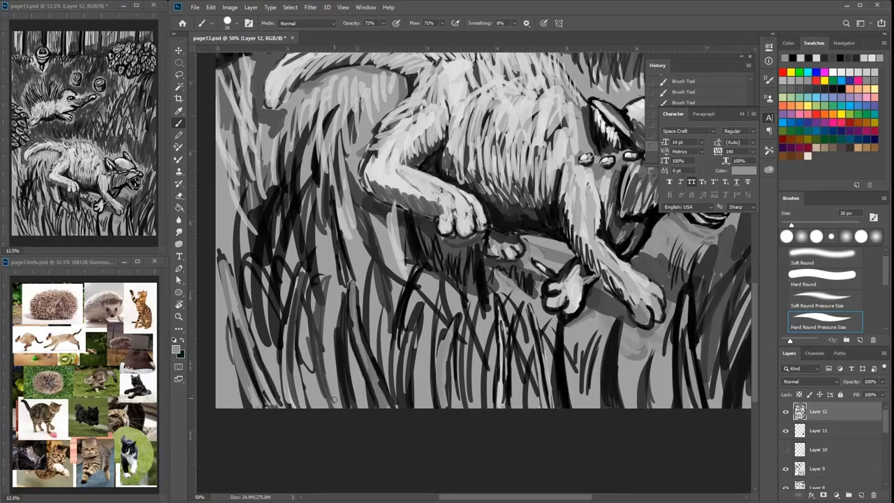
drag(321, 342, 336, 402)
mouse_move(319, 331)
mouse_down()
mouse_move(334, 389)
mouse_move(326, 305)
mouse_up()
click(783, 57)
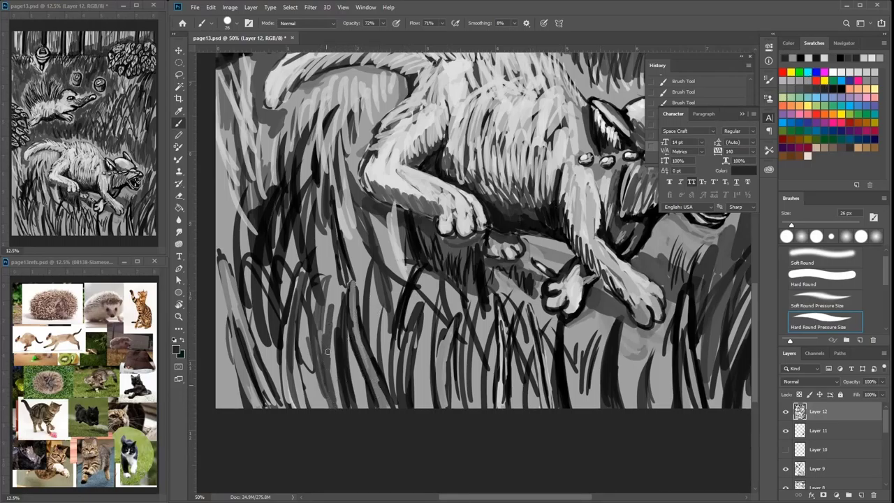
drag(328, 349, 319, 412)
click(802, 82)
drag(326, 354, 332, 310)
drag(325, 344, 322, 407)
- Pick black and deepen the blades in the lower-left grass, from below the cat's tail to the page's left edge
click(838, 88)
mouse_move(324, 345)
mouse_down()
mouse_move(329, 379)
mouse_move(333, 298)
mouse_move(322, 352)
mouse_up()
drag(307, 321, 296, 408)
drag(300, 304, 290, 371)
drag(304, 338, 293, 408)
drag(376, 283, 370, 337)
drag(384, 243, 373, 337)
mouse_move(389, 287)
mouse_down()
mouse_move(367, 296)
mouse_move(347, 343)
mouse_move(405, 373)
mouse_up()
drag(342, 257, 343, 191)
drag(239, 208, 253, 294)
mouse_move(238, 180)
mouse_down()
mouse_move(259, 308)
mouse_move(243, 230)
mouse_up()
- Darken the grass between the hedgehog and the cat with short black strokes
drag(322, 226, 285, 334)
drag(310, 159, 301, 212)
drag(320, 164, 313, 202)
drag(323, 151, 318, 203)
drag(321, 190, 315, 215)
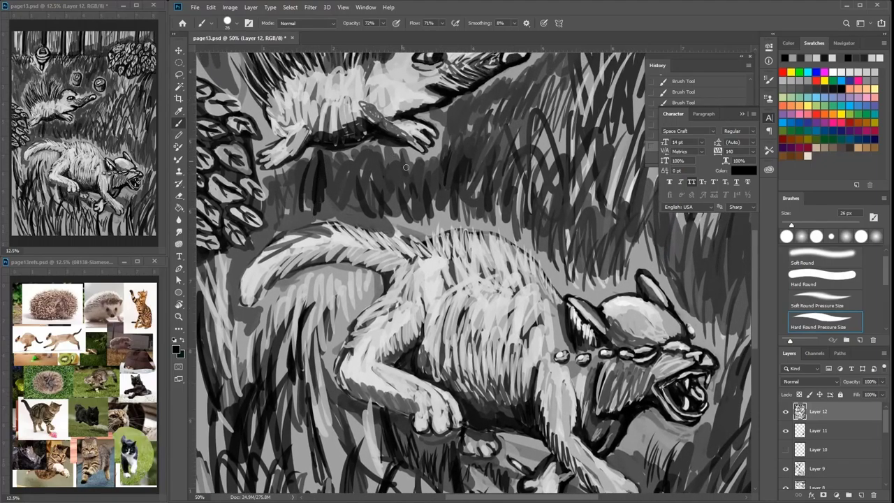
mouse_move(508, 129)
mouse_down()
mouse_move(401, 243)
mouse_move(449, 175)
mouse_up()
mouse_move(455, 172)
mouse_down()
mouse_move(447, 228)
mouse_move(458, 143)
mouse_up()
mouse_move(466, 124)
mouse_down()
mouse_move(448, 163)
mouse_move(481, 116)
mouse_up()
drag(488, 161, 521, 106)
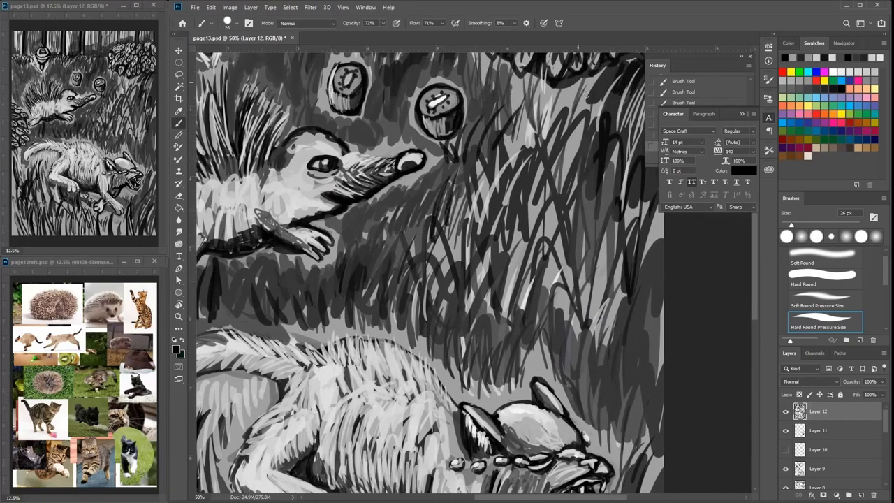
- Paint light grey grass blades between the right kiwi half and the right bush
click(807, 79)
mouse_move(468, 136)
mouse_down()
mouse_move(458, 175)
mouse_move(393, 204)
mouse_up()
drag(463, 176, 474, 151)
drag(492, 126, 429, 190)
mouse_move(463, 176)
mouse_down()
mouse_move(467, 139)
mouse_move(446, 127)
mouse_up()
drag(442, 168, 429, 118)
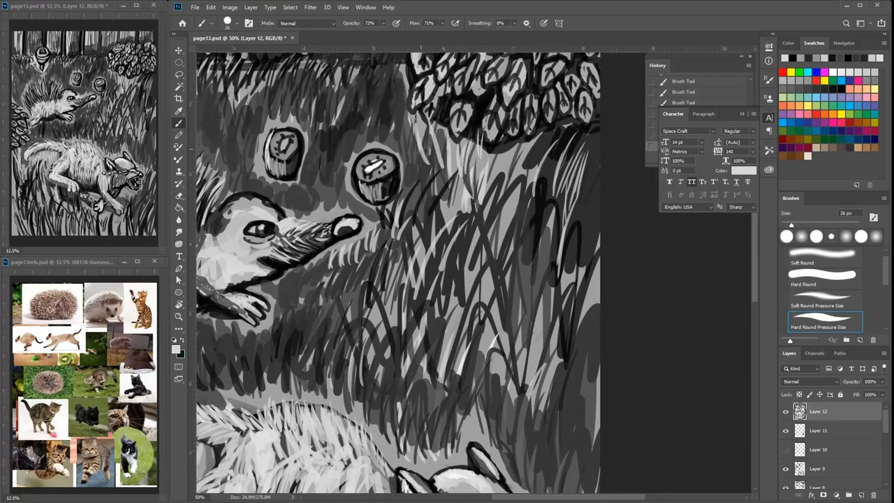
drag(429, 151, 407, 113)
drag(416, 151, 381, 106)
drag(384, 135, 368, 91)
drag(399, 123, 391, 103)
- Shade the grass directly beneath the right bush with dark grey strokes
click(828, 87)
drag(473, 199, 489, 152)
mouse_move(493, 197)
mouse_down()
mouse_move(507, 154)
mouse_move(491, 144)
mouse_up()
mouse_move(466, 173)
mouse_down()
mouse_move(476, 137)
mouse_move(458, 176)
mouse_up()
drag(507, 151, 502, 188)
drag(524, 143, 510, 188)
drag(542, 132, 524, 175)
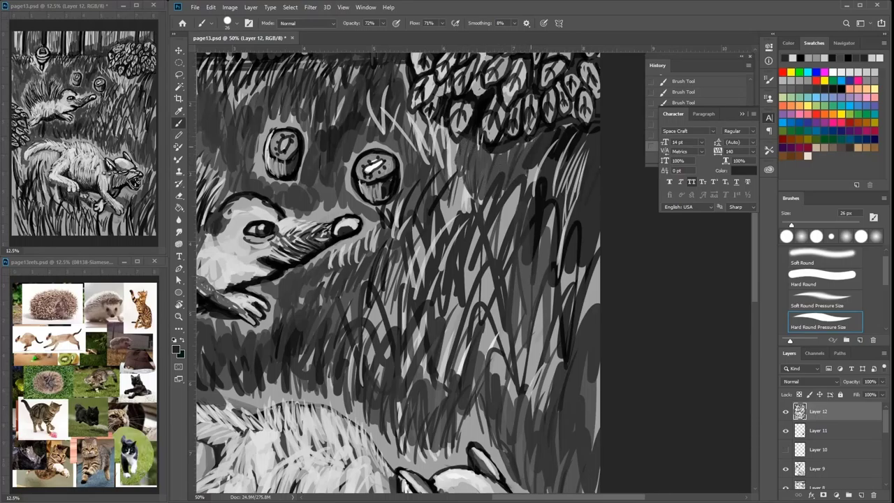
drag(555, 137, 543, 182)
mouse_move(574, 131)
mouse_down()
mouse_move(557, 173)
mouse_move(564, 184)
mouse_up()
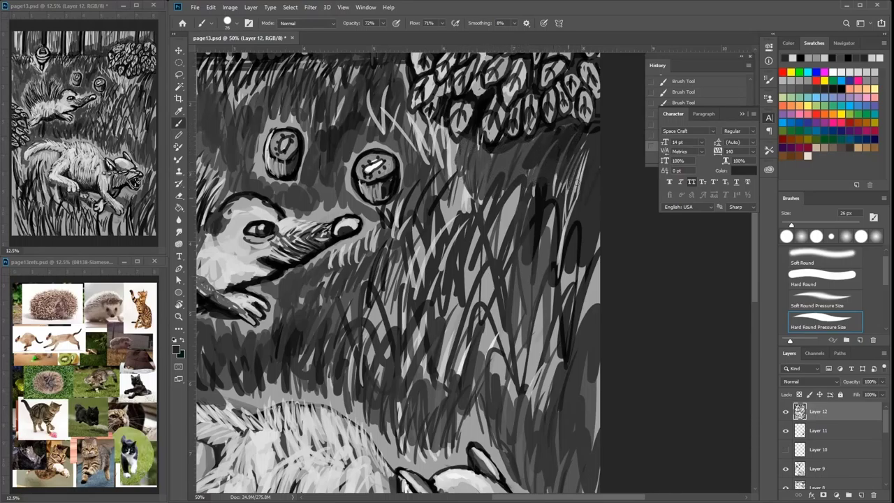
- Pick light grey and add thin grass blades beneath the right bush
click(851, 72)
drag(554, 145, 559, 125)
mouse_move(560, 139)
mouse_down()
mouse_move(567, 119)
mouse_move(560, 154)
mouse_up()
drag(599, 117, 580, 161)
mouse_move(589, 124)
mouse_down()
mouse_move(575, 161)
mouse_move(551, 167)
mouse_up()
drag(549, 123, 535, 172)
drag(528, 134, 526, 176)
mouse_move(524, 131)
mouse_down()
mouse_move(514, 169)
mouse_move(502, 172)
mouse_up()
drag(505, 138, 498, 175)
- Tone down the light blades beneath the right bush with dark grey and near-black strokes
click(826, 86)
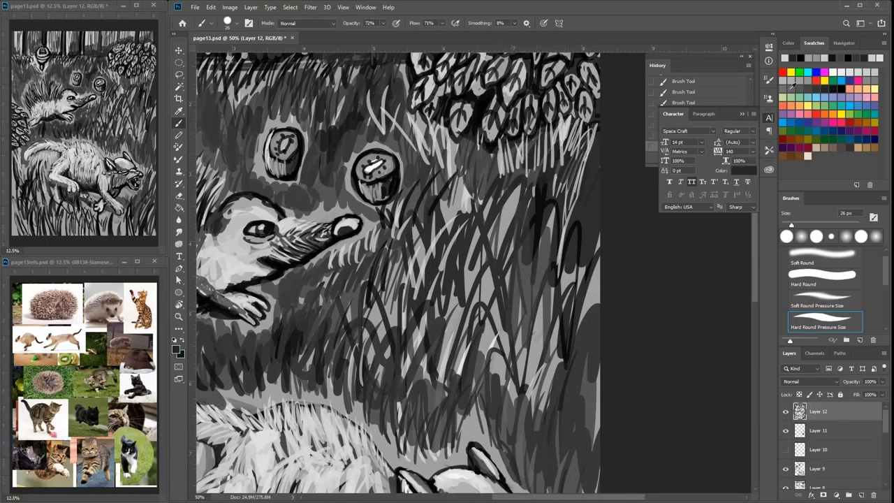
mouse_move(529, 140)
mouse_down()
mouse_move(514, 176)
mouse_move(503, 179)
mouse_up()
drag(528, 137, 534, 178)
mouse_move(563, 131)
mouse_down()
mouse_move(549, 171)
mouse_move(561, 151)
mouse_move(536, 165)
mouse_up()
click(834, 89)
mouse_move(551, 129)
mouse_down()
mouse_move(543, 171)
mouse_move(556, 172)
mouse_up()
- Pick black and deepen the shadow in the grass beneath the right bush and along its left side
click(842, 88)
drag(532, 140, 517, 179)
drag(557, 152, 542, 178)
drag(578, 134, 555, 177)
drag(557, 130, 543, 172)
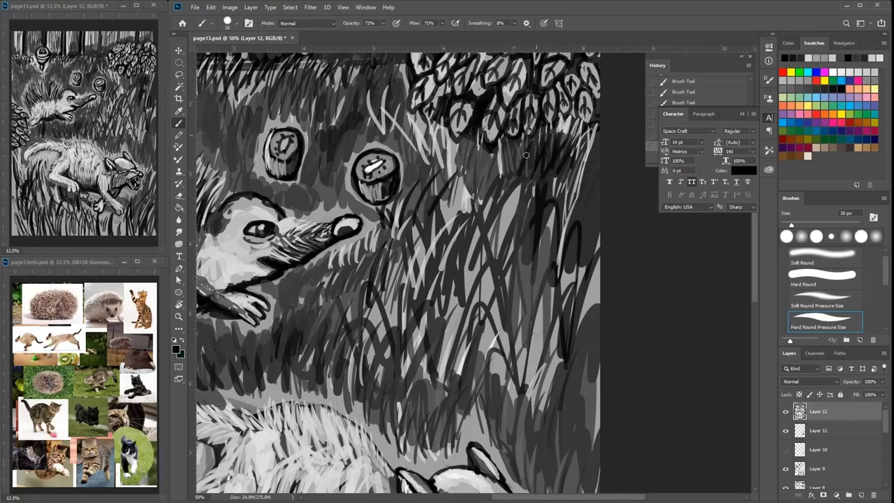
mouse_move(470, 142)
mouse_down()
mouse_move(467, 180)
mouse_move(457, 175)
mouse_up()
drag(450, 136, 445, 169)
drag(424, 116, 432, 152)
mouse_move(411, 115)
mouse_down()
mouse_move(441, 195)
mouse_move(395, 218)
mouse_up()
- Pick light grey and add grass blades beside the right kiwi half, up along the right bush's left side
click(856, 71)
drag(420, 160, 398, 216)
drag(410, 145, 403, 189)
drag(407, 118, 405, 156)
drag(395, 88, 393, 133)
drag(395, 70, 386, 102)
- Stroke longer light grey grass blades beneath the right bush out to the page's right edge
drag(538, 164, 522, 203)
drag(528, 138, 512, 191)
drag(490, 138, 470, 181)
drag(483, 125, 472, 183)
drag(508, 135, 499, 174)
drag(538, 125, 524, 176)
mouse_move(584, 133)
mouse_down()
mouse_move(556, 179)
mouse_move(592, 223)
mouse_up()
mouse_move(599, 122)
mouse_down()
mouse_move(585, 207)
mouse_move(570, 220)
mouse_up()
drag(569, 150, 551, 232)
drag(524, 162, 509, 242)
- Add light grey grass blades to the left of the round striped object in front of the fence
mouse_move(530, 244)
mouse_down()
mouse_move(601, 177)
mouse_move(762, 142)
mouse_move(772, 230)
mouse_up()
drag(272, 173, 280, 209)
drag(287, 157, 282, 190)
drag(287, 120, 273, 253)
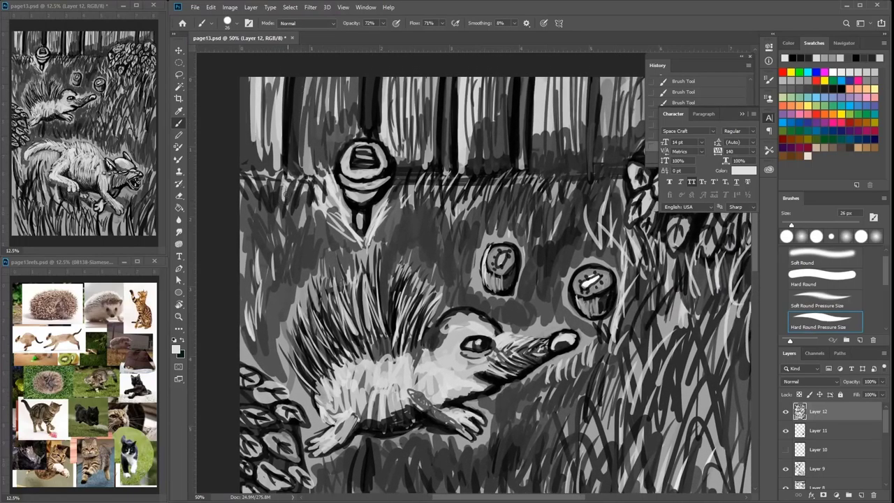
drag(321, 206, 307, 173)
drag(307, 189, 298, 177)
drag(323, 210, 303, 189)
drag(338, 224, 326, 208)
drag(345, 231, 336, 204)
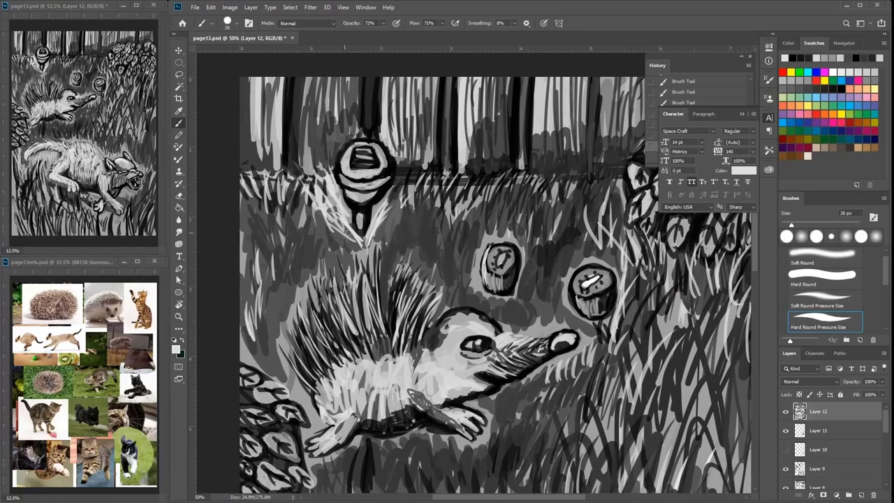
- Stroke light grey grass blades around the tip of the round striped object and into the grass to its right
drag(345, 242, 340, 215)
drag(343, 243, 332, 202)
drag(382, 217, 391, 185)
mouse_move(407, 208)
mouse_down()
mouse_move(406, 177)
mouse_move(440, 165)
mouse_up()
drag(447, 209, 461, 188)
- Layer dark grey and light grey grass blades in the lawn between the striped object and the left kiwi half
click(822, 89)
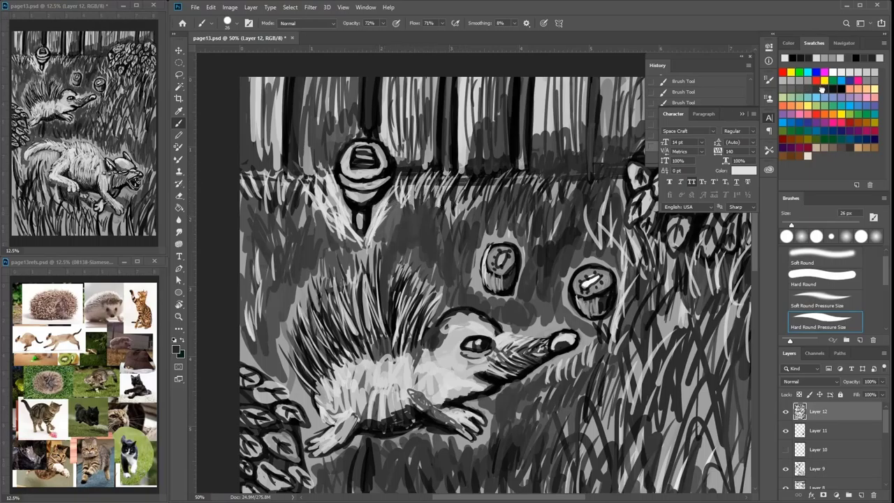
drag(410, 238, 419, 210)
drag(426, 229, 433, 193)
click(856, 72)
drag(412, 211, 416, 188)
drag(396, 228, 407, 191)
drag(392, 236, 399, 201)
mouse_move(383, 243)
mouse_down()
mouse_move(398, 206)
mouse_move(421, 215)
mouse_up()
- Pick dark grey and fill in grass strokes along the top and left side of the hedgehog's spines
click(822, 89)
drag(383, 261, 383, 236)
mouse_move(370, 269)
mouse_down()
mouse_move(377, 228)
mouse_move(372, 234)
mouse_up()
drag(366, 268, 355, 231)
mouse_move(349, 271)
mouse_down()
mouse_move(342, 230)
mouse_move(319, 221)
mouse_up()
mouse_move(320, 284)
mouse_down()
mouse_move(316, 247)
mouse_move(315, 264)
mouse_up()
mouse_move(305, 299)
mouse_down()
mouse_move(300, 276)
mouse_move(312, 259)
mouse_move(306, 277)
mouse_up()
drag(293, 307, 302, 276)
drag(289, 315, 296, 282)
mouse_move(283, 334)
mouse_down()
mouse_move(294, 292)
mouse_move(293, 306)
mouse_up()
mouse_move(280, 355)
mouse_down()
mouse_move(282, 310)
mouse_move(278, 324)
mouse_up()
- Continue the dark grey grass between the hedgehog's back and the left bush, up the page's left edge
drag(290, 354, 275, 331)
drag(292, 381, 279, 344)
mouse_move(303, 402)
mouse_down()
mouse_move(290, 371)
mouse_move(299, 384)
mouse_up()
drag(308, 409, 276, 369)
drag(287, 386, 239, 340)
mouse_move(249, 356)
mouse_down()
mouse_move(239, 317)
mouse_move(241, 348)
mouse_up()
drag(251, 338, 242, 230)
drag(253, 305, 240, 211)
drag(276, 369, 259, 339)
drag(292, 395, 285, 388)
mouse_move(318, 431)
mouse_down()
mouse_move(314, 410)
mouse_move(320, 434)
mouse_up()
drag(316, 428, 300, 437)
- Sample a mid-grey from the picture and stroke grass blades above the hedgehog's spines
mouse_move(481, 268)
mouse_down()
mouse_move(432, 278)
mouse_move(409, 254)
mouse_up()
alt+click(430, 277)
drag(394, 280, 375, 237)
drag(391, 268, 380, 224)
drag(359, 257, 351, 211)
drag(372, 237, 359, 212)
drag(342, 272, 337, 226)
drag(370, 263, 359, 222)
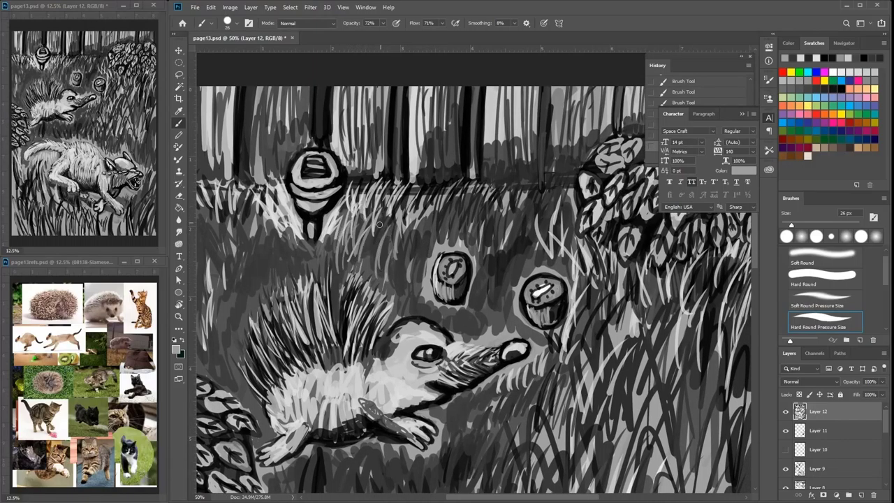
- Extend the mid-grey grass blades from below the striped object toward the page's left edge
drag(308, 264, 316, 238)
drag(328, 265, 320, 231)
drag(300, 265, 296, 225)
mouse_move(285, 267)
mouse_down()
mouse_move(278, 230)
mouse_move(259, 234)
mouse_up()
drag(253, 250, 241, 204)
drag(260, 282, 242, 217)
mouse_move(265, 288)
mouse_down()
mouse_move(263, 249)
mouse_move(275, 244)
mouse_up()
- Add more mid-grey strokes around the hedgehog and overlay them with dark grey grass blades
mouse_move(477, 298)
mouse_down()
mouse_move(393, 245)
mouse_move(402, 177)
mouse_up()
drag(289, 255, 289, 241)
mouse_move(278, 268)
mouse_down()
mouse_move(289, 240)
mouse_move(299, 238)
mouse_up()
mouse_move(295, 264)
mouse_down()
mouse_move(292, 235)
mouse_move(315, 204)
mouse_up()
click(833, 88)
drag(297, 233, 313, 195)
drag(294, 248, 302, 201)
drag(283, 257, 294, 202)
mouse_move(272, 257)
mouse_down()
mouse_move(280, 199)
mouse_move(293, 211)
mouse_up()
mouse_move(283, 239)
mouse_down()
mouse_move(301, 181)
mouse_move(273, 183)
mouse_up()
mouse_move(244, 244)
mouse_down()
mouse_move(257, 203)
mouse_move(239, 206)
mouse_up()
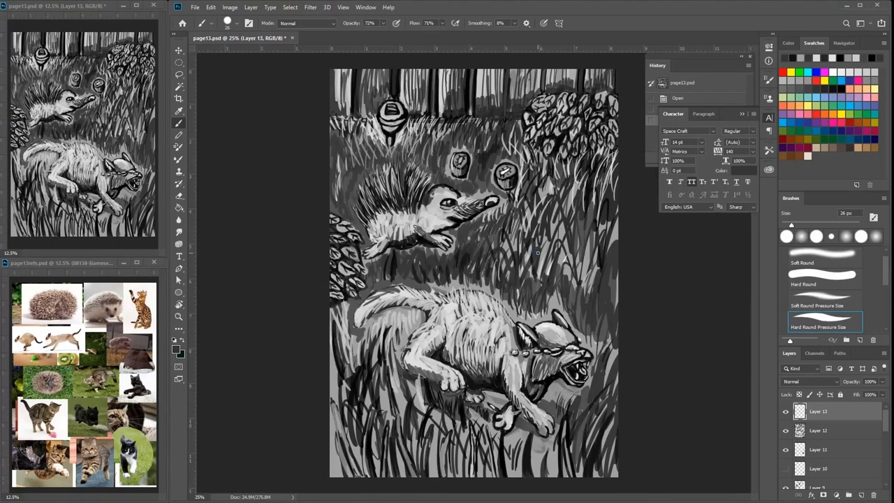
- On Layer 13, add dark grey blades to the tall grass below the right bush and a sampled light grey blade near the bush
drag(537, 253, 545, 239)
drag(543, 254, 563, 190)
alt+click(550, 187)
drag(546, 190, 550, 172)
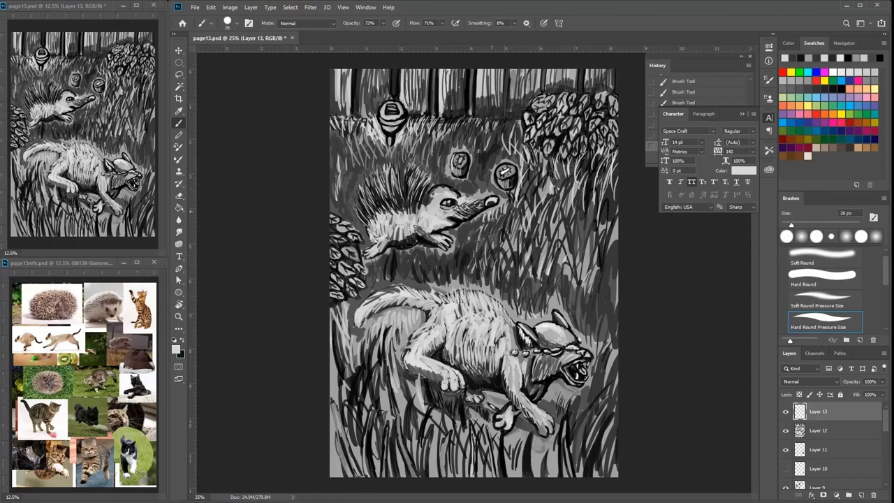
- Work sampled, mid-grey and dark grey tones into the grass between the fence and the left bush
alt+click(479, 203)
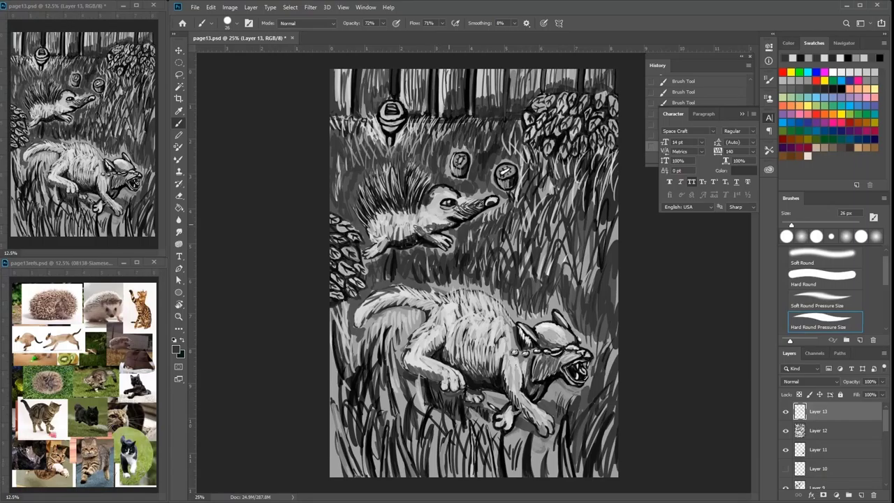
click(791, 82)
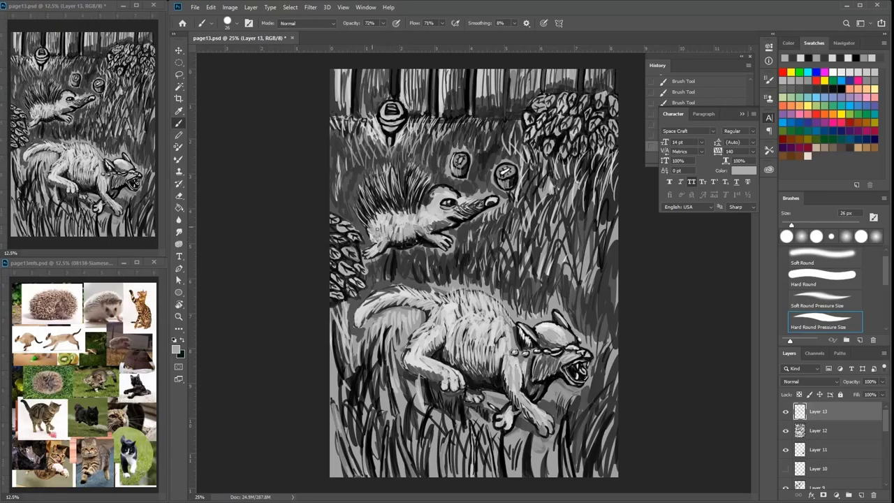
click(819, 93)
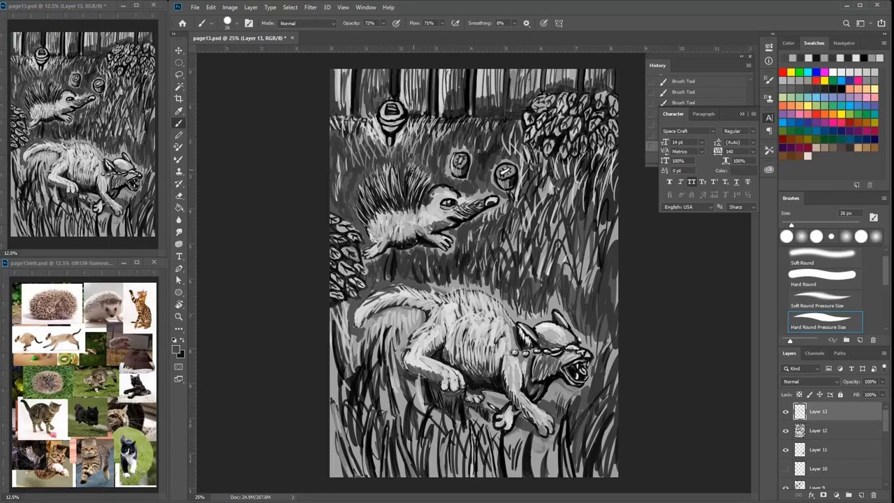
click(821, 93)
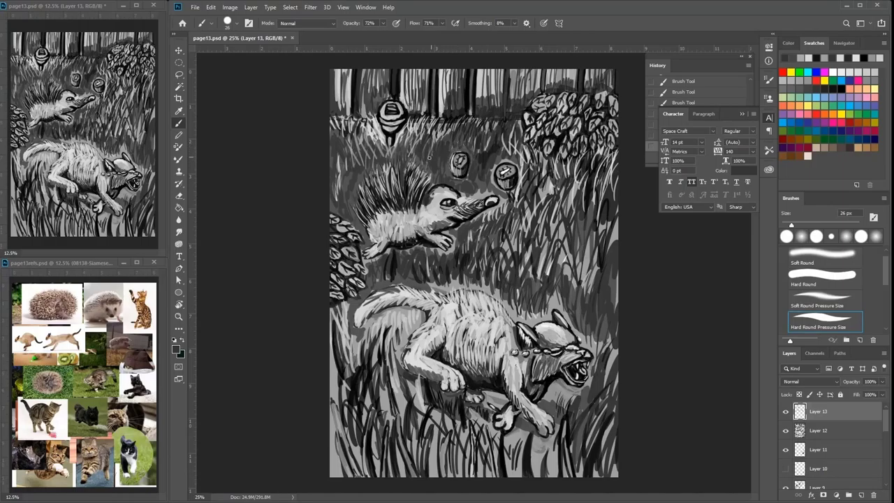
drag(375, 151, 337, 120)
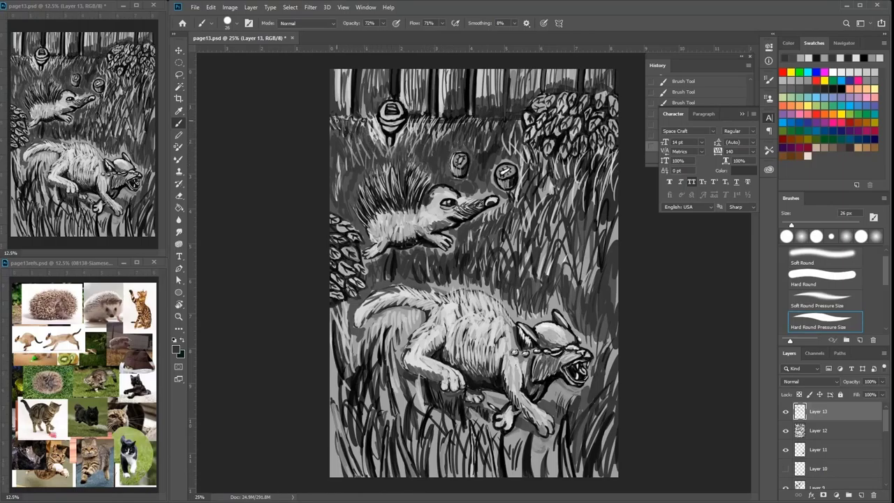
drag(341, 165, 336, 159)
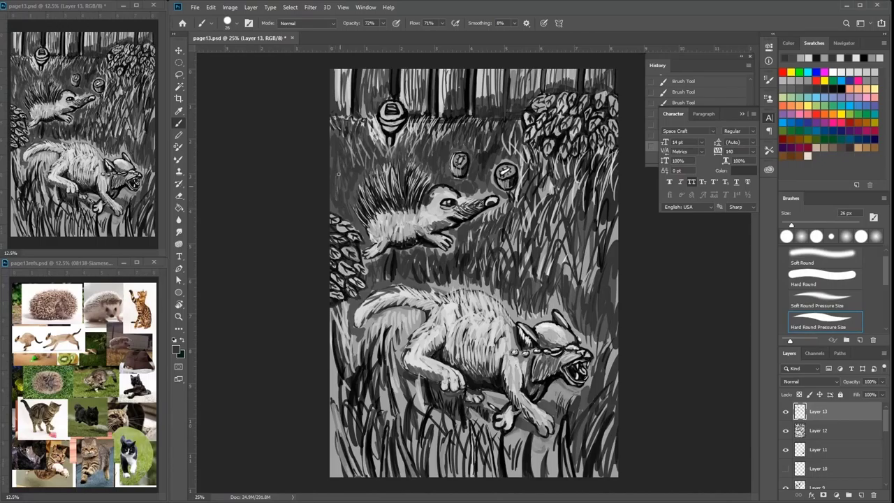
- Pick dark grey and stroke grass blades above the cat's head and beside its snout
click(814, 88)
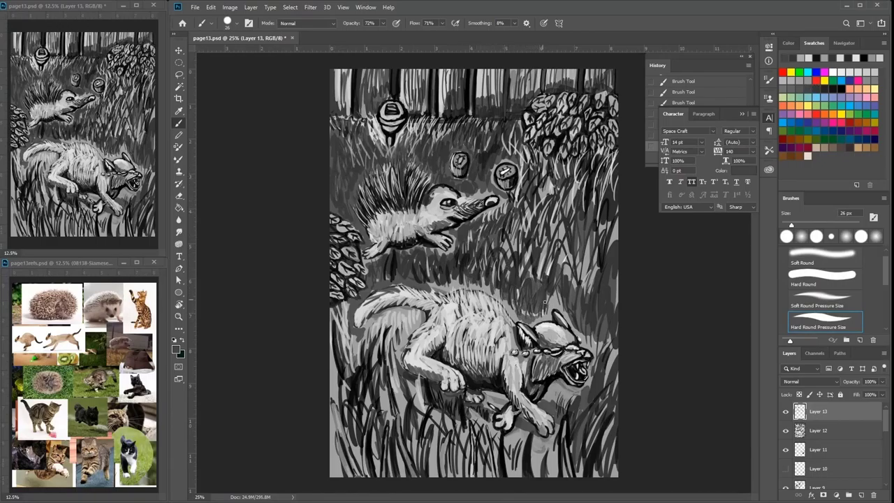
drag(547, 301, 549, 250)
drag(552, 279, 560, 264)
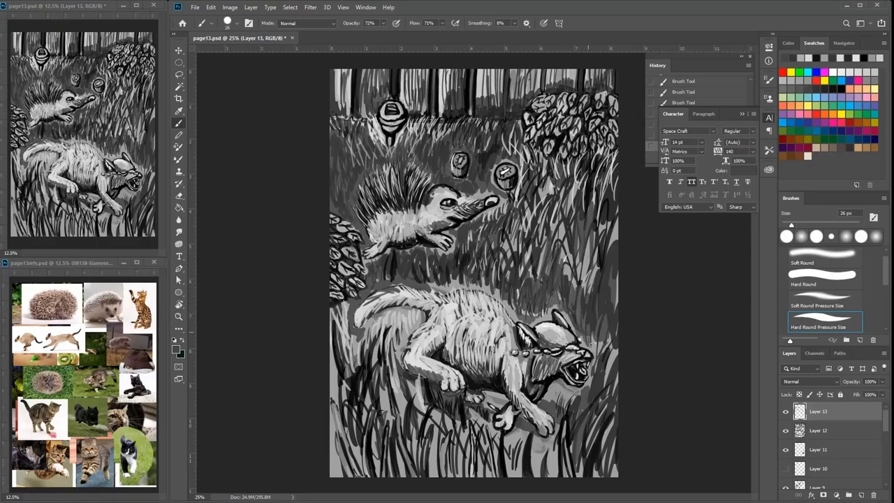
drag(592, 356, 599, 338)
- Pick a darker grey and add grass blades along the page's right, bottom and left edges
click(830, 88)
mouse_move(584, 288)
mouse_down()
mouse_move(590, 249)
mouse_move(617, 222)
mouse_up()
mouse_move(553, 476)
mouse_down()
mouse_move(557, 445)
mouse_move(554, 453)
mouse_up()
drag(480, 478, 488, 427)
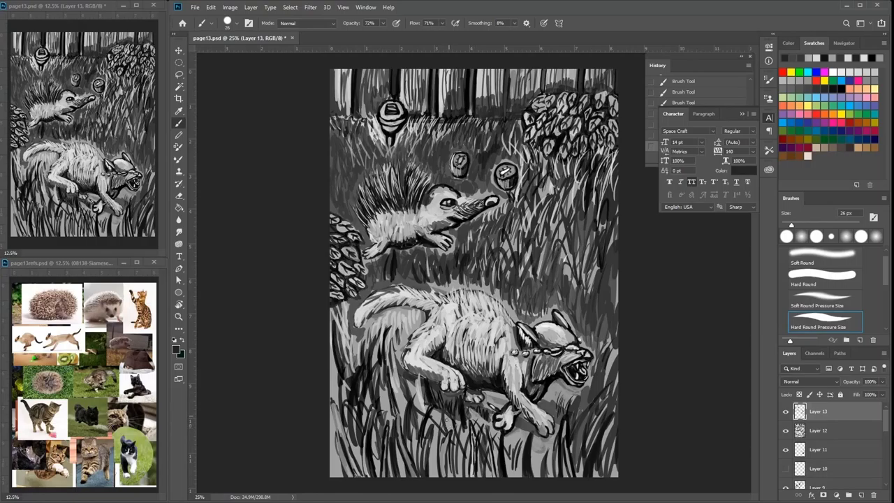
drag(434, 478, 433, 448)
mouse_move(402, 420)
mouse_down()
mouse_move(399, 384)
mouse_move(381, 389)
mouse_up()
drag(335, 391, 329, 350)
drag(350, 314, 342, 302)
drag(338, 331, 337, 303)
- Pick black and deepen the grass along the left edge between the fence and the left bush
click(844, 81)
drag(342, 203, 339, 168)
drag(346, 186, 337, 117)
drag(345, 166, 334, 128)
drag(342, 172, 339, 137)
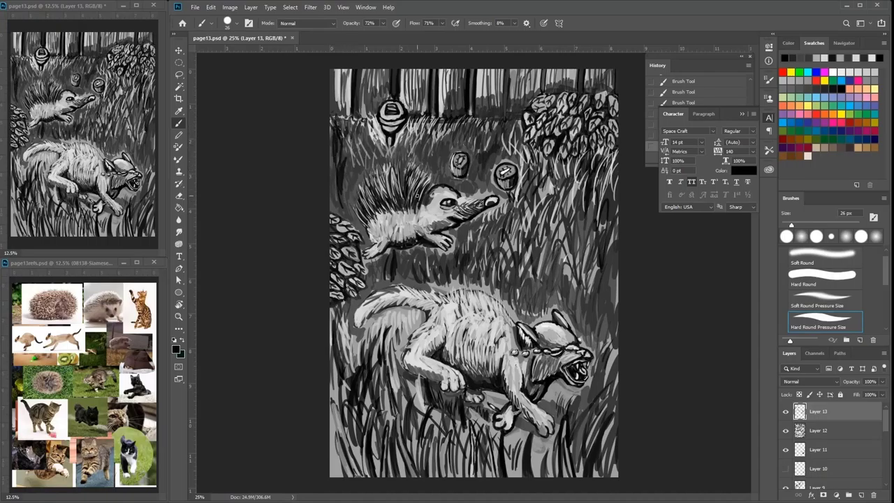
- Stroke black grass blades beneath the right bush and down the right edge to the cat's head
drag(552, 201, 542, 170)
drag(588, 218, 573, 169)
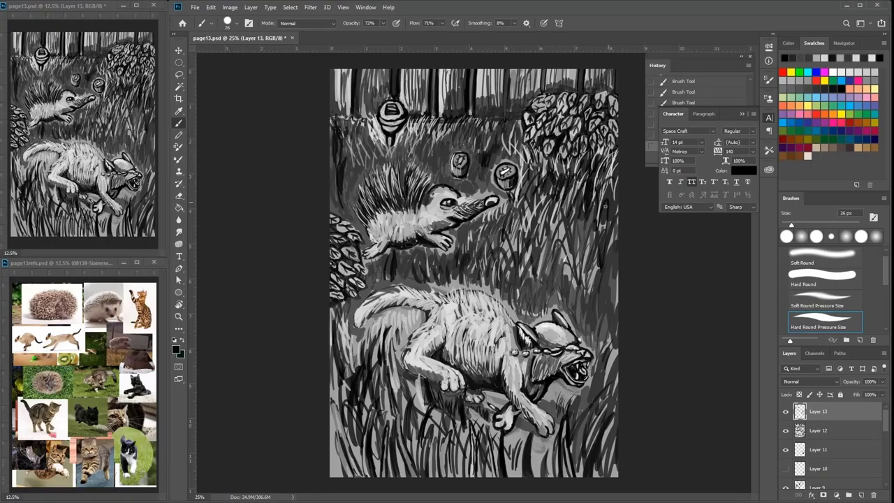
drag(609, 278, 601, 189)
drag(606, 307, 603, 258)
drag(567, 300, 577, 274)
drag(604, 324, 578, 275)
drag(613, 343, 607, 287)
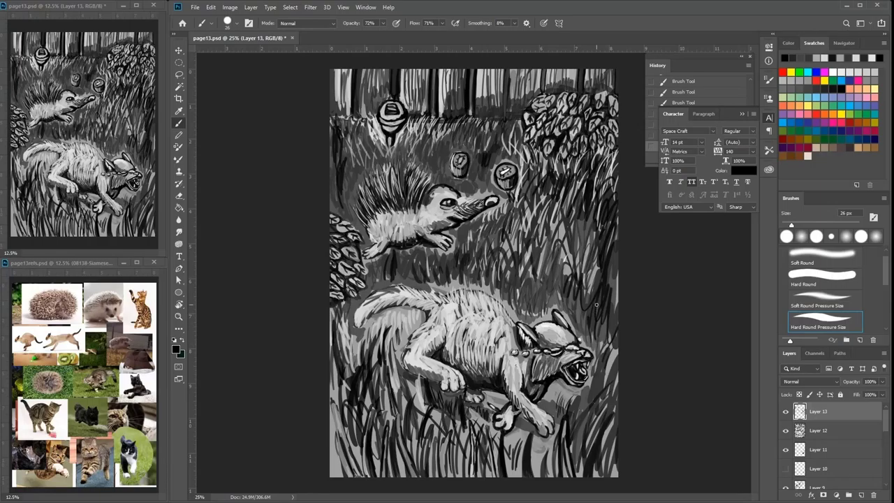
- Add black shadow strokes in the grass below the cat's head and around its hind paw
mouse_move(582, 446)
mouse_down()
mouse_move(589, 406)
mouse_move(570, 400)
mouse_up()
drag(567, 415, 558, 386)
mouse_move(556, 411)
mouse_down()
mouse_move(550, 389)
mouse_move(558, 404)
mouse_up()
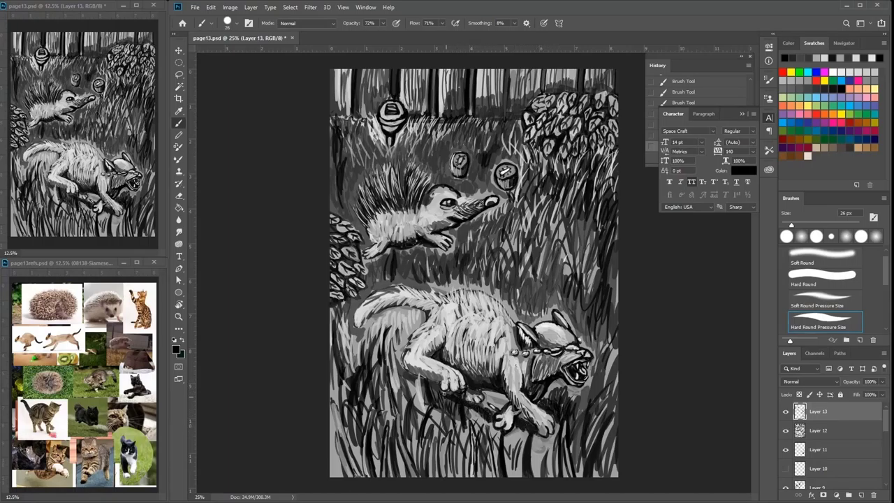
drag(439, 396, 446, 412)
mouse_move(452, 400)
mouse_down()
mouse_move(459, 420)
mouse_move(419, 390)
mouse_up()
drag(412, 397, 398, 367)
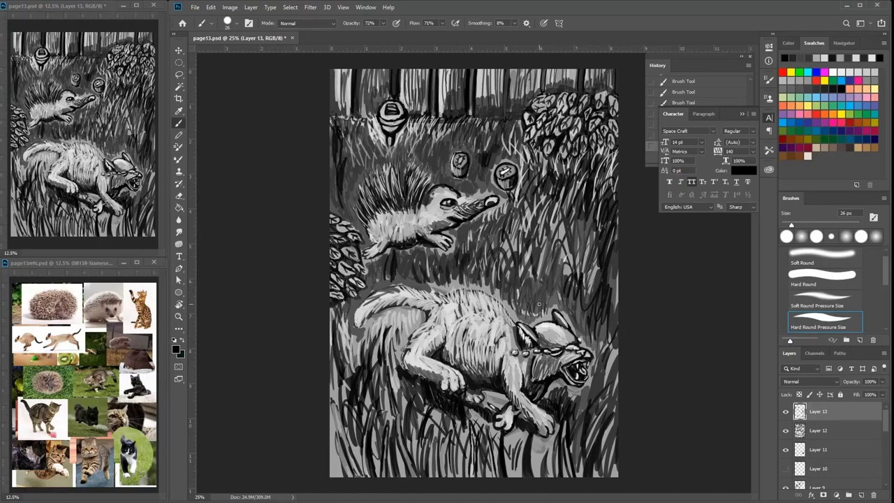
- Darken the grass above the cat's head and in front of its snout with black strokes
mouse_move(536, 309)
mouse_down()
mouse_move(524, 286)
mouse_move(526, 265)
mouse_move(564, 250)
mouse_move(559, 238)
mouse_up()
drag(573, 268, 569, 246)
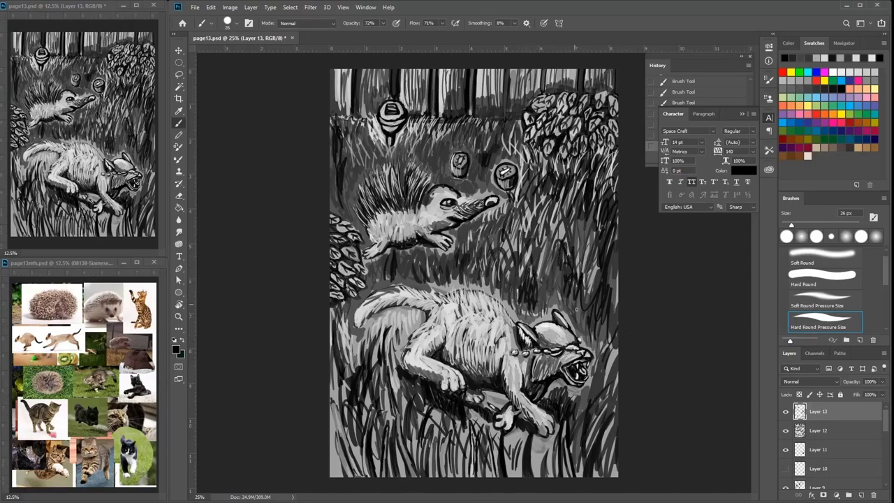
drag(594, 326, 590, 306)
mouse_move(599, 342)
mouse_down()
mouse_move(590, 319)
mouse_move(586, 326)
mouse_up()
mouse_move(598, 351)
mouse_down()
mouse_move(588, 337)
mouse_move(597, 334)
mouse_up()
drag(610, 372, 611, 348)
mouse_move(601, 394)
mouse_down()
mouse_move(594, 374)
mouse_move(602, 363)
mouse_up()
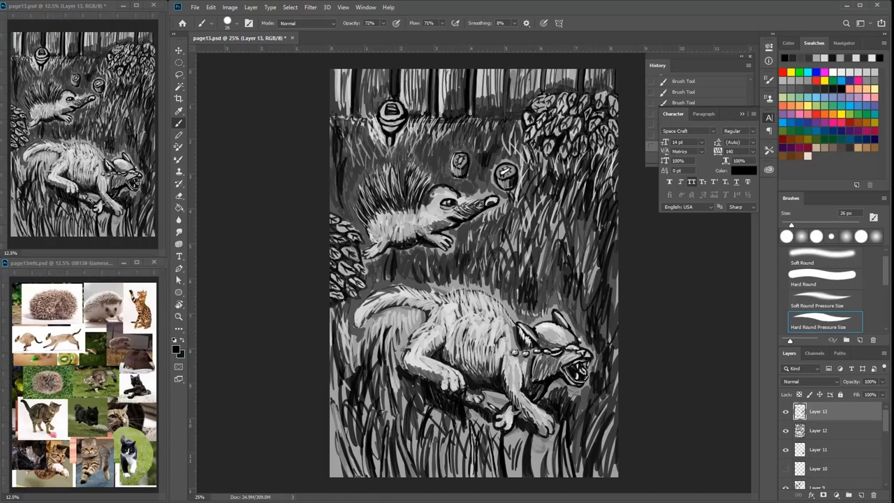
- Pick mid-grey and stroke short grass blades along the base of the right bush
click(809, 78)
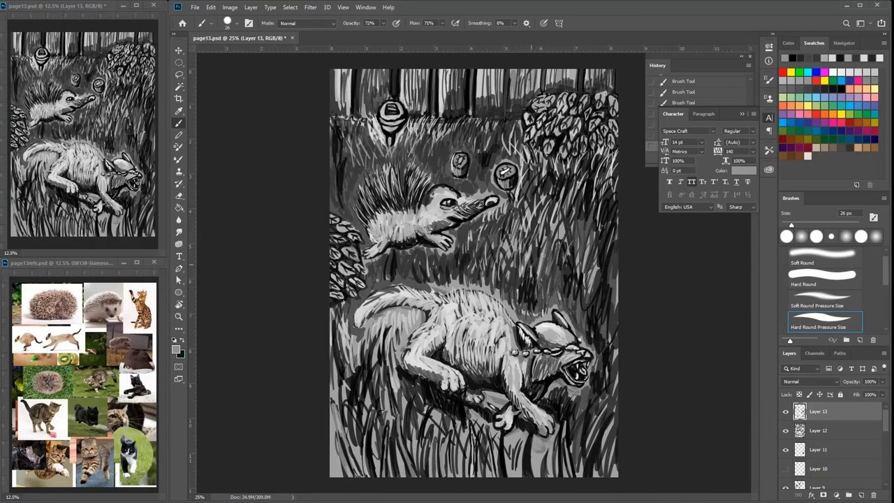
alt+click(541, 261)
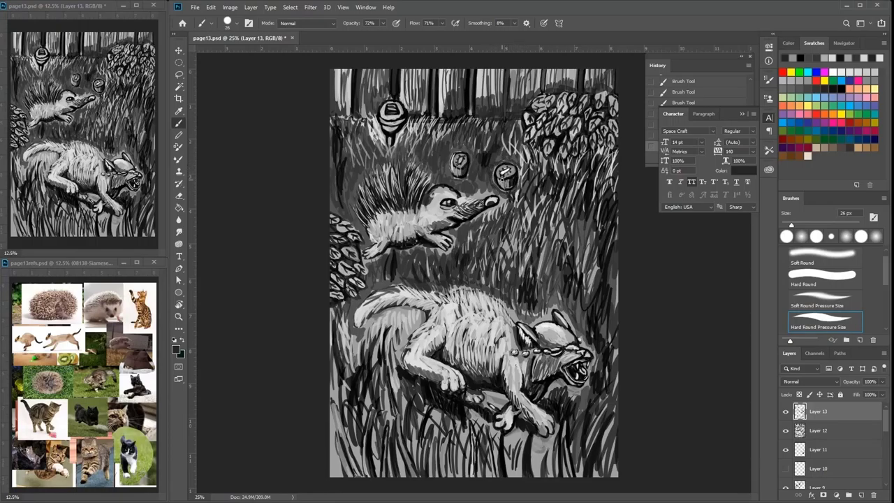
click(793, 58)
drag(557, 170, 561, 156)
mouse_move(559, 167)
mouse_down()
mouse_move(563, 152)
mouse_move(576, 155)
mouse_up()
drag(581, 170, 585, 156)
mouse_move(586, 165)
mouse_down()
mouse_move(590, 154)
mouse_move(569, 156)
mouse_up()
- Add a dark grey stroke at the fence's base beside the striped object and pick light grey for the grass there
click(815, 88)
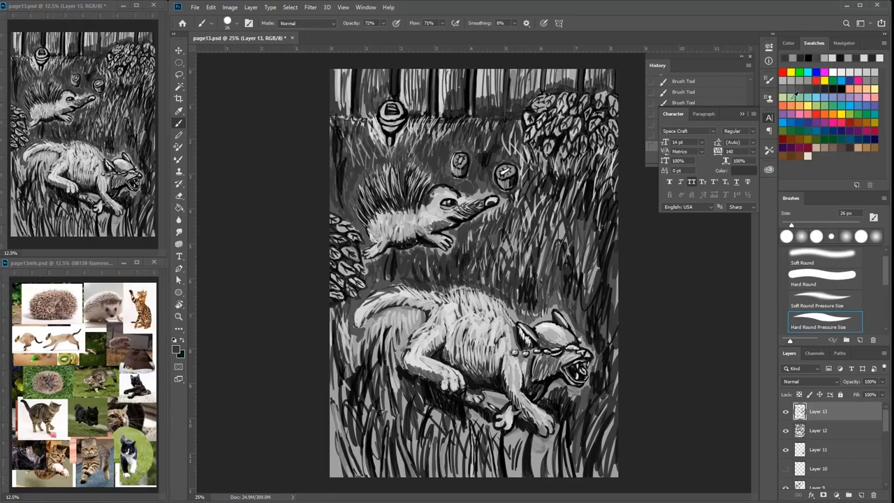
drag(410, 130, 419, 128)
click(832, 72)
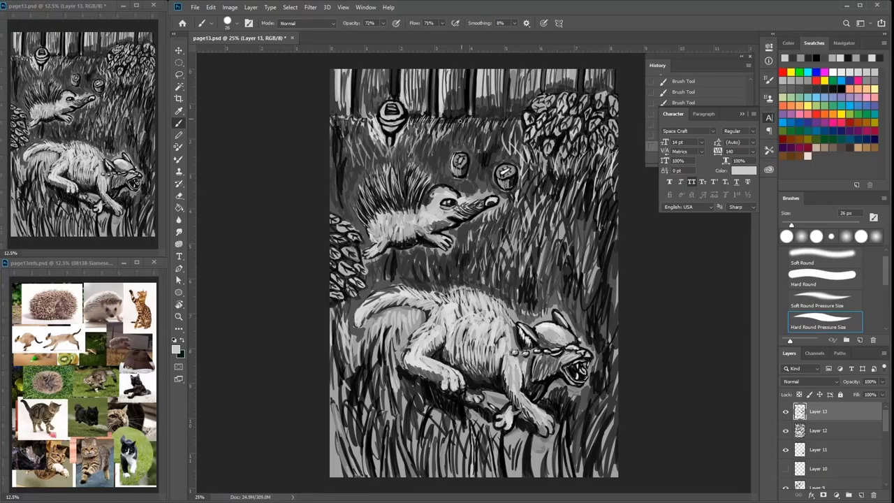
- Shade the fence planks beside the right bush with dark grey and mid-grey vertical strokes
click(816, 88)
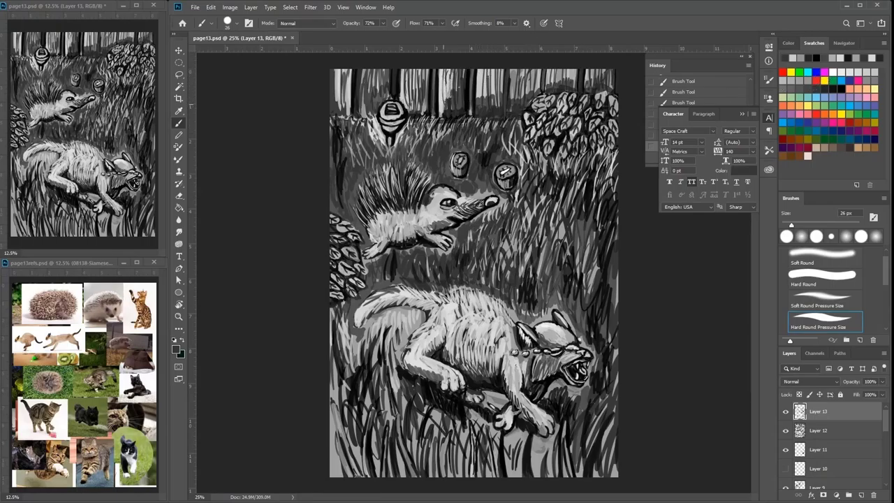
mouse_move(484, 98)
mouse_down()
mouse_move(482, 68)
mouse_move(499, 69)
mouse_up()
click(806, 80)
drag(480, 98, 488, 70)
mouse_move(493, 103)
mouse_down()
mouse_move(518, 80)
mouse_move(500, 69)
mouse_up()
drag(515, 99, 515, 75)
drag(518, 109, 520, 76)
- Add dark grey vertical strokes to the middle fence planks and a black one near the fence's left end
click(816, 89)
drag(469, 108, 472, 69)
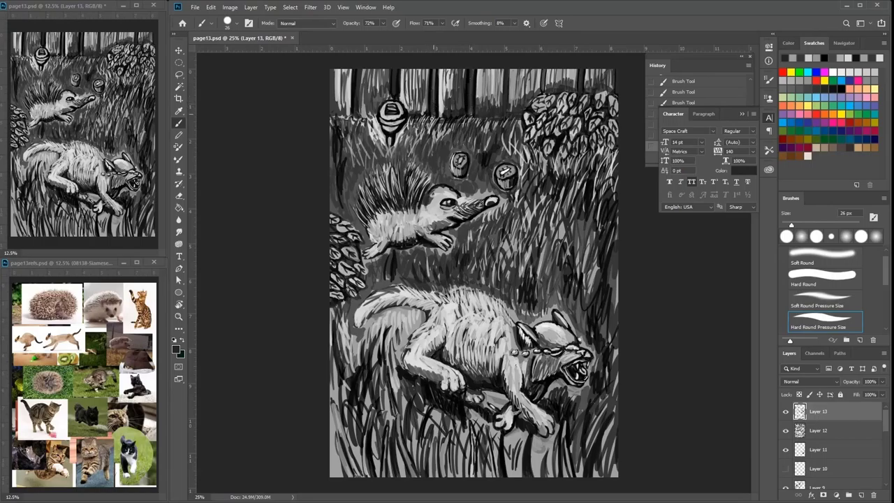
drag(434, 102, 434, 73)
click(824, 57)
drag(360, 79, 357, 118)
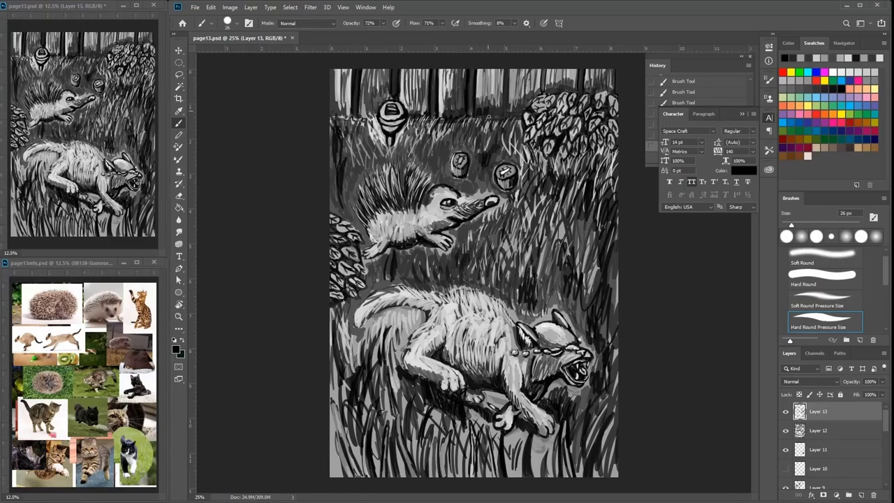
- Paint black shadow on the fence along the top outline of the right bush
mouse_move(490, 79)
mouse_down()
mouse_move(483, 112)
mouse_move(496, 110)
mouse_move(491, 88)
mouse_move(527, 101)
mouse_move(547, 93)
mouse_move(539, 94)
mouse_up()
mouse_move(535, 86)
mouse_down()
mouse_move(531, 102)
mouse_move(532, 94)
mouse_move(518, 103)
mouse_move(513, 82)
mouse_up()
mouse_move(518, 102)
mouse_down()
mouse_move(548, 84)
mouse_move(572, 88)
mouse_move(578, 74)
mouse_move(575, 88)
mouse_move(567, 81)
mouse_move(556, 89)
mouse_move(584, 66)
mouse_move(585, 68)
mouse_up()
drag(588, 95, 588, 88)
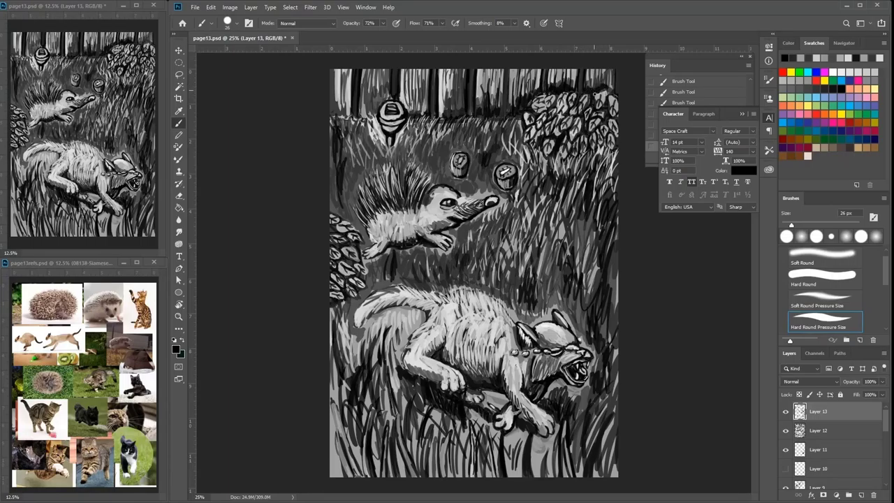
mouse_move(605, 85)
mouse_down()
mouse_move(598, 69)
mouse_move(612, 69)
mouse_up()
- Darken the plank gaps and base of the fence on both sides of the striped object with black strokes
mouse_move(455, 113)
mouse_down()
mouse_move(455, 96)
mouse_move(422, 83)
mouse_up()
mouse_move(413, 120)
mouse_down()
mouse_move(414, 82)
mouse_move(425, 69)
mouse_up()
drag(421, 103, 417, 71)
drag(368, 121, 368, 82)
mouse_move(365, 115)
mouse_down()
mouse_move(369, 69)
mouse_move(348, 99)
mouse_up()
drag(347, 114, 342, 108)
drag(339, 121, 338, 85)
mouse_move(338, 110)
mouse_down()
mouse_move(338, 72)
mouse_move(332, 97)
mouse_up()
drag(339, 114, 345, 104)
mouse_move(349, 116)
mouse_down()
mouse_move(334, 137)
mouse_move(362, 128)
mouse_move(335, 110)
mouse_up()
- Pick light grey and add grass blades at the fence's left base and beneath the hedgehog's hind foot
click(865, 71)
drag(346, 129, 345, 116)
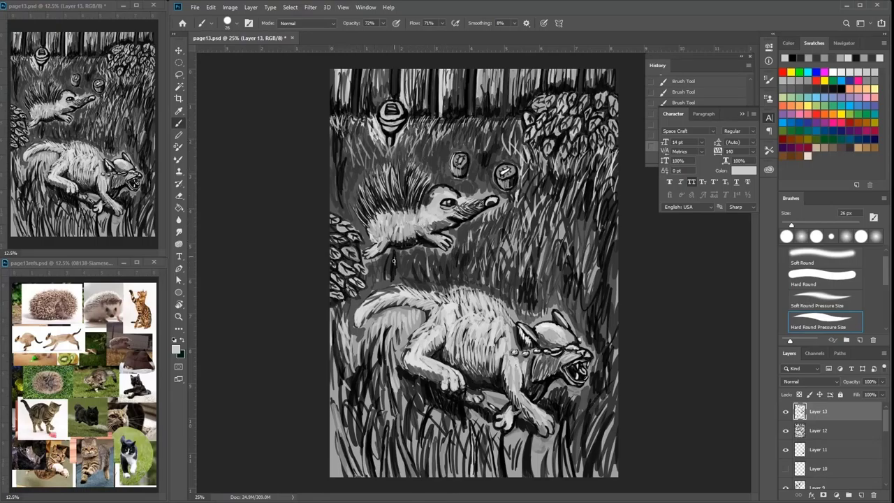
drag(387, 275, 379, 258)
mouse_move(371, 276)
mouse_down()
mouse_move(370, 261)
mouse_move(387, 253)
mouse_up()
mouse_move(394, 269)
mouse_down()
mouse_move(398, 252)
mouse_move(412, 256)
mouse_up()
- Switch through dark grey to light grey and add short grass blades beneath the hedgehog's belly and front paw
click(815, 80)
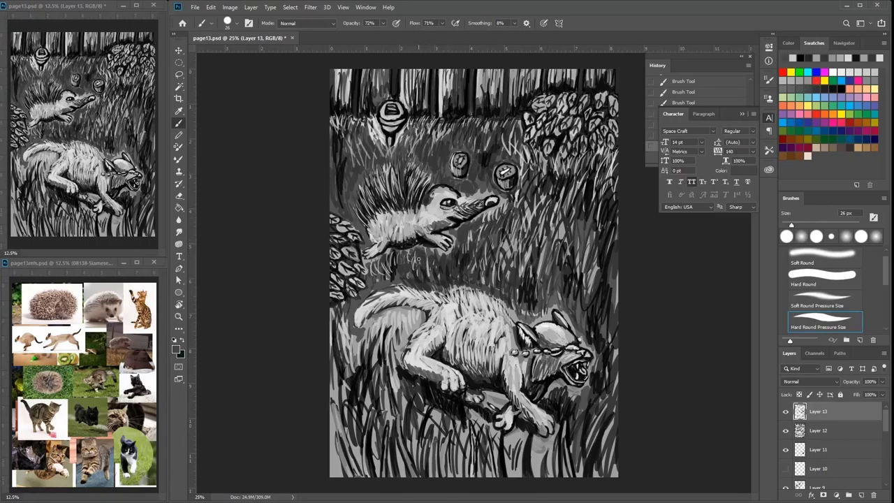
click(868, 68)
drag(413, 260, 414, 250)
drag(429, 268, 432, 254)
drag(439, 261, 449, 247)
drag(456, 253, 456, 246)
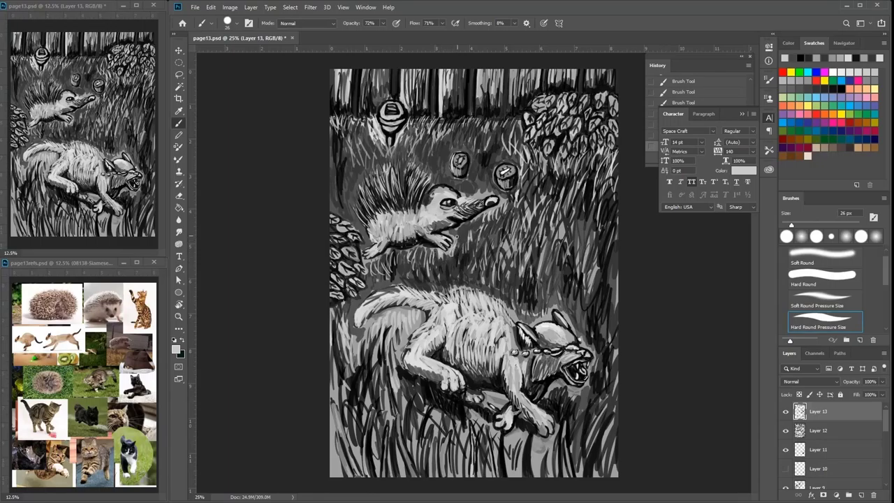
- Add light grey grass blades in the strip between the hedgehog and the cat's tail
mouse_move(399, 280)
mouse_down()
mouse_move(400, 259)
mouse_move(373, 276)
mouse_up()
drag(375, 279, 387, 261)
drag(393, 279, 396, 261)
drag(409, 279, 412, 270)
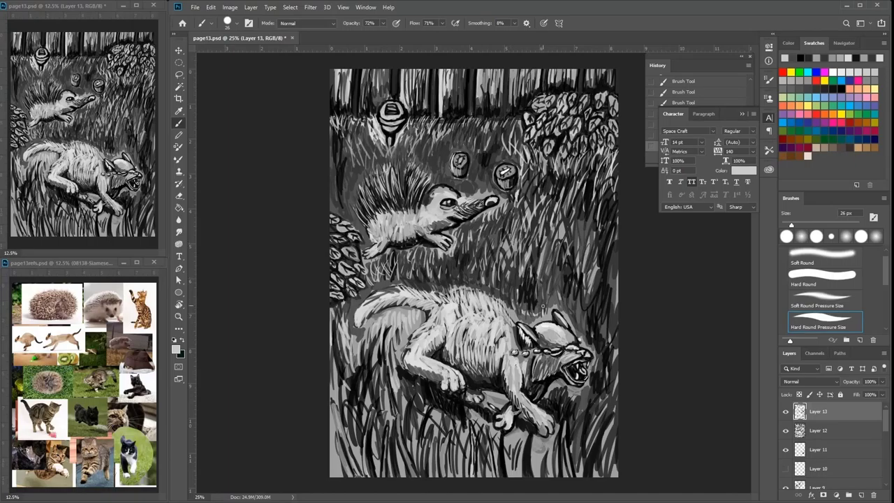
- Switch to black and paint a shadow behind the top outline of the cat's head and back
click(814, 86)
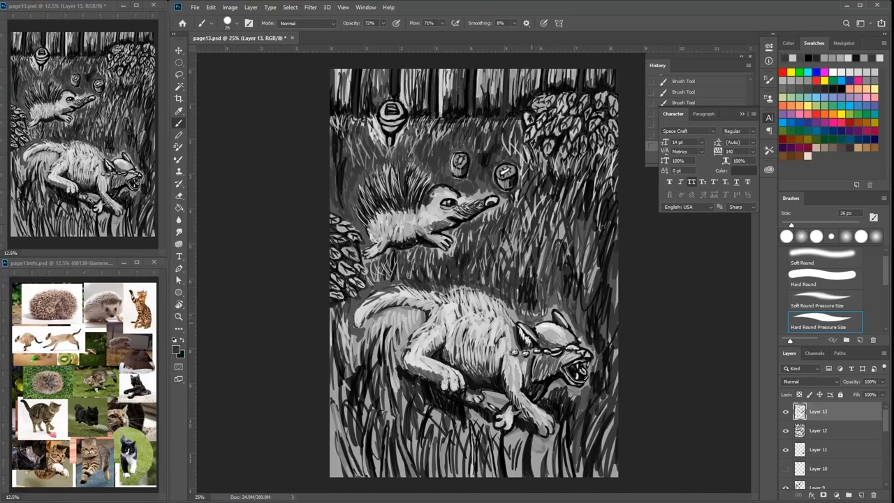
click(873, 128)
mouse_move(534, 324)
mouse_down()
mouse_move(556, 302)
mouse_move(567, 318)
mouse_move(528, 320)
mouse_move(488, 291)
mouse_move(439, 287)
mouse_up()
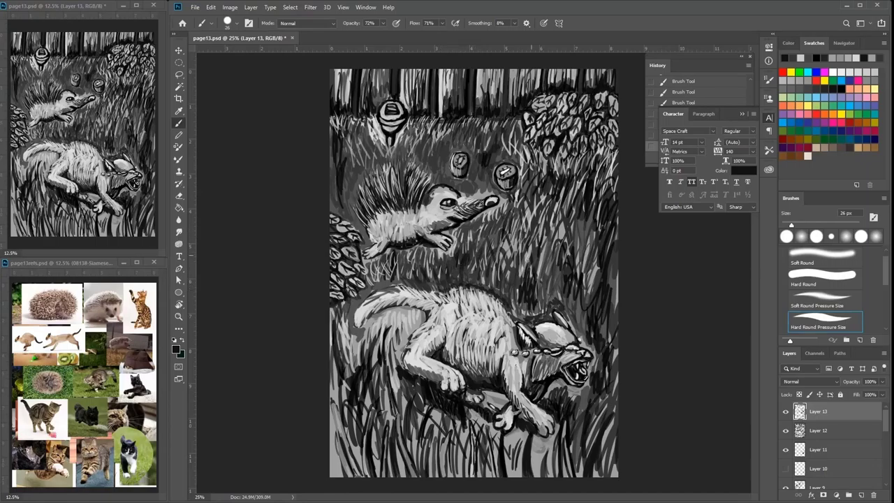
- Darken the grass above and to the right of the cat with black strokes, continuing up around the hedgehog
drag(595, 314, 596, 281)
drag(608, 306, 617, 270)
drag(553, 282, 555, 266)
drag(541, 292, 548, 246)
drag(579, 264, 595, 232)
mouse_move(546, 261)
mouse_down()
mouse_move(549, 239)
mouse_move(522, 219)
mouse_up()
drag(514, 246, 516, 213)
mouse_move(503, 254)
mouse_down()
mouse_move(495, 179)
mouse_move(481, 194)
mouse_move(497, 192)
mouse_move(435, 183)
mouse_move(459, 177)
mouse_move(388, 192)
mouse_up()
- Change the brush colour to light grey and add fine highlight strokes among the spines on the hedgehog's back
click(824, 87)
drag(386, 204, 381, 197)
drag(376, 201, 372, 192)
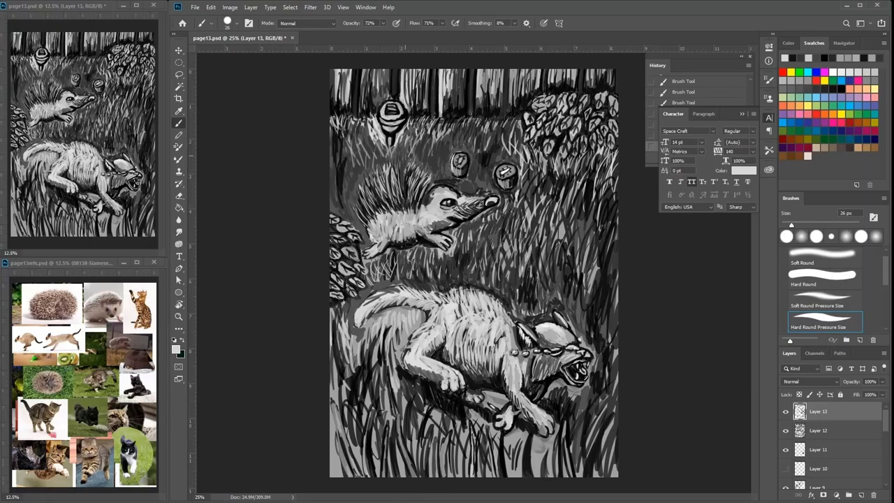
- Paint foreground grass blades below the cat, alternating between mid grey and black
click(811, 89)
click(824, 93)
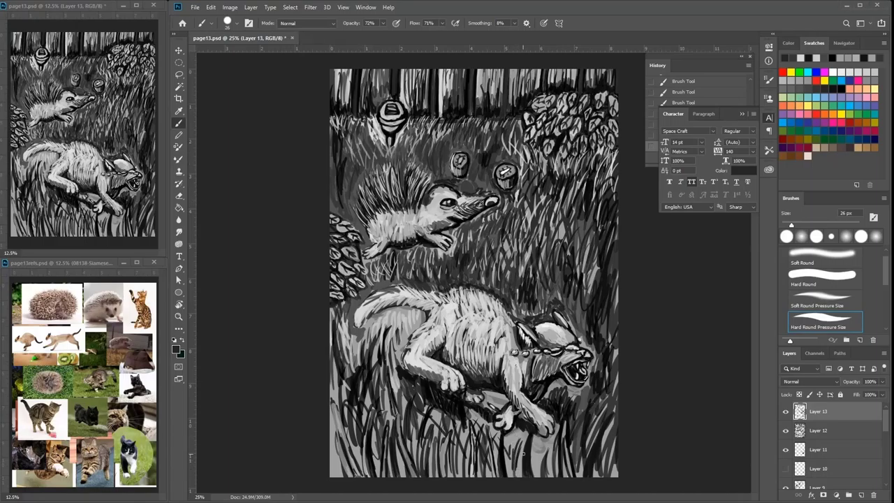
click(798, 82)
drag(446, 473, 437, 432)
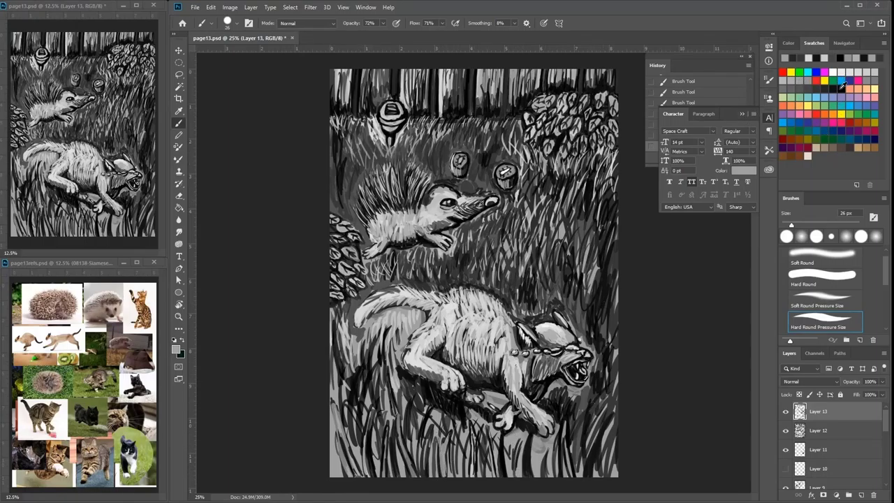
click(840, 91)
mouse_move(476, 463)
mouse_down()
mouse_move(472, 445)
mouse_move(471, 477)
mouse_move(467, 427)
mouse_up()
click(868, 73)
click(840, 89)
mouse_move(471, 454)
mouse_down()
mouse_move(469, 443)
mouse_move(476, 477)
mouse_move(471, 439)
mouse_up()
- Layer dark grey and light grey blades into the foreground grass at the page's bottom edge
click(817, 90)
drag(475, 470, 471, 448)
drag(450, 470, 444, 436)
drag(444, 477, 443, 439)
click(859, 72)
drag(447, 478, 432, 436)
drag(440, 448, 433, 426)
drag(438, 463, 434, 443)
mouse_move(437, 477)
mouse_down()
mouse_move(437, 426)
mouse_move(438, 450)
mouse_move(441, 435)
mouse_up()
- Pick black and deepen the gaps between the foreground grass blades below the cat's hind paw
click(841, 86)
drag(451, 441, 449, 422)
mouse_move(453, 456)
mouse_down()
mouse_move(447, 435)
mouse_move(444, 453)
mouse_up()
drag(454, 478, 447, 464)
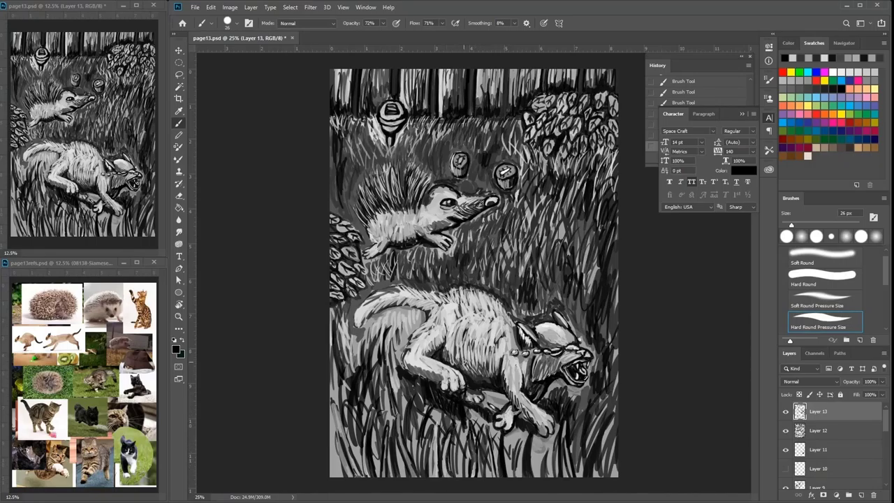
- Strengthen the black shadow along the underside of the cat's belly beside the hind leg
mouse_move(464, 367)
mouse_down()
mouse_move(482, 382)
mouse_move(479, 371)
mouse_move(460, 368)
mouse_up()
mouse_move(462, 369)
mouse_down()
mouse_move(449, 357)
mouse_move(459, 363)
mouse_up()
drag(465, 365, 475, 374)
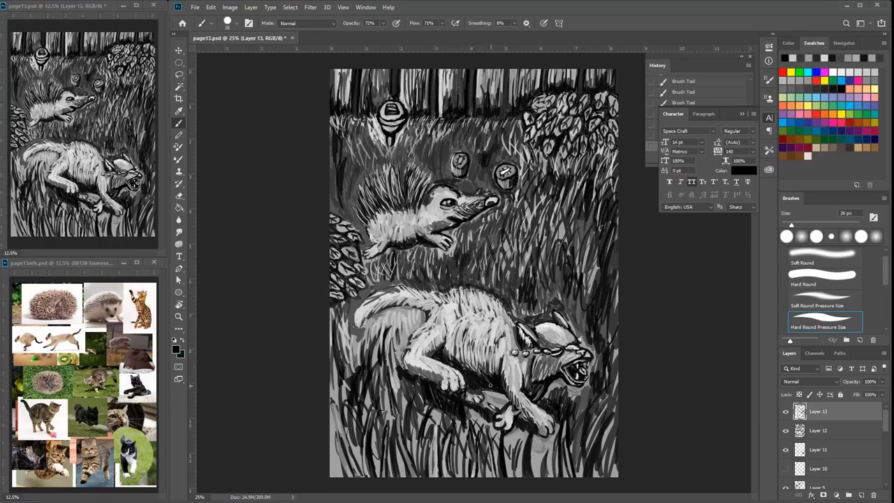
- Pick dark grey and shade the top of the cat's head between the ears
click(809, 86)
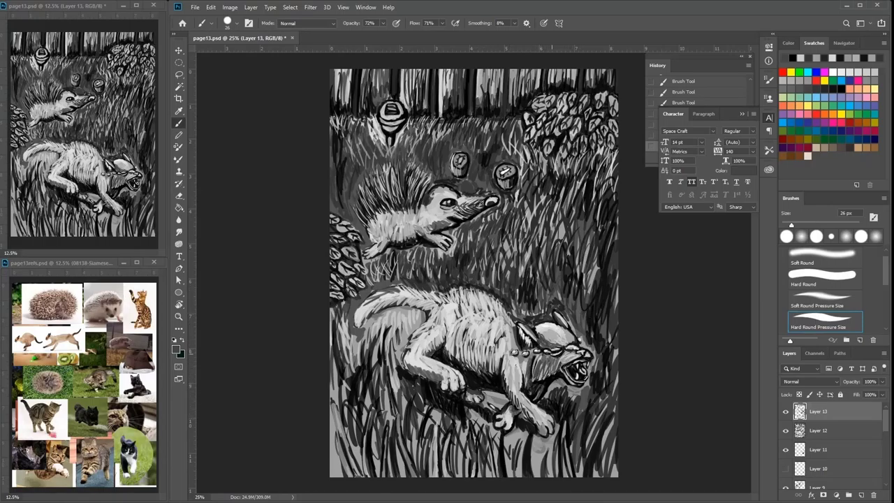
drag(551, 330, 557, 335)
key(ctrl+plus)
key(ctrl+plus)
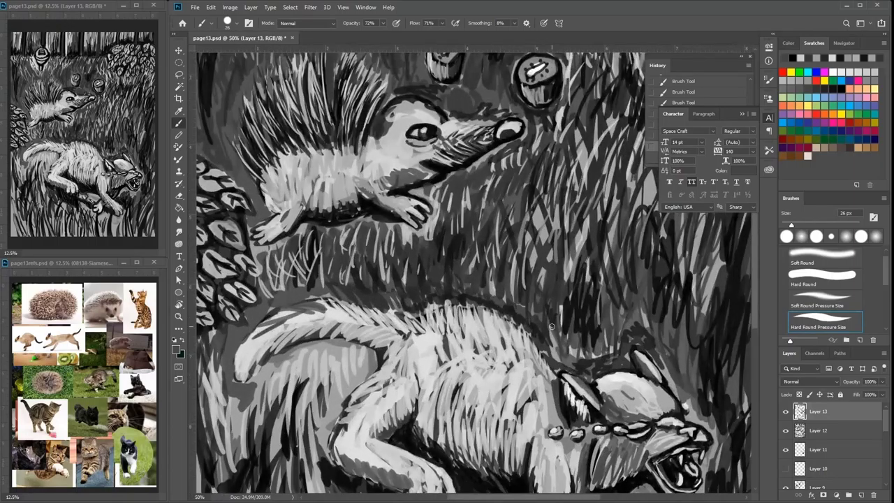
drag(612, 396, 457, 334)
mouse_move(454, 333)
mouse_down()
mouse_move(498, 367)
mouse_move(480, 372)
mouse_up()
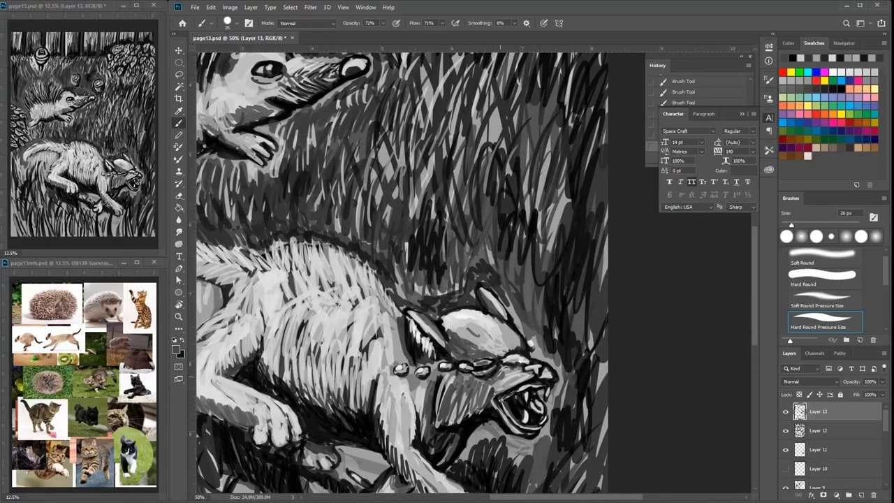
mouse_move(477, 313)
mouse_down()
mouse_move(508, 326)
mouse_move(520, 347)
mouse_move(506, 353)
mouse_move(512, 331)
mouse_up()
- Sample light grey from the cat and brighten its forehead, far ear and upper back fur
alt+click(454, 324)
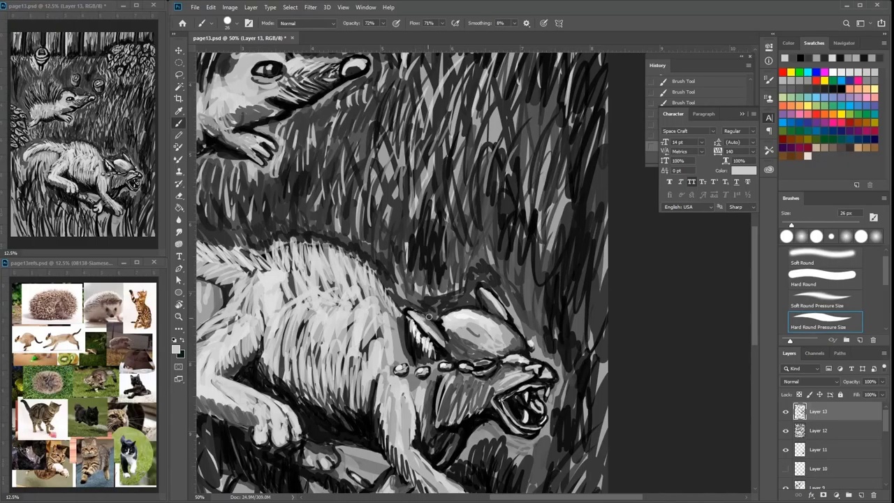
mouse_move(511, 340)
mouse_down()
mouse_move(476, 313)
mouse_move(501, 322)
mouse_move(487, 298)
mouse_up()
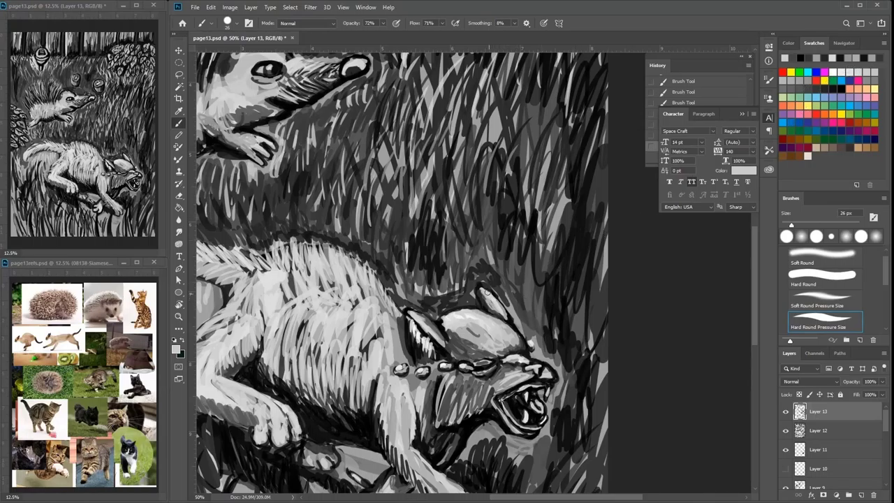
drag(501, 309, 513, 321)
mouse_move(288, 251)
mouse_down()
mouse_move(287, 263)
mouse_move(261, 268)
mouse_move(286, 264)
mouse_move(301, 293)
mouse_move(297, 303)
mouse_move(282, 301)
mouse_up()
- Add mid grey fur strokes along the cat's upper back near the tail base
mouse_move(268, 335)
mouse_down()
mouse_move(260, 325)
mouse_move(267, 294)
mouse_move(299, 275)
mouse_move(332, 273)
mouse_move(347, 279)
mouse_move(336, 294)
mouse_move(388, 303)
mouse_up()
drag(385, 253, 484, 234)
click(785, 88)
drag(392, 237, 396, 250)
mouse_move(382, 237)
mouse_down()
mouse_move(387, 248)
mouse_move(378, 246)
mouse_up()
mouse_move(363, 239)
mouse_down()
mouse_move(436, 243)
mouse_move(434, 254)
mouse_move(443, 254)
mouse_move(389, 247)
mouse_up()
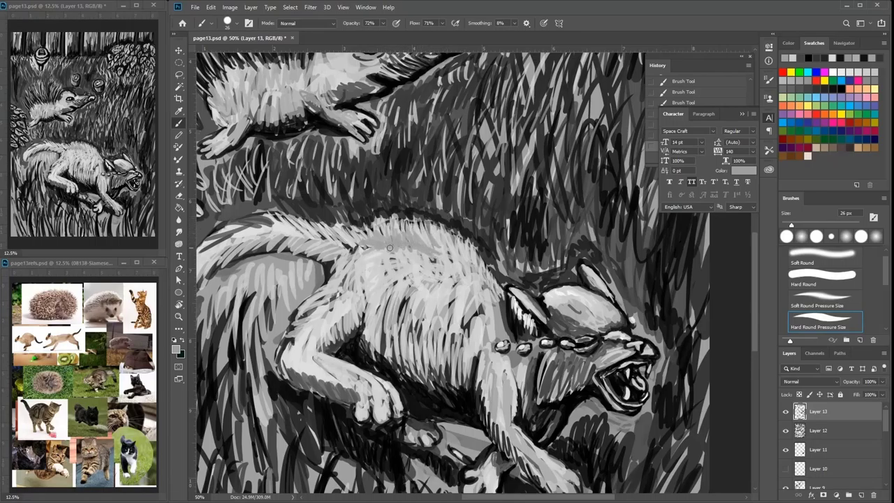
- Pick light grey and paint short fur highlights over the cat's back and flank
click(863, 70)
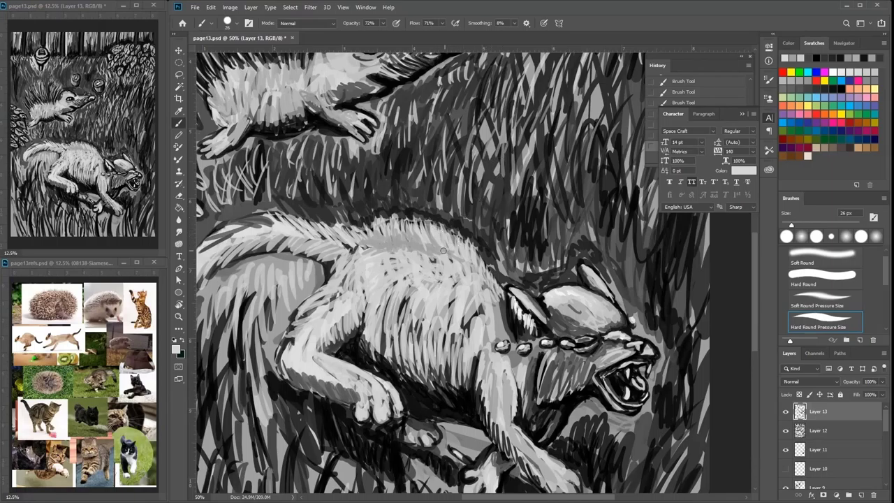
mouse_move(454, 248)
mouse_down()
mouse_move(422, 217)
mouse_move(406, 238)
mouse_move(376, 243)
mouse_move(361, 234)
mouse_move(363, 242)
mouse_move(383, 255)
mouse_move(420, 204)
mouse_move(387, 248)
mouse_move(409, 243)
mouse_move(422, 257)
mouse_move(428, 242)
mouse_move(447, 258)
mouse_move(428, 243)
mouse_move(426, 250)
mouse_move(373, 250)
mouse_move(382, 242)
mouse_move(403, 246)
mouse_move(358, 252)
mouse_move(339, 236)
mouse_move(365, 258)
mouse_move(352, 251)
mouse_move(358, 271)
mouse_move(398, 246)
mouse_move(384, 229)
mouse_move(419, 249)
mouse_move(405, 229)
mouse_move(427, 253)
mouse_move(422, 232)
mouse_move(454, 256)
mouse_move(437, 256)
mouse_move(455, 251)
mouse_move(504, 299)
mouse_move(448, 257)
mouse_move(397, 278)
mouse_move(429, 257)
mouse_up()
drag(397, 324, 407, 300)
drag(383, 299, 392, 285)
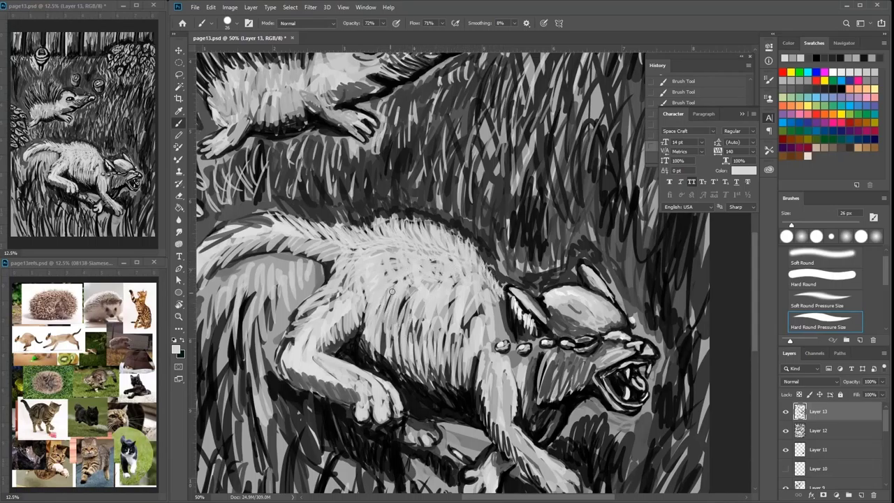
mouse_move(462, 347)
mouse_down()
mouse_move(473, 314)
mouse_move(478, 331)
mouse_up()
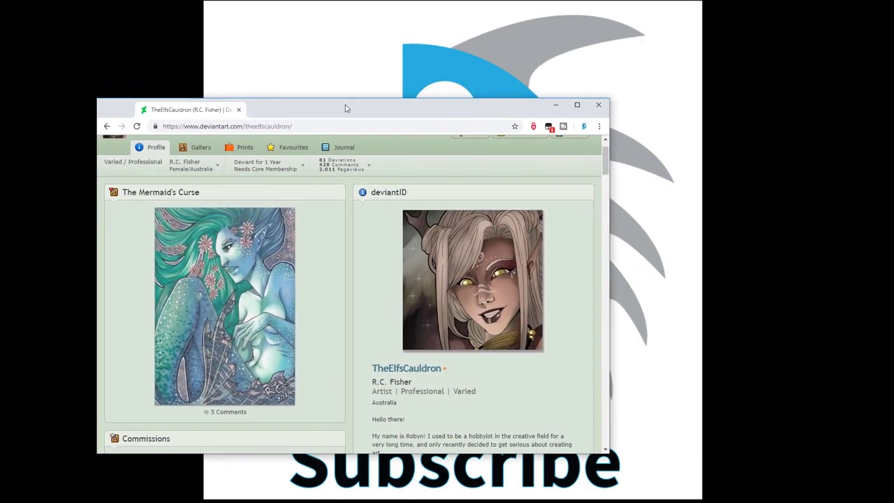
- Switch to the browser and look through all the artwork in the featured artist's DeviantArt gallery
click(586, 106)
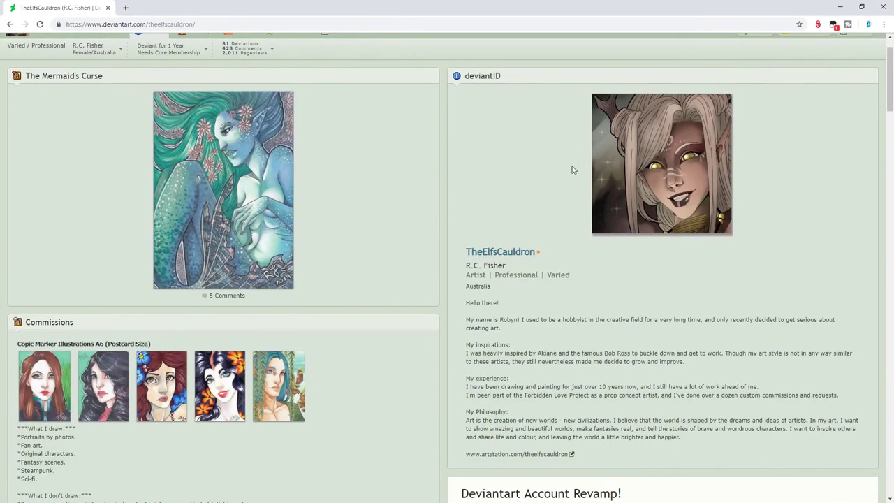
scroll(322, 219, up, 2)
click(200, 77)
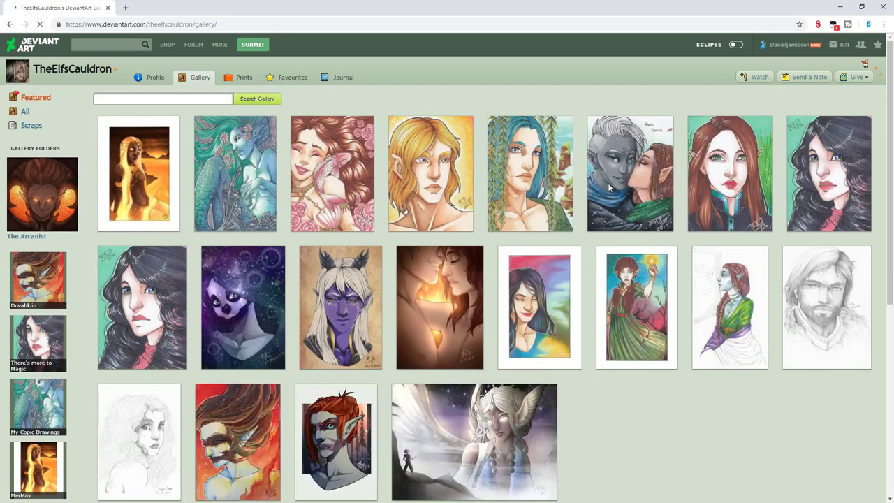
scroll(607, 183, down, 1)
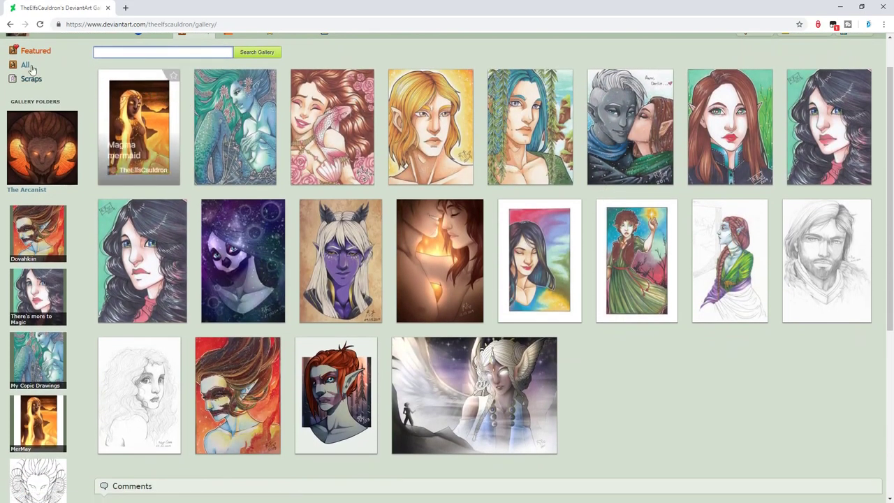
click(26, 66)
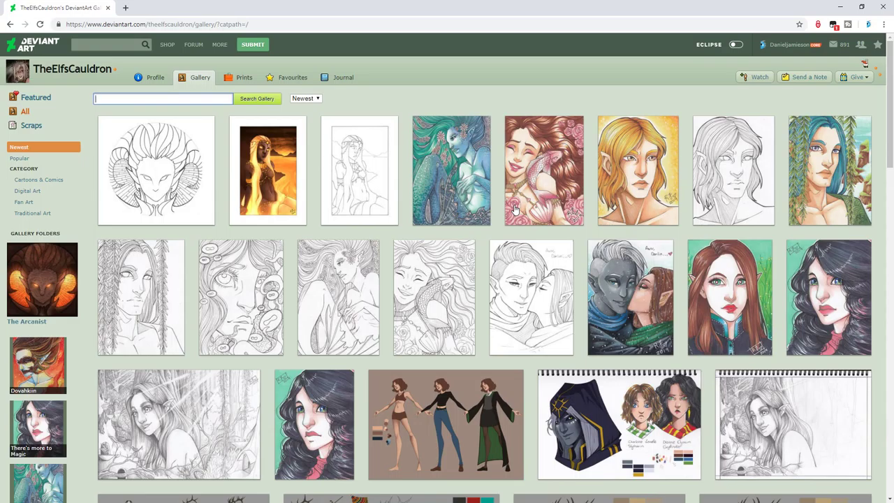
scroll(514, 208, down, 1)
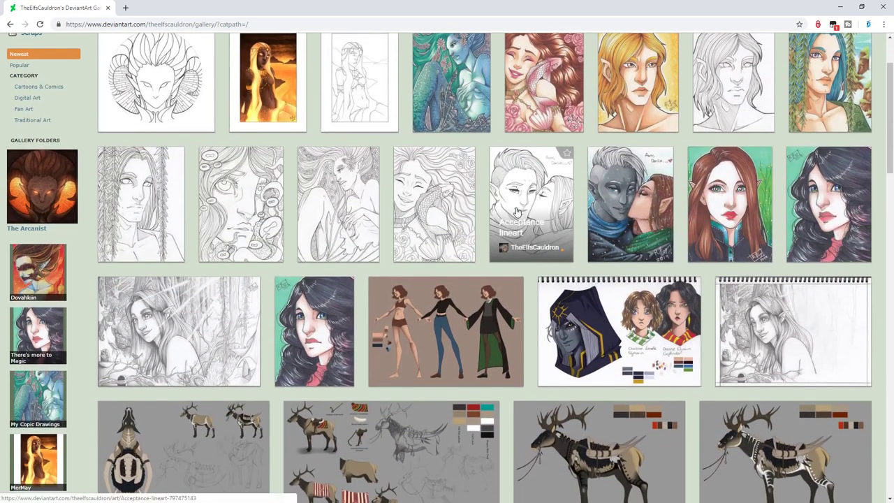
scroll(538, 227, up, 1)
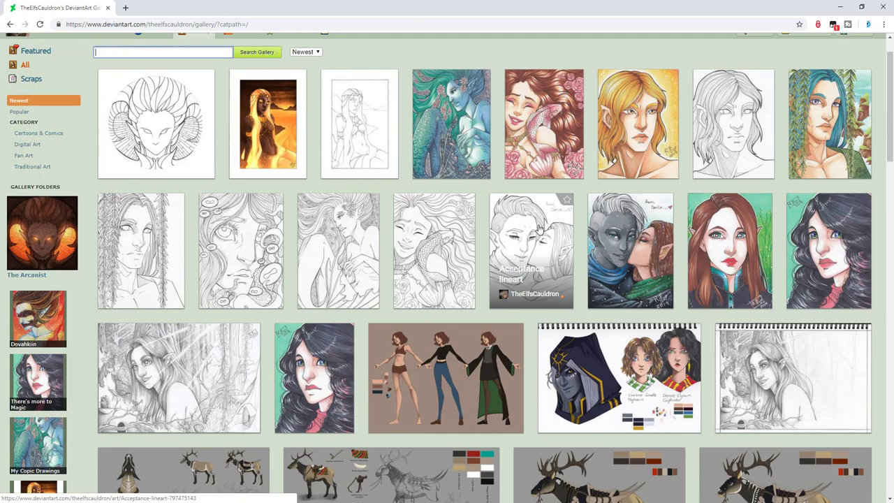